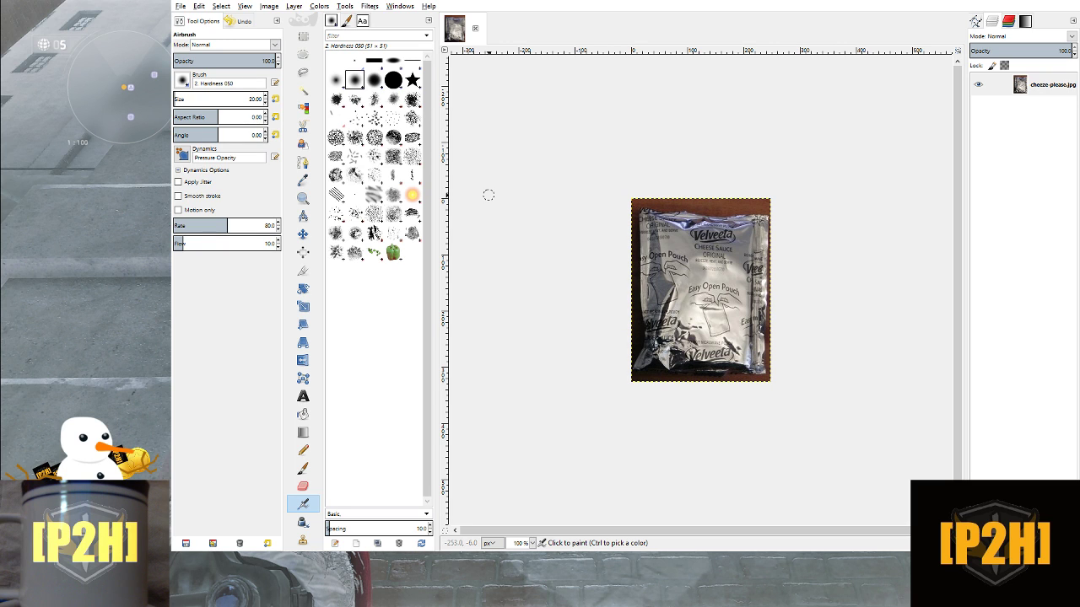
Add a new transparent layer above the cheeze-please.jpg photo layer
scroll(672, 250, up, 2)
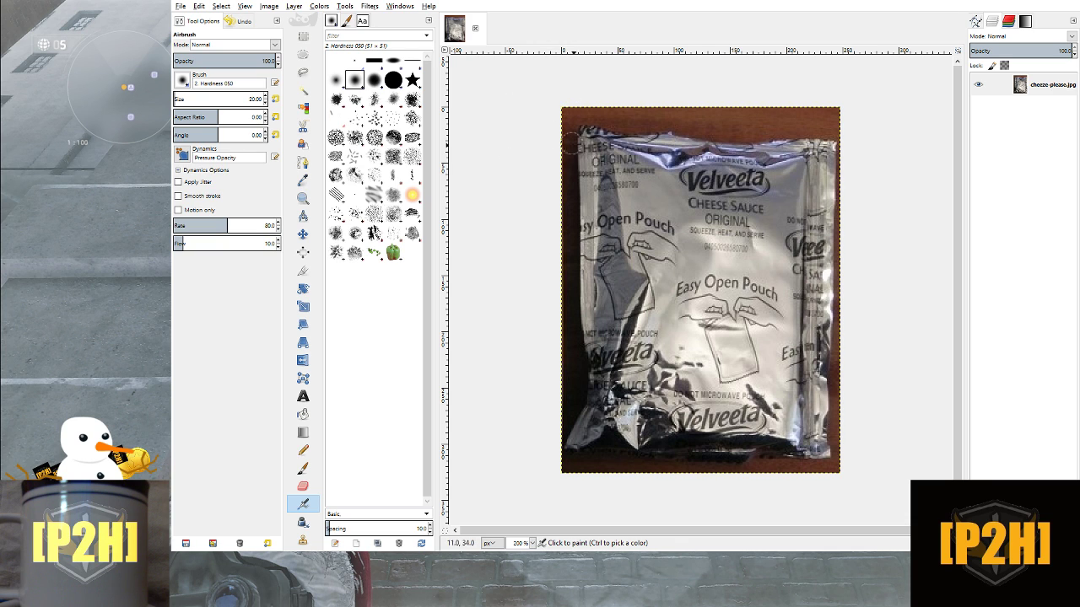
click(1004, 196)
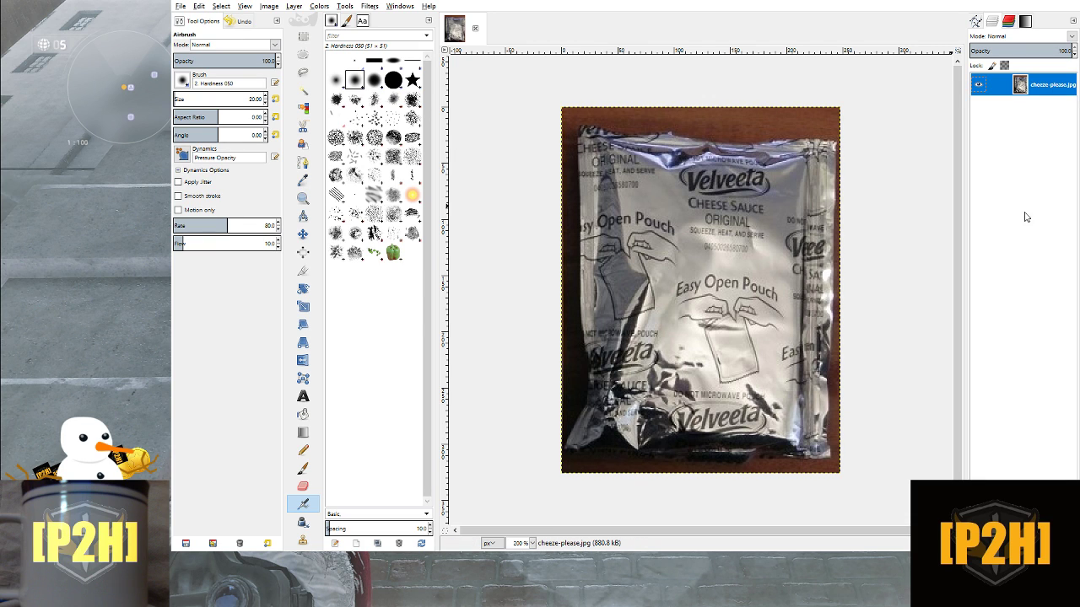
click(1029, 220)
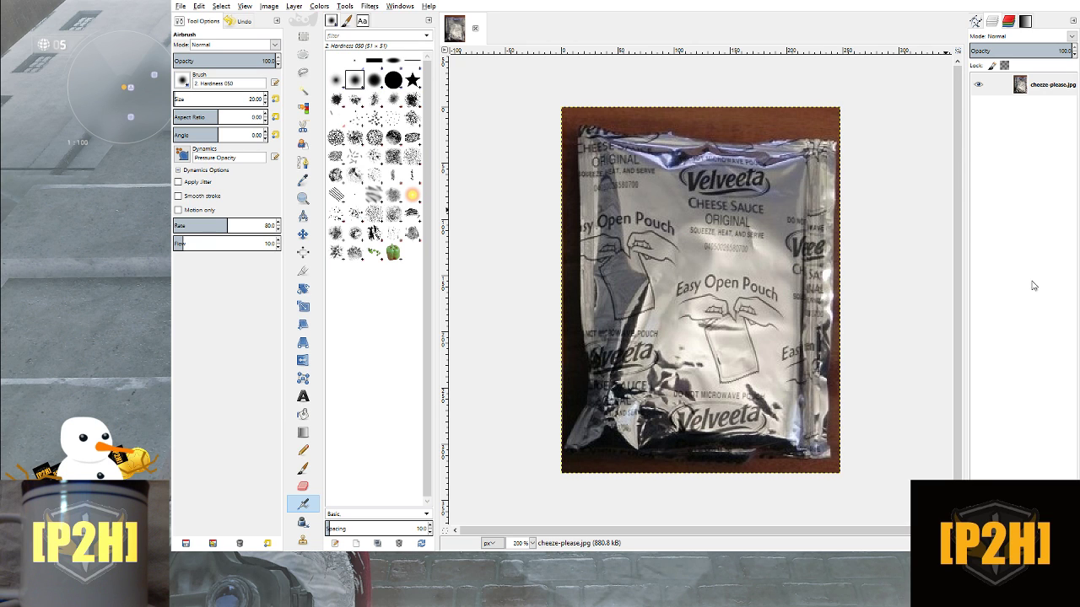
click(1037, 314)
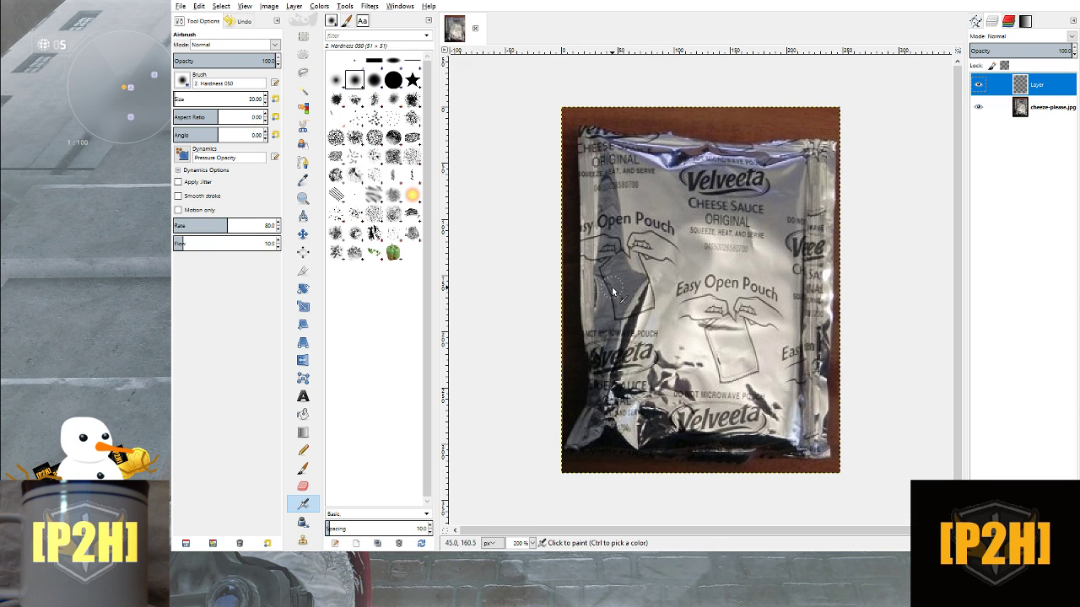
click(346, 21)
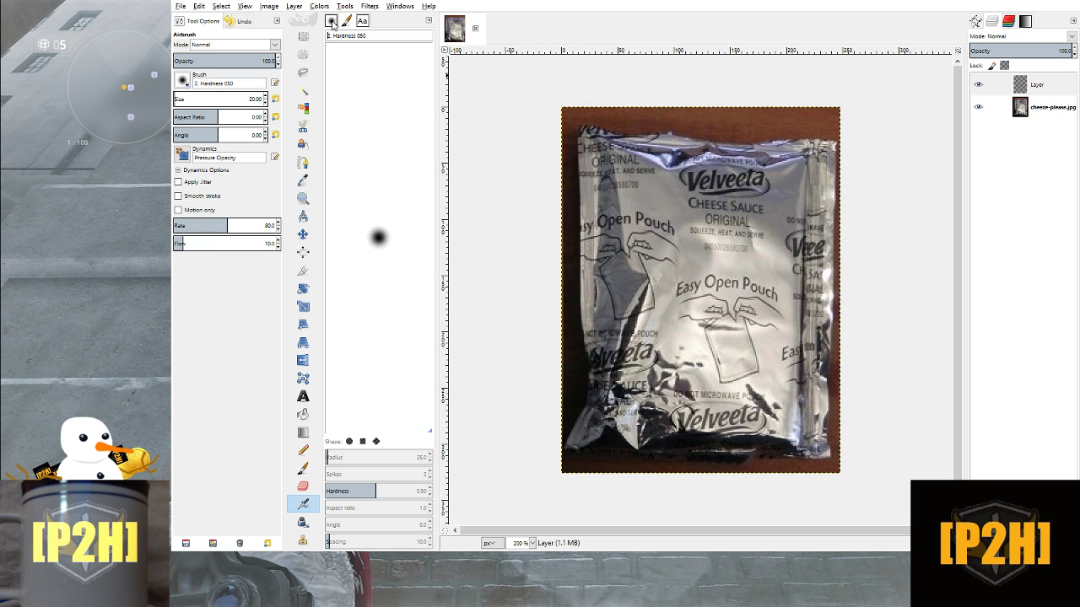
click(332, 22)
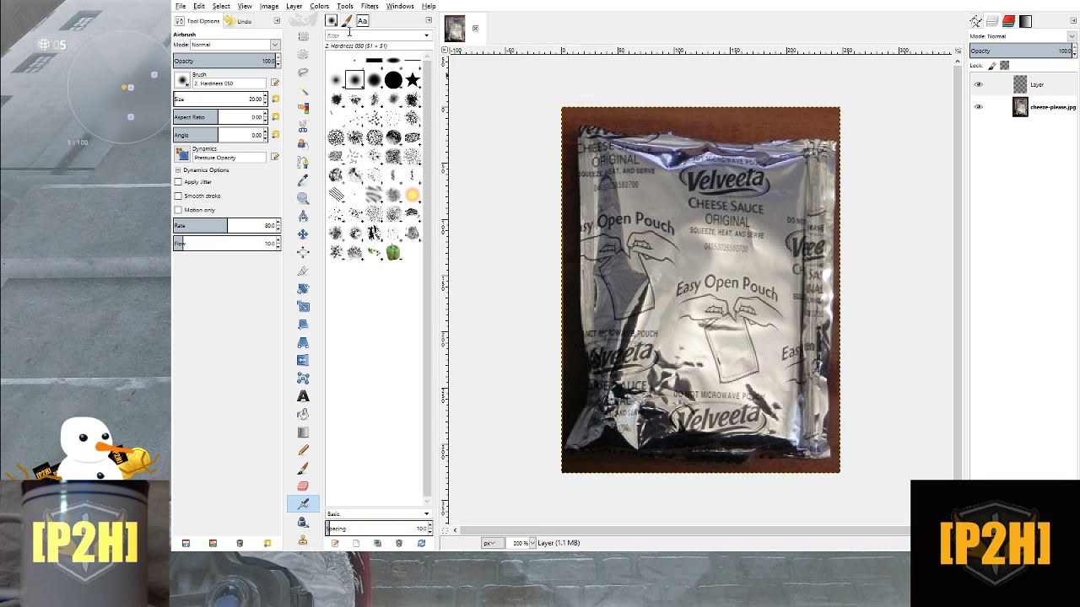
click(346, 21)
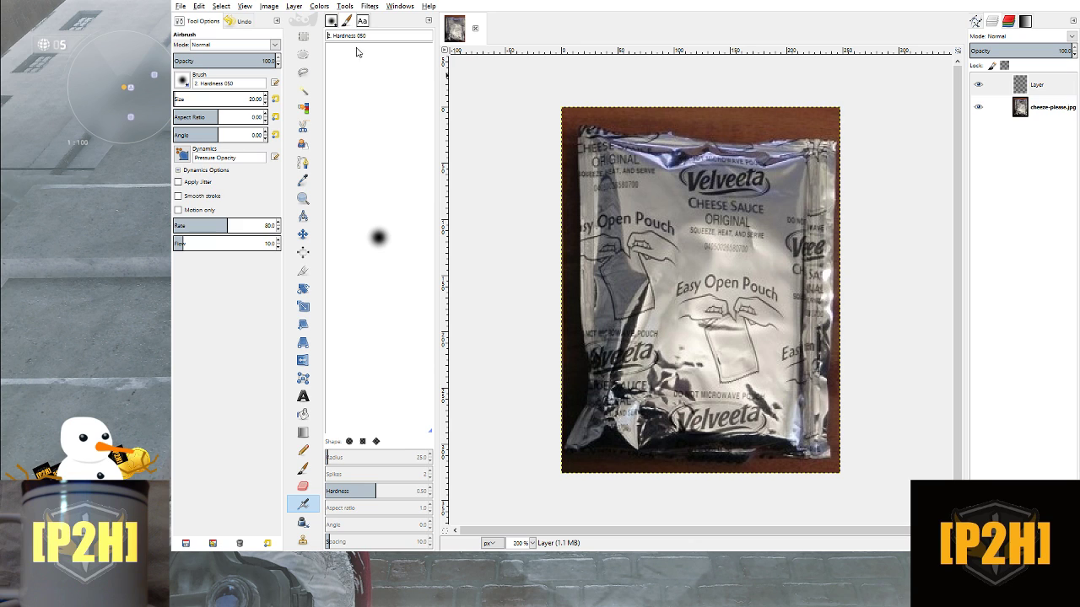
click(331, 22)
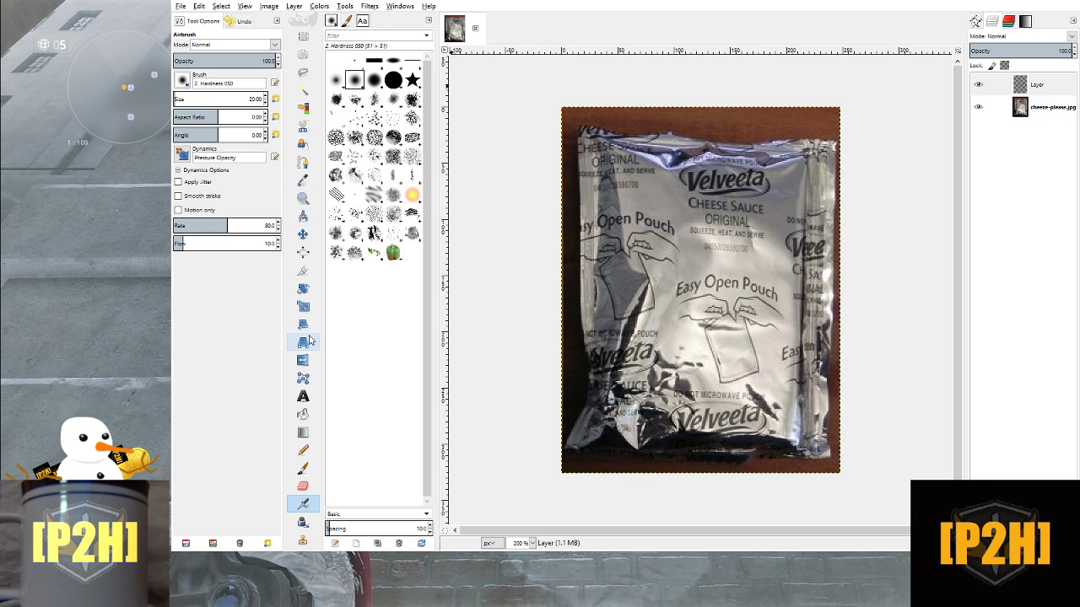
Set up the Pencil tool with the 1. Pixel brush at size 6
click(304, 452)
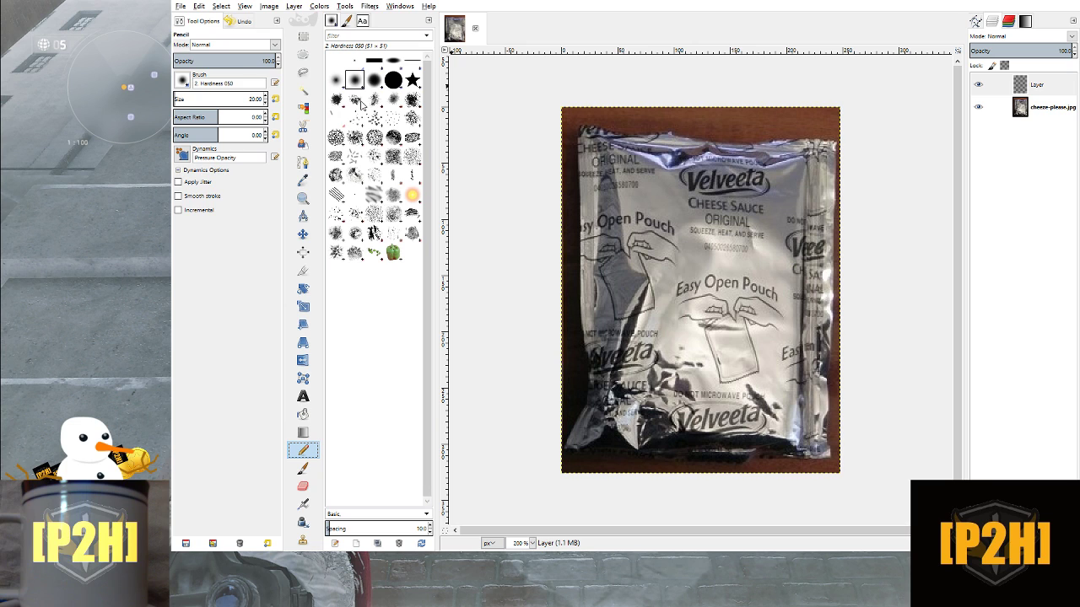
click(356, 61)
click(348, 22)
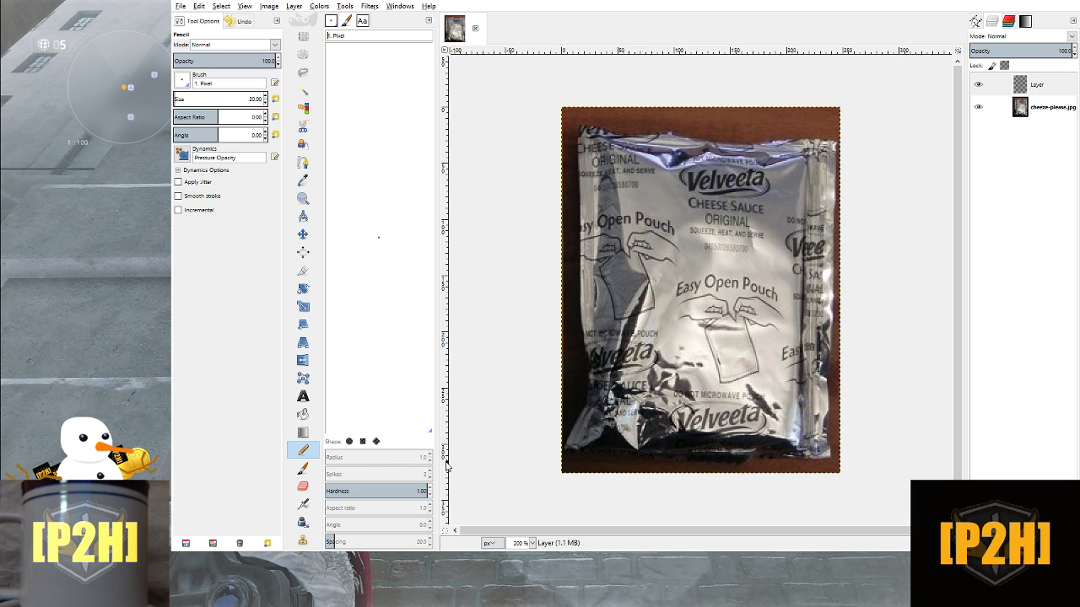
click(331, 20)
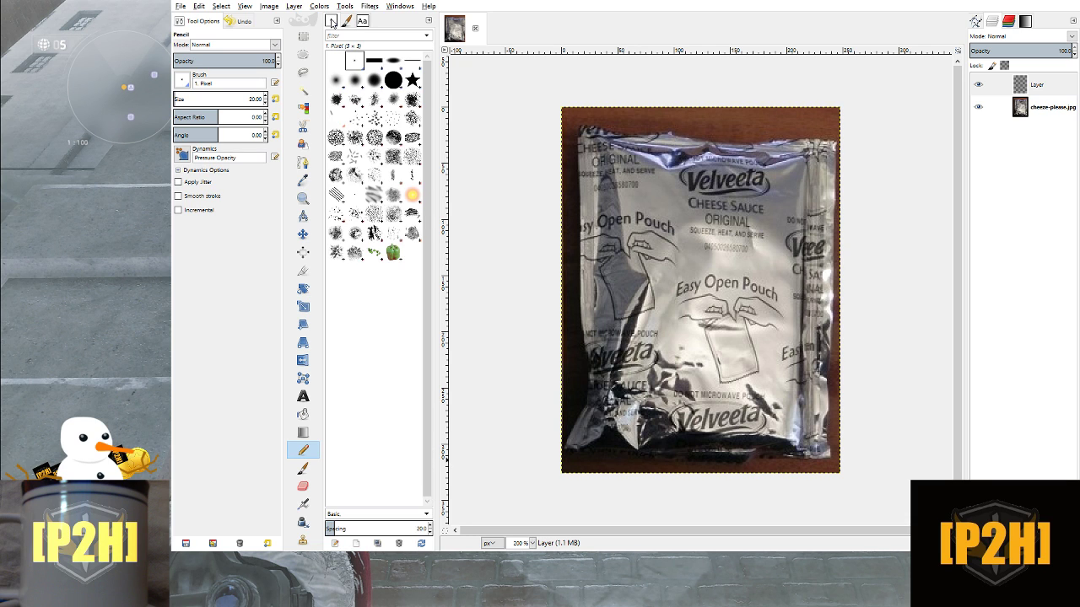
click(345, 21)
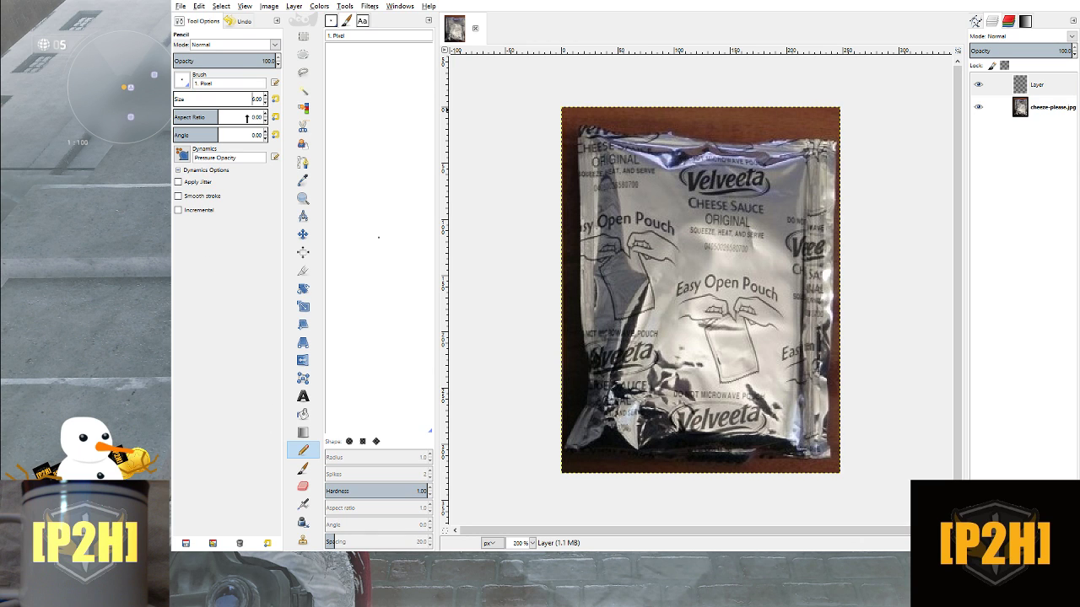
click(337, 23)
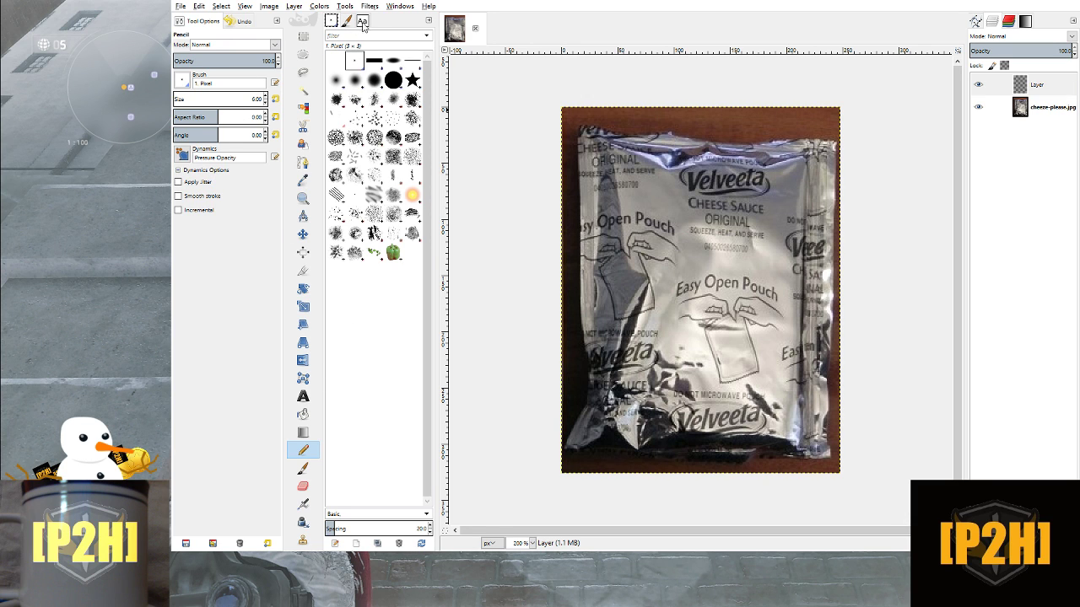
click(1008, 22)
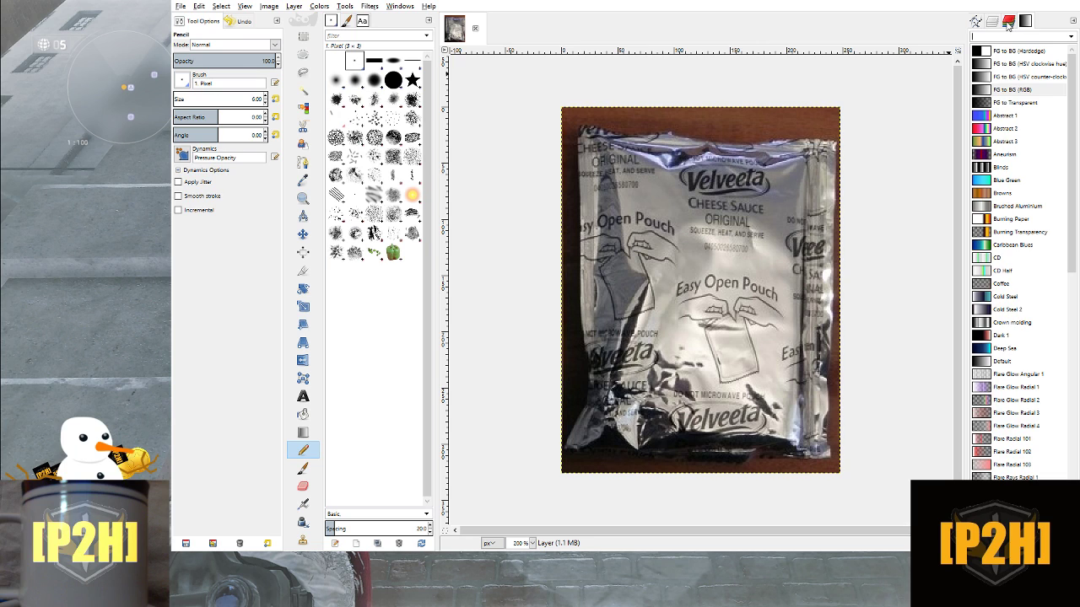
click(1008, 23)
click(993, 22)
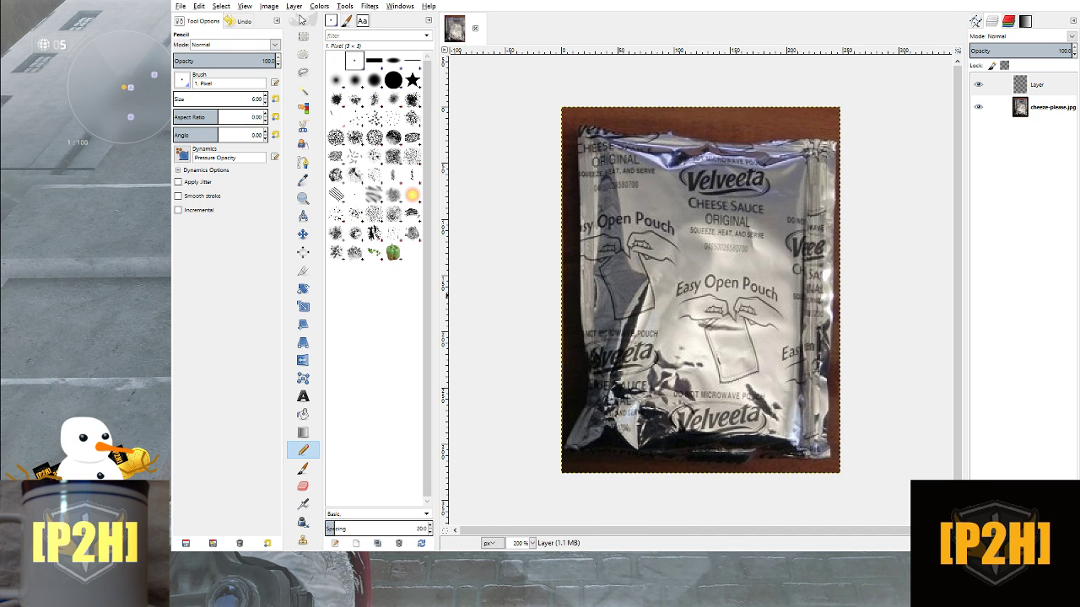
click(361, 22)
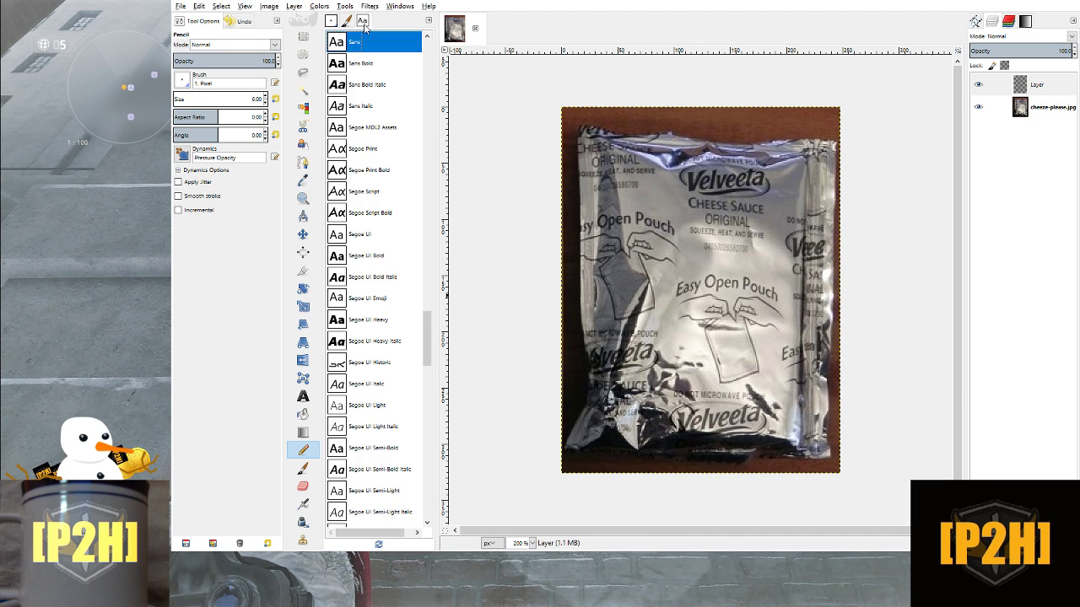
scroll(366, 171, down, 5)
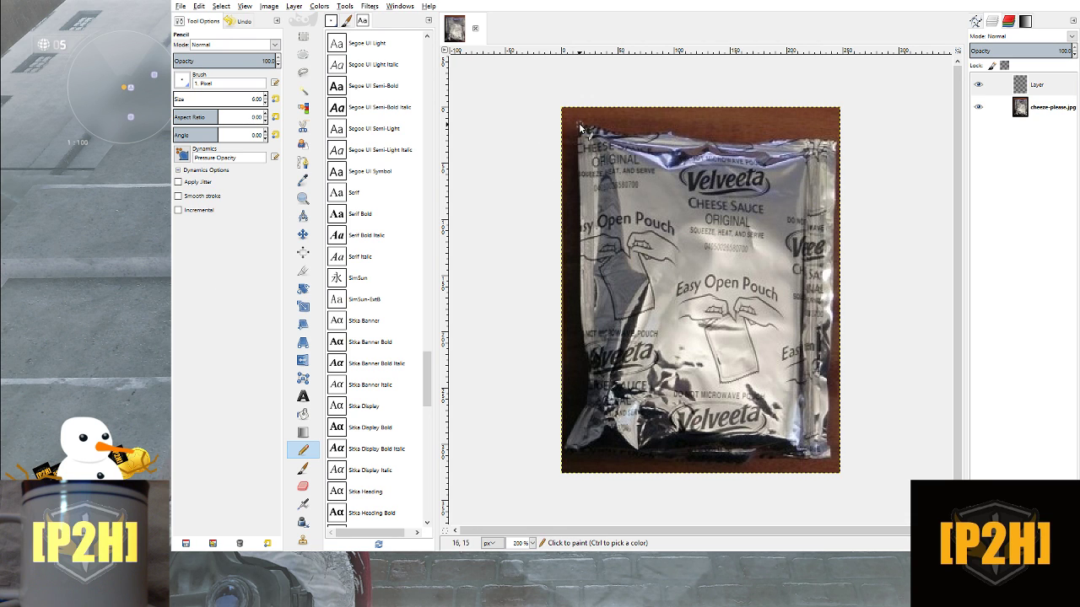
Trace the pouch's left and bottom edges on the new layer with connected straight black pencil lines, starting at its upper-left corner
mouse_move(579, 126)
mouse_down()
mouse_move(582, 169)
mouse_move(582, 138)
mouse_up()
shift+click(583, 329)
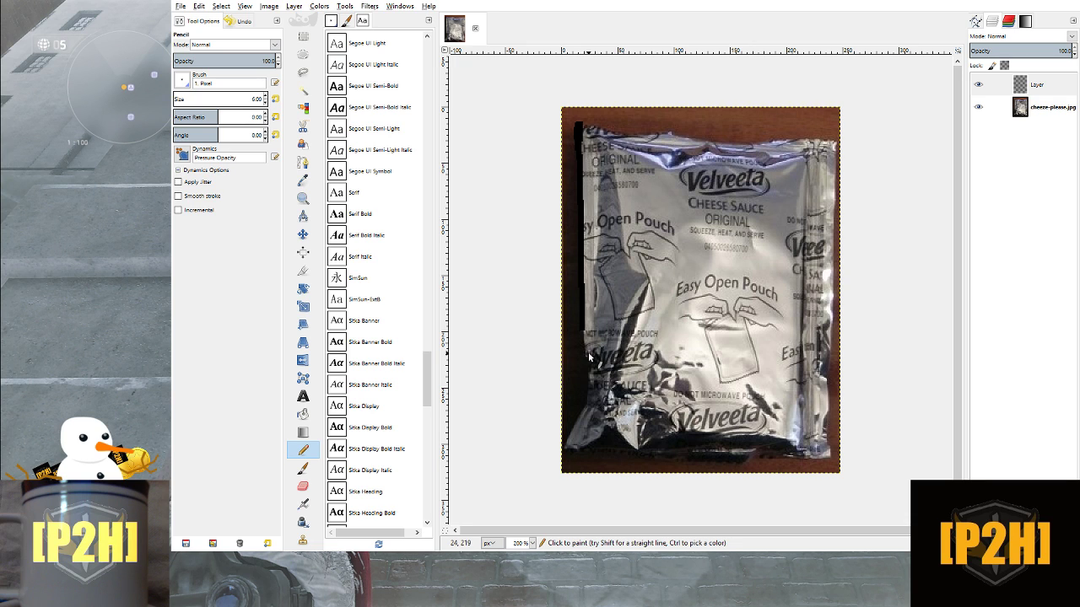
shift+click(589, 382)
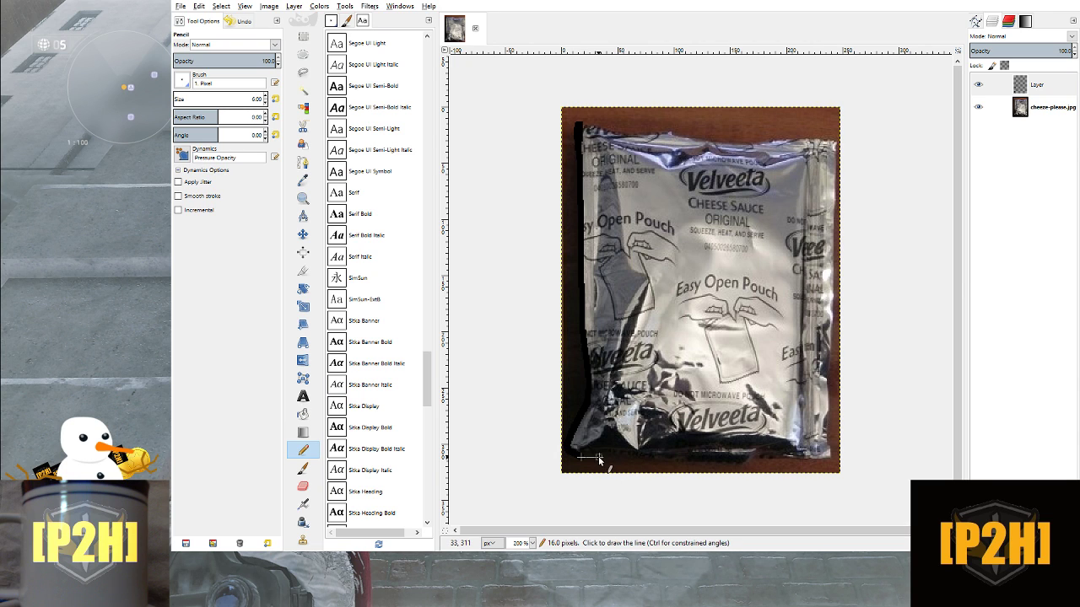
shift+click(699, 459)
shift+click(732, 464)
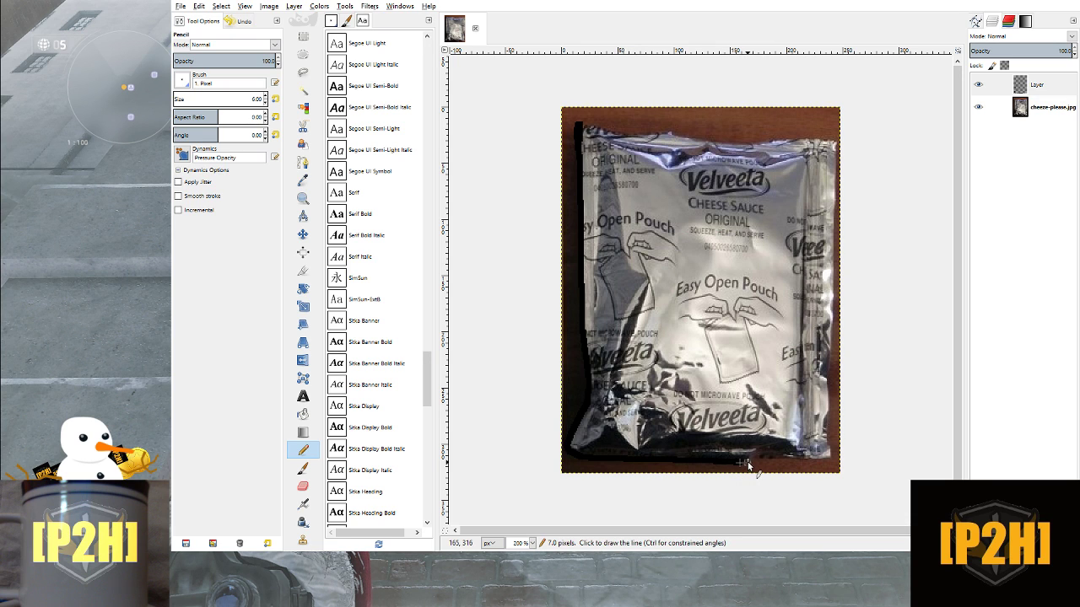
shift+click(775, 460)
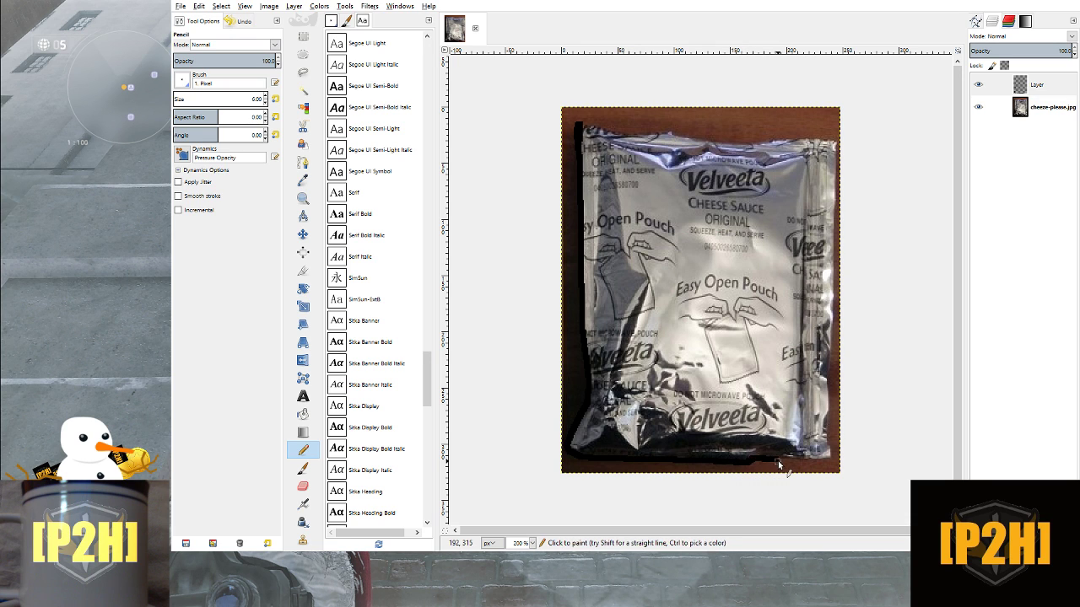
shift+click(828, 460)
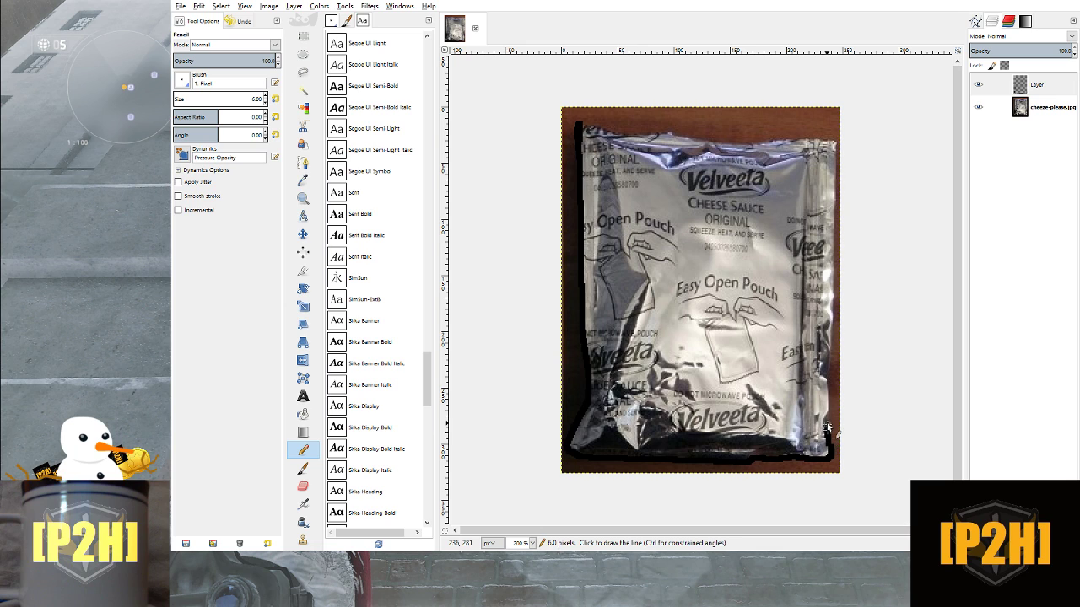
Continue the black outline with straight pencil segments up the pouch's right edge to its upper-right corner
shift+click(834, 418)
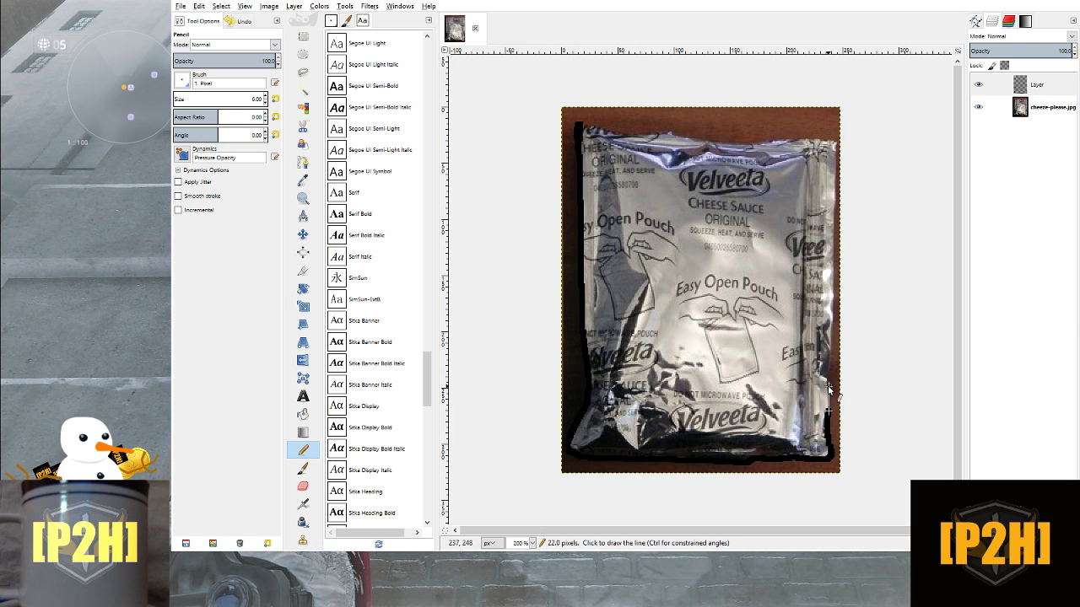
shift+click(827, 388)
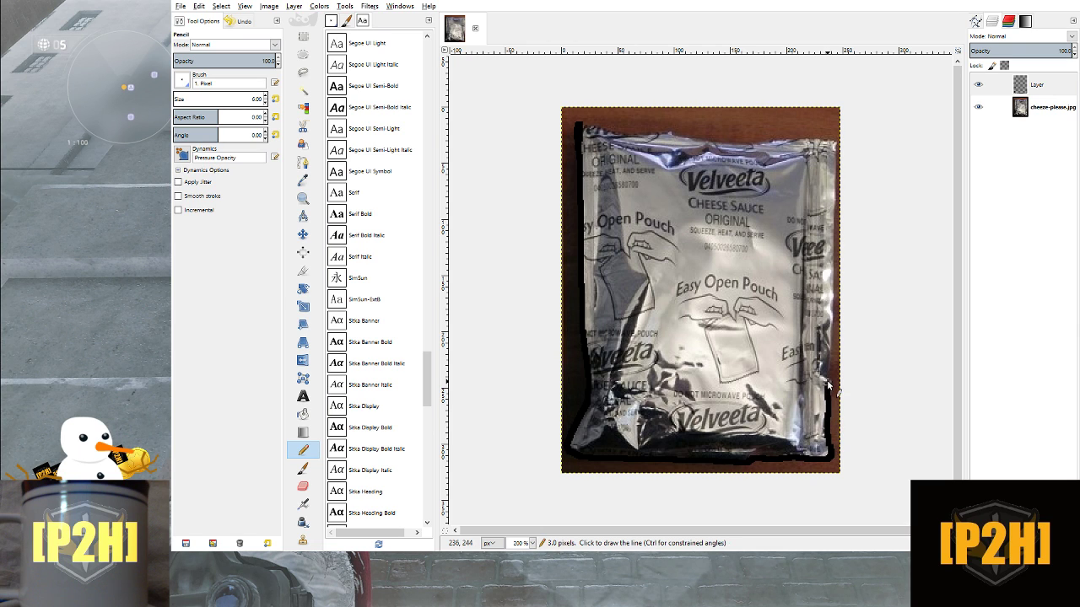
shift+click(831, 338)
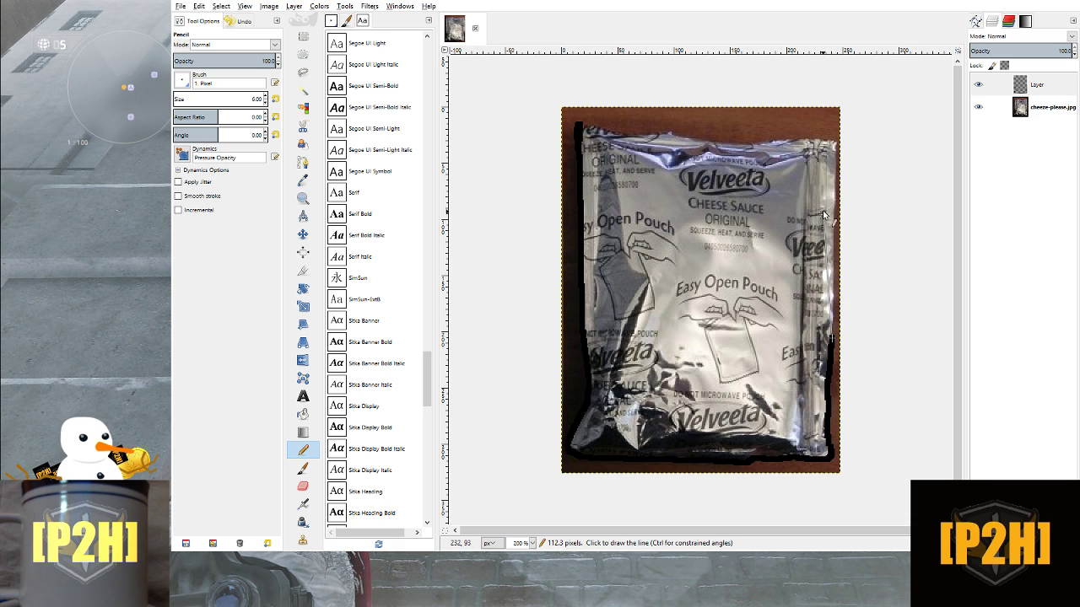
shift+click(835, 142)
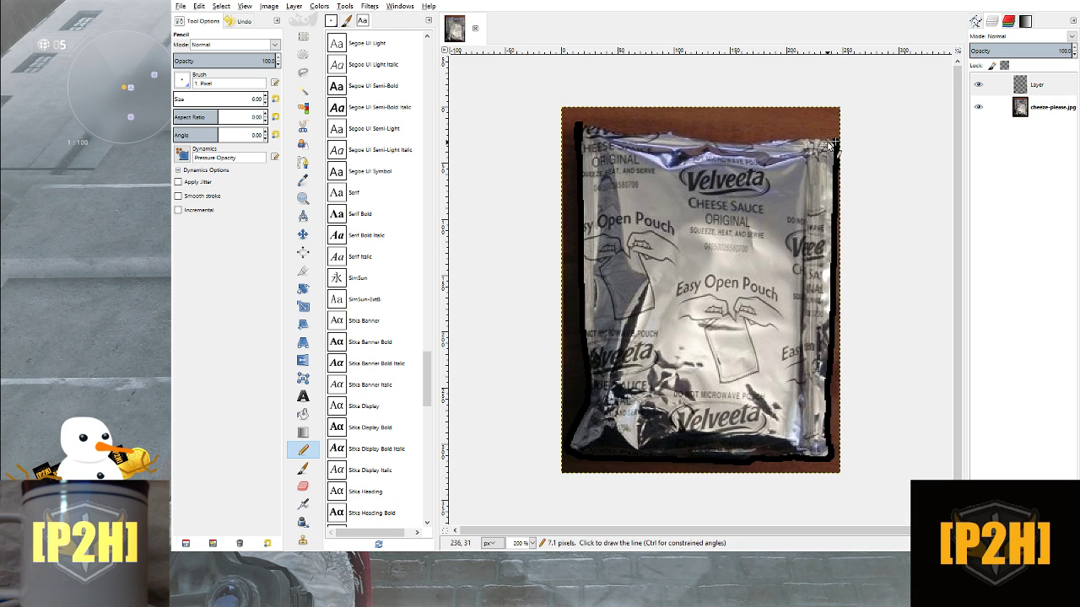
Trace the pouch's top edge with straight pencil segments back to the upper-left corner, closing the outline
shift+click(812, 140)
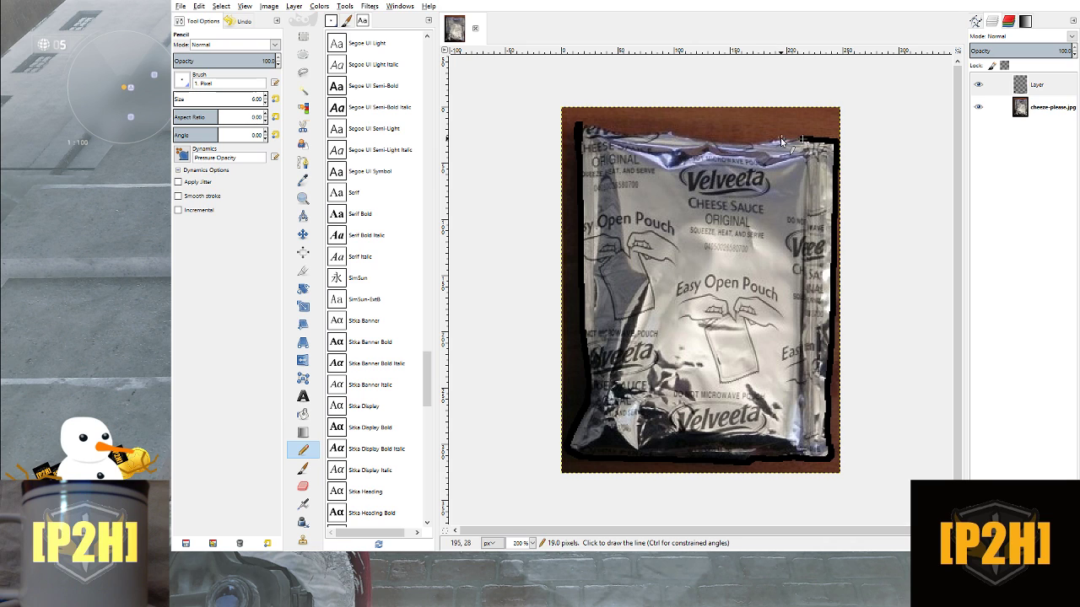
shift+click(755, 142)
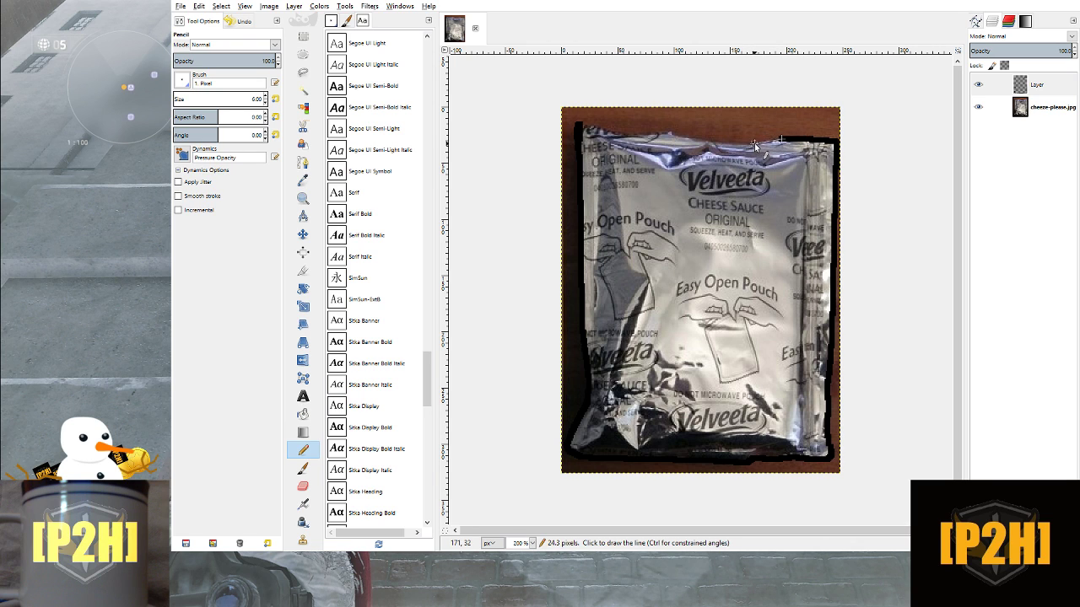
shift+click(710, 142)
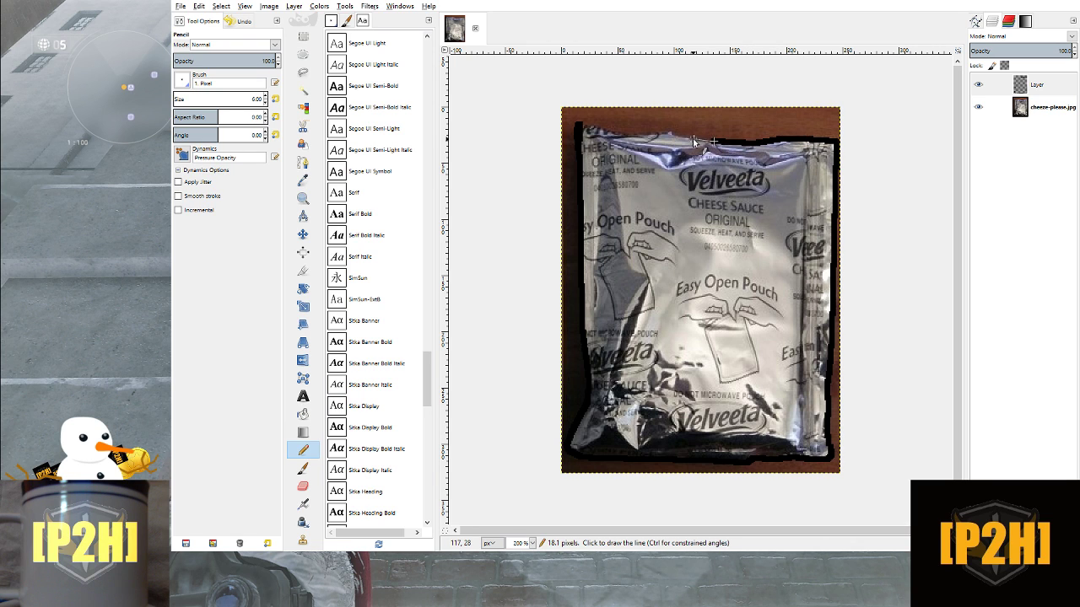
shift+click(694, 141)
shift+click(645, 137)
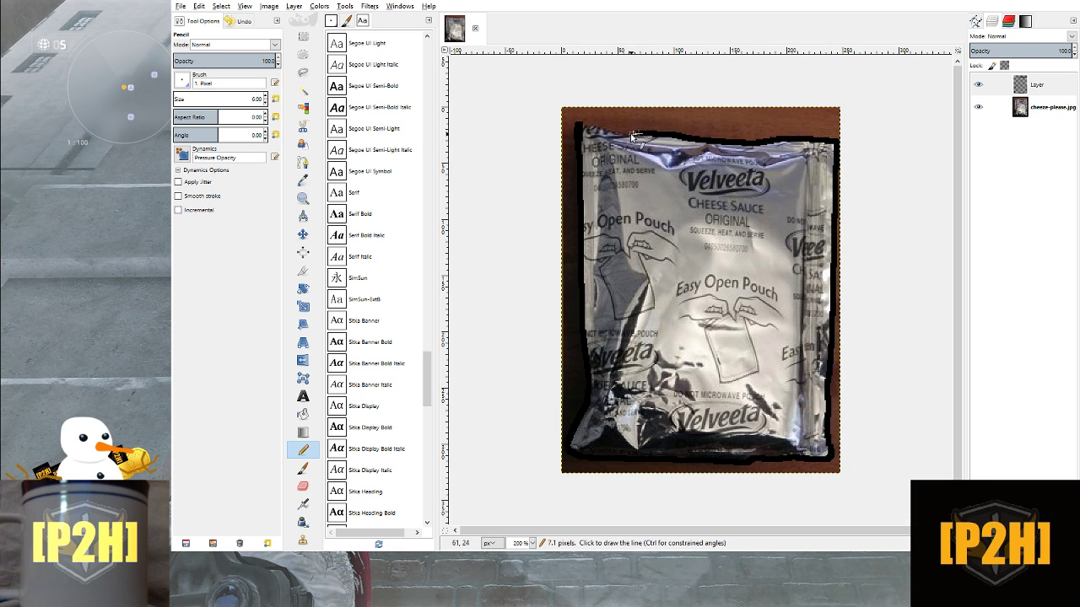
shift+click(581, 126)
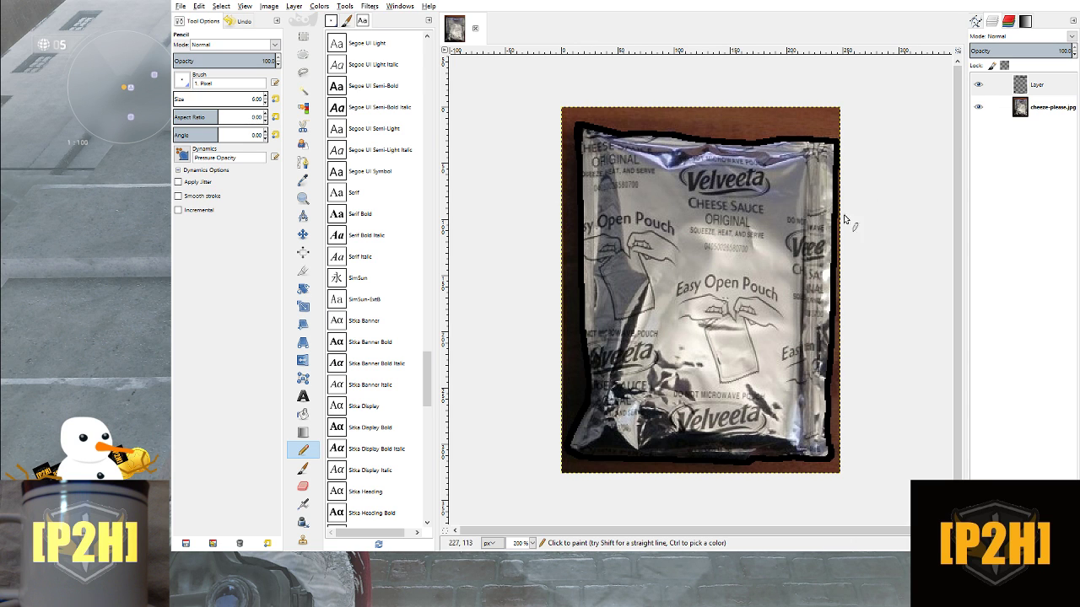
Check the traced outline by hiding and re-showing the photo layer, then the outline layer
click(978, 108)
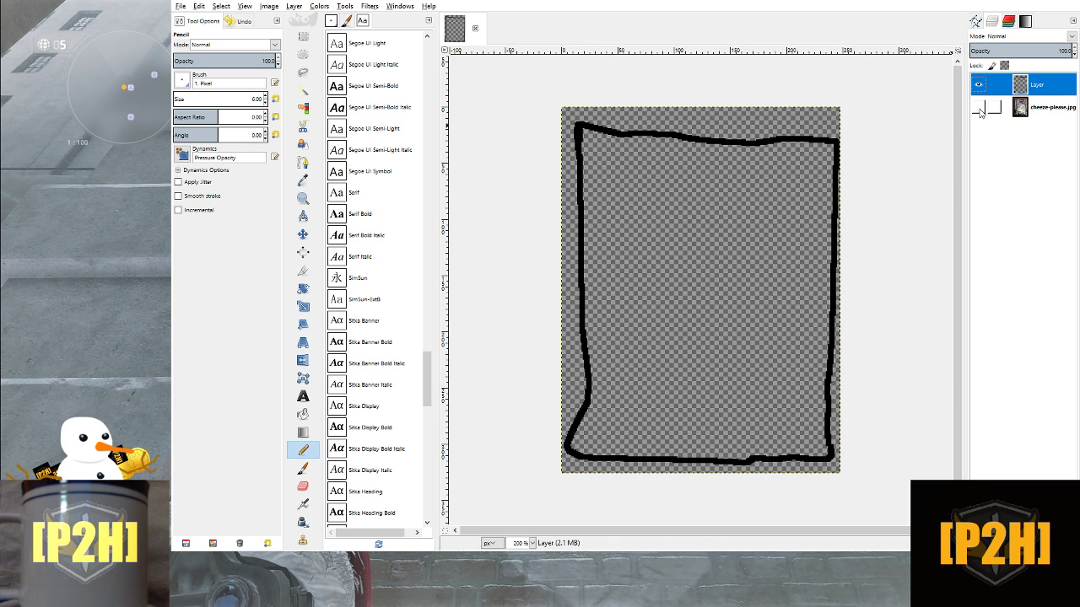
click(979, 108)
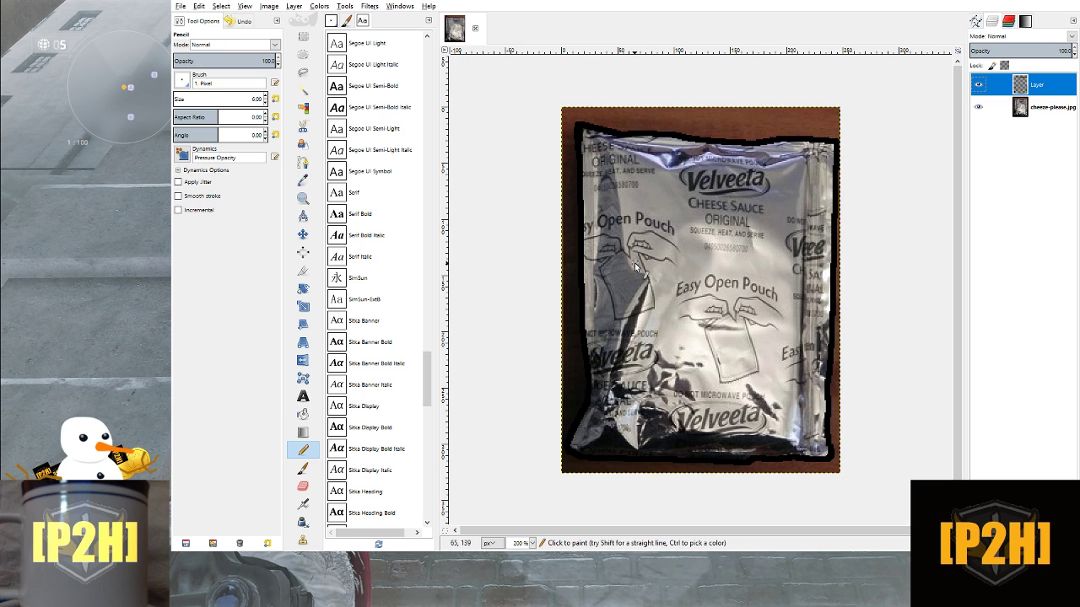
click(979, 85)
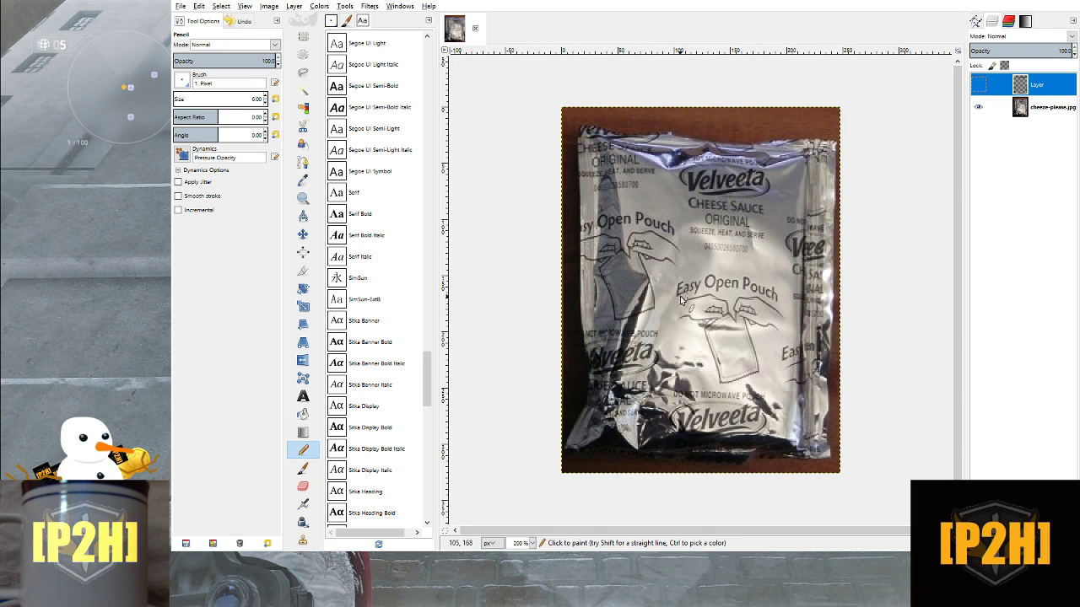
click(977, 85)
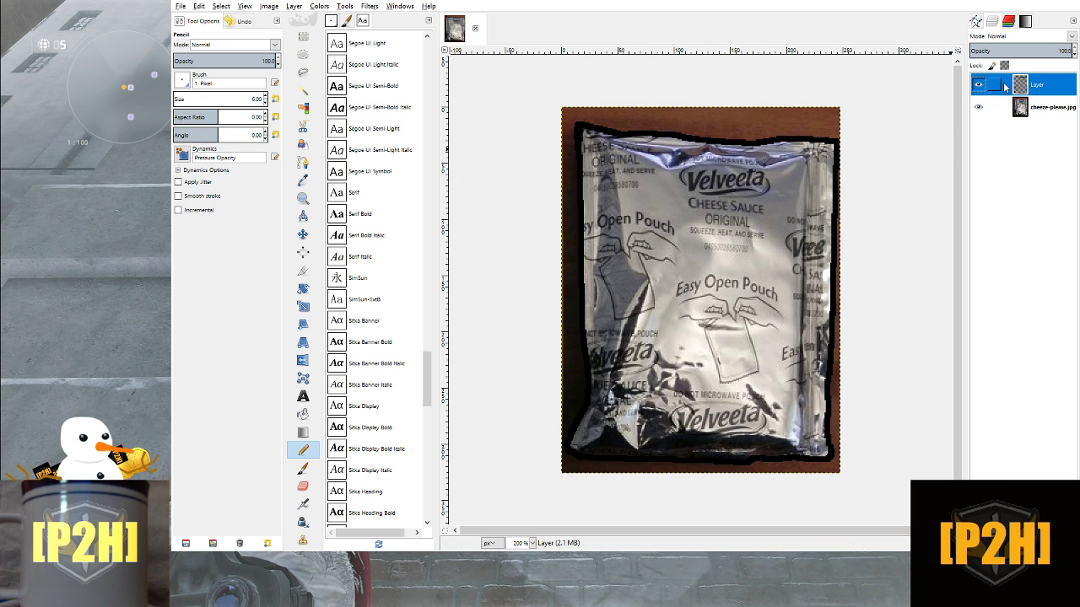
Sample a dark shadow colour from the photo layer and set the pencil size to 5
click(978, 107)
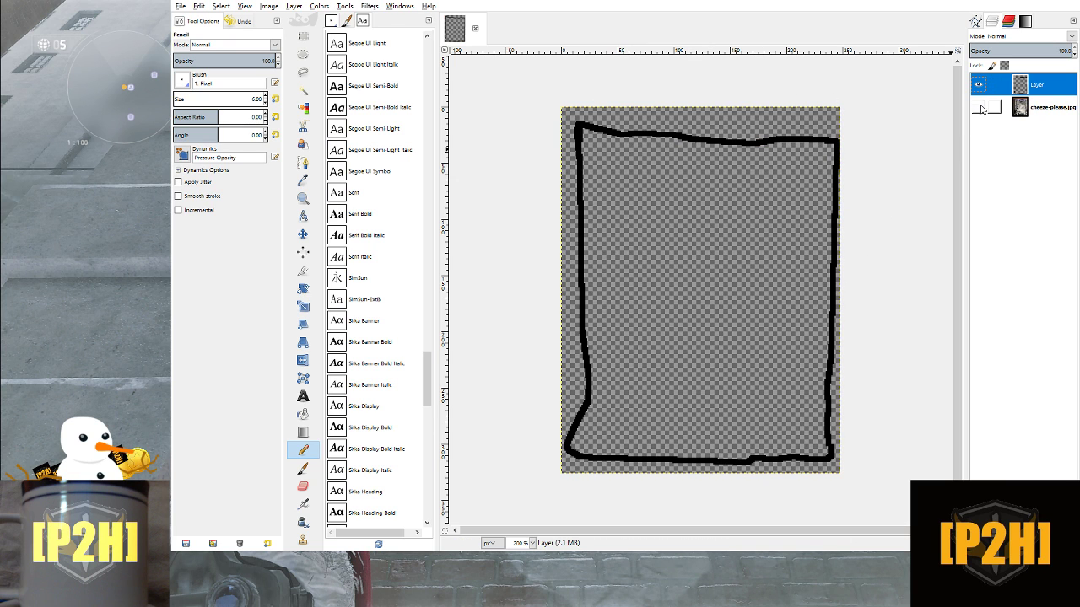
click(980, 107)
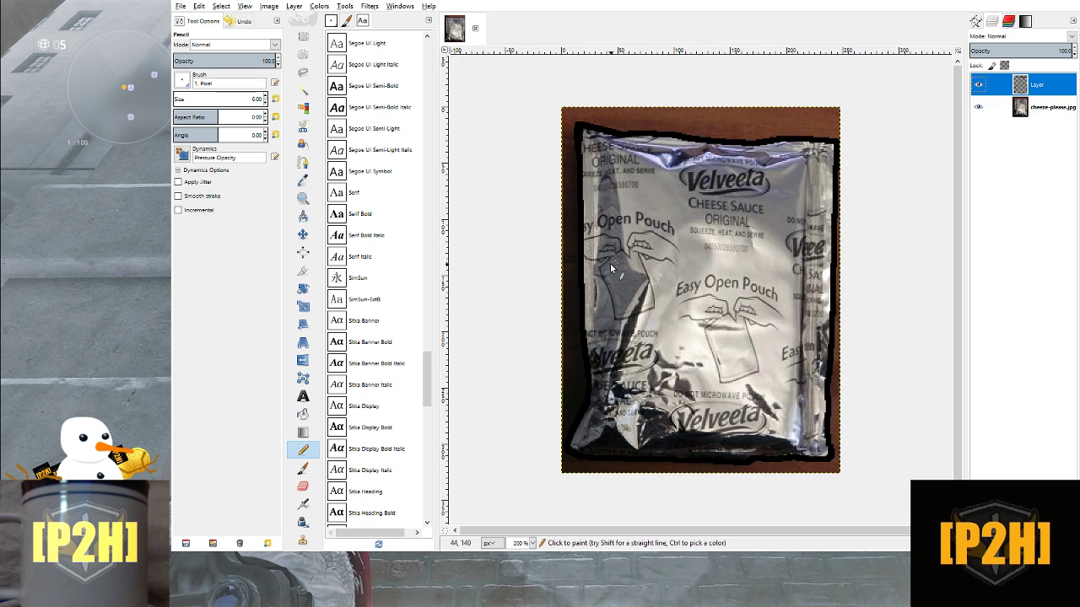
click(1052, 109)
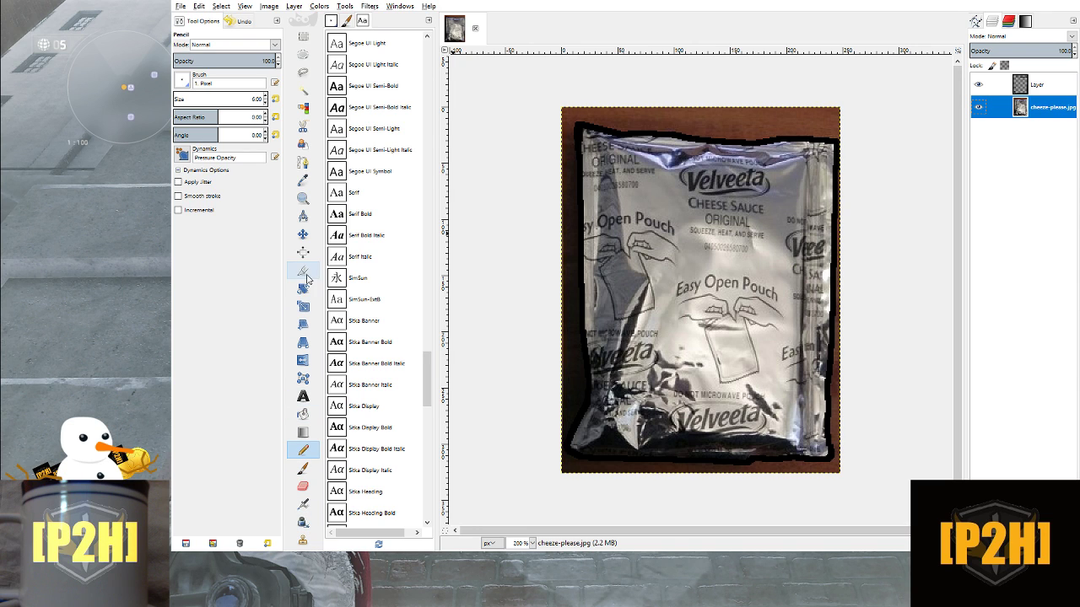
click(303, 176)
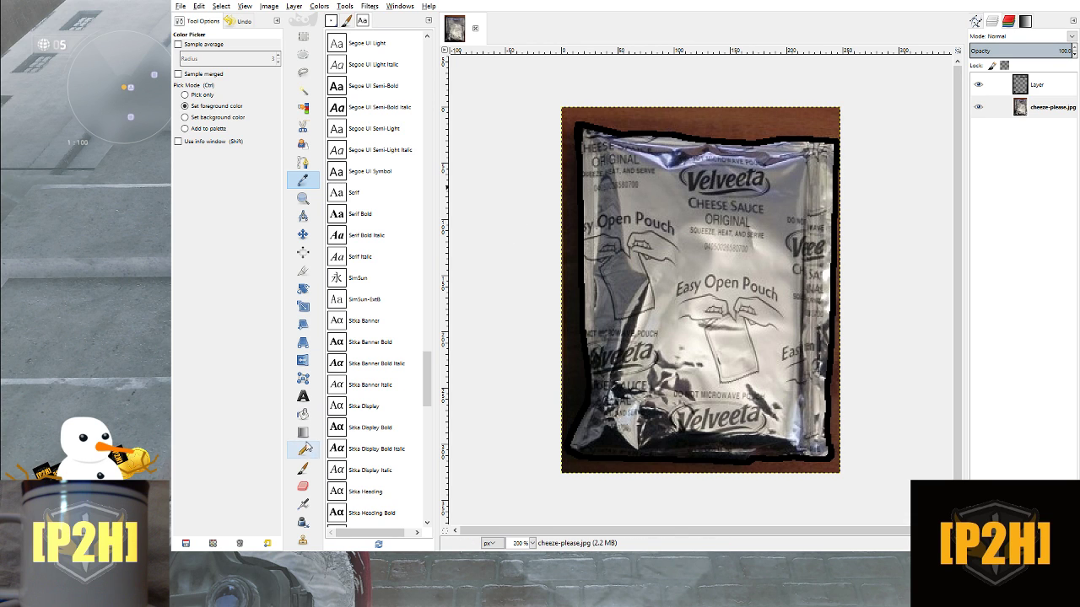
click(303, 450)
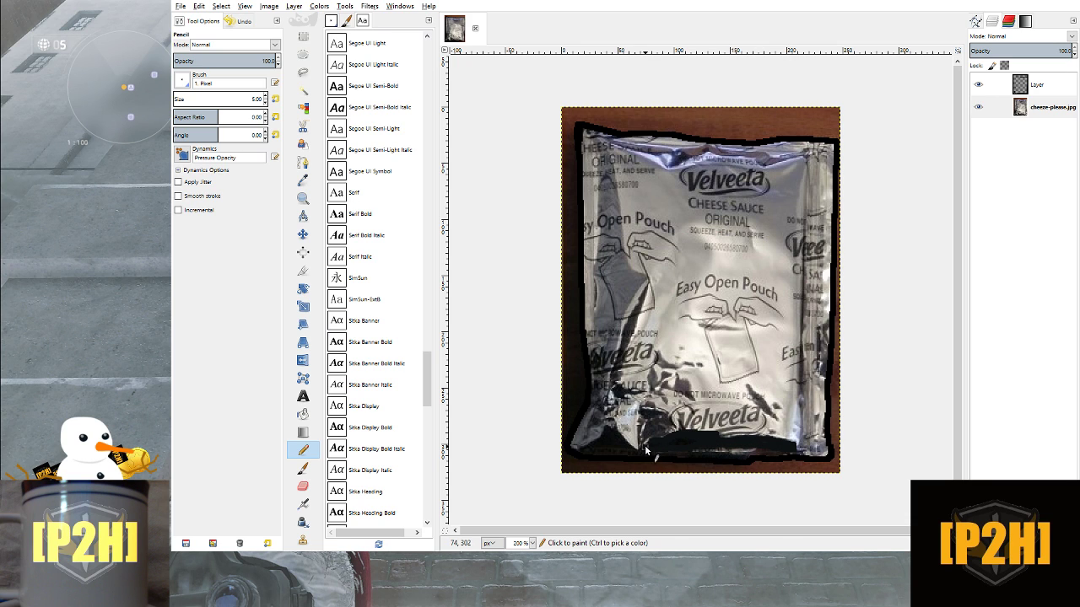
mouse_move(657, 443)
mouse_down()
mouse_move(683, 434)
mouse_move(669, 438)
mouse_up()
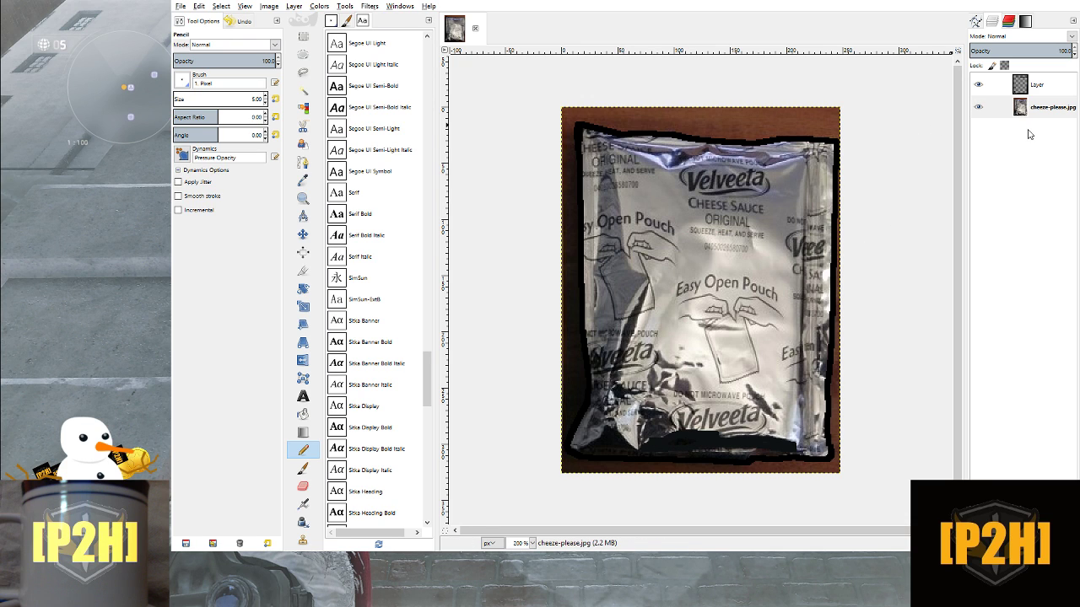
click(978, 108)
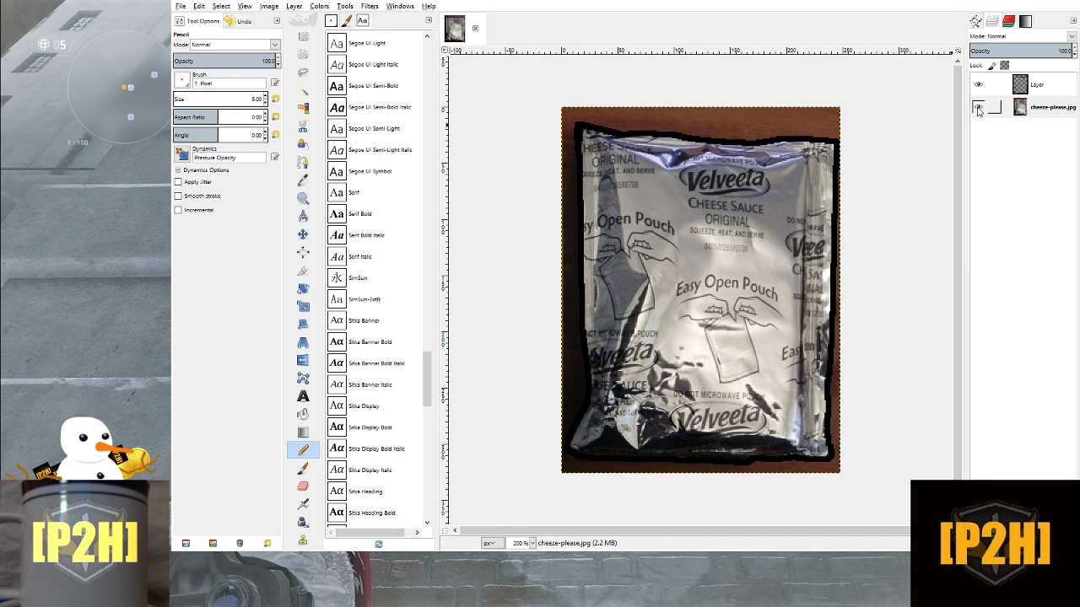
key(ctrl)
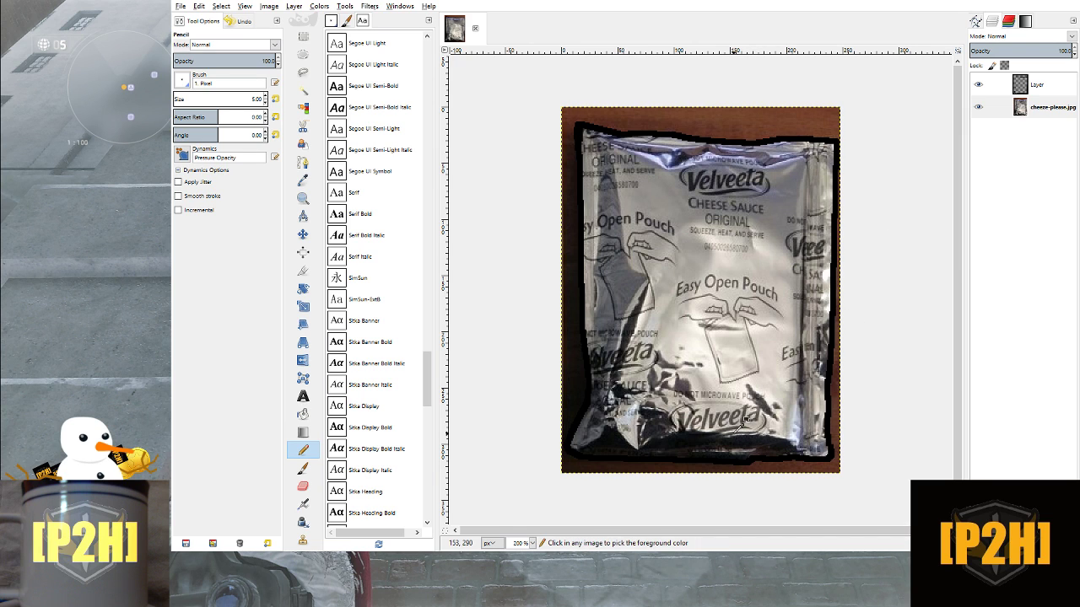
key(ctrl)
click(978, 107)
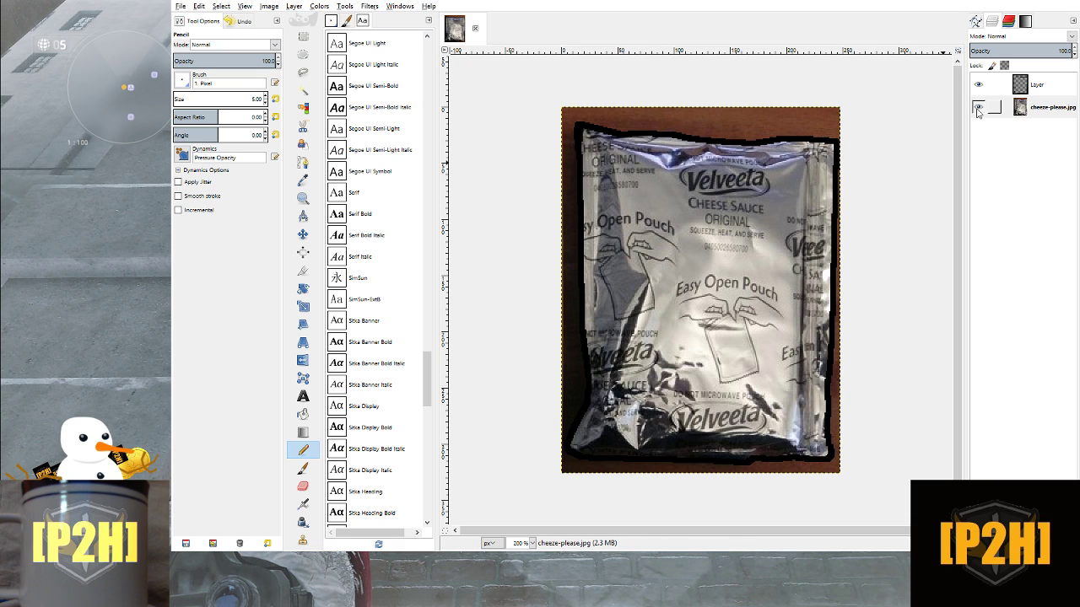
shift+click(978, 108)
click(978, 84)
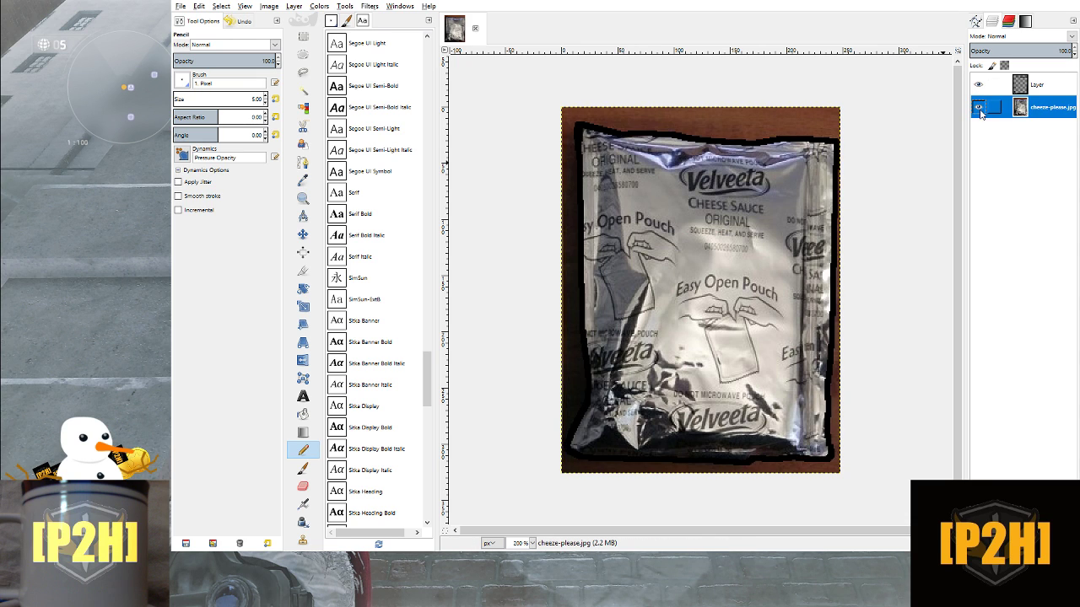
Undo the last outline stroke on the pouch's top edge and redraw the upper-left stretch on the photo layer
key(ctrl+z)
click(617, 133)
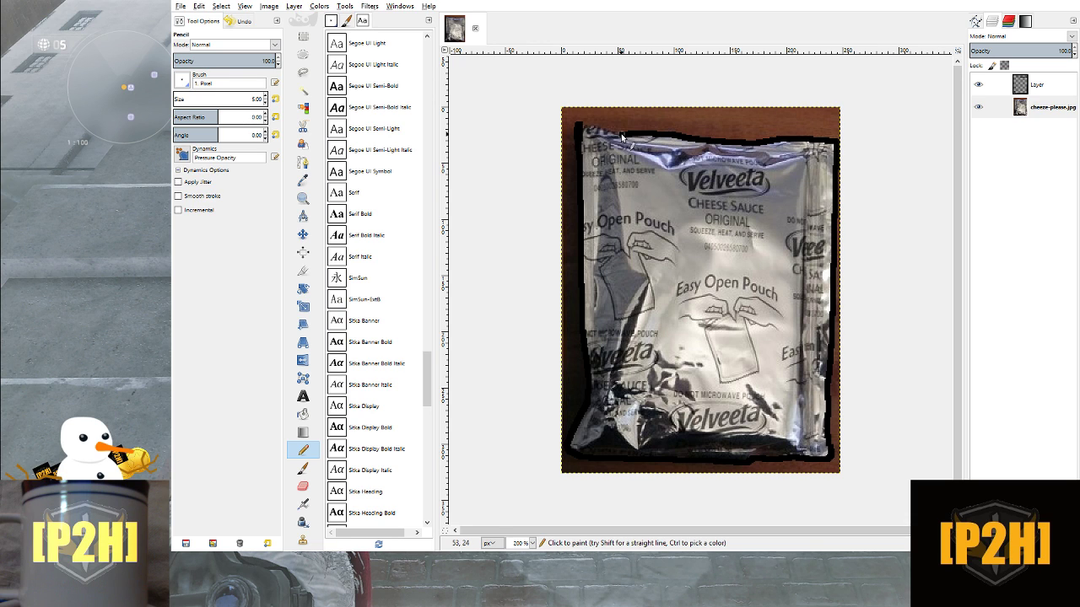
drag(608, 133, 578, 123)
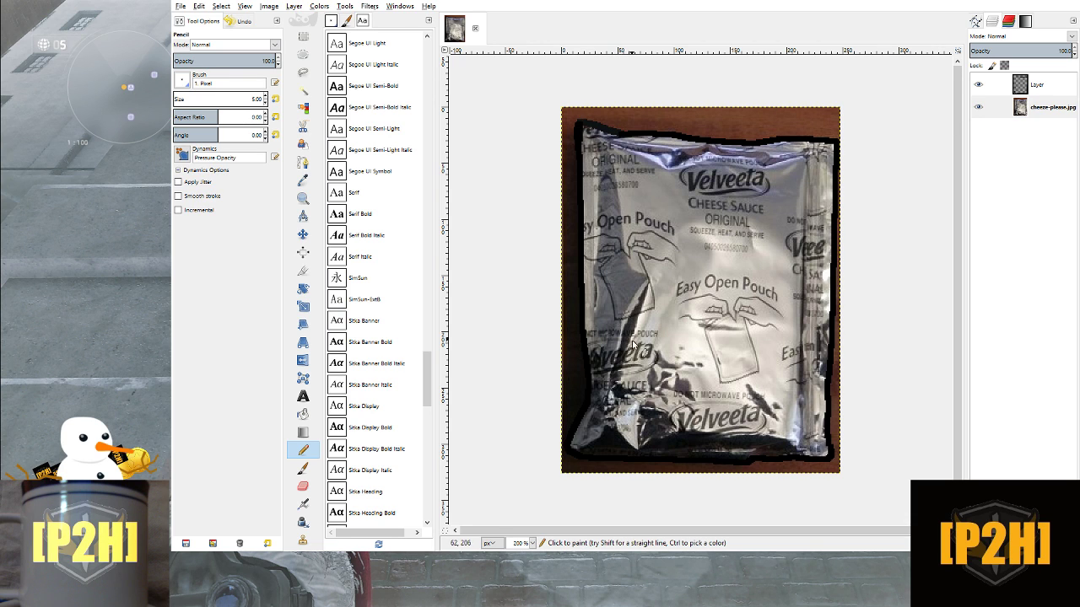
On the drawing layer, pencil the outlines of the dark shadows along the pouch's bottom and its diagonal crease
click(1020, 86)
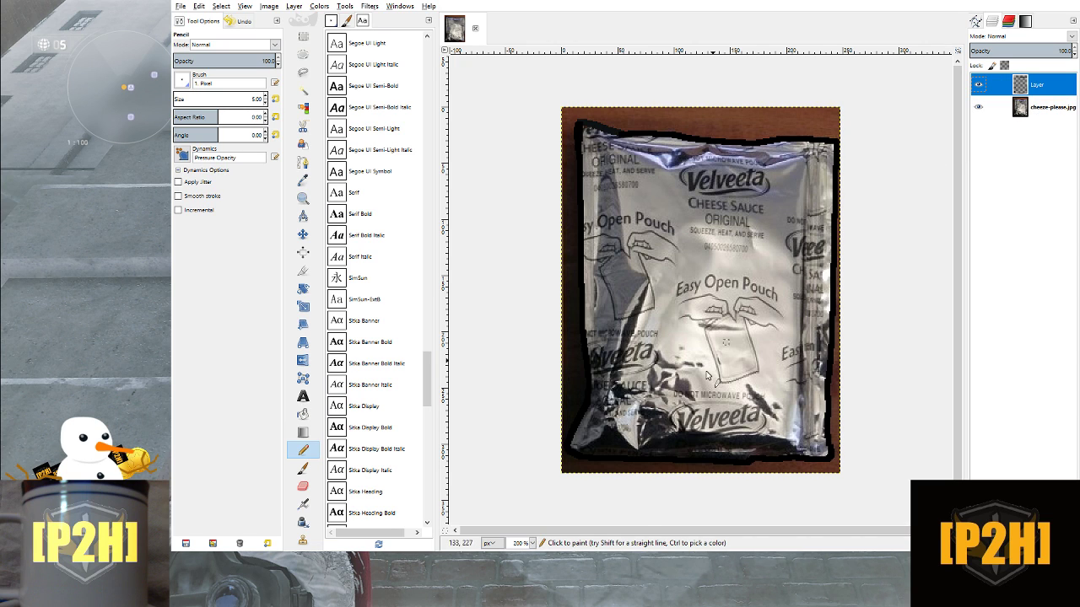
click(642, 444)
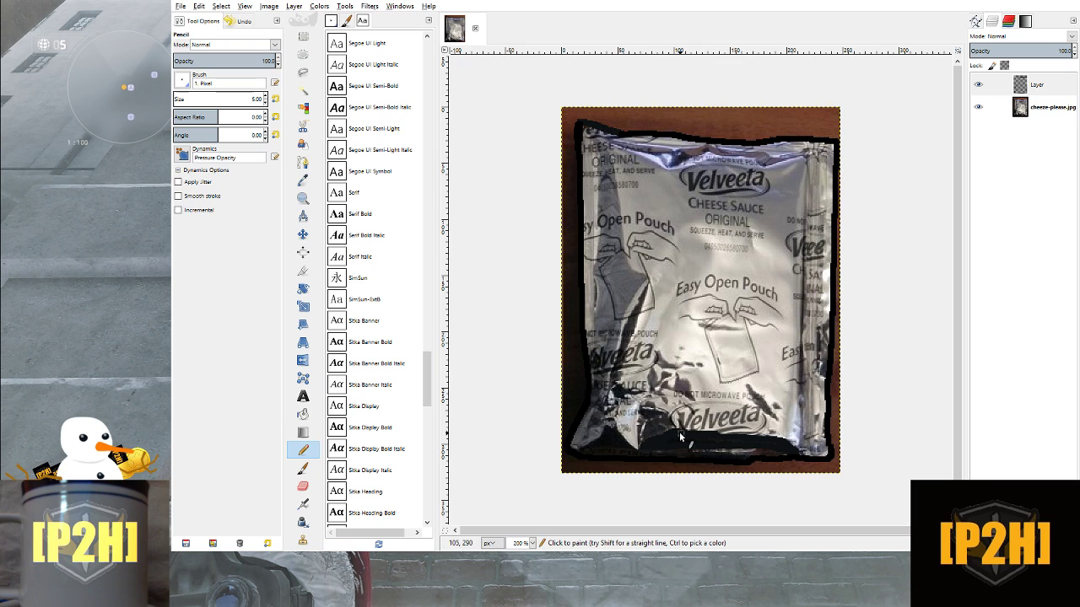
mouse_move(660, 433)
mouse_down()
mouse_move(631, 448)
mouse_move(619, 434)
mouse_up()
mouse_move(613, 372)
mouse_down()
mouse_move(645, 287)
mouse_move(589, 426)
mouse_move(617, 392)
mouse_move(635, 395)
mouse_move(624, 392)
mouse_move(621, 401)
mouse_move(660, 417)
mouse_move(649, 412)
mouse_move(642, 440)
mouse_move(668, 427)
mouse_up()
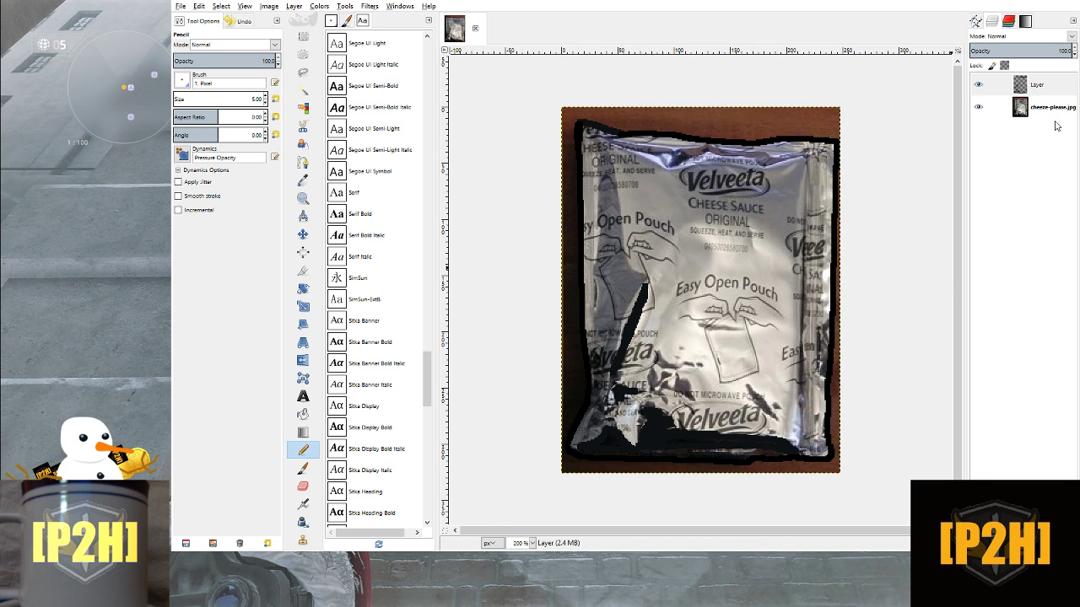
Hide the photo layer and bucket-fill the outlined shadow shapes along the pouch's bottom with the dark foreground colour
click(979, 106)
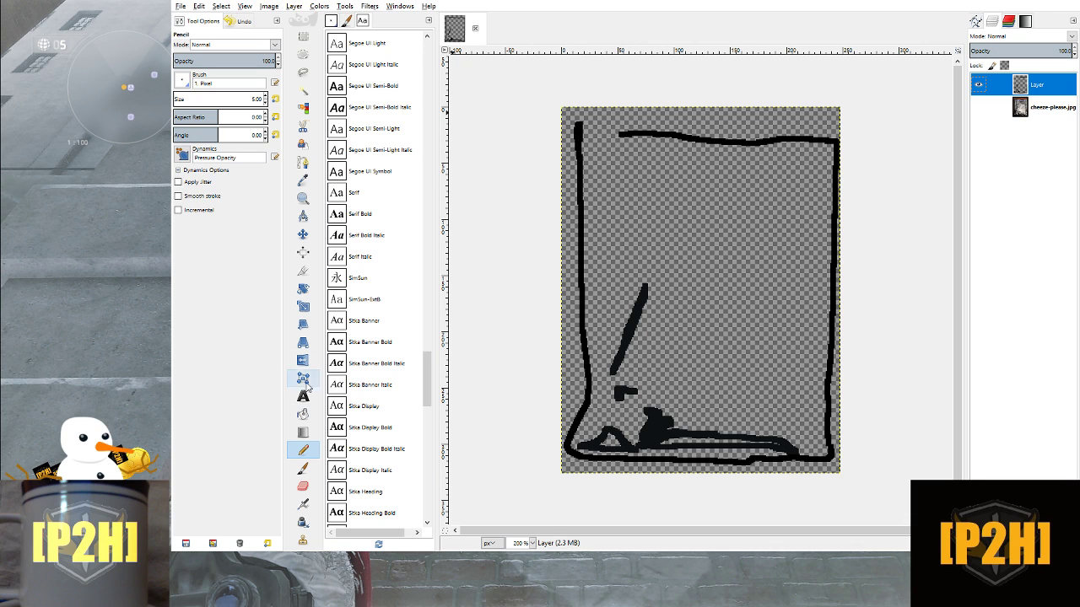
click(313, 416)
click(613, 440)
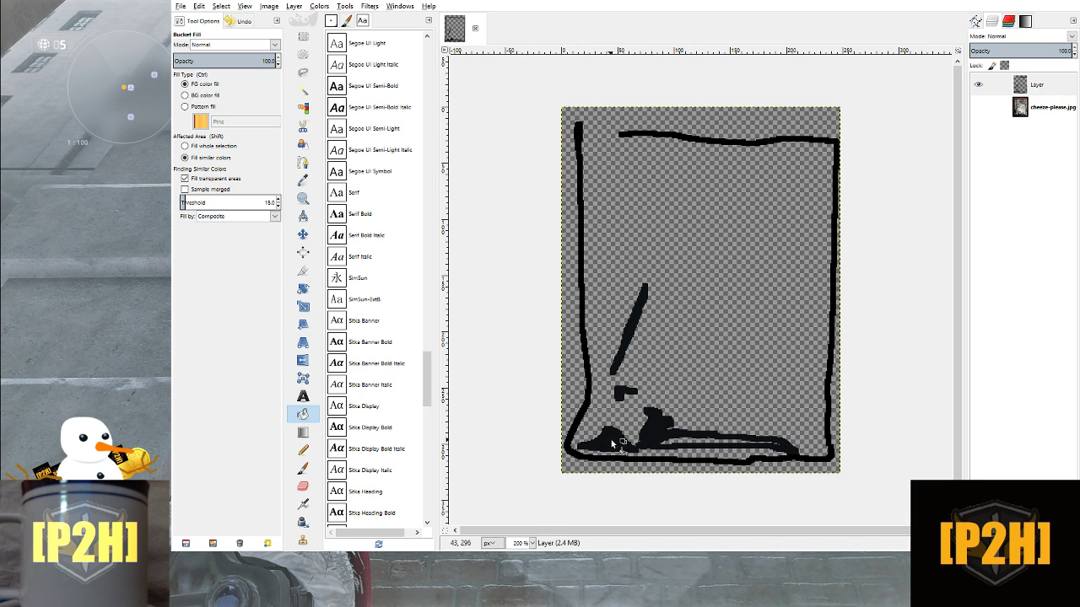
click(691, 440)
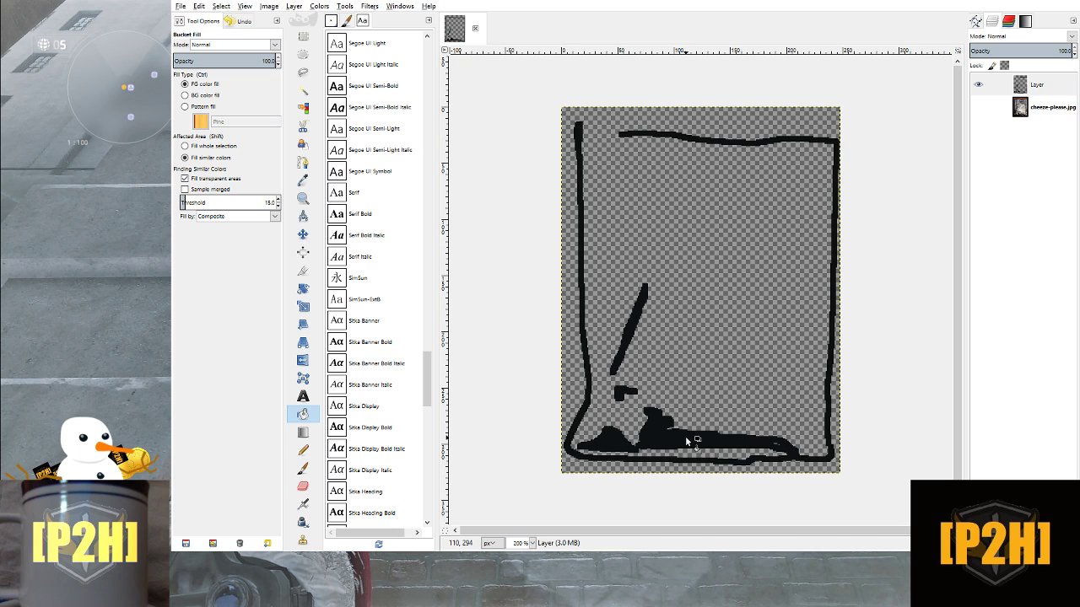
click(778, 447)
Touch up the bottom shadow's right end with the pencil and close the outline's gap at the upper-left corner
click(303, 450)
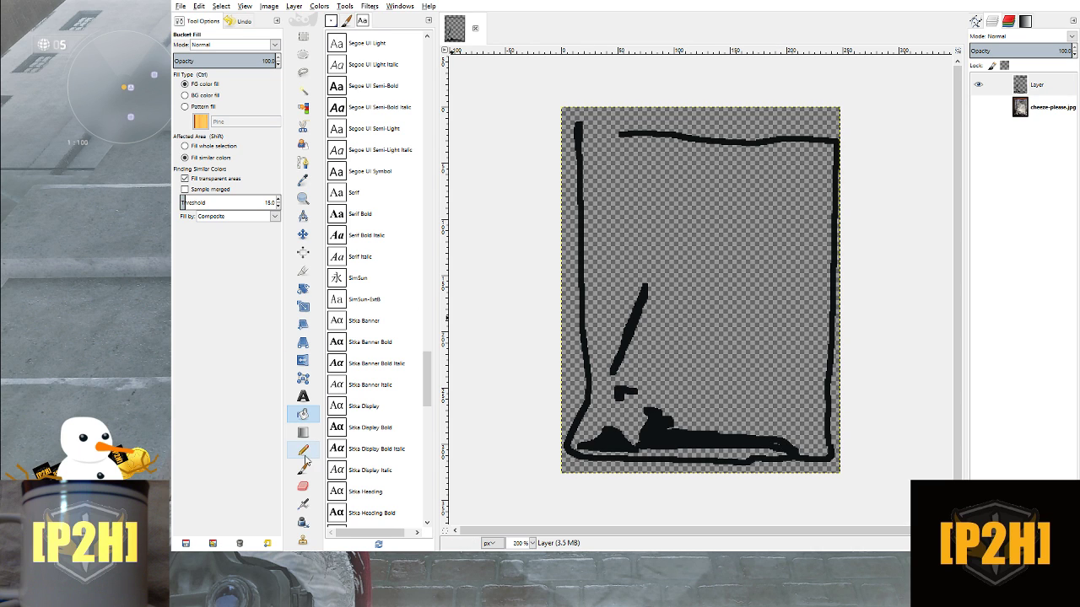
drag(779, 449, 793, 455)
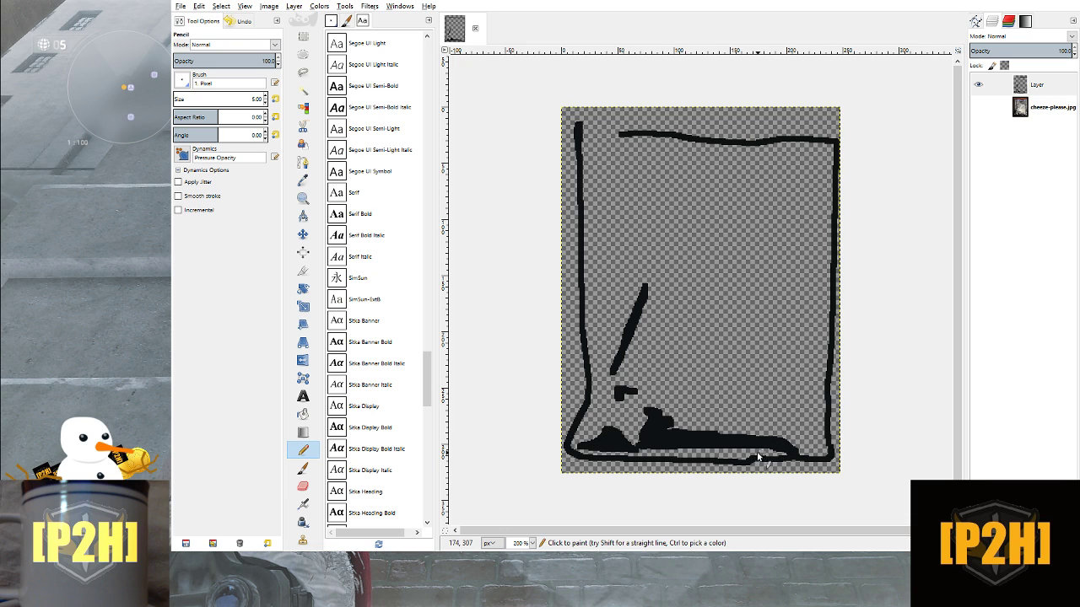
click(622, 136)
shift+click(584, 128)
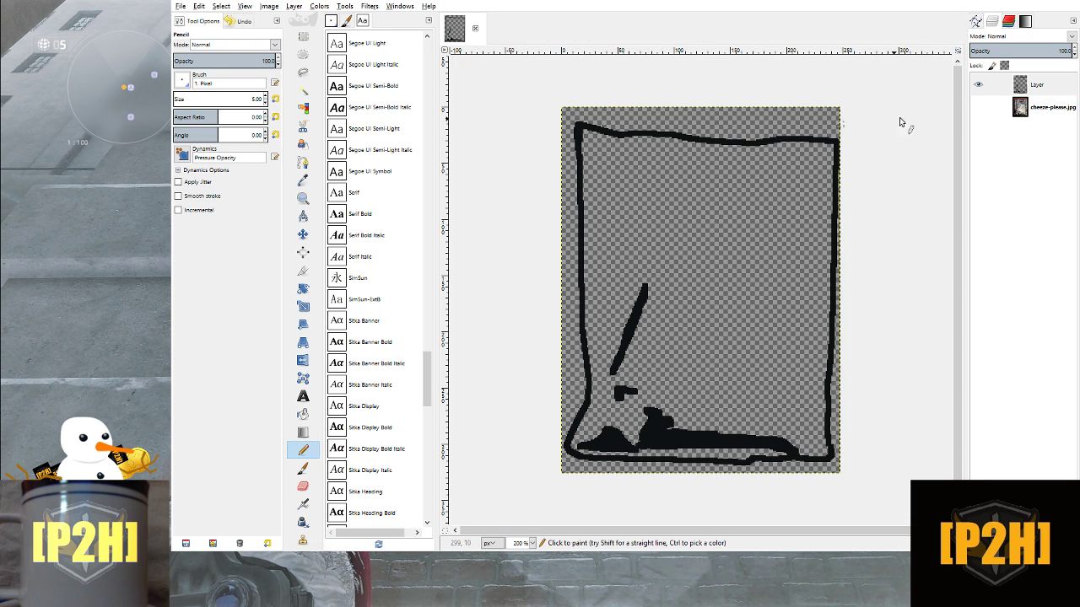
Re-show the photo layer and toggle its visibility to compare it with the traced drawing
click(1036, 117)
click(980, 107)
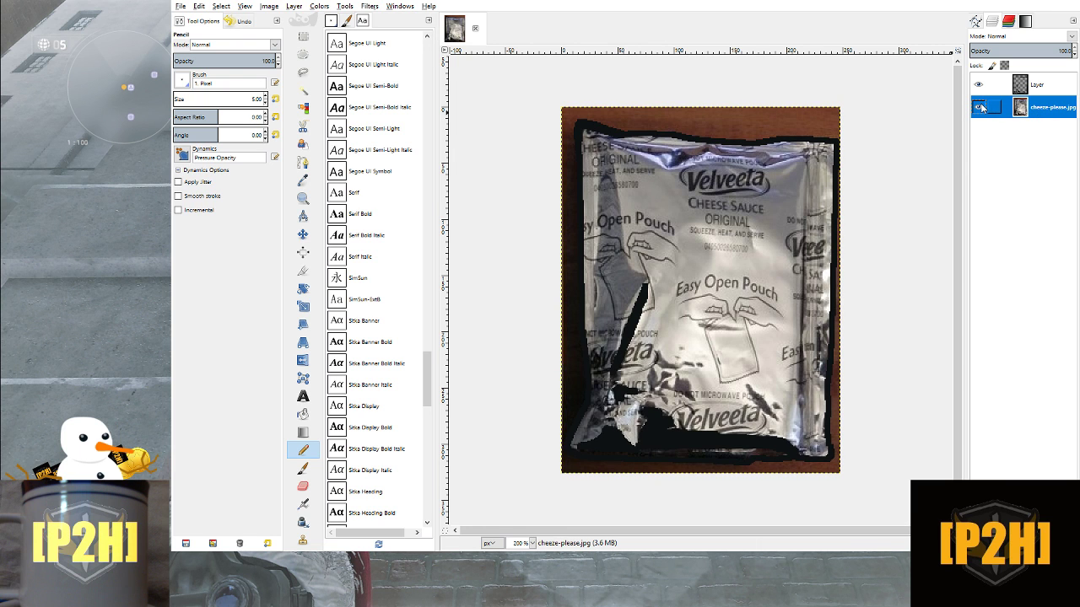
click(981, 107)
click(981, 107)
click(980, 107)
click(981, 107)
click(979, 85)
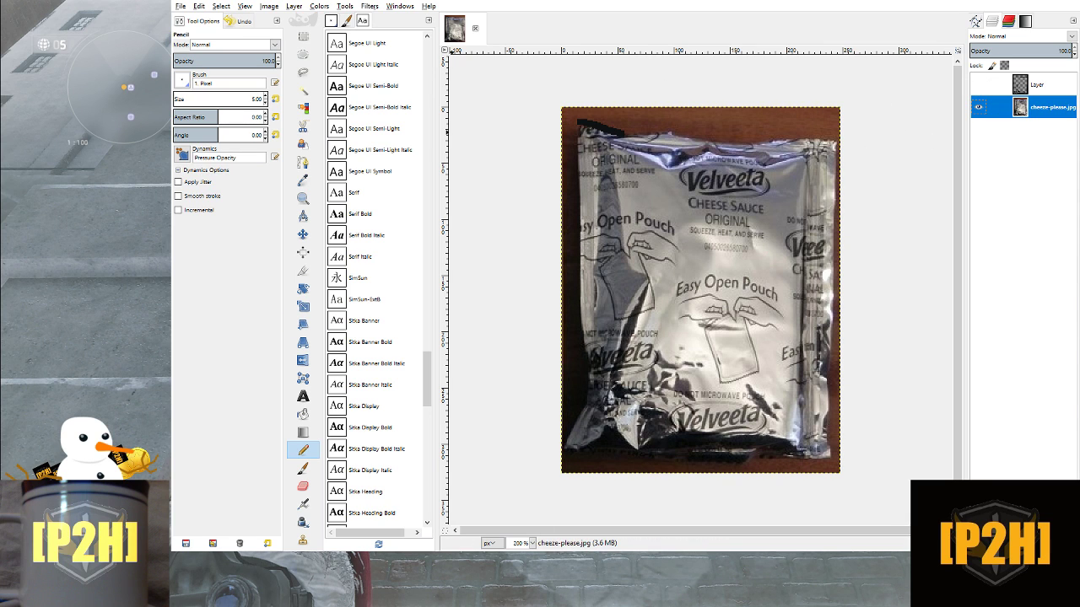
click(303, 487)
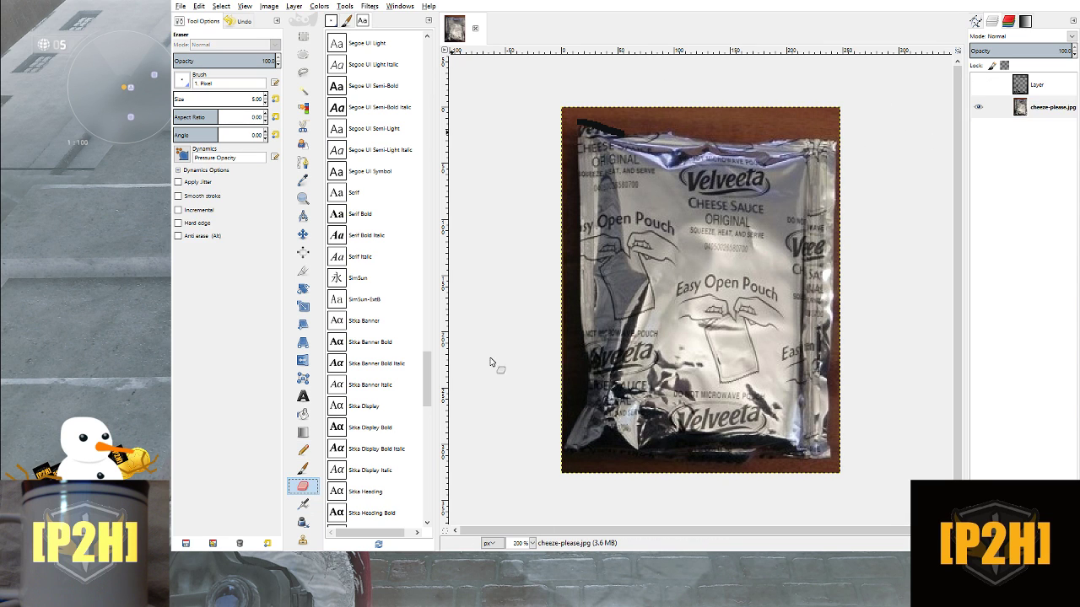
click(1058, 111)
drag(628, 129, 592, 125)
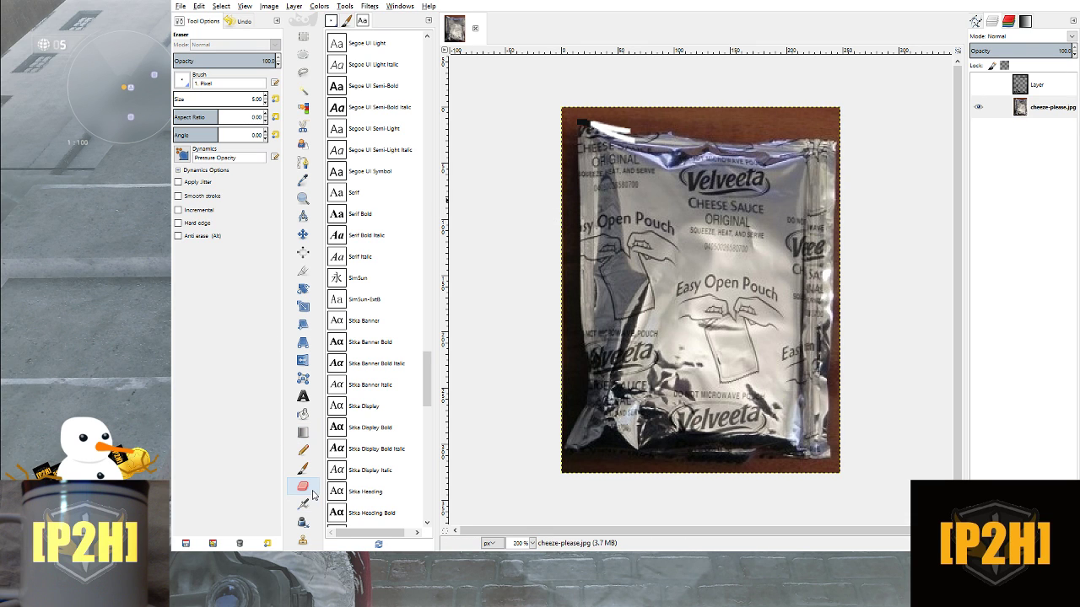
key(ctrl+z)
click(1033, 90)
click(978, 85)
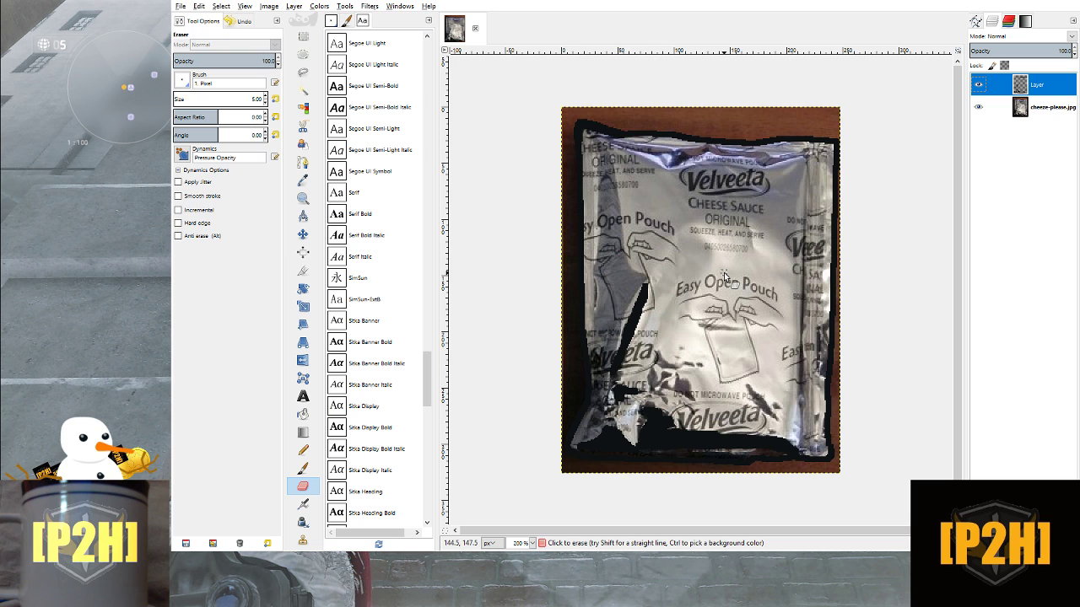
Sample the grey of the shaded fold on the pouch's left side from the photo layer with the Color Picker
double_click(980, 107)
click(995, 107)
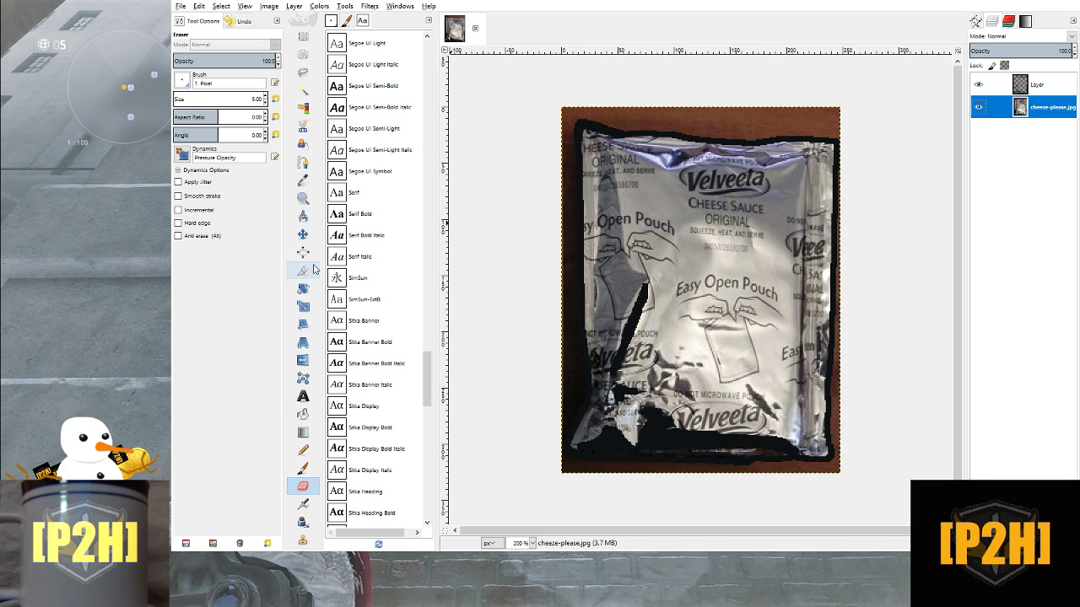
click(304, 182)
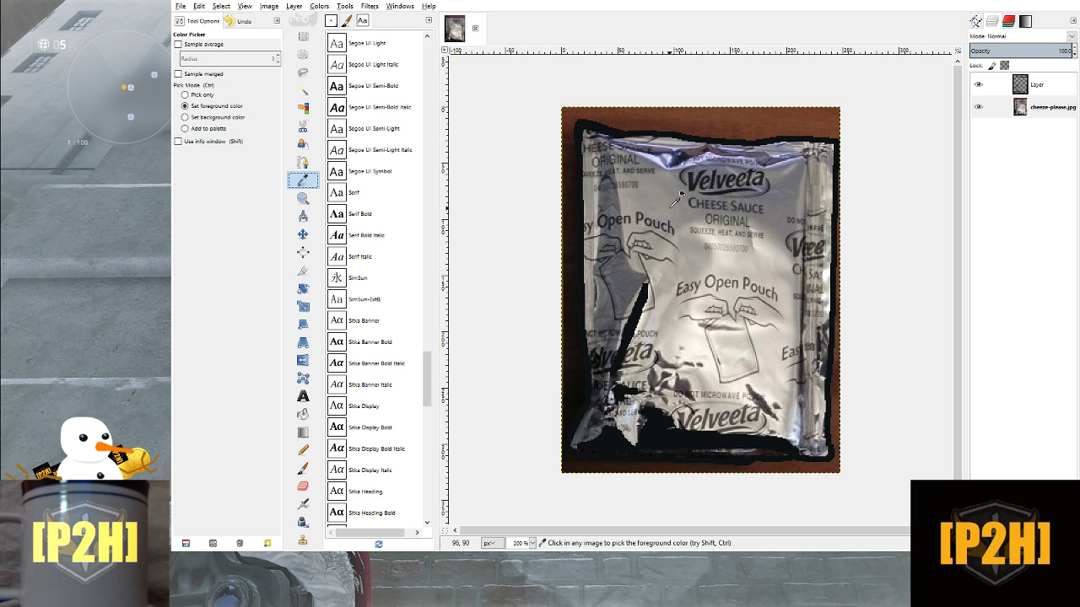
click(615, 271)
Paint the shaded fold down the pouch's left side solid grey with the pencil on the drawing layer
click(1025, 86)
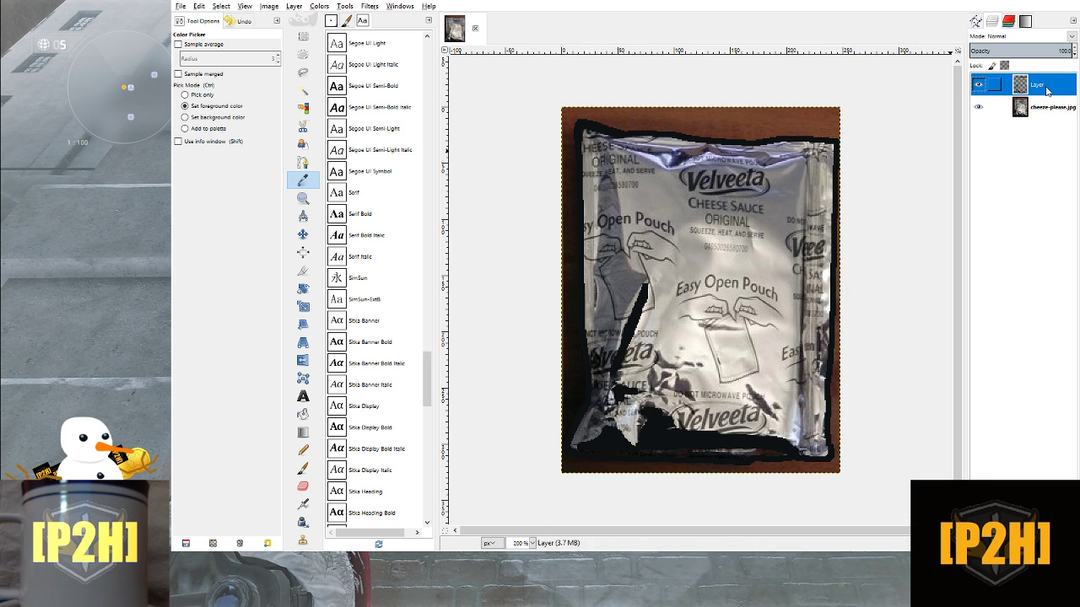
click(308, 450)
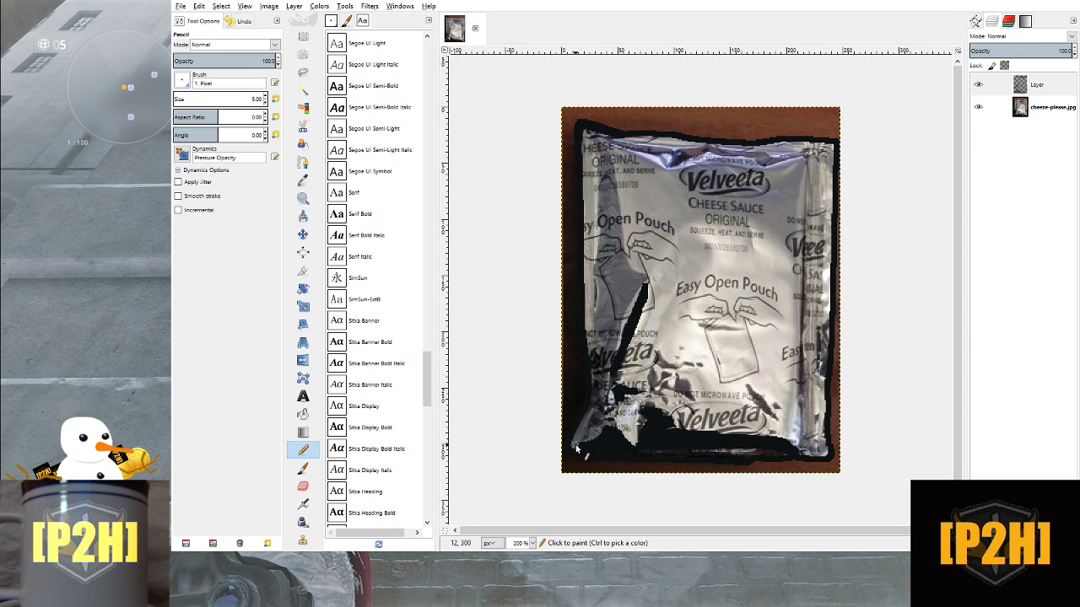
mouse_move(583, 422)
mouse_down()
mouse_move(594, 433)
mouse_move(610, 423)
mouse_move(604, 411)
mouse_move(616, 415)
mouse_move(598, 392)
mouse_up()
drag(593, 384, 607, 393)
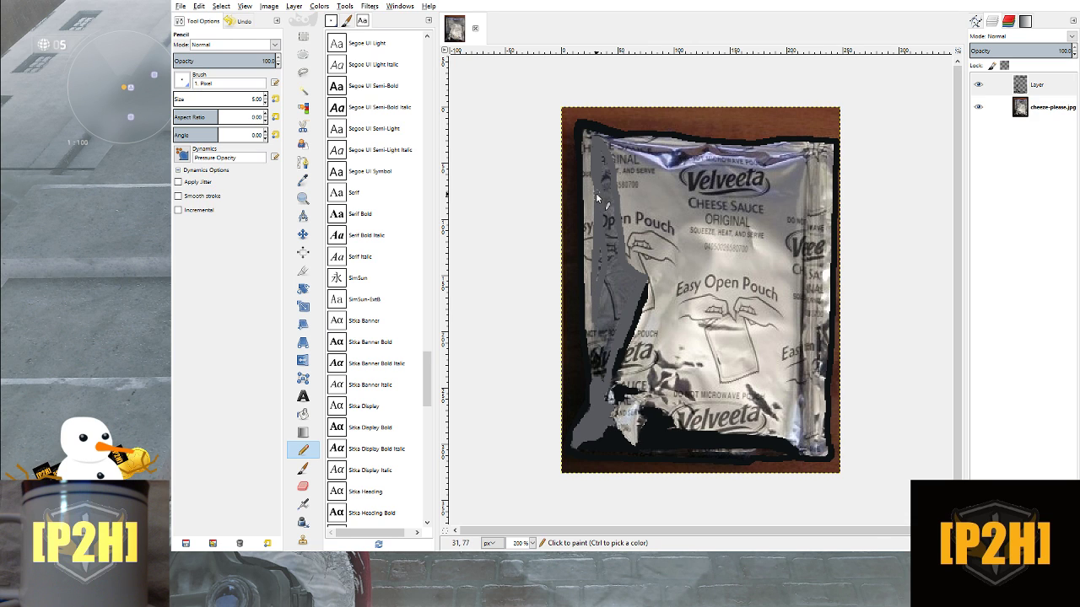
drag(604, 216, 614, 293)
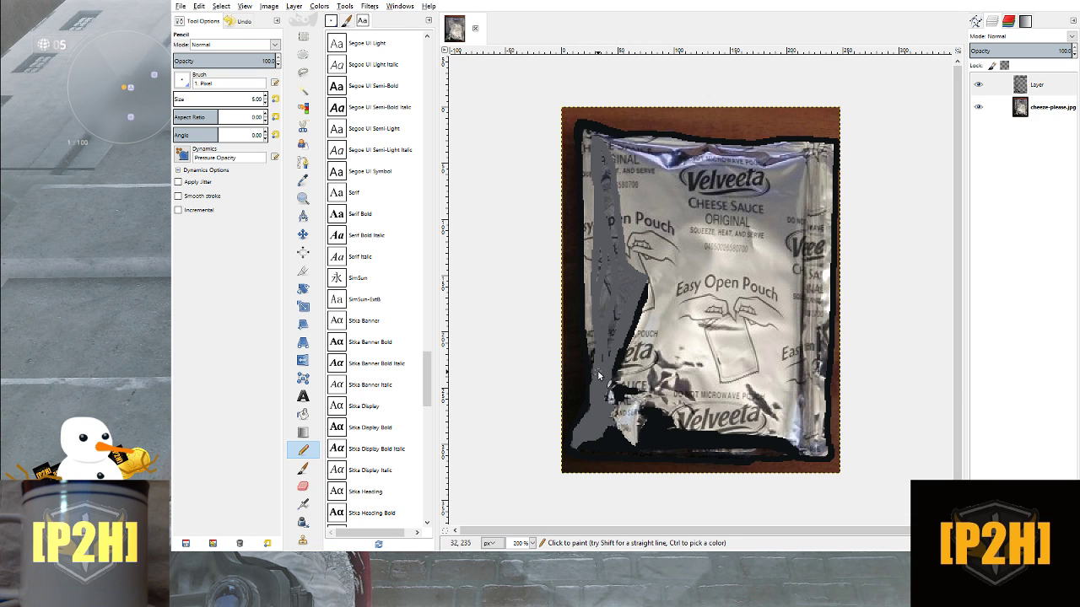
mouse_move(599, 371)
mouse_down()
mouse_move(613, 312)
mouse_move(624, 318)
mouse_up()
mouse_move(619, 275)
mouse_down()
mouse_move(623, 290)
mouse_move(602, 267)
mouse_up()
mouse_move(604, 230)
mouse_down()
mouse_move(615, 239)
mouse_move(607, 197)
mouse_up()
drag(621, 301, 623, 316)
drag(599, 402, 600, 416)
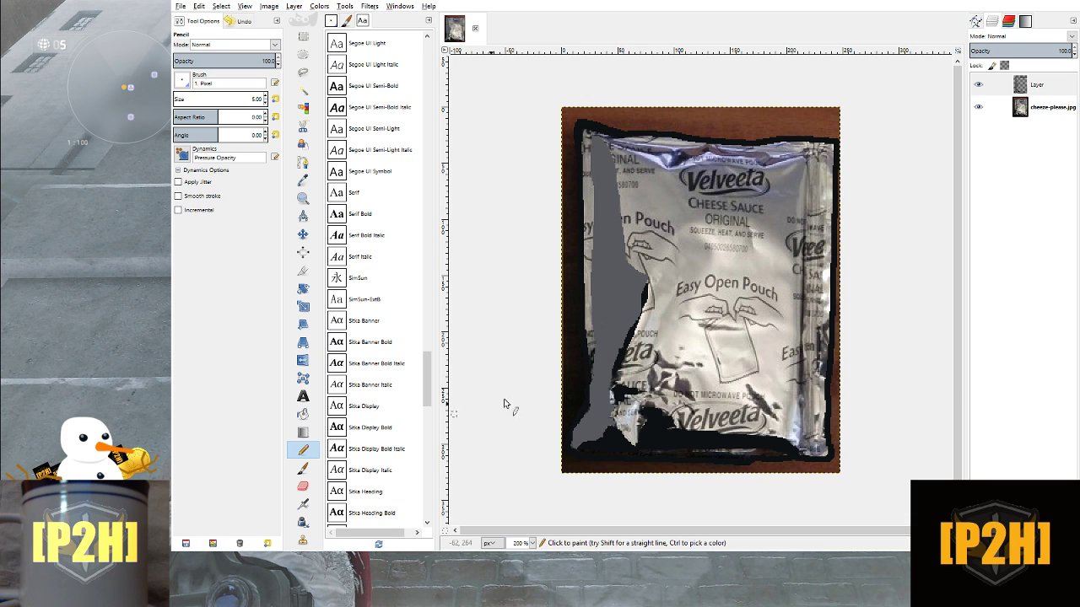
Sample the lighter grey of the pouch's left edge from the photo layer, and return to the drawing layer with the Pencil
click(1039, 110)
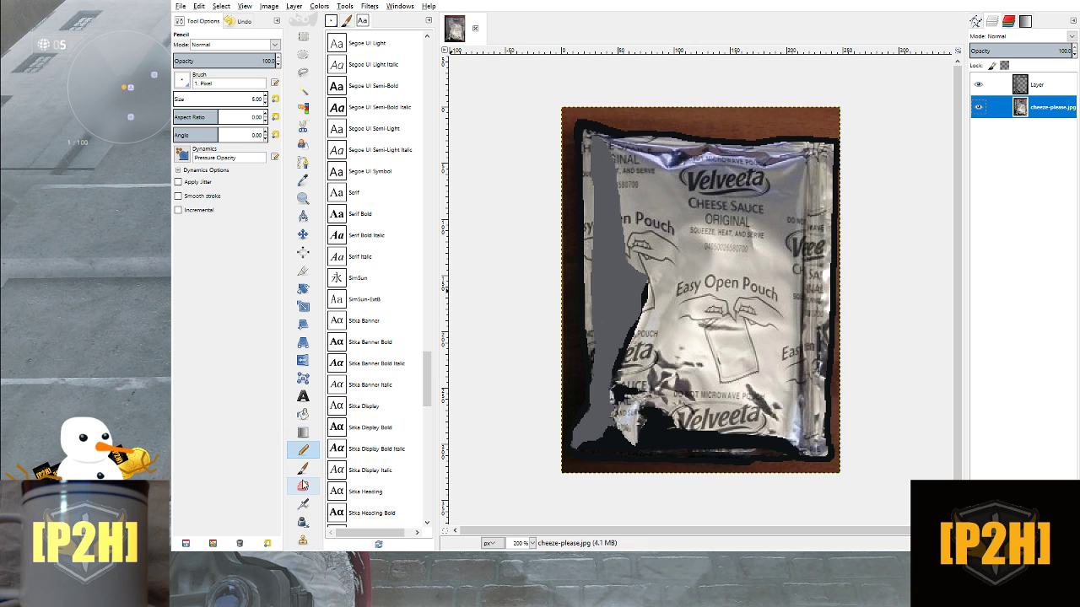
click(303, 180)
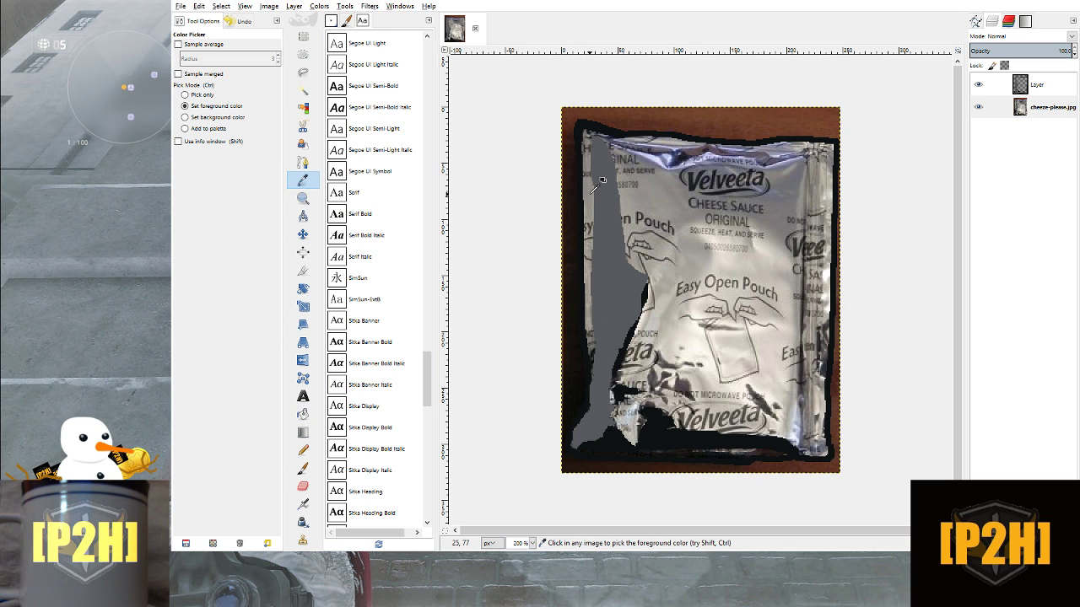
click(995, 84)
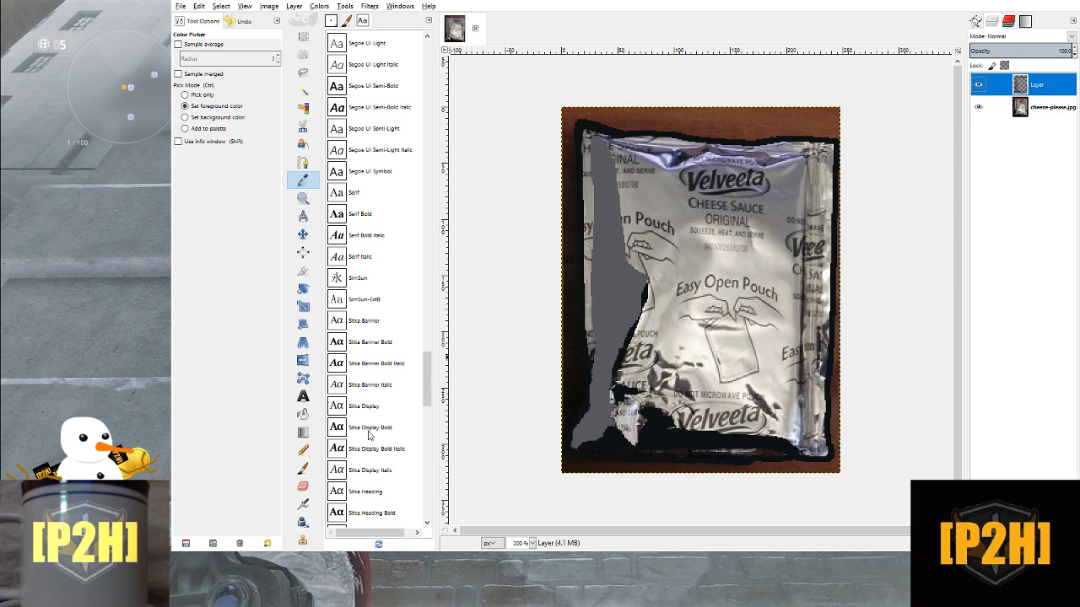
click(303, 450)
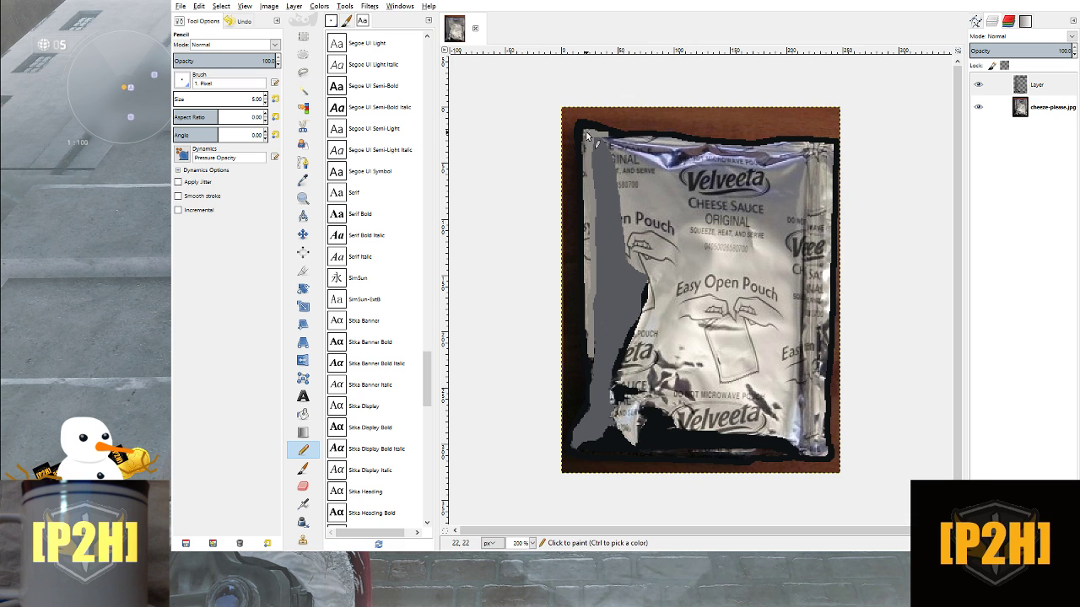
Paint the narrow strip along the pouch's left edge and its upper-left corner with the sampled light grey
drag(587, 135, 587, 175)
drag(587, 217, 586, 227)
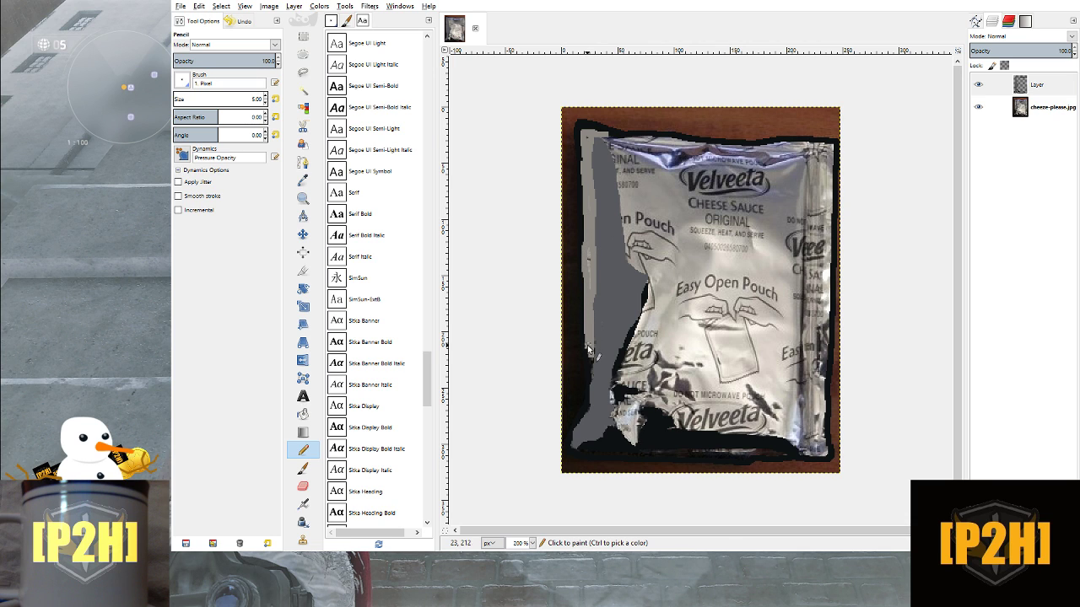
drag(587, 345, 588, 334)
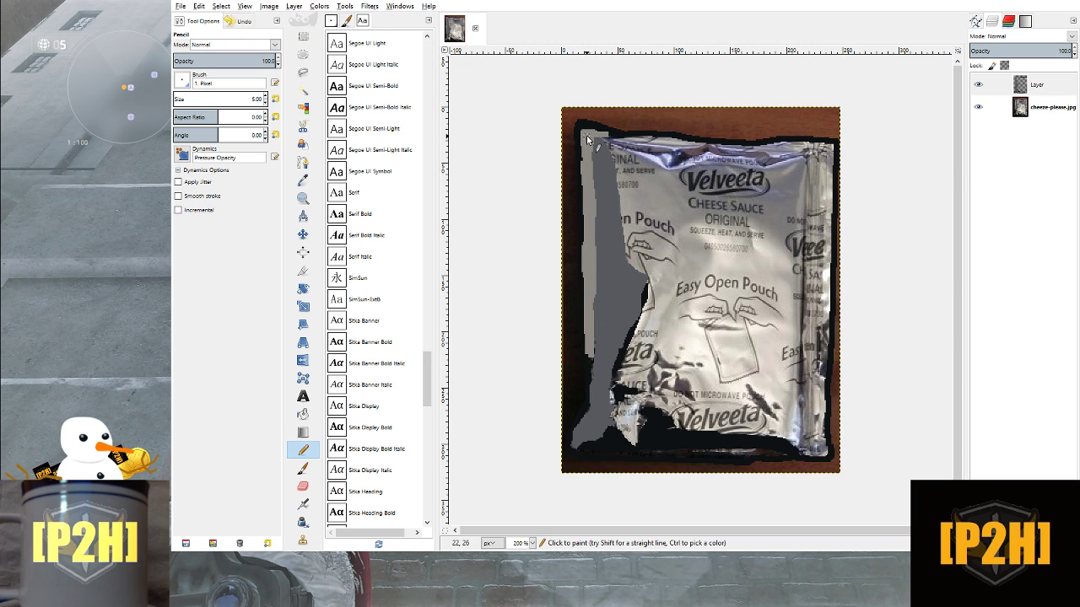
drag(600, 148, 604, 143)
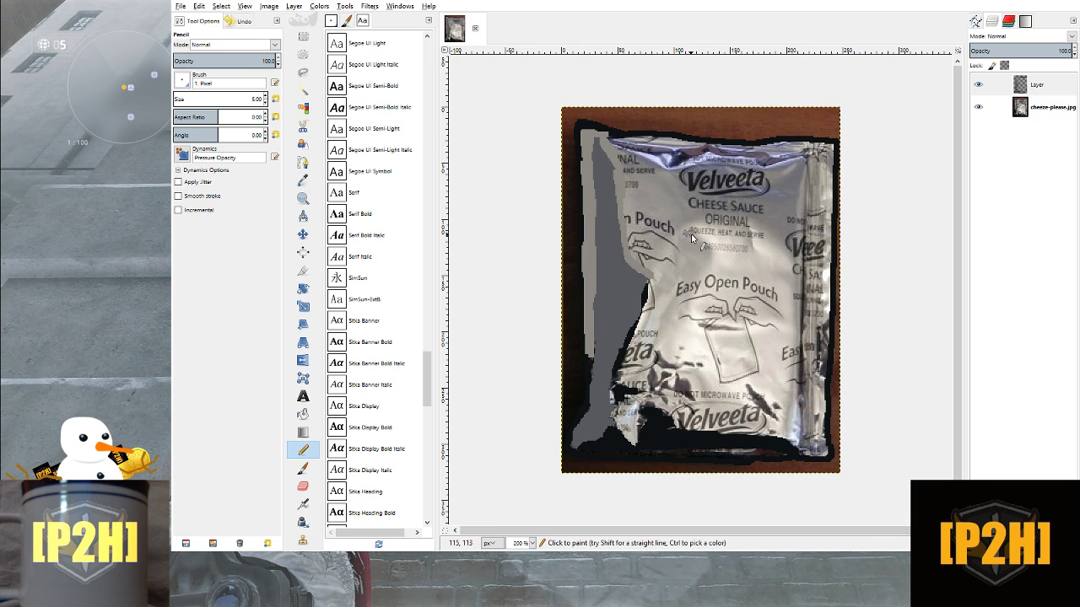
Outline the diagonal fold from the pouch's middle to its lower-left area in light grey and paint it solid
mouse_move(704, 243)
mouse_down()
mouse_move(705, 285)
mouse_move(658, 350)
mouse_move(646, 392)
mouse_move(619, 416)
mouse_move(612, 396)
mouse_move(646, 322)
mouse_up()
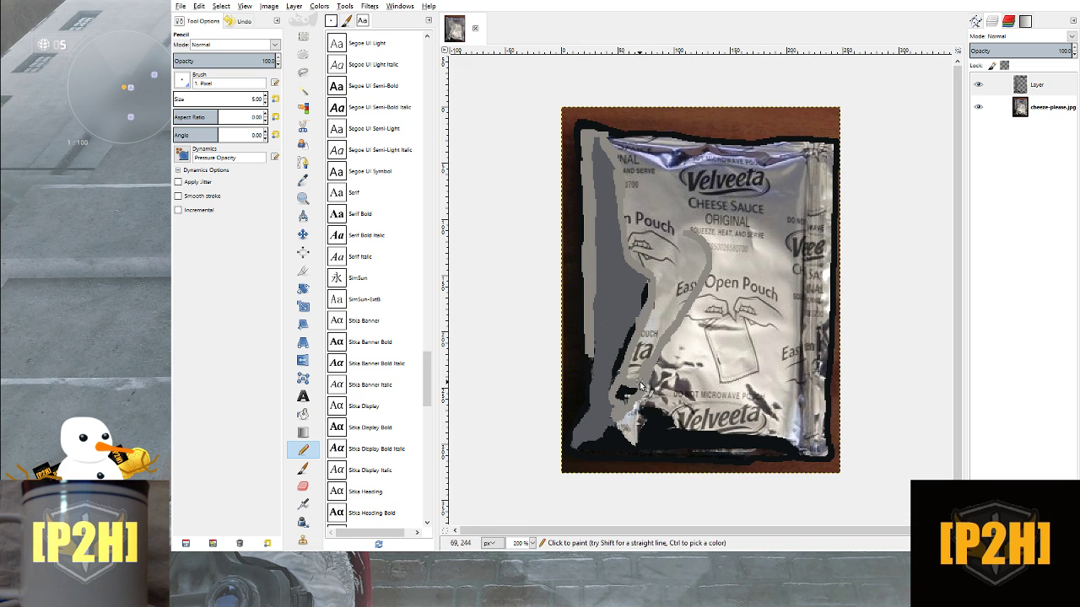
mouse_move(642, 390)
mouse_down()
mouse_move(643, 357)
mouse_move(624, 382)
mouse_move(650, 325)
mouse_move(636, 367)
mouse_move(684, 311)
mouse_move(638, 355)
mouse_move(659, 308)
mouse_move(656, 334)
mouse_move(707, 262)
mouse_move(672, 313)
mouse_move(684, 290)
mouse_move(655, 314)
mouse_move(679, 282)
mouse_move(656, 301)
mouse_move(685, 270)
mouse_move(681, 294)
mouse_move(692, 243)
mouse_up()
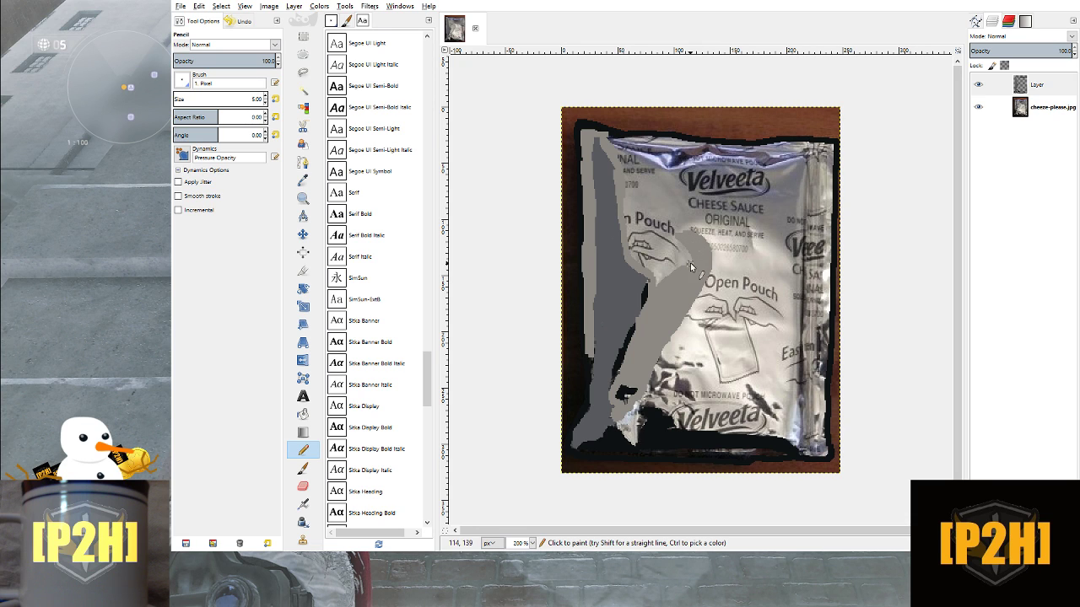
Outline the shaded area across the pouch's upper half in light grey and fill it with Bucket Fill
mouse_move(678, 244)
mouse_down()
mouse_move(665, 285)
mouse_move(686, 254)
mouse_move(691, 268)
mouse_move(677, 264)
mouse_move(661, 286)
mouse_move(660, 269)
mouse_move(658, 283)
mouse_move(680, 266)
mouse_move(680, 249)
mouse_move(649, 273)
mouse_up()
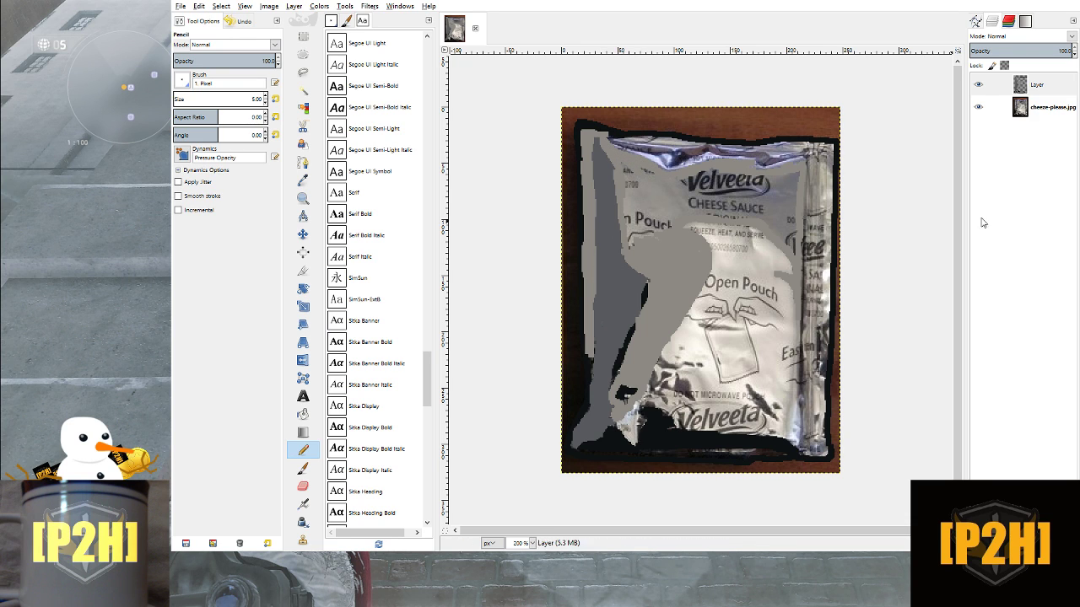
click(303, 414)
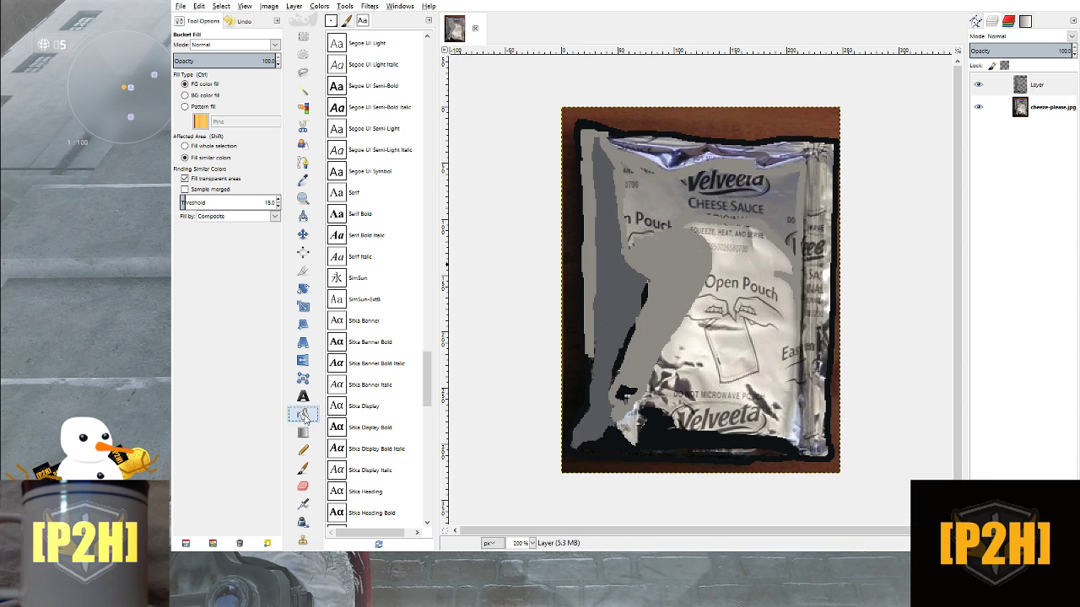
click(666, 192)
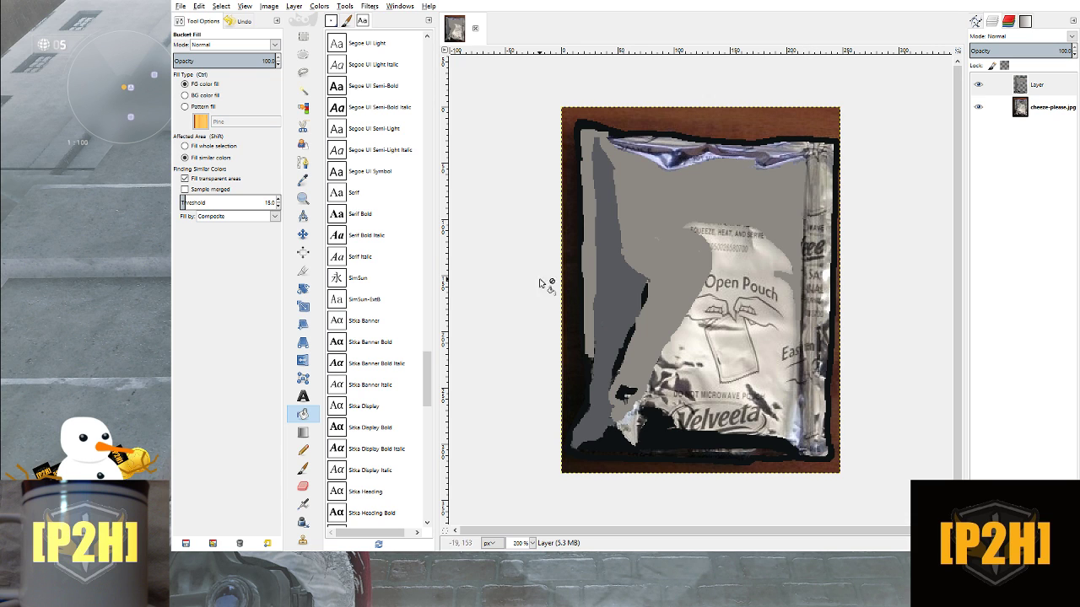
Sample black from the drawing and draw a straight pencil line down the pouch's right seam to the bottom outline
click(303, 450)
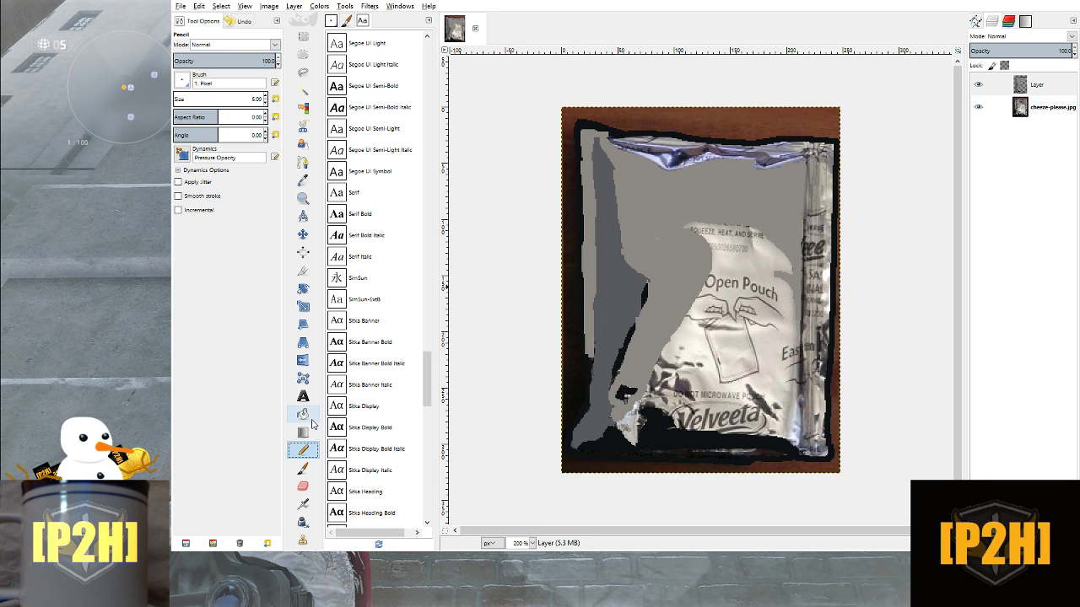
click(303, 180)
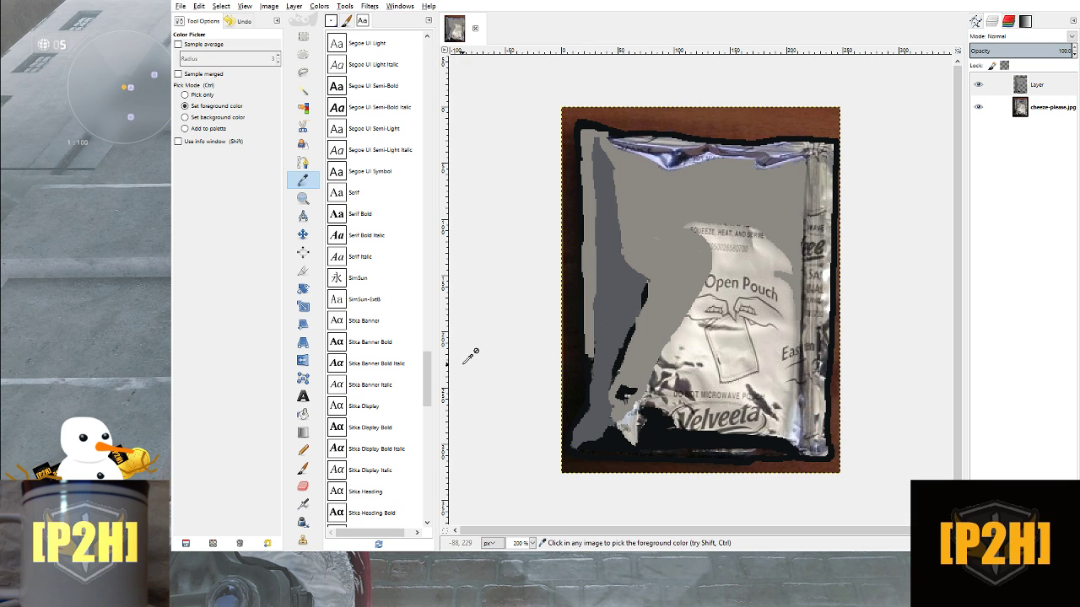
click(303, 450)
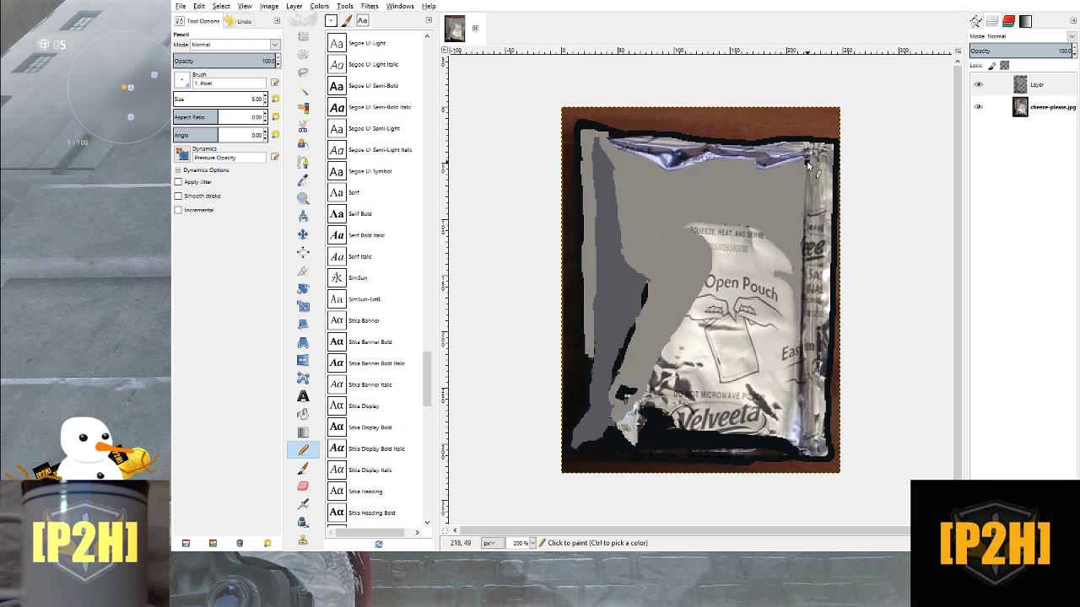
drag(805, 161, 805, 224)
key(ctrl+z)
shift+click(801, 451)
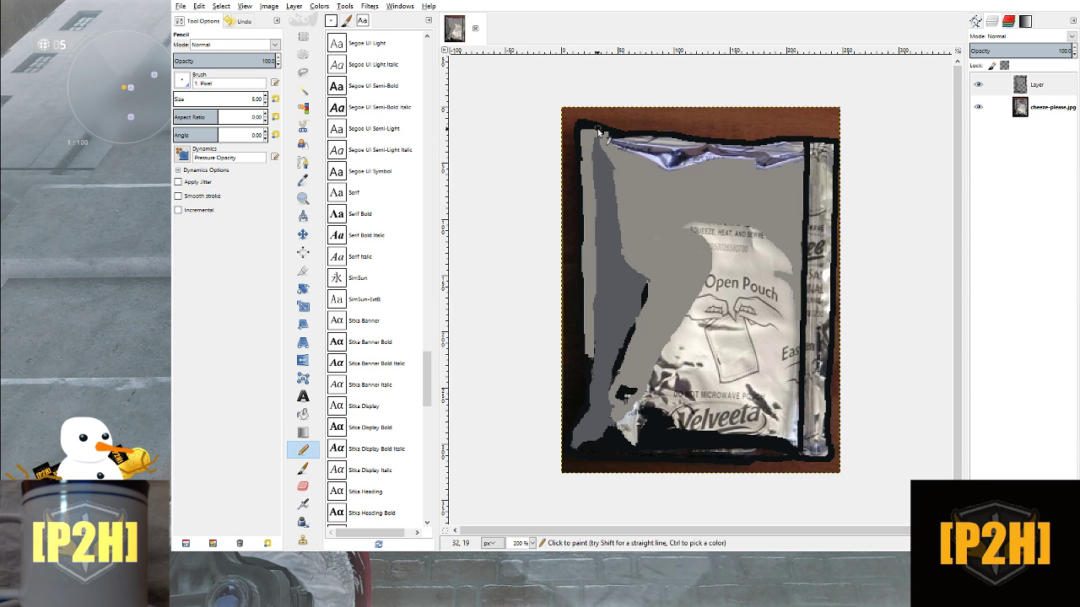
Draw a straight black line down the pouch's left seam from the top outline to the bottom shadow, undoing misplaced attempts
shift+click(590, 447)
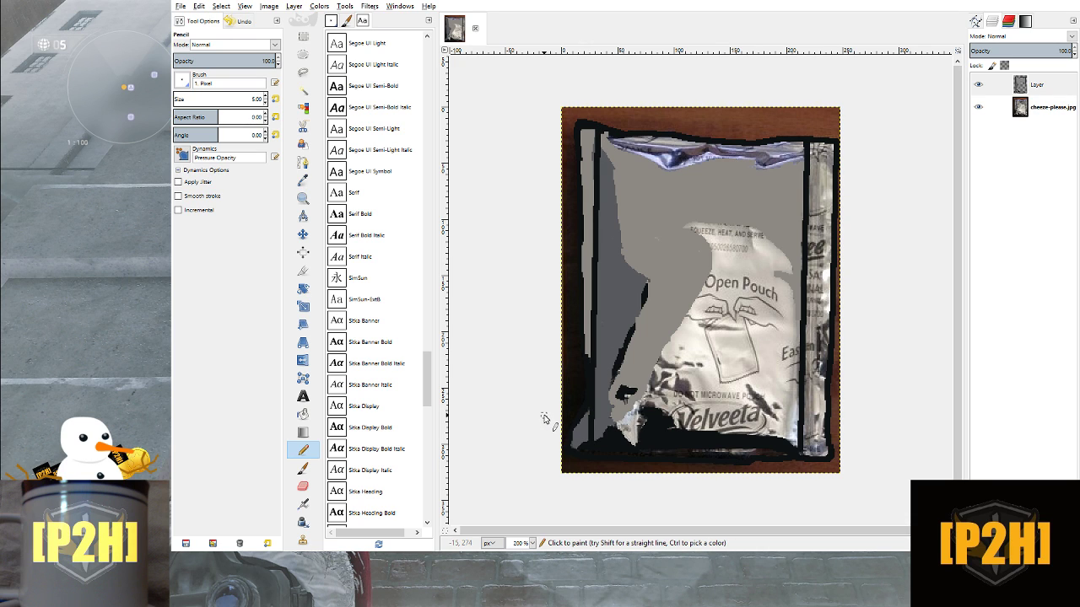
key(ctrl+z)
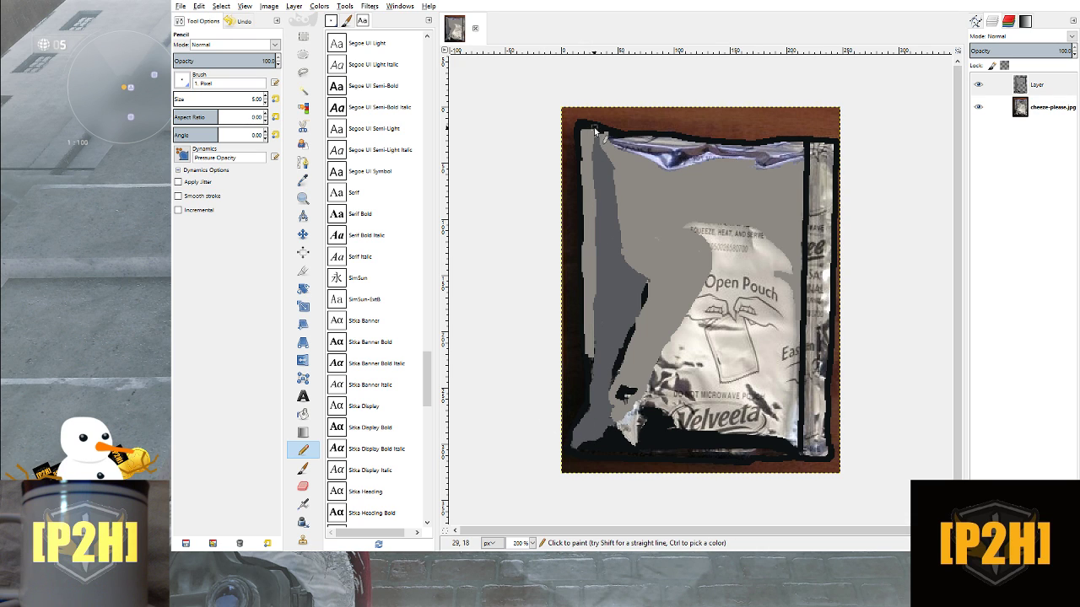
click(594, 127)
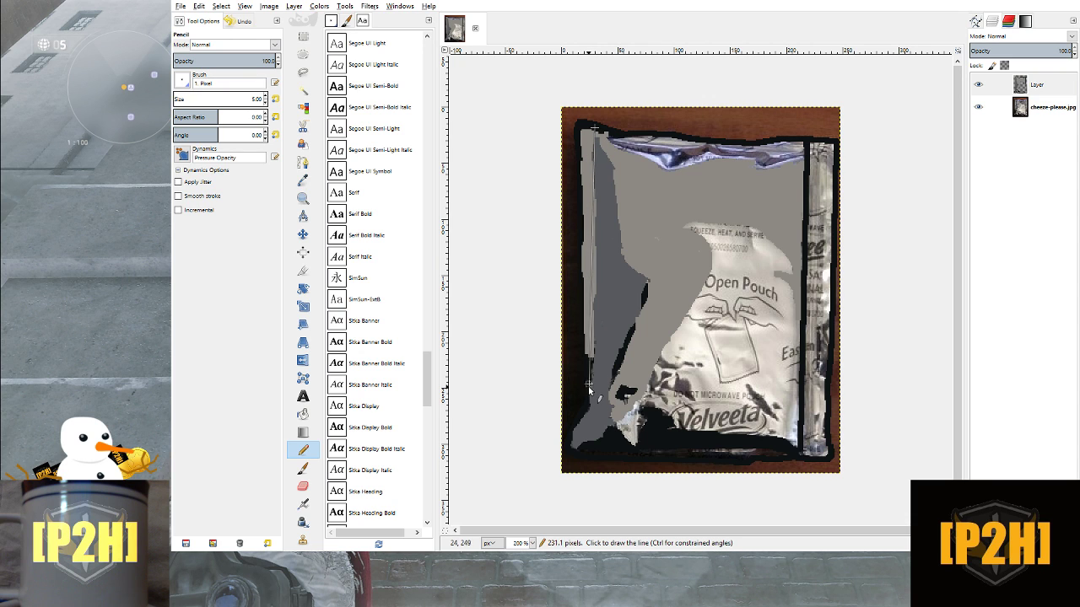
shift+click(591, 446)
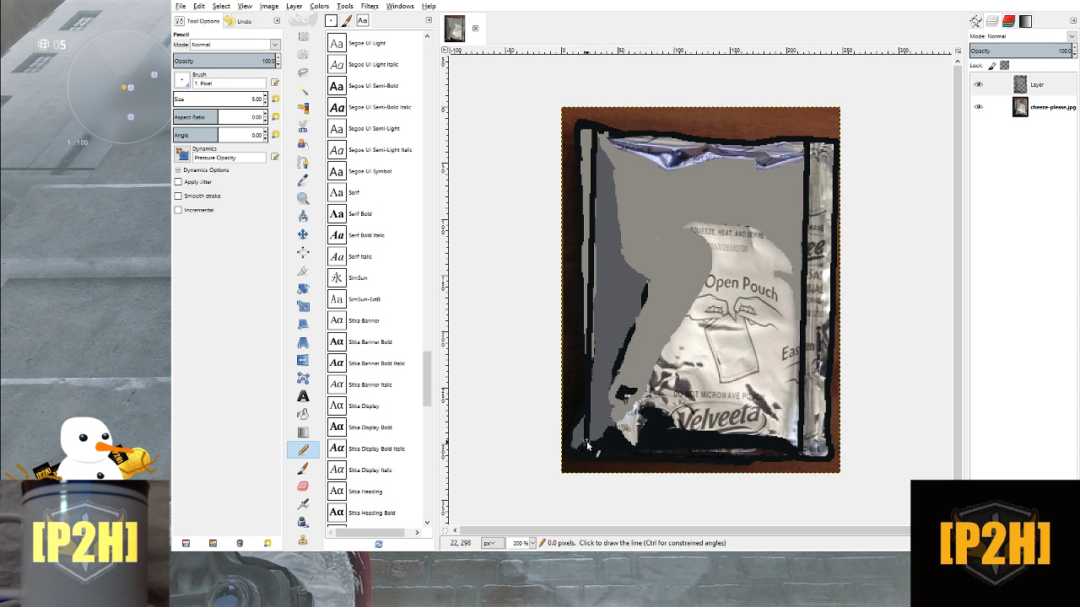
key(ctrl+z)
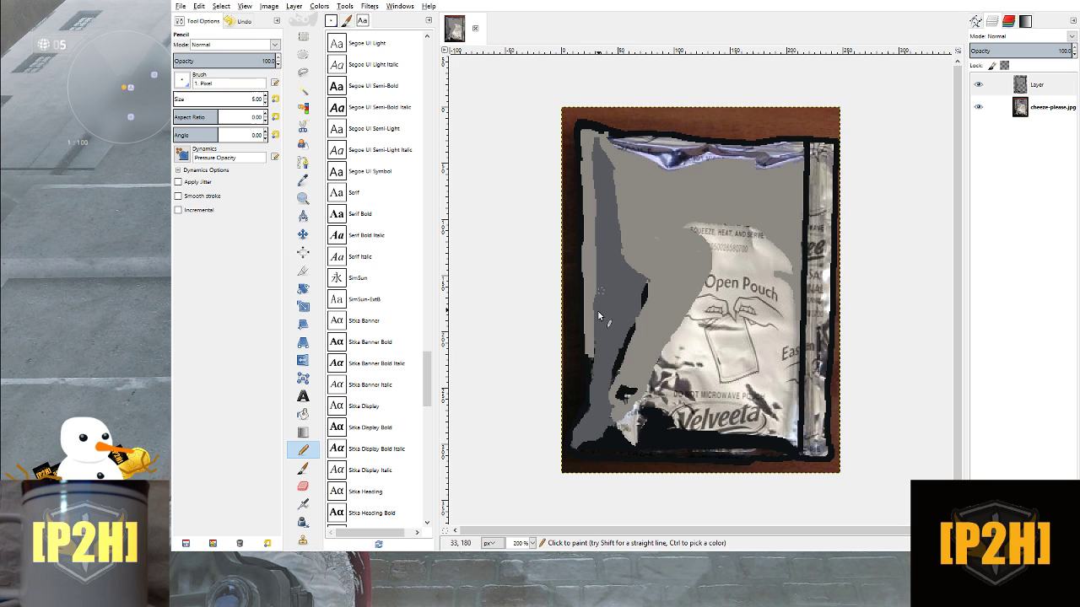
shift+click(591, 454)
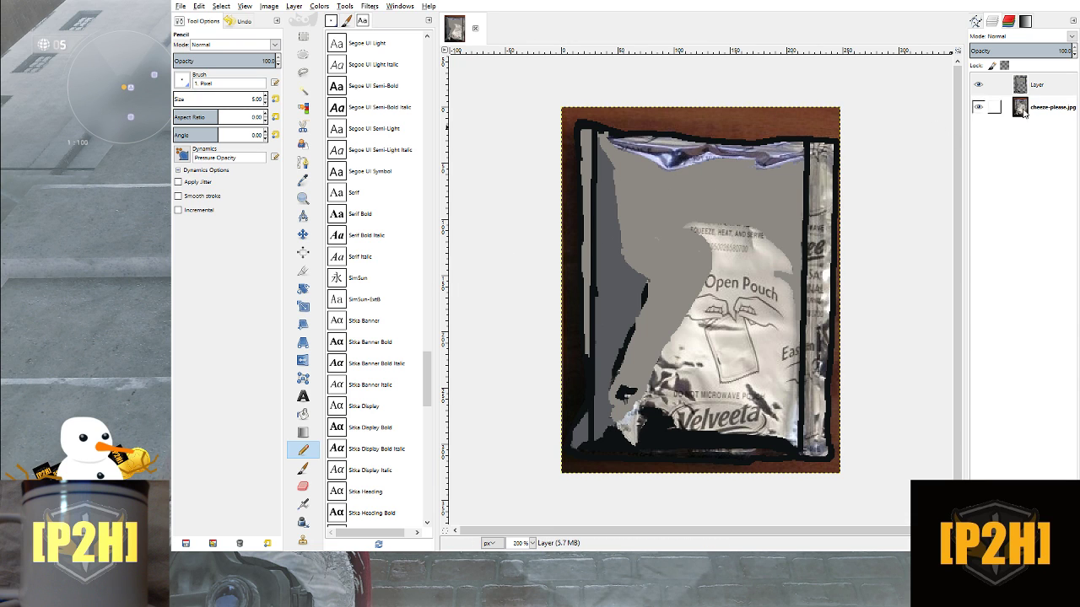
Sample the pale bluish-white highlight near the pouch's lower-right seam from the photo layer with the Color Picker
click(1065, 110)
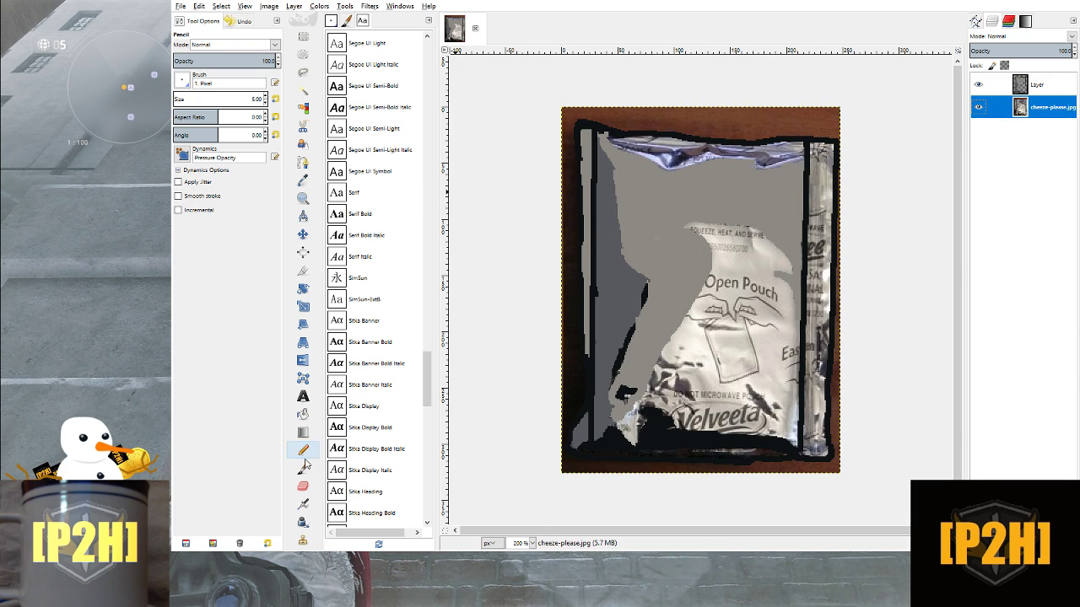
click(303, 180)
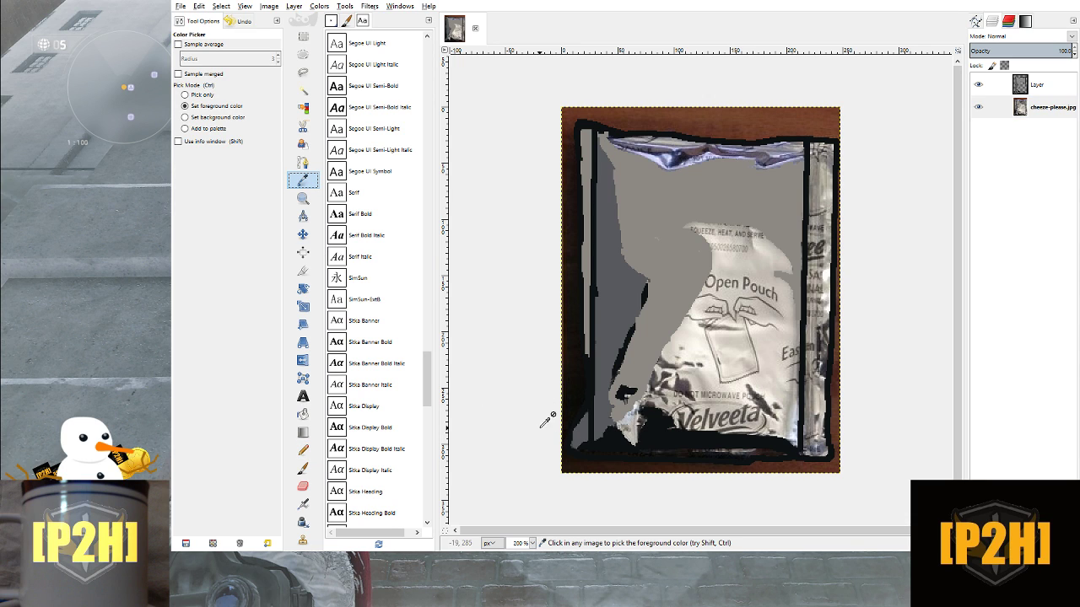
click(804, 419)
click(1023, 25)
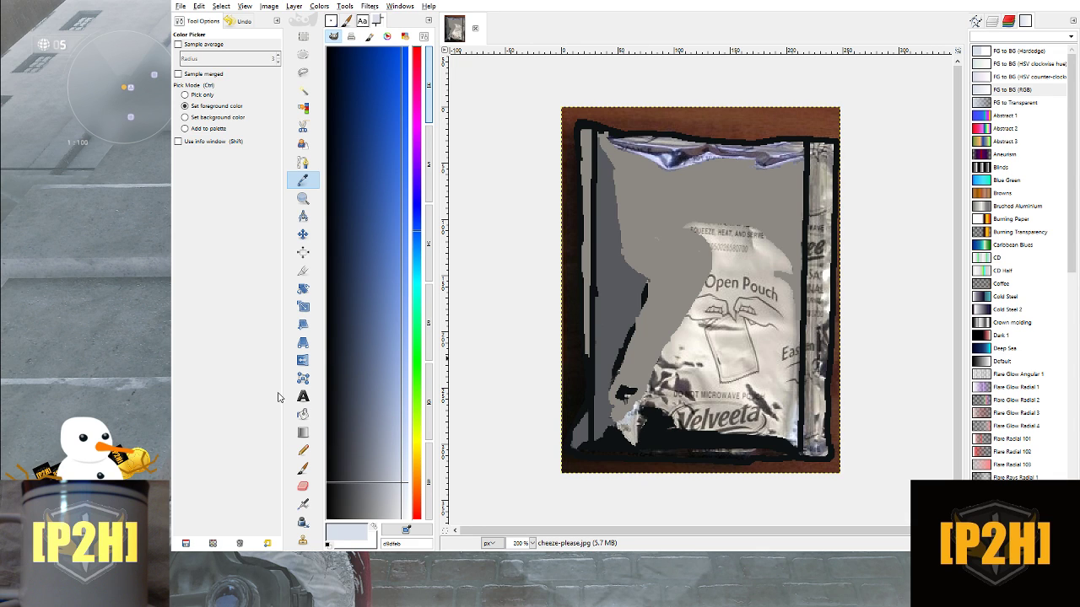
click(432, 191)
click(430, 84)
click(430, 245)
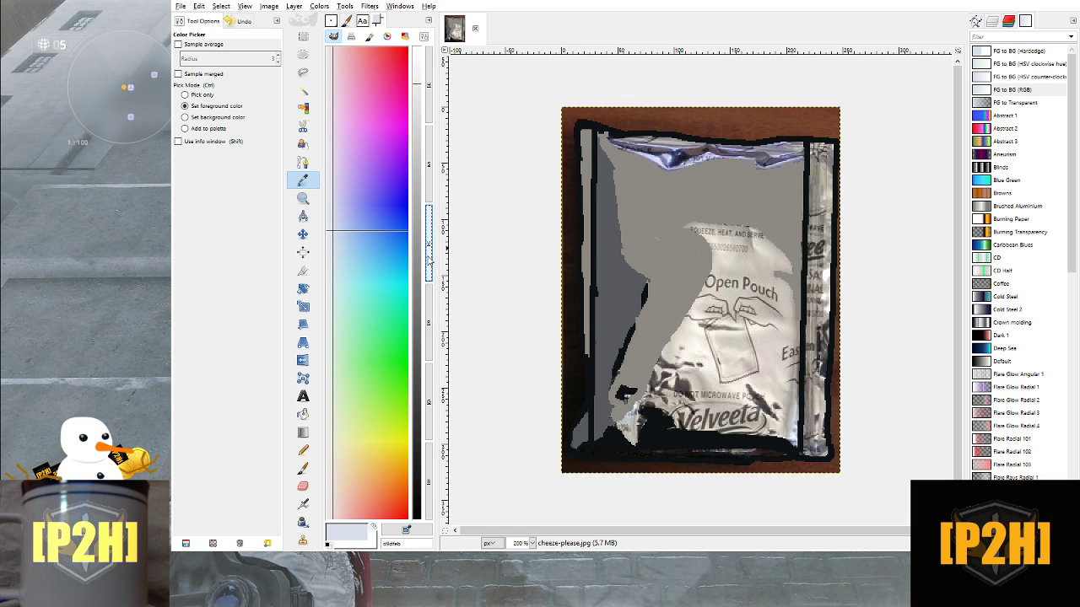
click(431, 338)
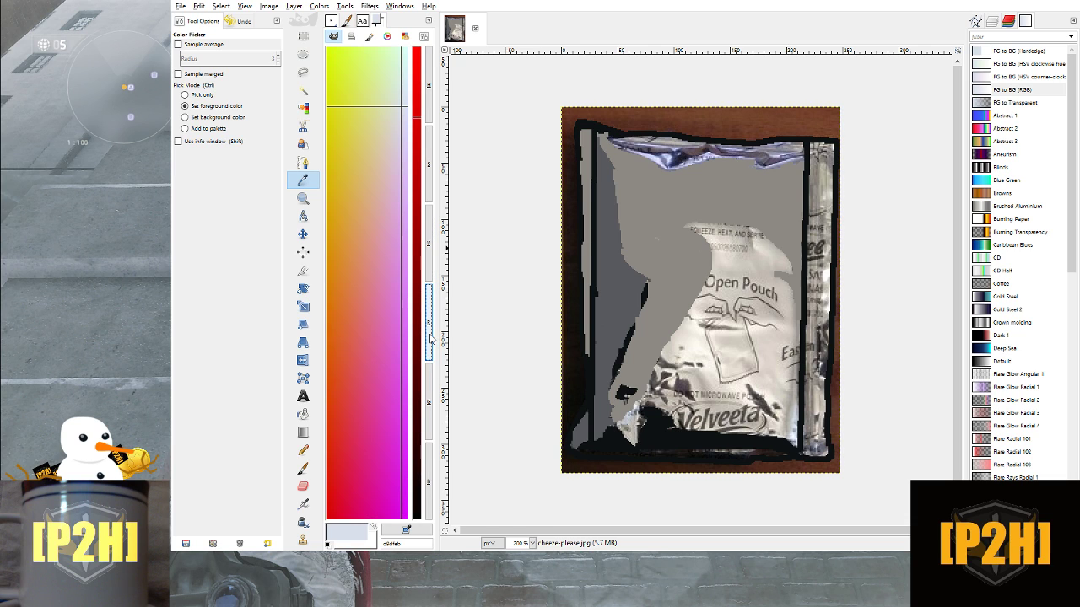
click(429, 431)
click(431, 483)
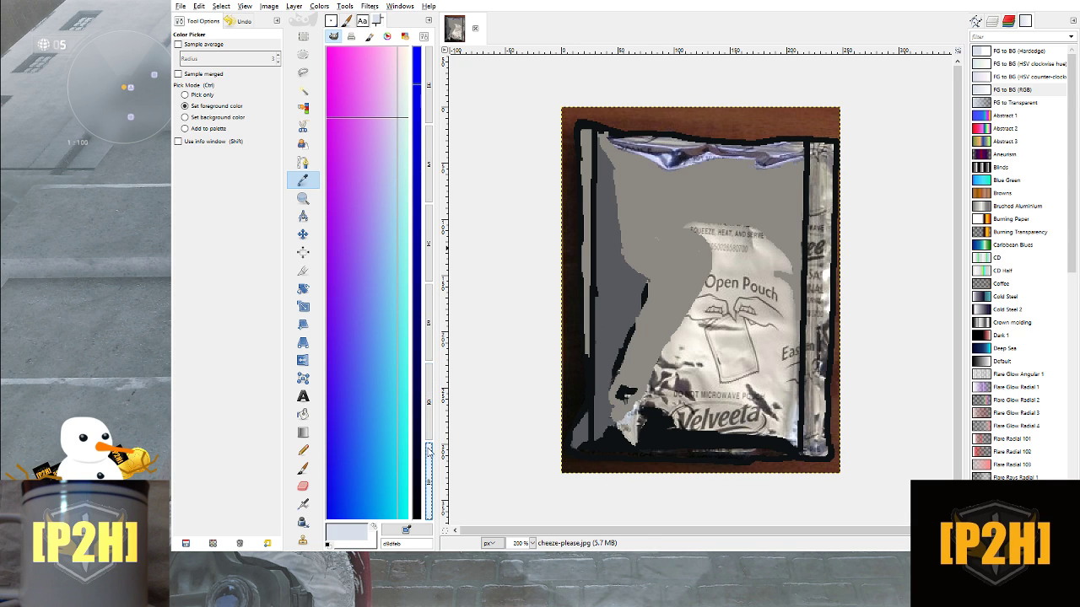
click(430, 122)
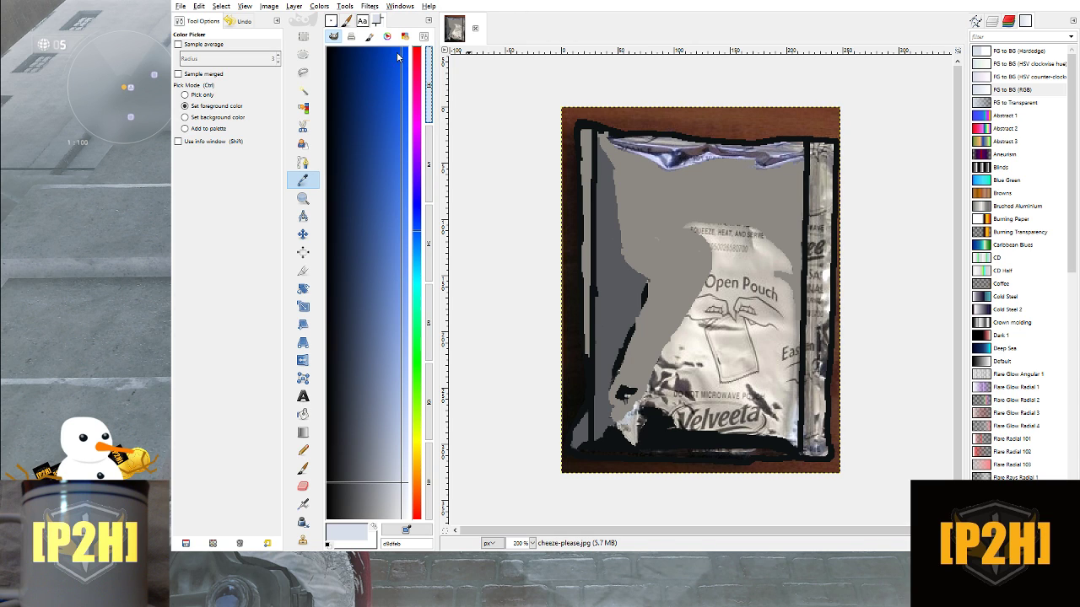
click(345, 25)
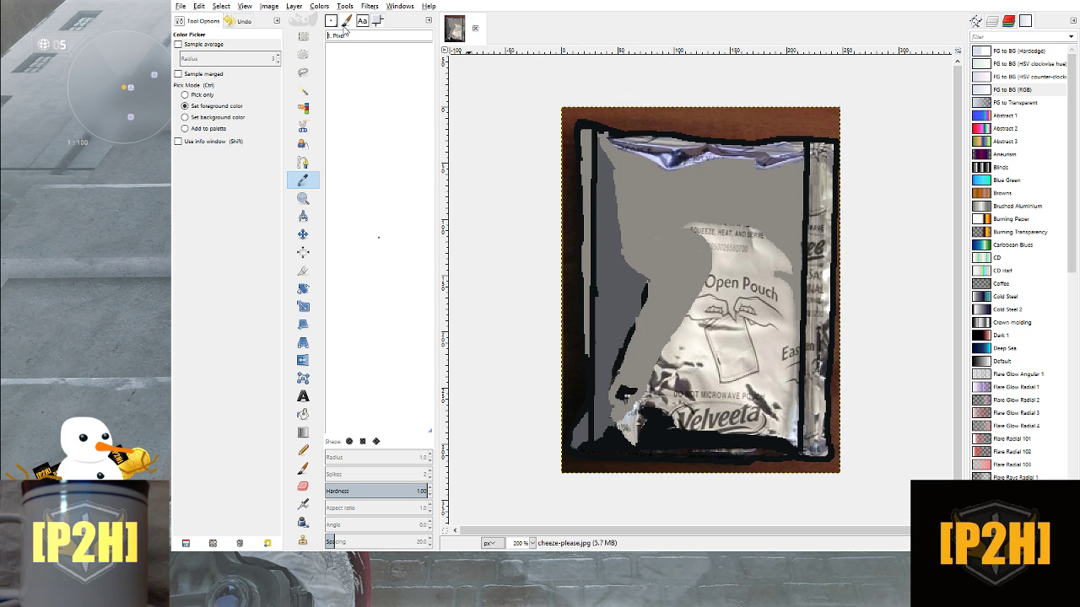
click(333, 22)
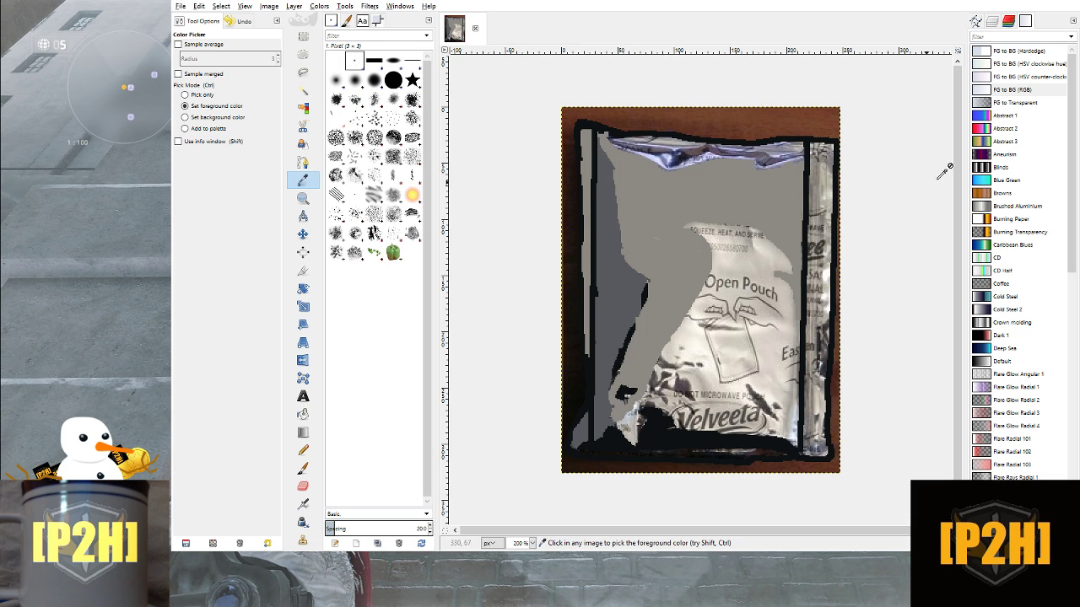
click(1006, 25)
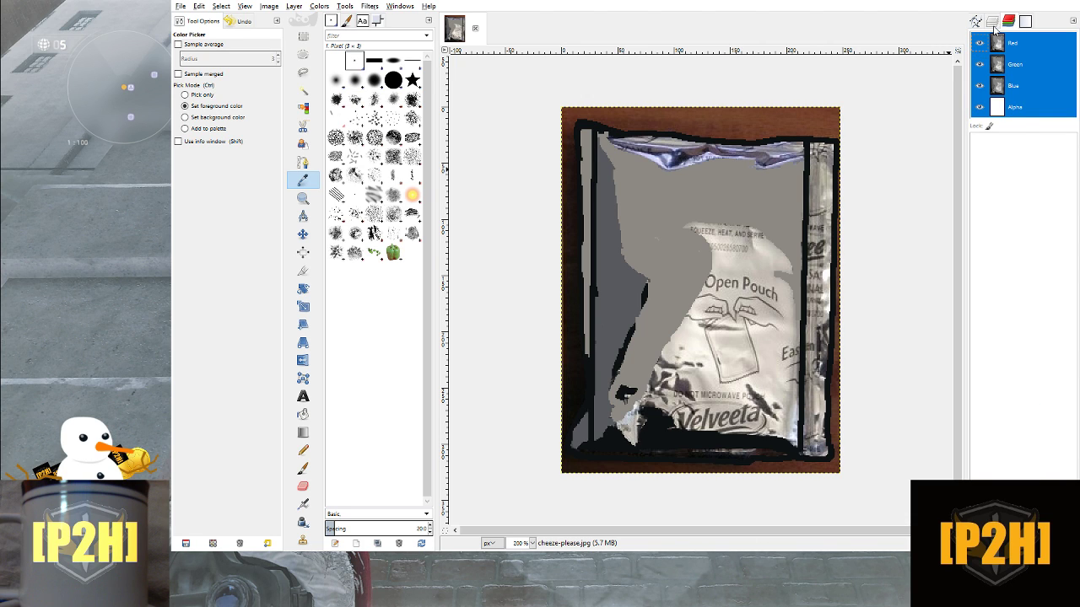
Paint the pouch's bright highlights pale bluish-white with the Pencil on the drawing layer, starting at the lower-left fold
click(993, 22)
click(1035, 85)
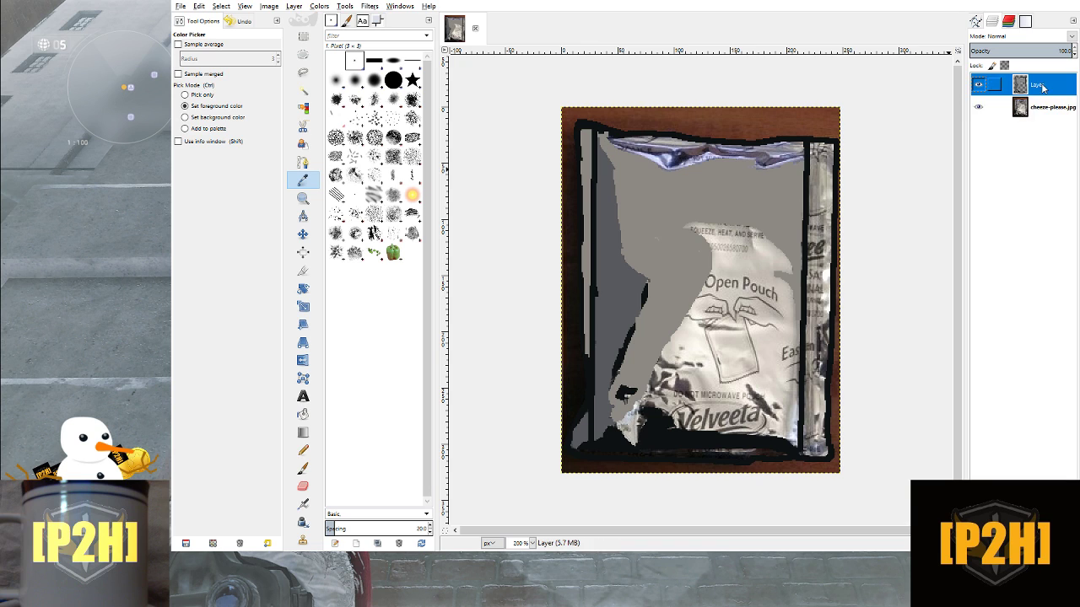
click(304, 450)
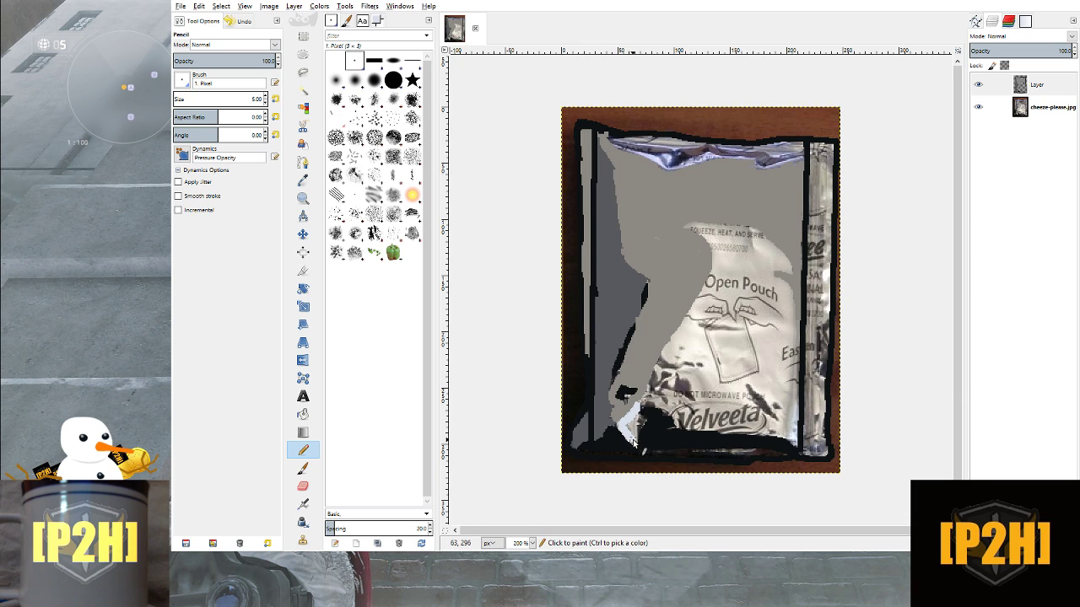
mouse_move(636, 444)
mouse_down()
mouse_move(636, 417)
mouse_move(620, 426)
mouse_up()
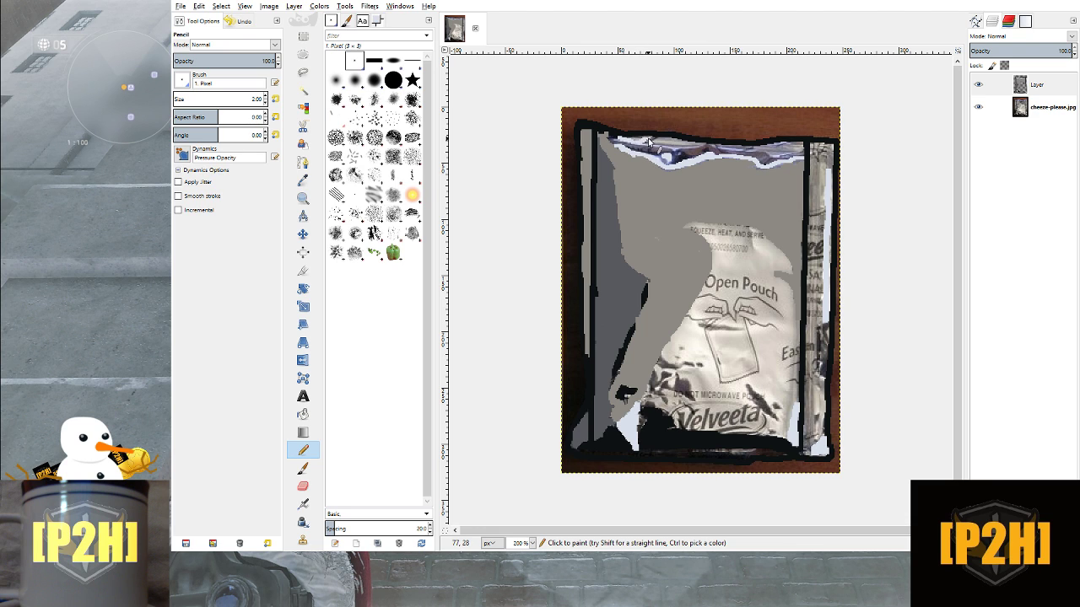
Paint the remaining crumpled highlights along the pouch's top edge pale bluish-white with the Pencil at size 2
key(ctrl)
drag(650, 139, 625, 143)
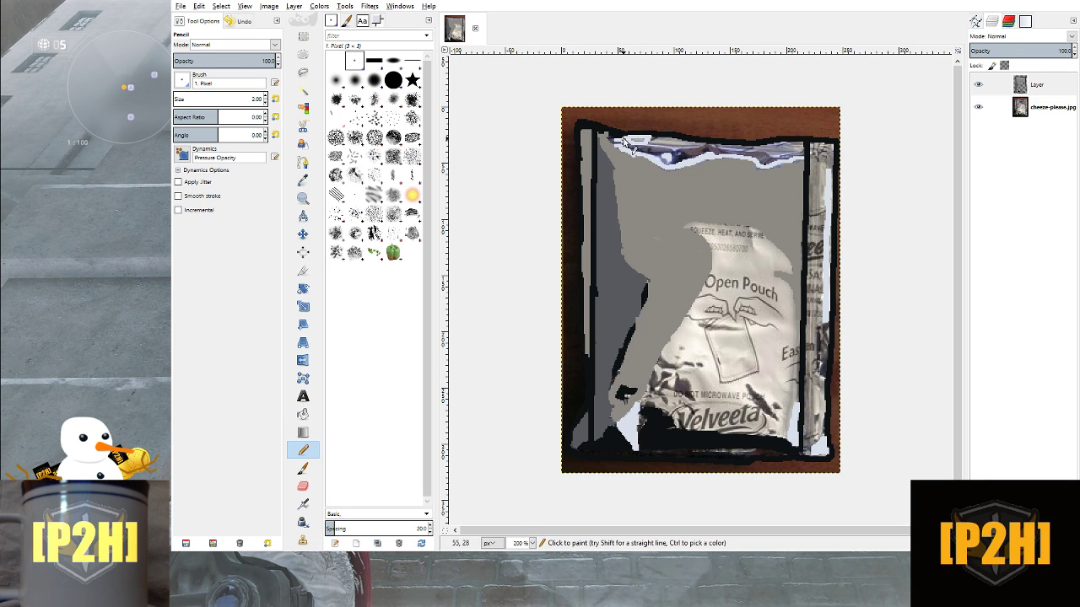
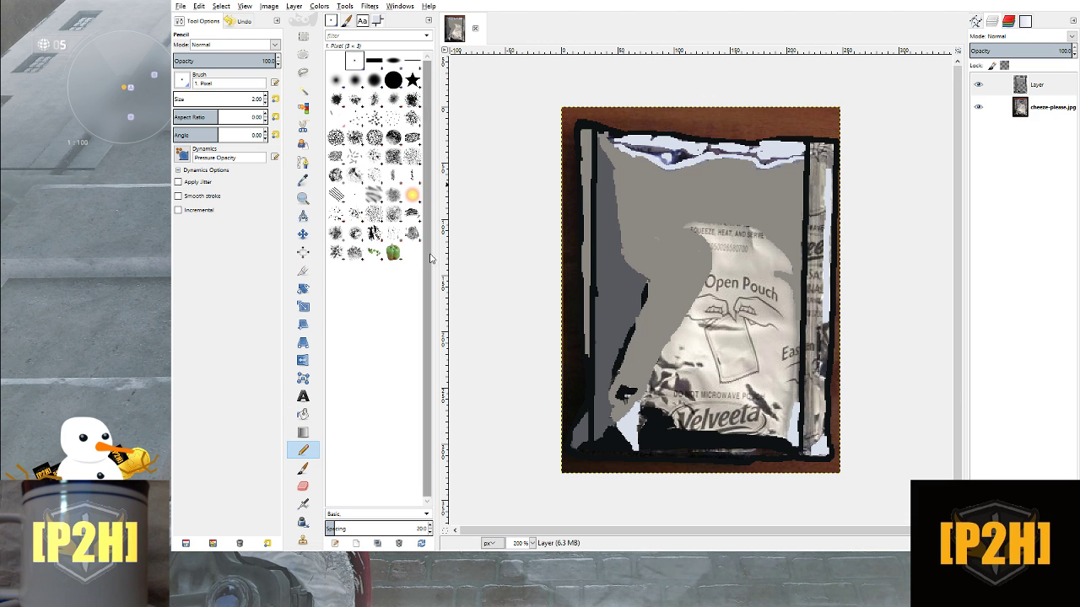
Sample the warm grey from the drawing and widen the grey strip beside the left seam toward the pouch's outer edge, using pencil size 5
click(302, 180)
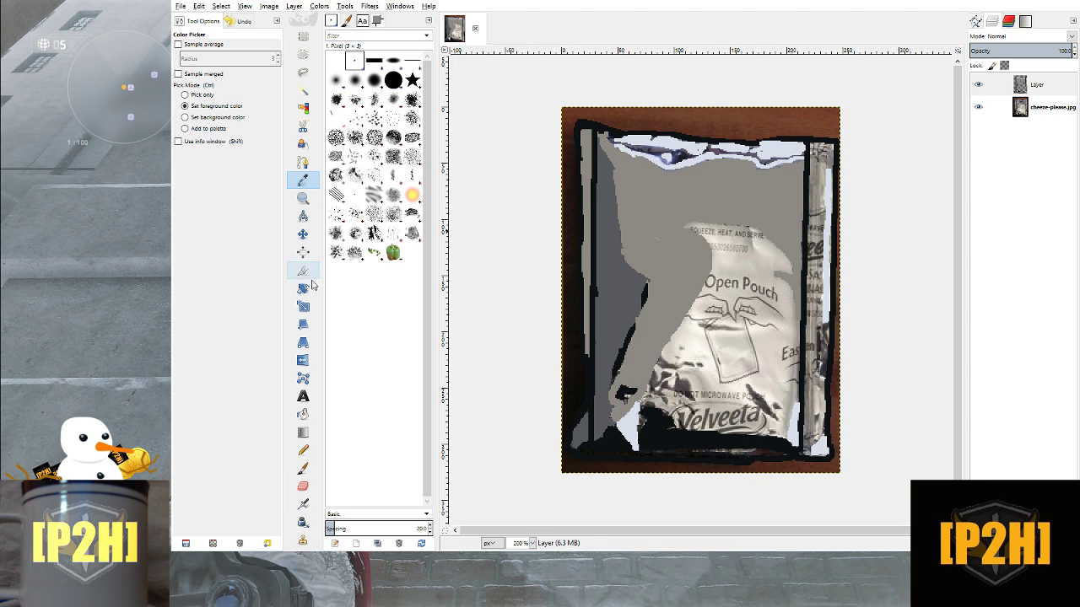
click(303, 449)
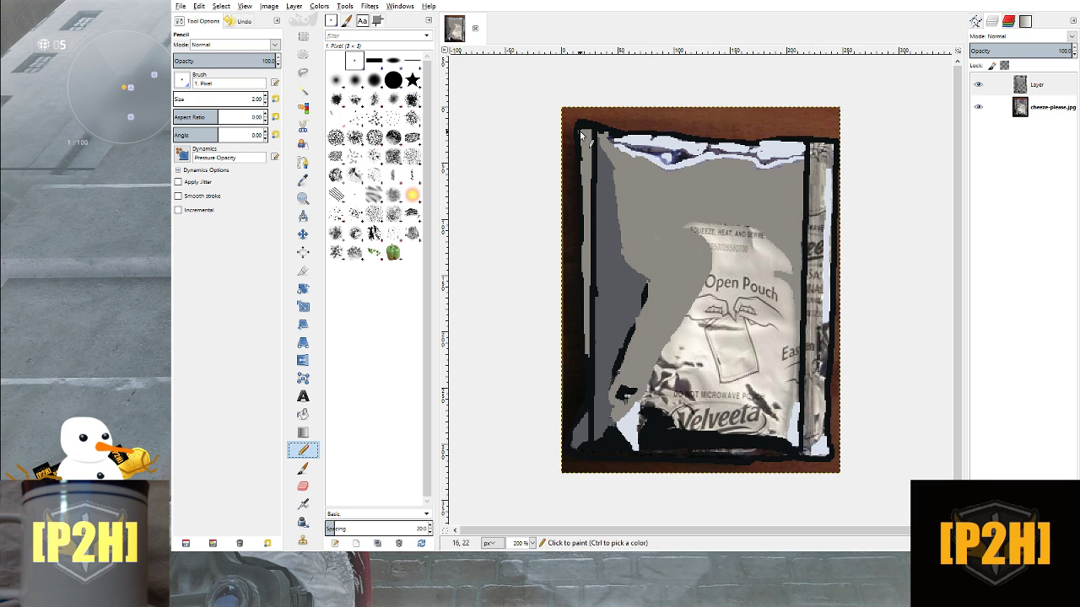
drag(579, 138, 580, 165)
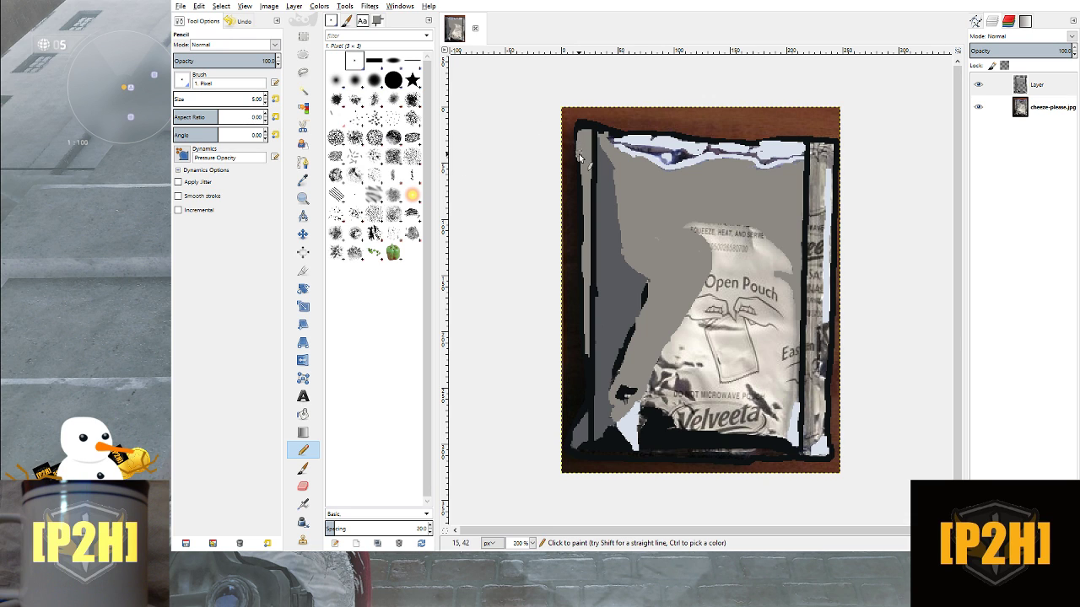
mouse_move(579, 153)
mouse_down()
mouse_move(587, 323)
mouse_move(577, 232)
mouse_up()
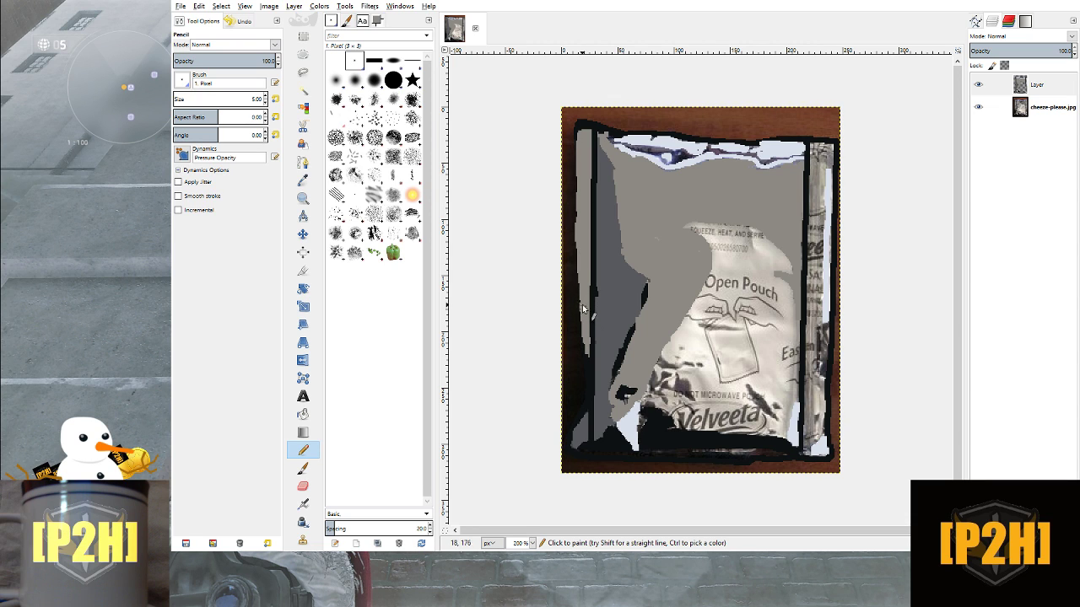
drag(582, 306, 577, 258)
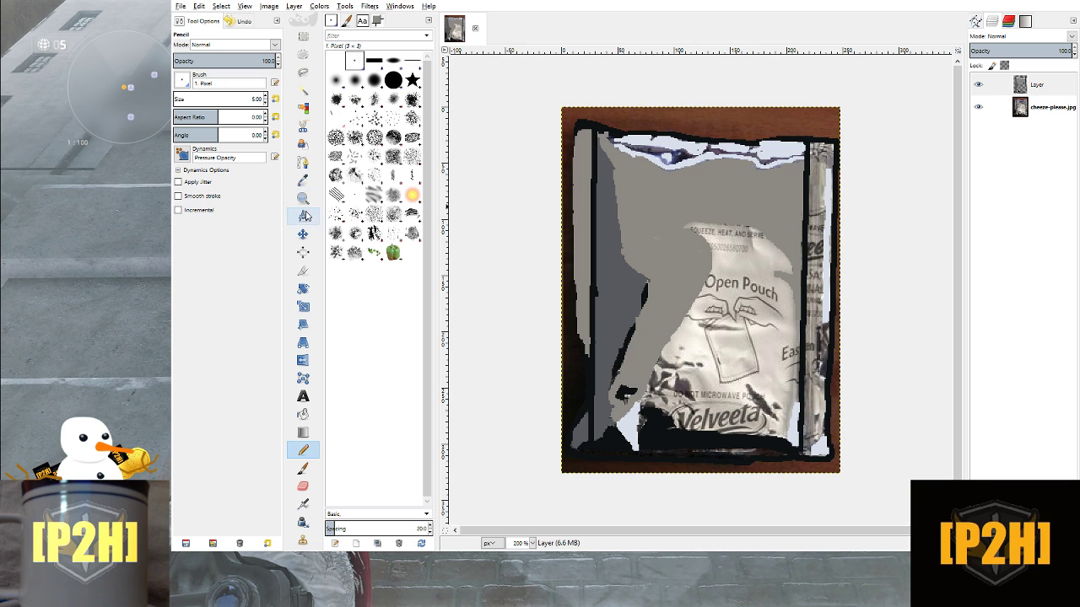
Sample black from the drawing and thicken the pouch's left outer outline around the widened grey strip with the Pencil
click(303, 180)
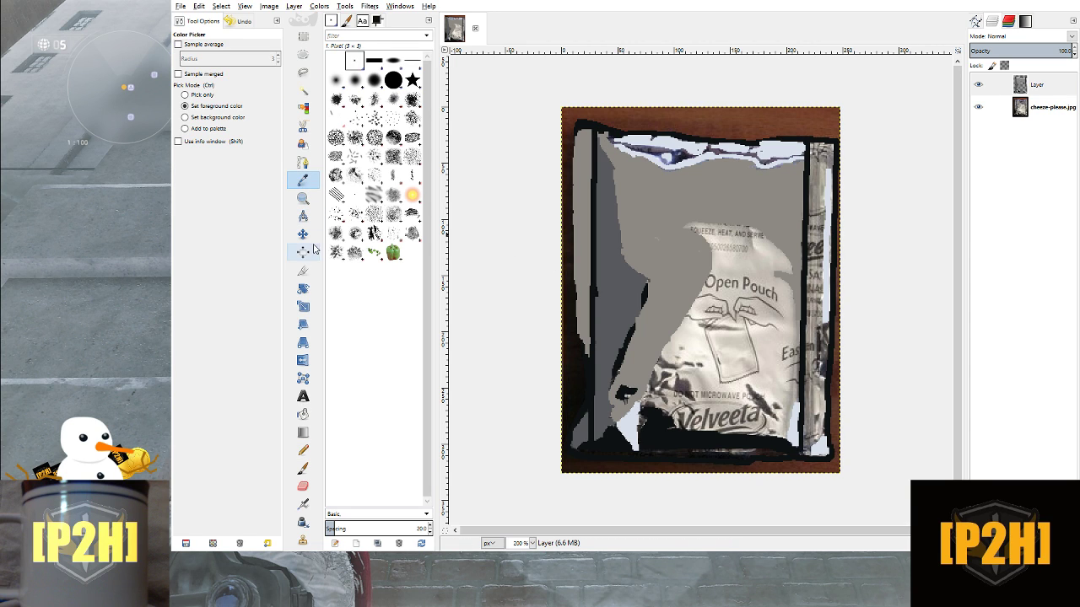
click(303, 449)
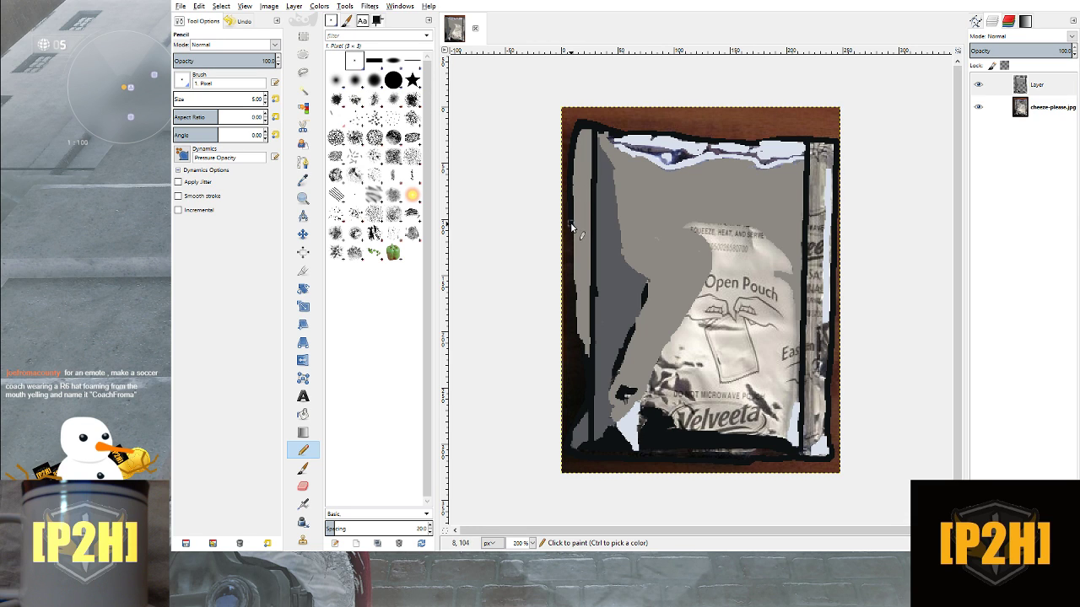
click(590, 369)
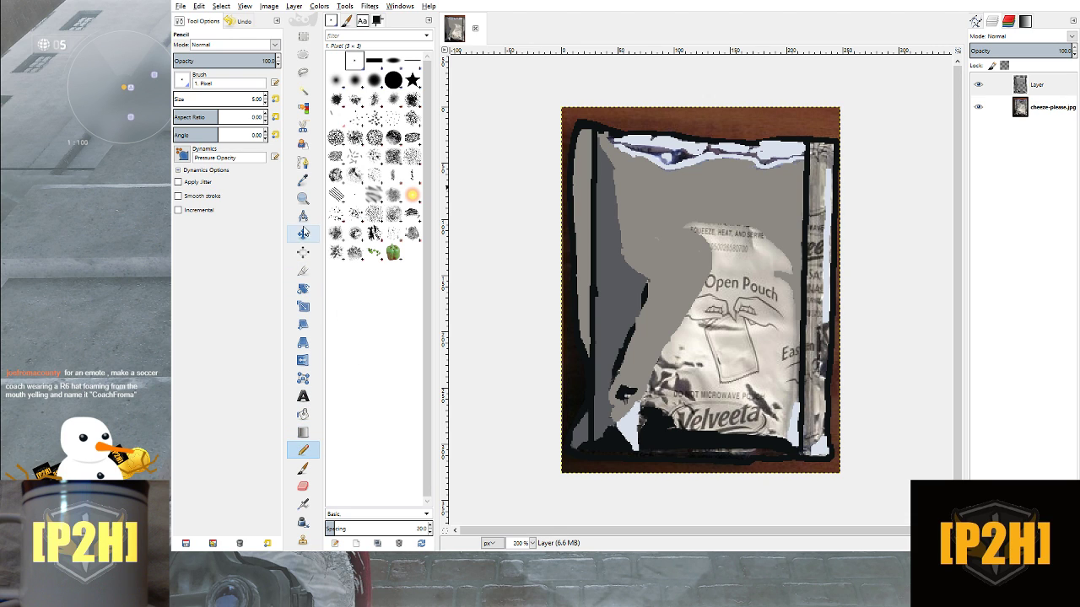
Sample the warm grey again and fill the strip between the right seam and the outer outline, covering the printed text
click(303, 179)
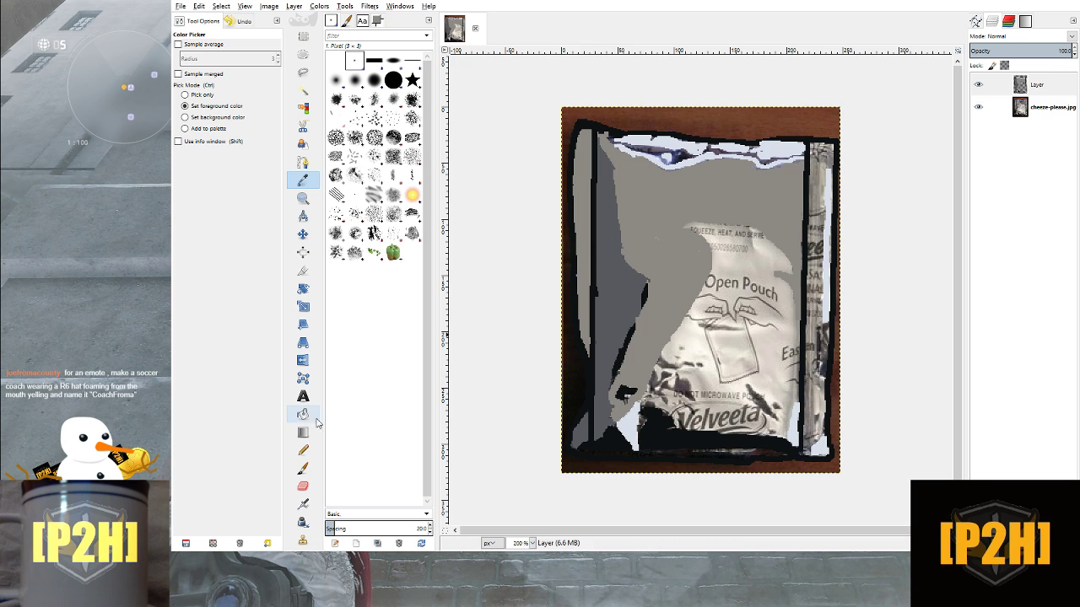
click(303, 450)
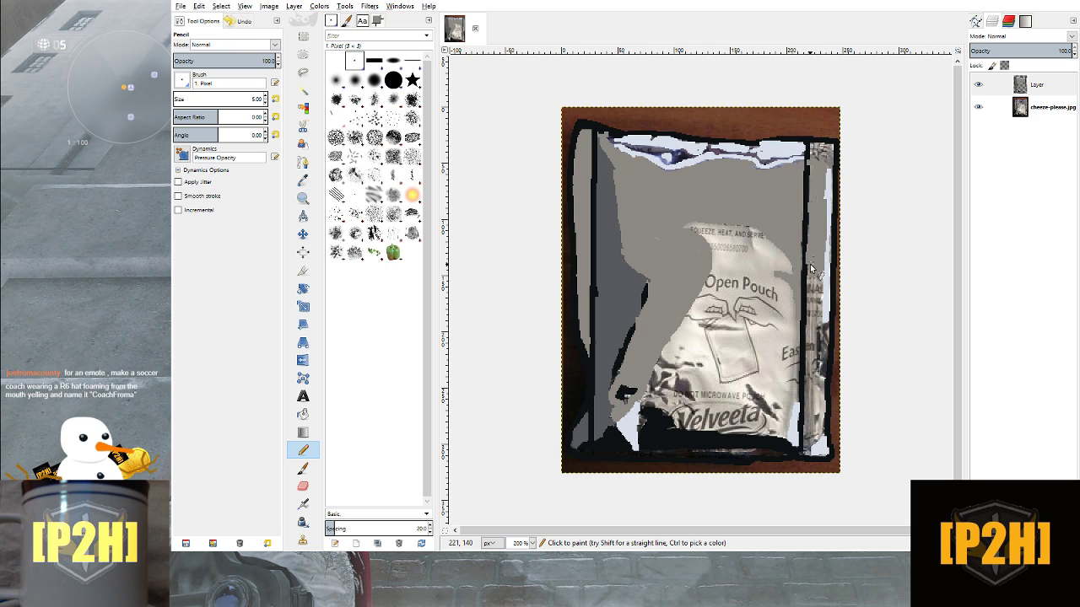
mouse_move(815, 251)
mouse_down()
mouse_move(822, 291)
mouse_move(819, 300)
mouse_move(817, 274)
mouse_move(813, 302)
mouse_move(810, 276)
mouse_move(822, 320)
mouse_up()
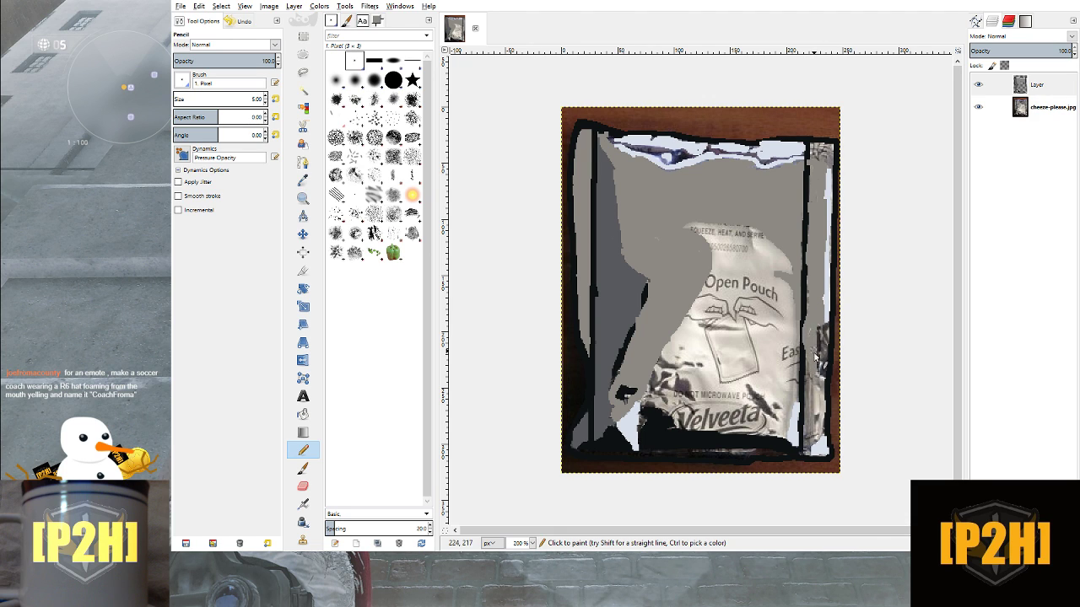
mouse_move(809, 341)
mouse_down()
mouse_move(807, 439)
mouse_move(817, 382)
mouse_move(825, 419)
mouse_move(808, 454)
mouse_move(829, 403)
mouse_move(825, 417)
mouse_move(814, 404)
mouse_move(815, 414)
mouse_move(817, 393)
mouse_move(817, 435)
mouse_move(818, 376)
mouse_up()
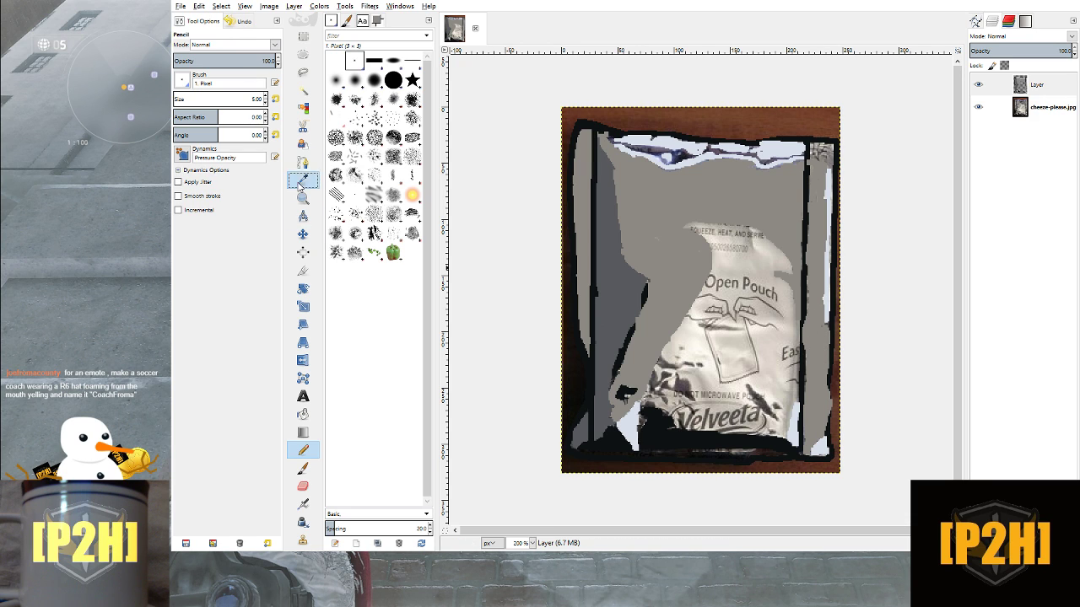
Sample black from the drawing and redraw the right seam and the lower part of the pouch's right outline
click(302, 180)
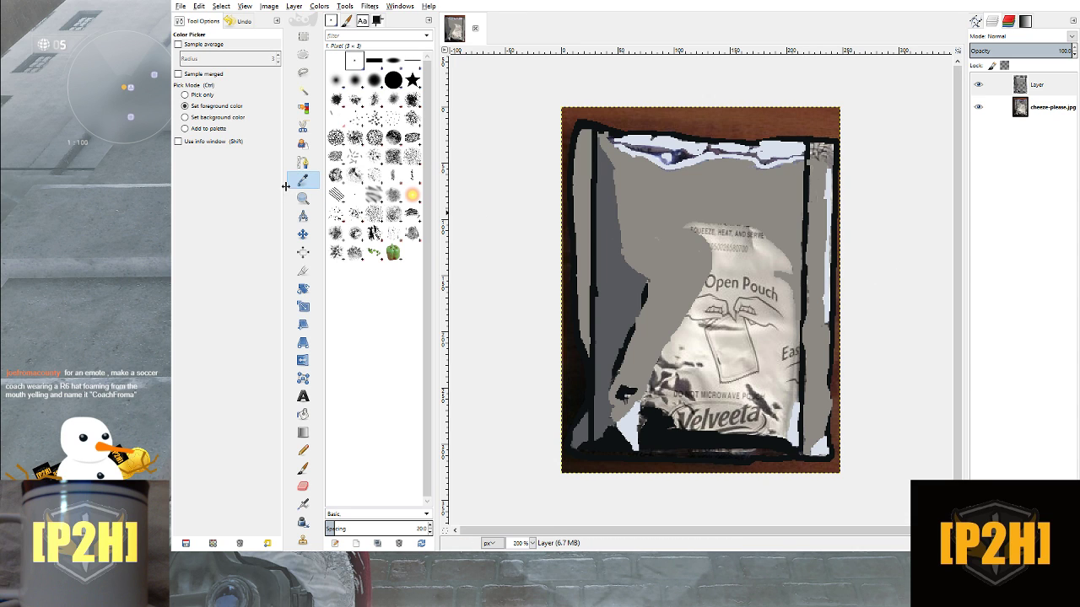
click(303, 450)
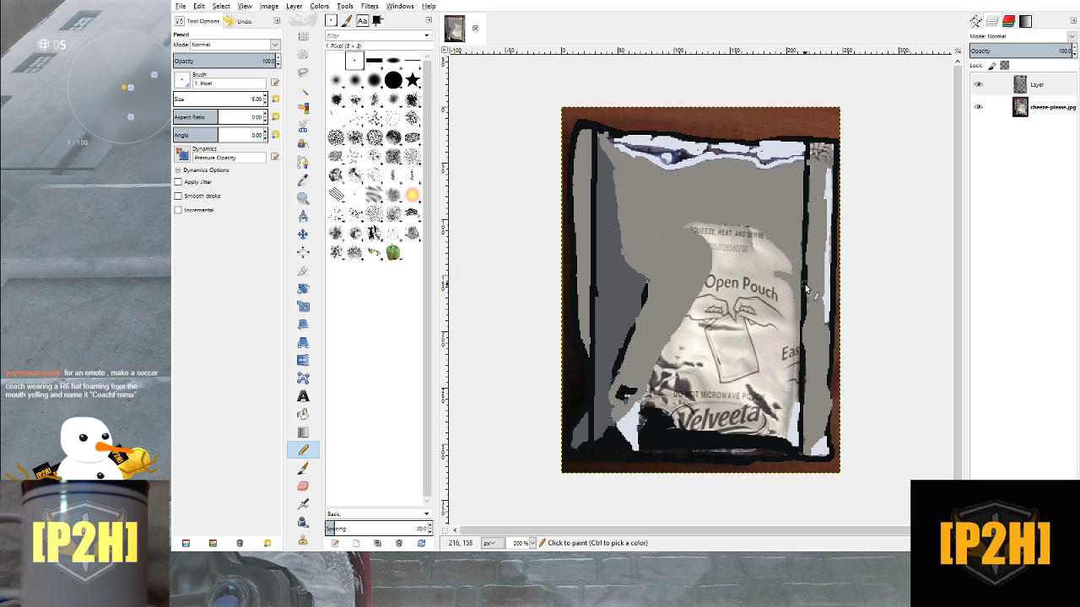
click(806, 314)
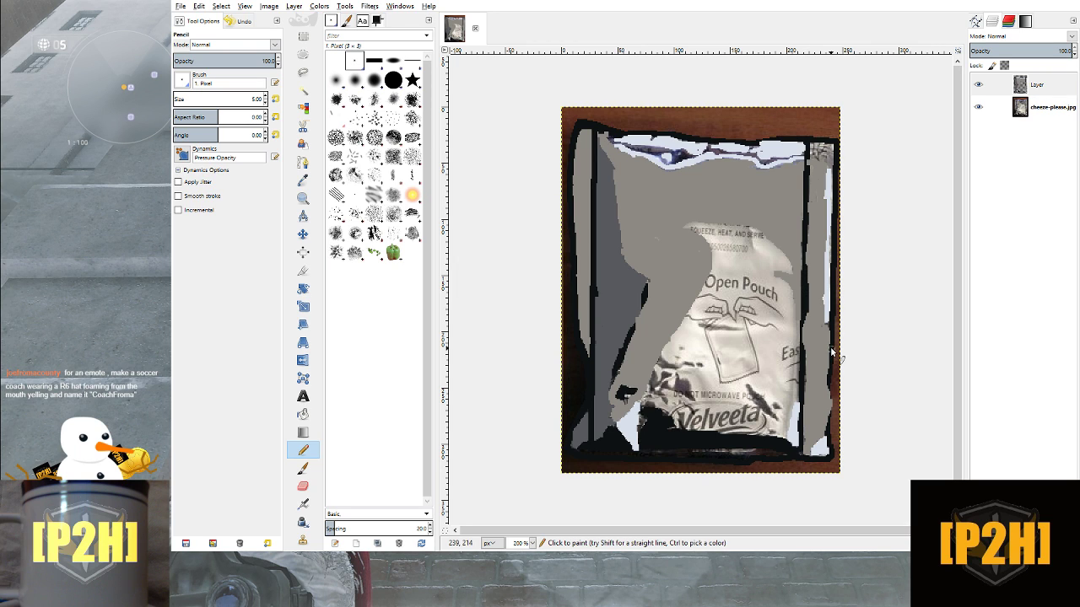
drag(831, 380, 833, 426)
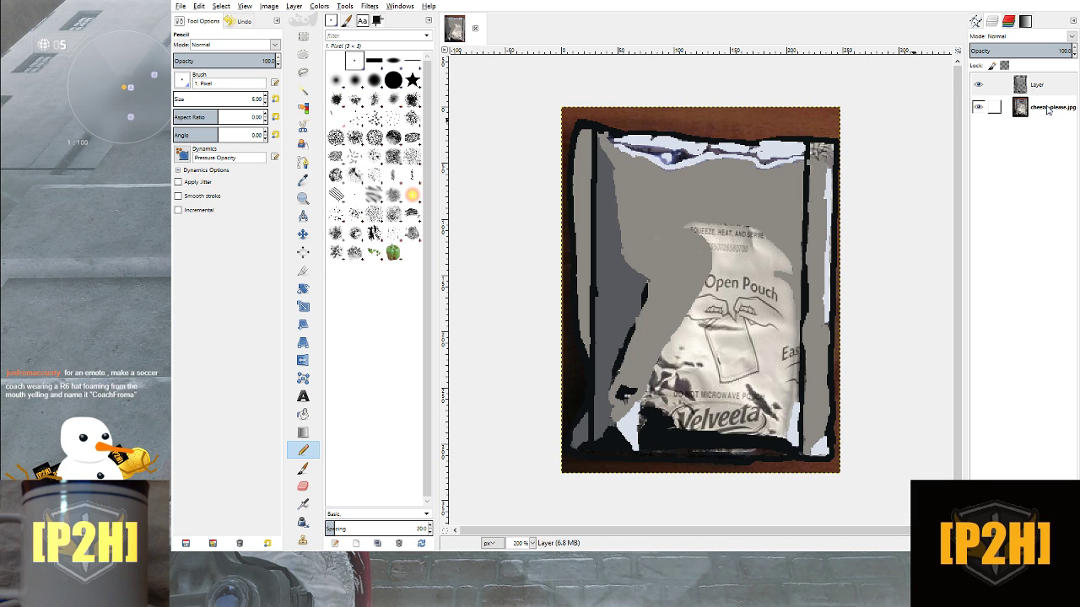
Sample the creamy white beside the pouch illustration from the photo layer and paint the front panel's brightest highlights on the drawing layer
click(303, 179)
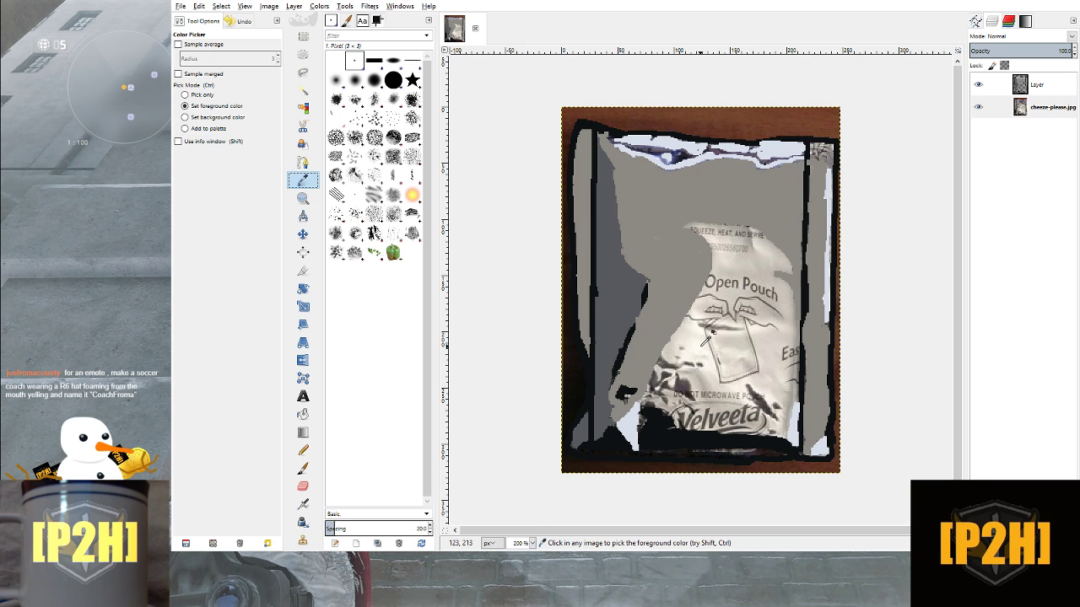
click(705, 339)
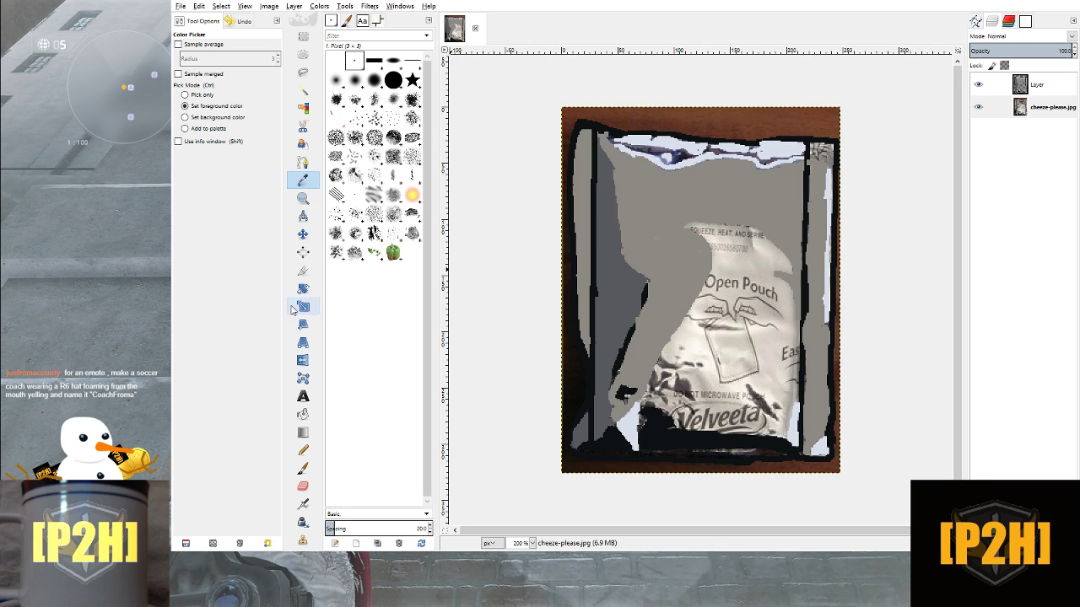
click(303, 450)
click(1036, 85)
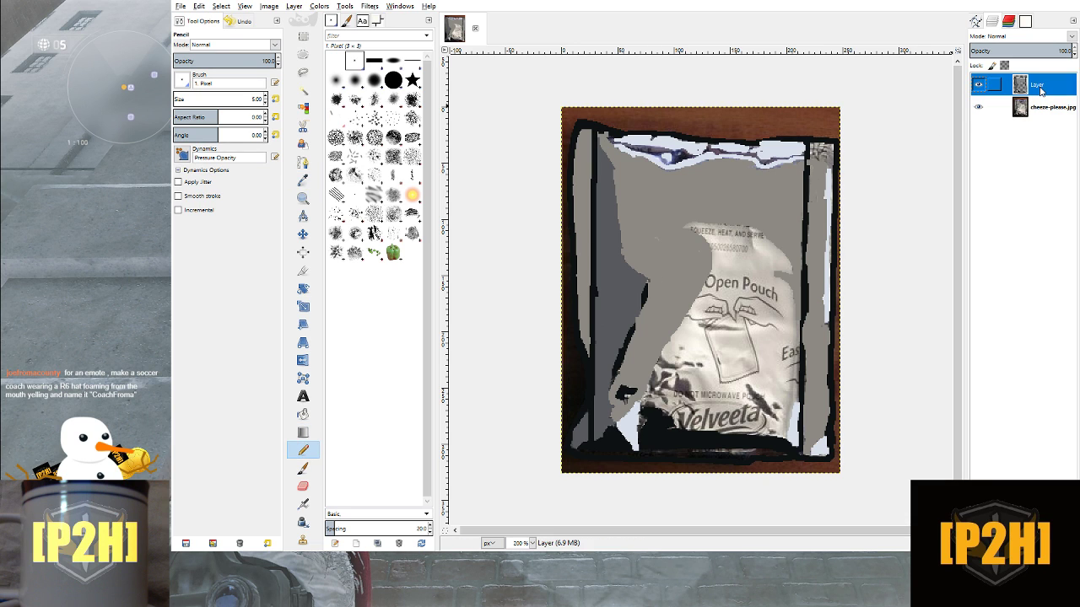
click(754, 268)
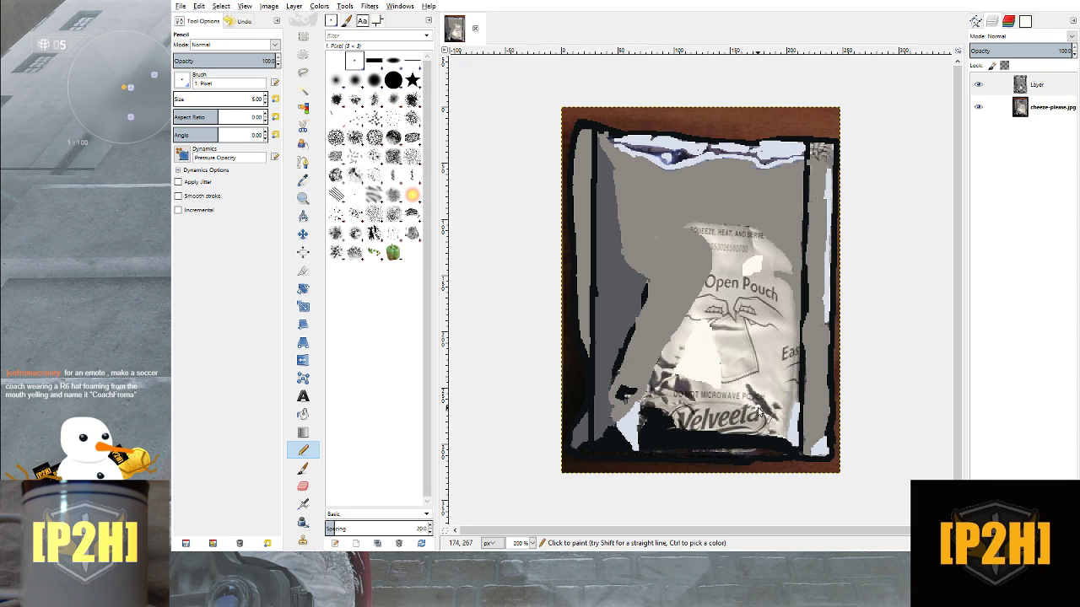
mouse_move(757, 409)
mouse_down()
mouse_move(736, 395)
mouse_move(776, 421)
mouse_move(761, 388)
mouse_move(744, 390)
mouse_move(771, 413)
mouse_move(752, 399)
mouse_up()
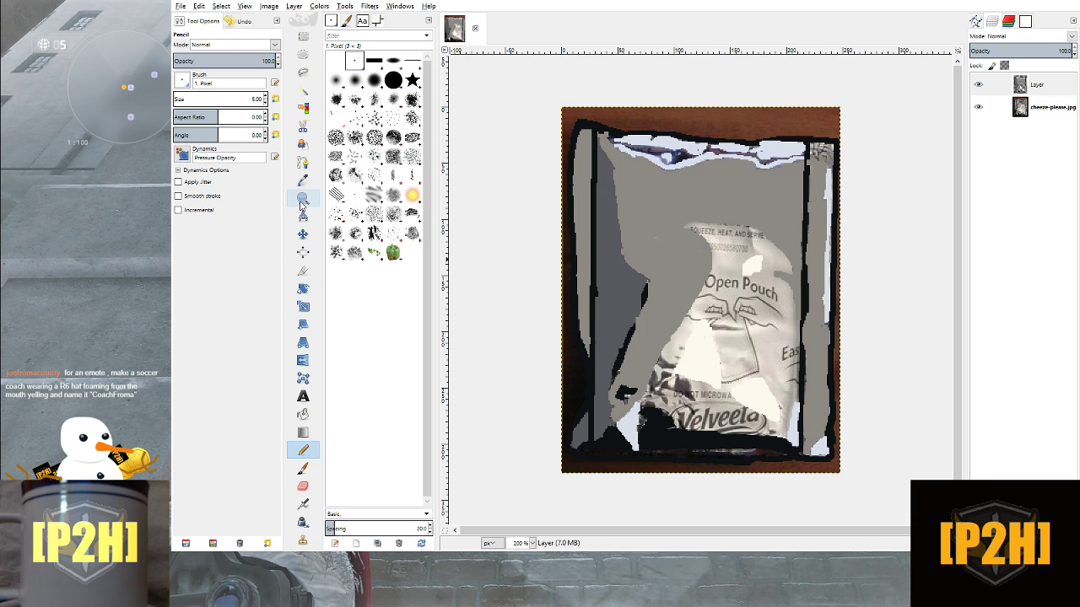
Sample the light beige of the front panel from the photo layer and paint the panel's upper and left edges on the drawing layer
click(302, 179)
click(1036, 108)
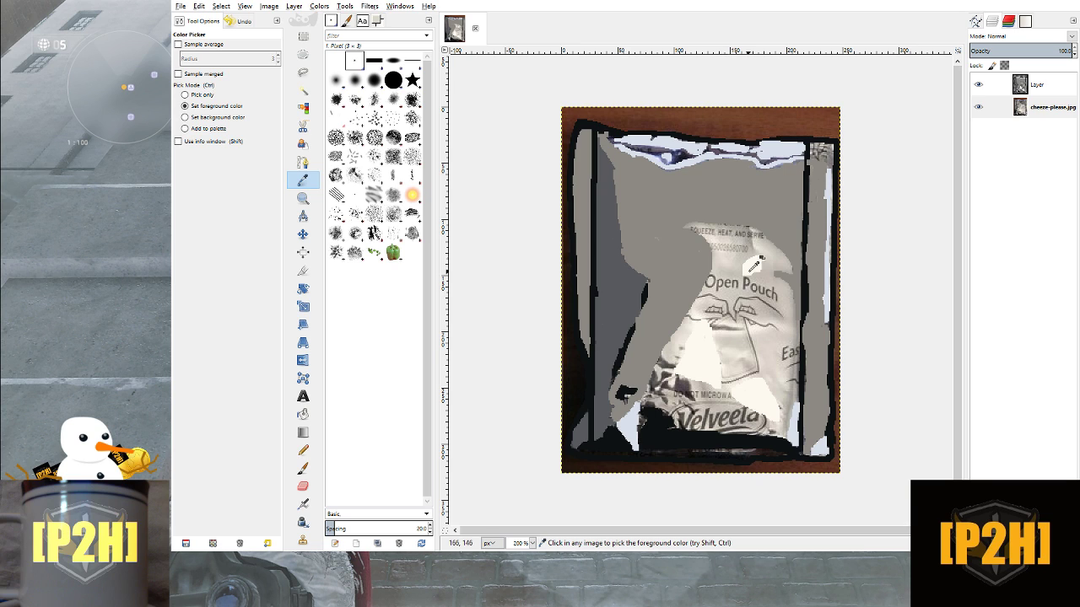
click(996, 84)
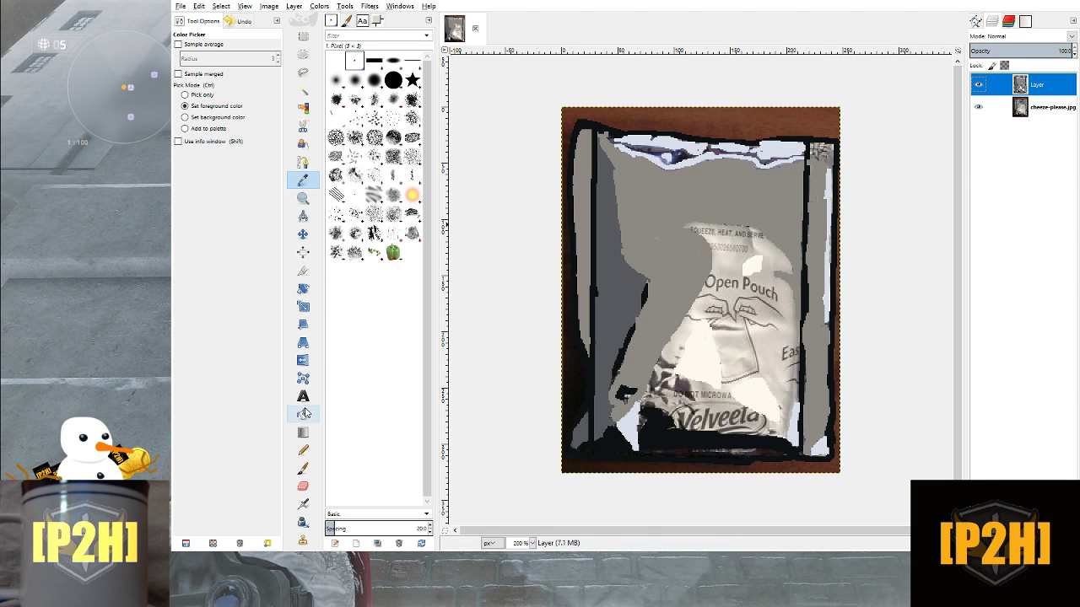
click(303, 450)
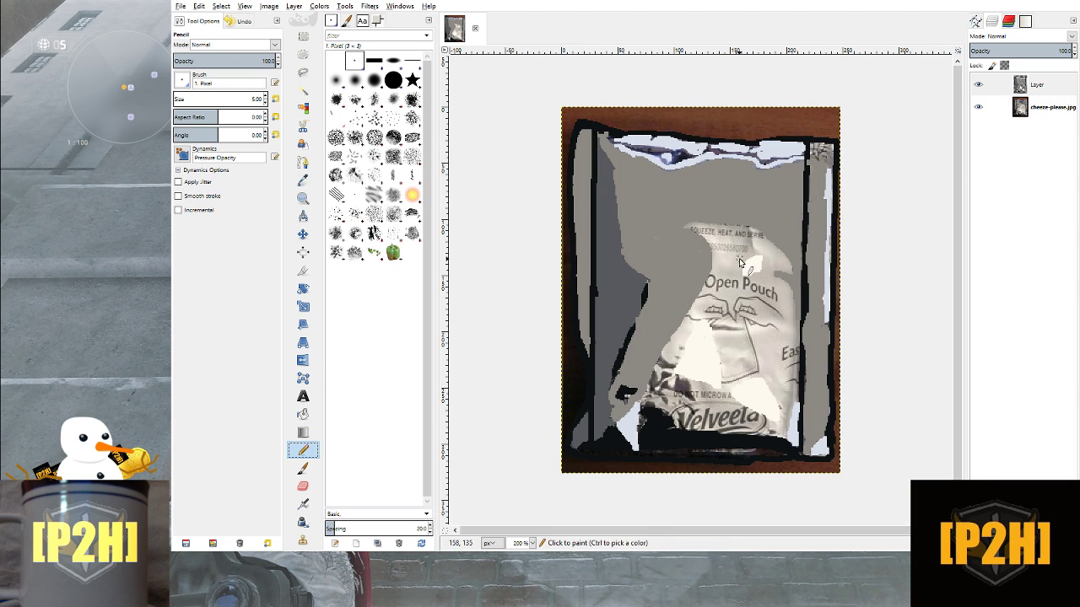
mouse_move(747, 271)
mouse_down()
mouse_move(759, 260)
mouse_move(760, 271)
mouse_move(789, 272)
mouse_up()
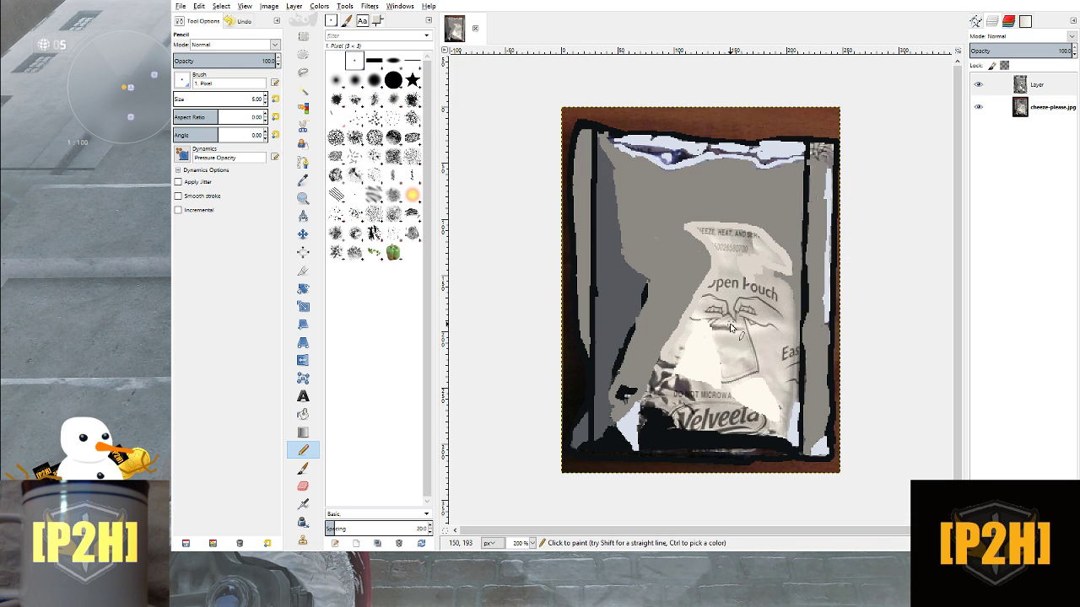
drag(746, 450, 734, 450)
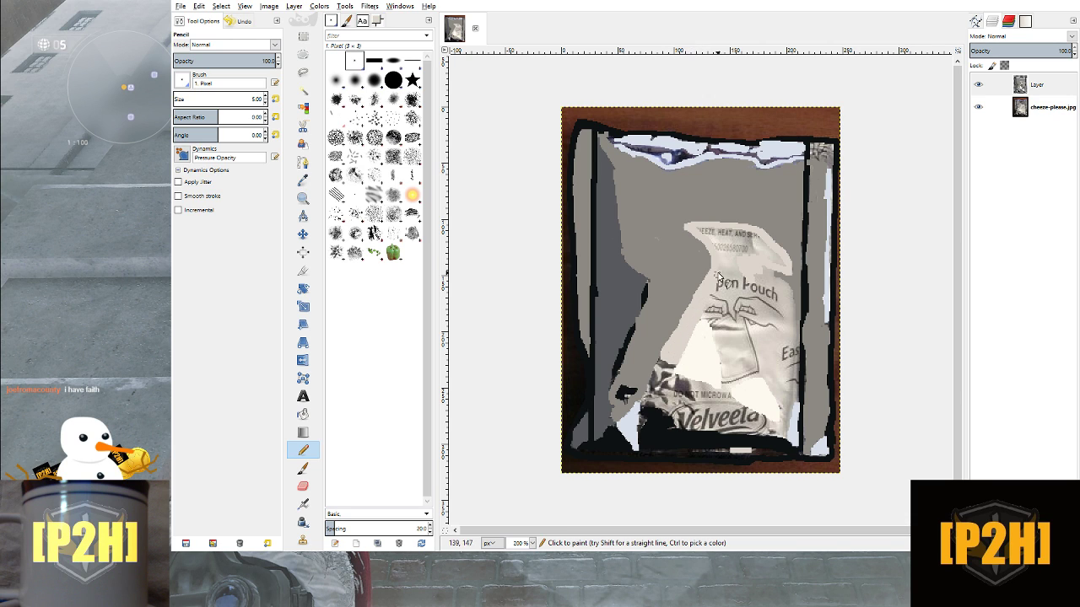
Fill the rest of the front panel above the Velveeta logo area with light beige, covering the instruction text and hands illustration
mouse_move(707, 237)
mouse_down()
mouse_move(697, 233)
mouse_move(754, 240)
mouse_up()
drag(719, 240, 754, 248)
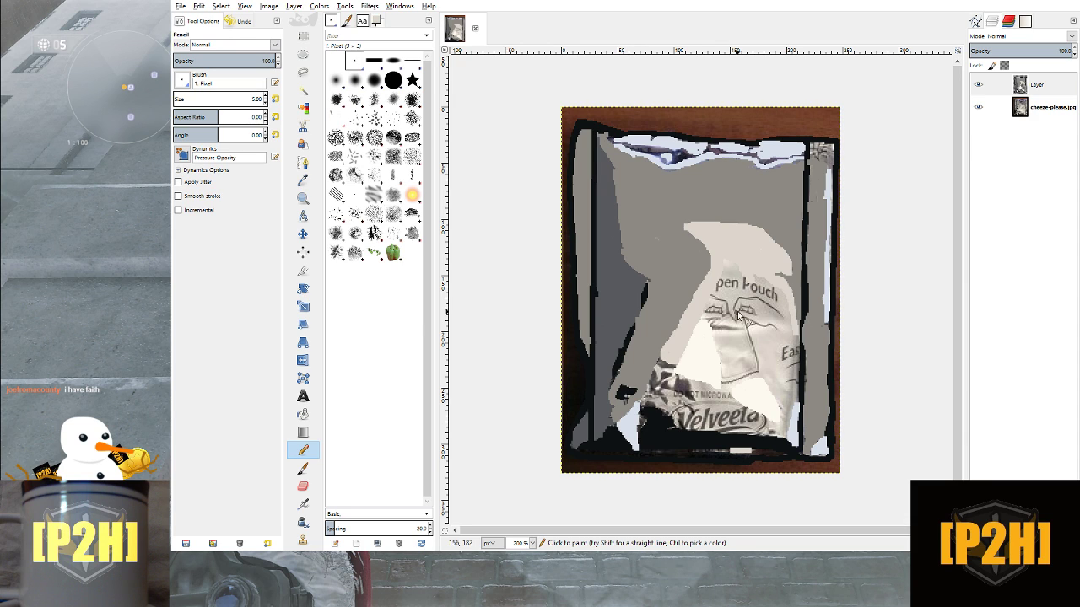
drag(793, 336, 790, 403)
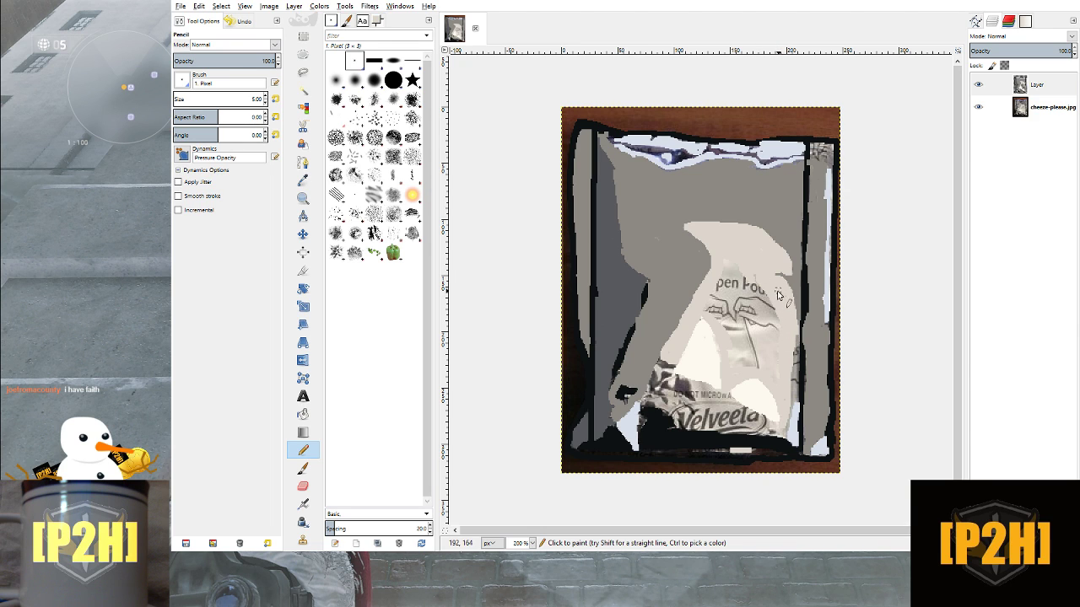
mouse_move(736, 275)
mouse_down()
mouse_move(776, 309)
mouse_move(780, 335)
mouse_up()
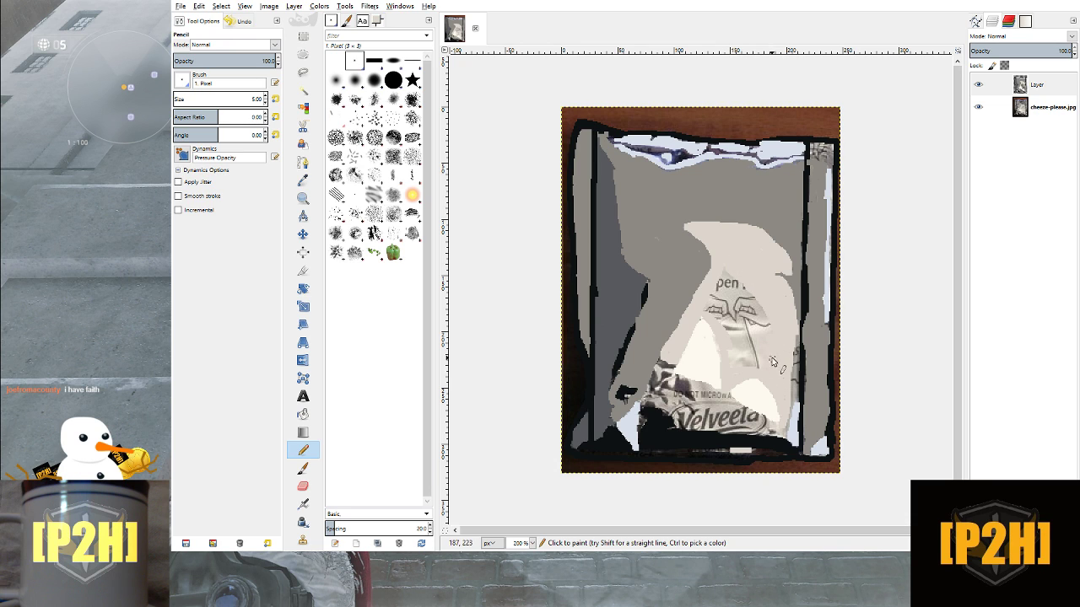
mouse_move(741, 293)
mouse_down()
mouse_move(756, 305)
mouse_move(737, 284)
mouse_move(751, 310)
mouse_up()
mouse_move(728, 283)
mouse_down()
mouse_move(755, 324)
mouse_move(736, 310)
mouse_move(760, 339)
mouse_move(719, 291)
mouse_move(759, 370)
mouse_move(714, 299)
mouse_move(741, 312)
mouse_move(715, 298)
mouse_move(750, 364)
mouse_move(719, 329)
mouse_up()
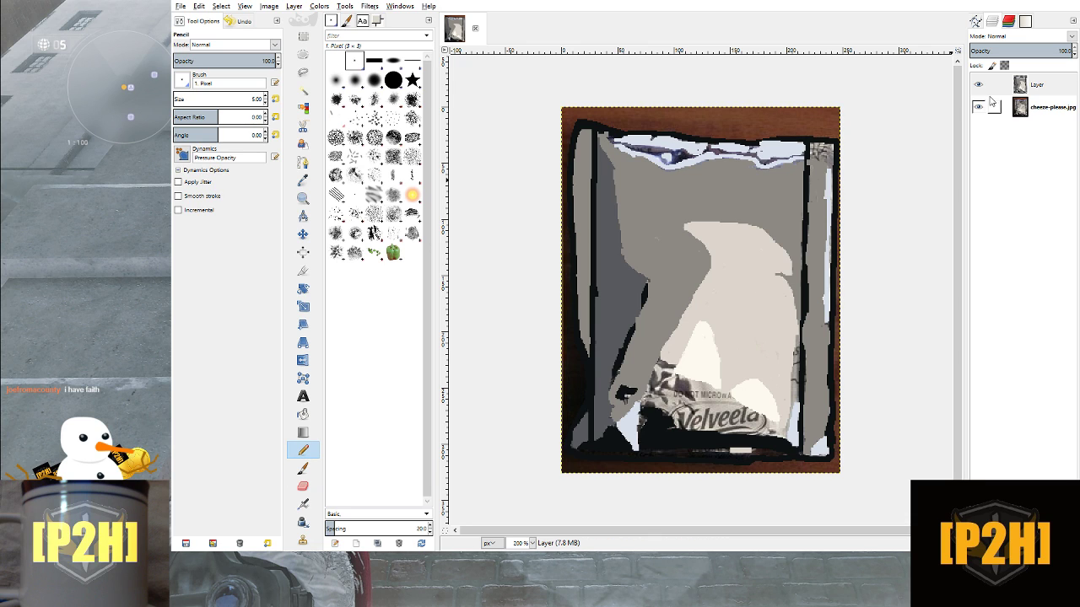
Sample the beige tone just above the Velveeta logo from the cheeze-please.jpg layer with the Color Picker
click(1041, 111)
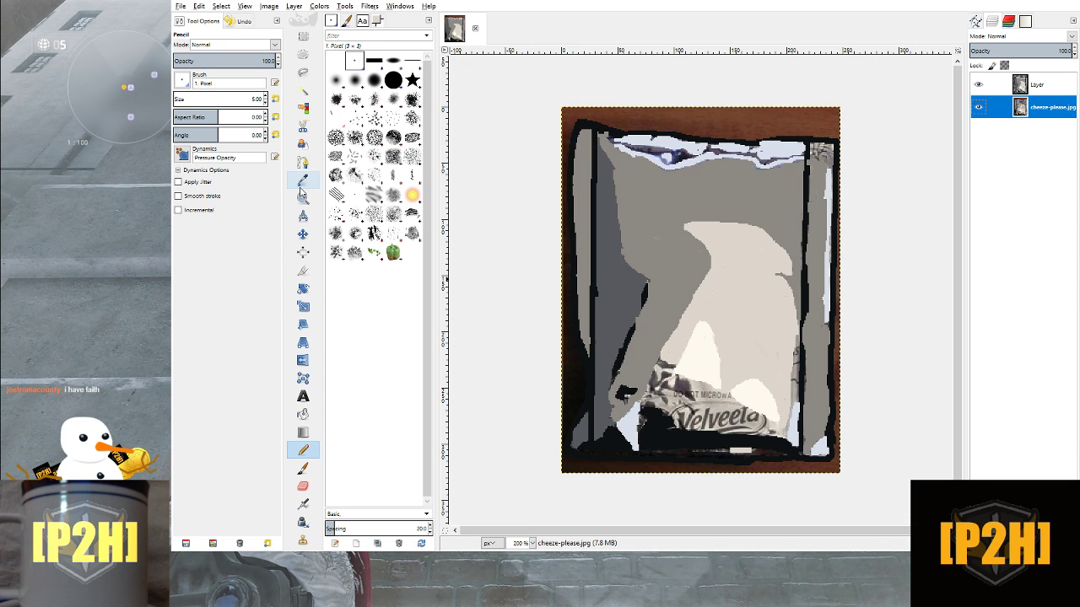
click(303, 179)
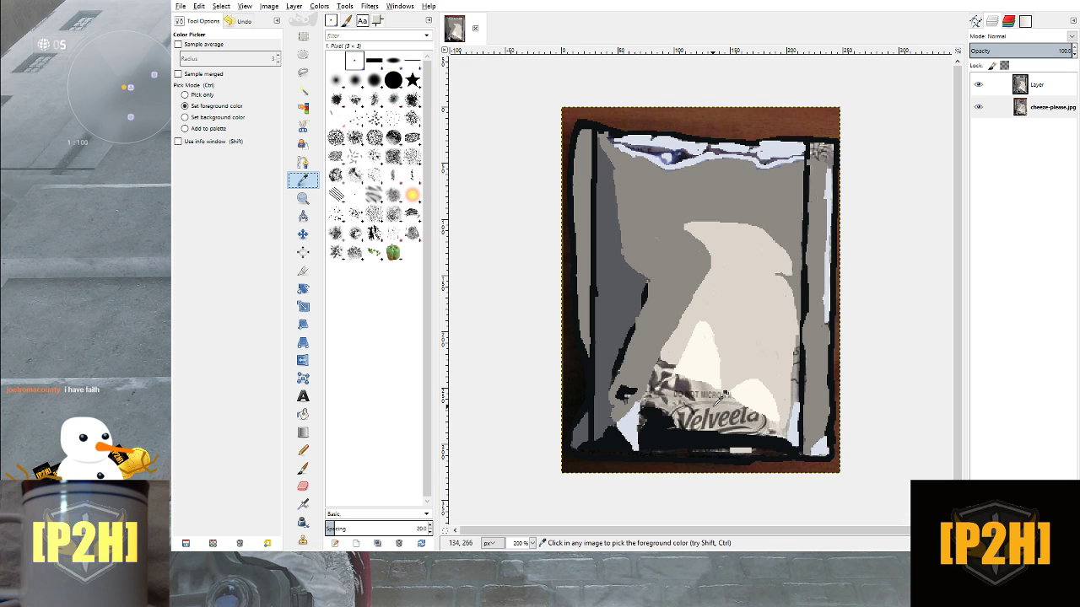
click(717, 402)
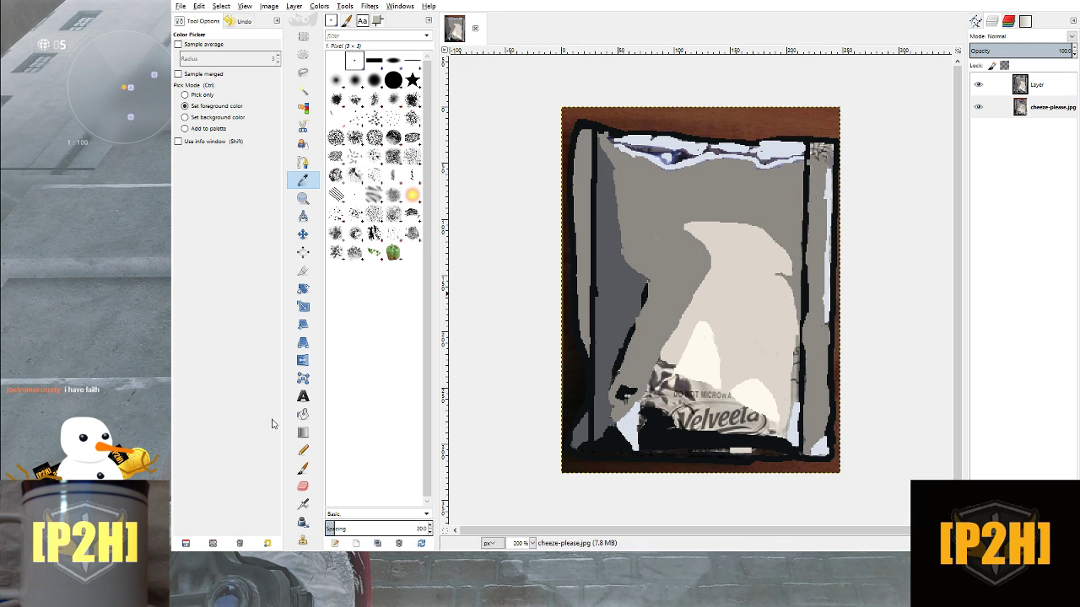
Paint the sampled beige over the light patch in the pouch's bottom strip with the Pencil on the drawing layer
click(303, 450)
click(1038, 85)
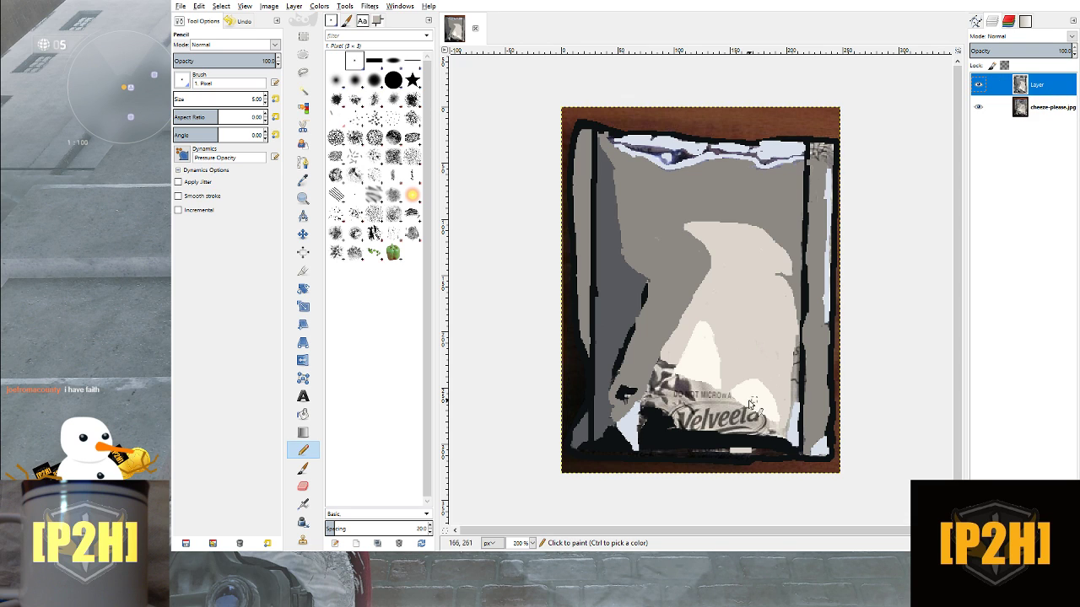
drag(751, 451, 727, 450)
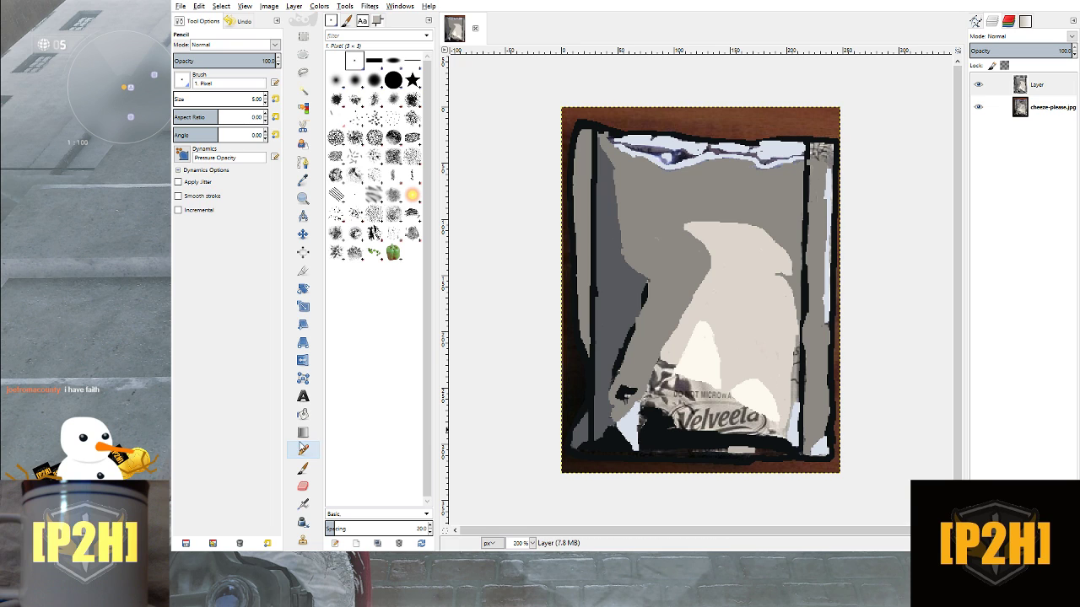
Sample a dark purplish tone from the photo layer and paint over the light patch in the bottom strip on the drawing layer
click(1052, 107)
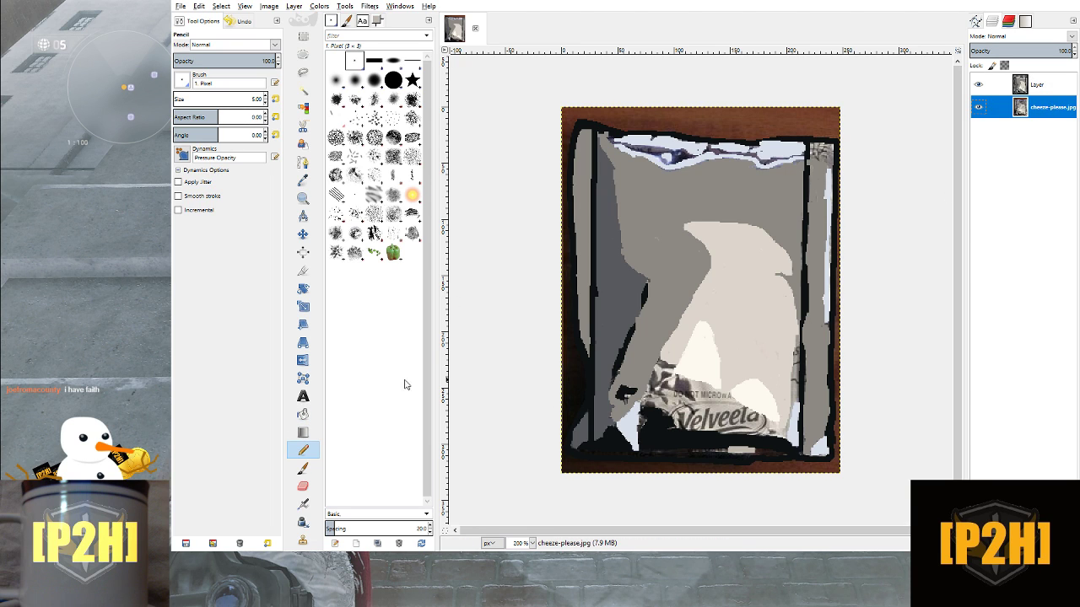
click(303, 179)
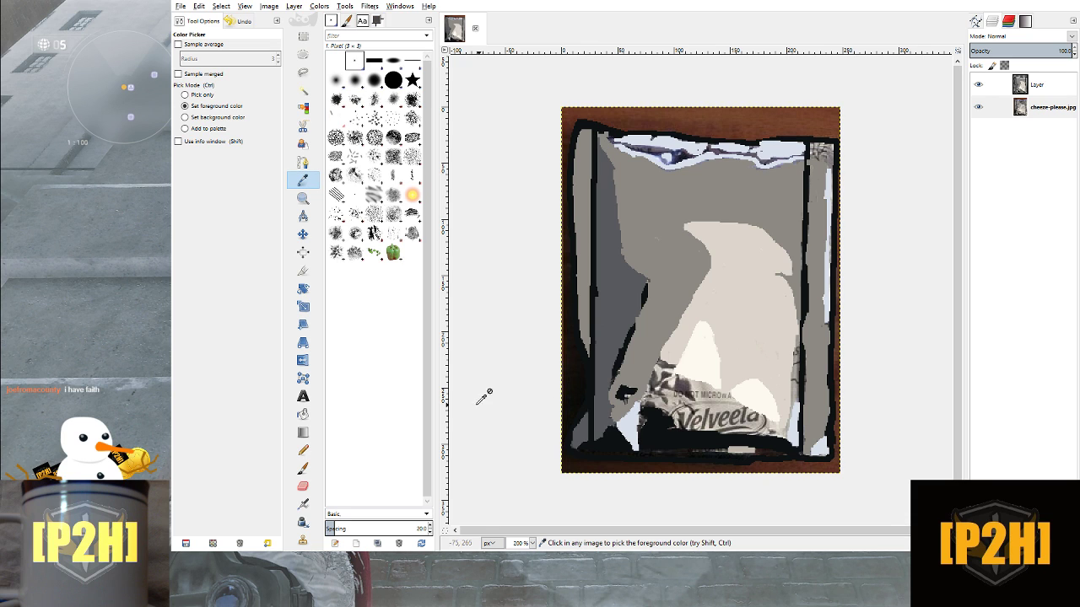
click(304, 450)
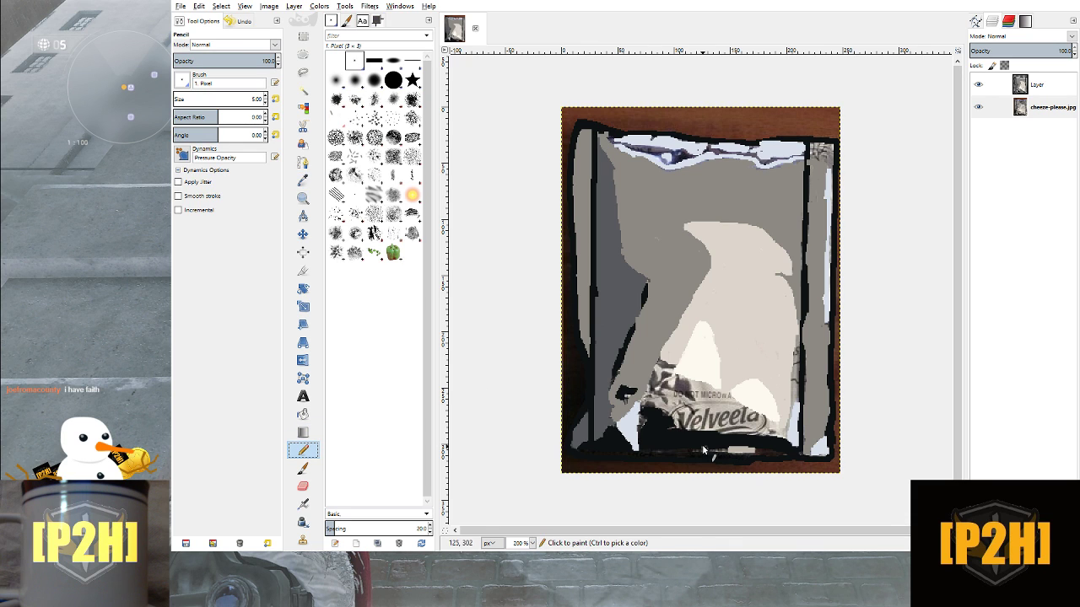
click(992, 85)
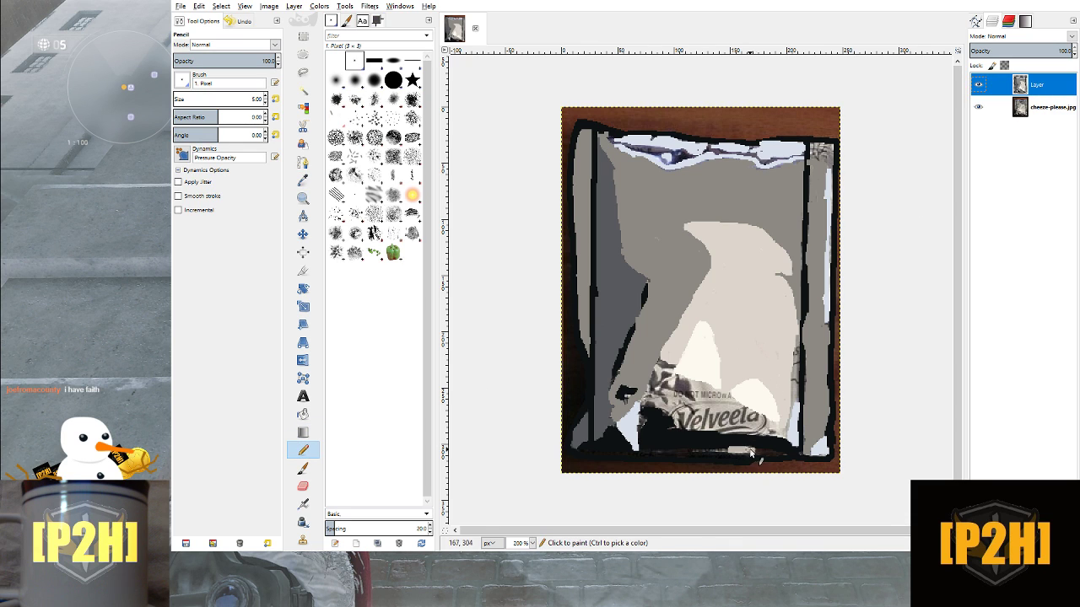
drag(753, 450, 736, 450)
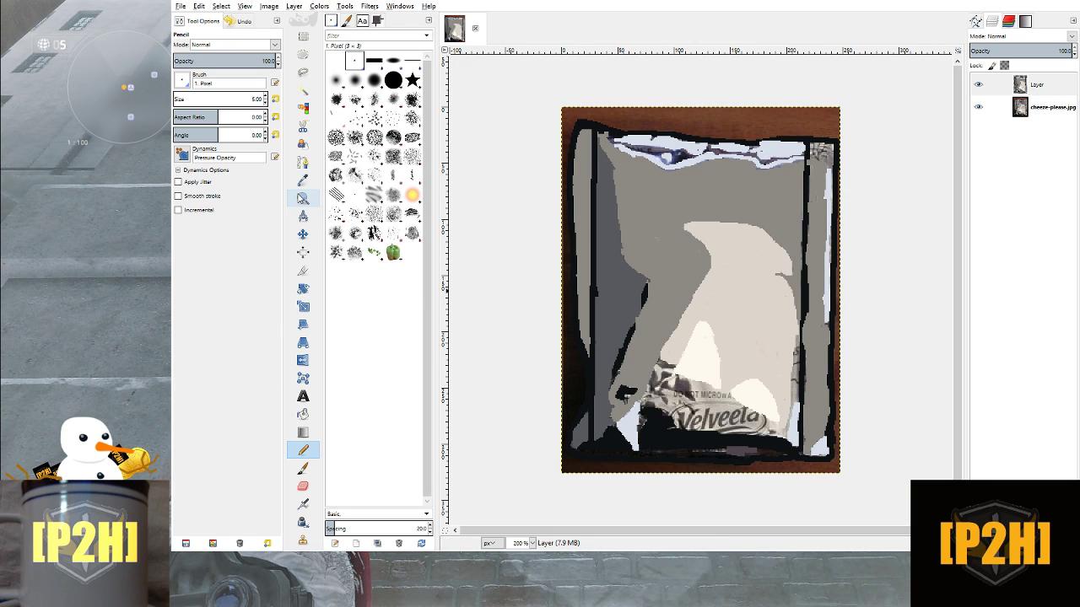
click(303, 179)
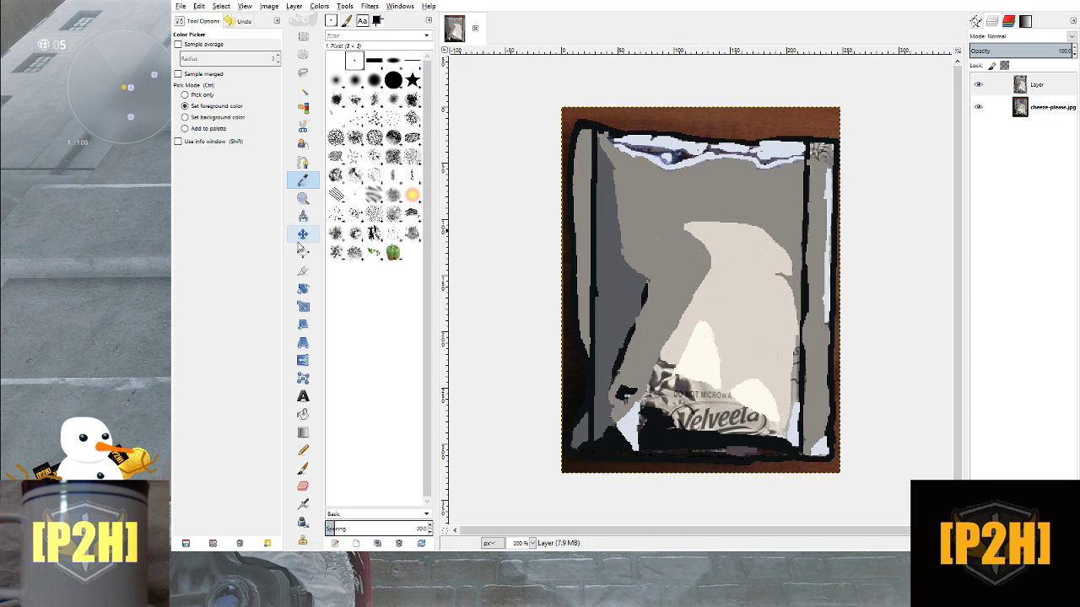
click(302, 449)
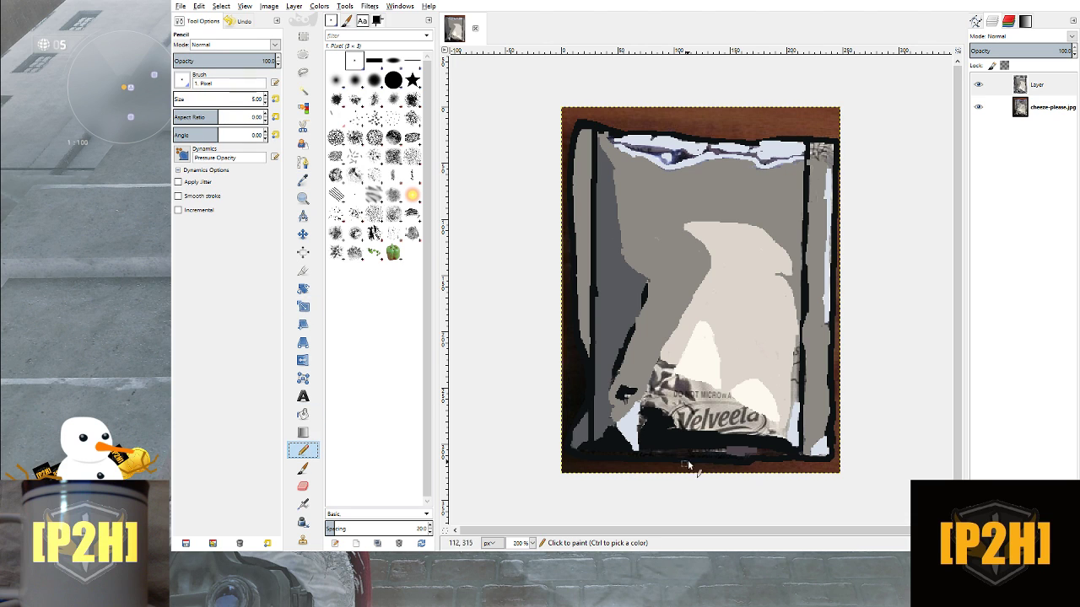
click(734, 453)
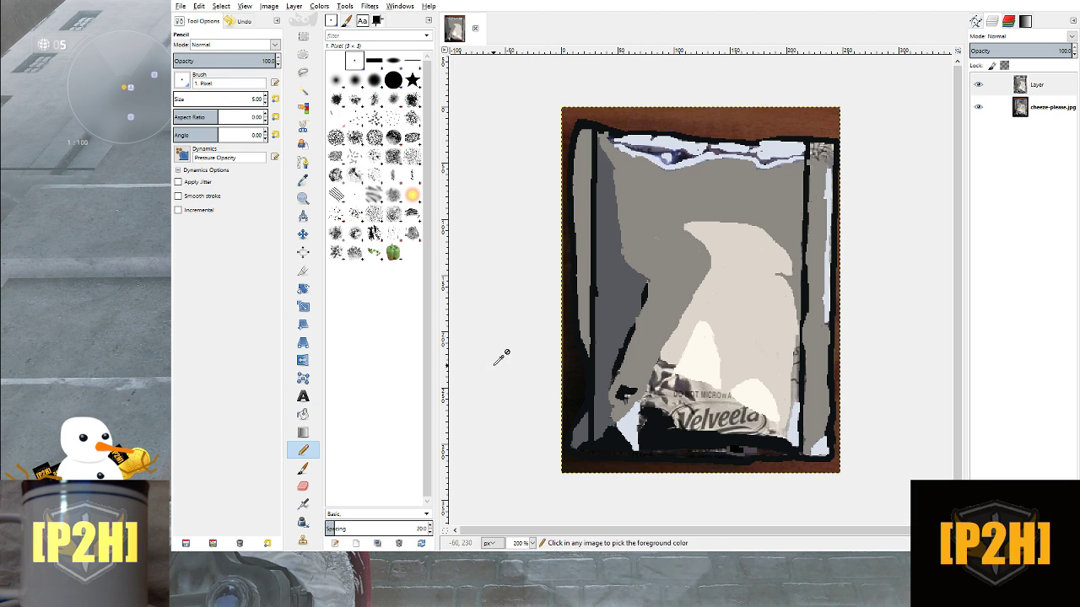
key(ctrl+z)
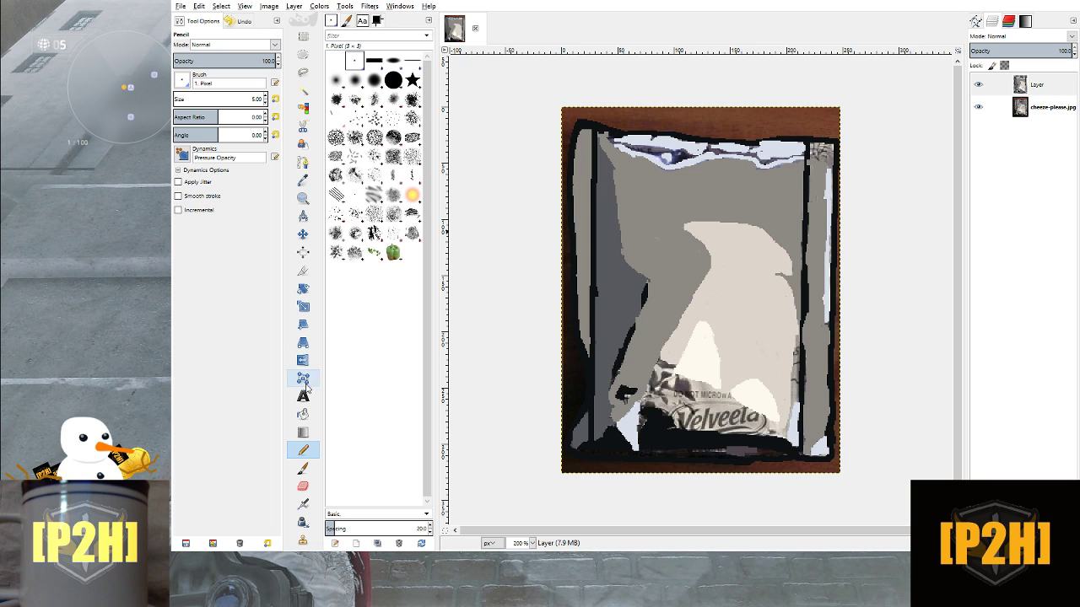
Sample the beige above the Velveeta logo from the cheeze-please.jpg layer and ready the Pencil on the drawing layer
click(303, 179)
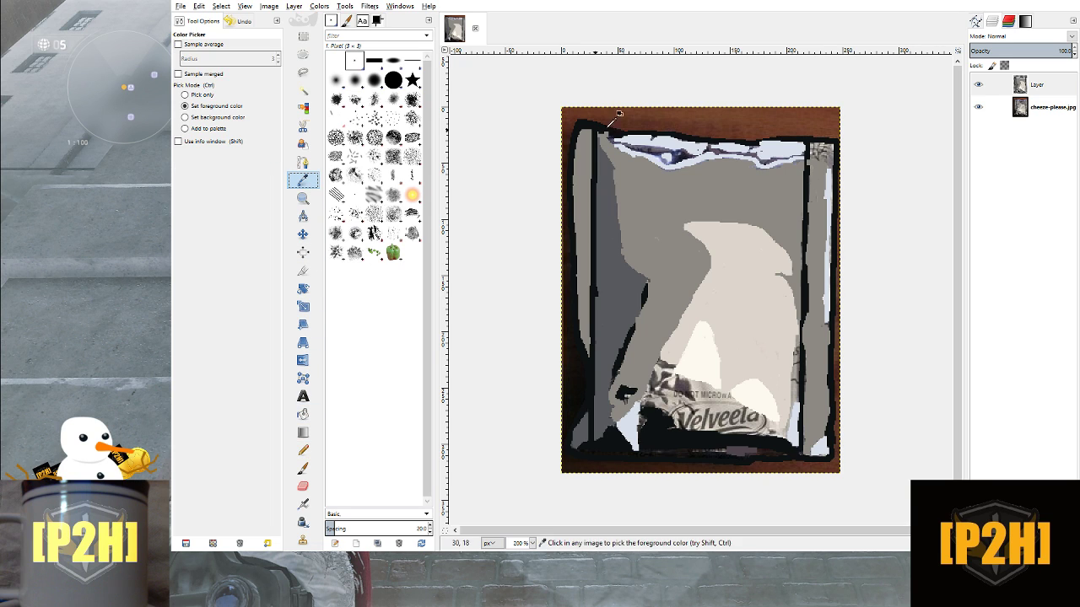
click(1069, 108)
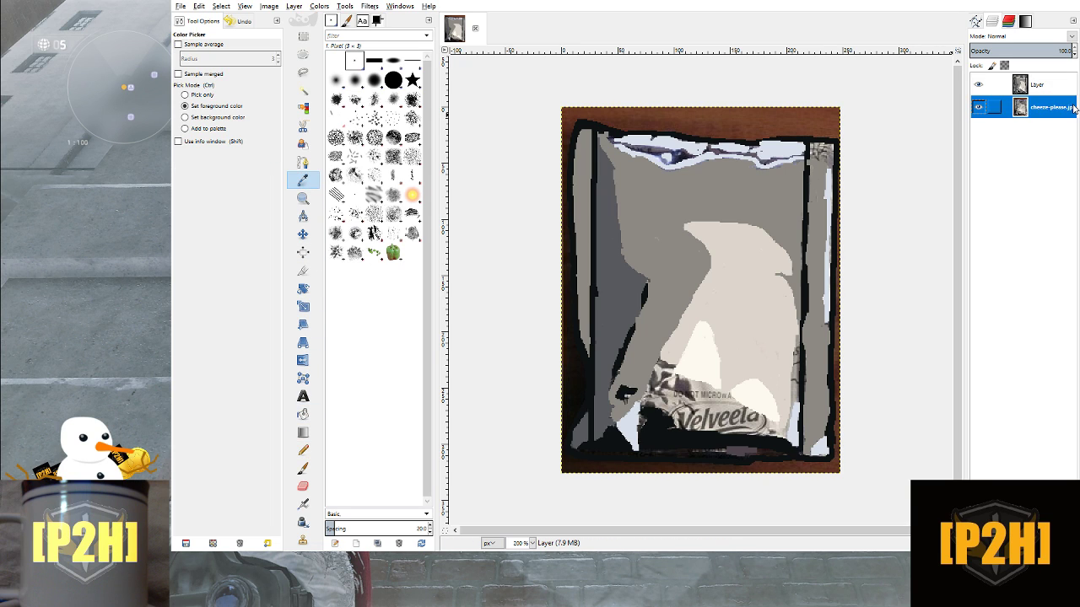
click(705, 384)
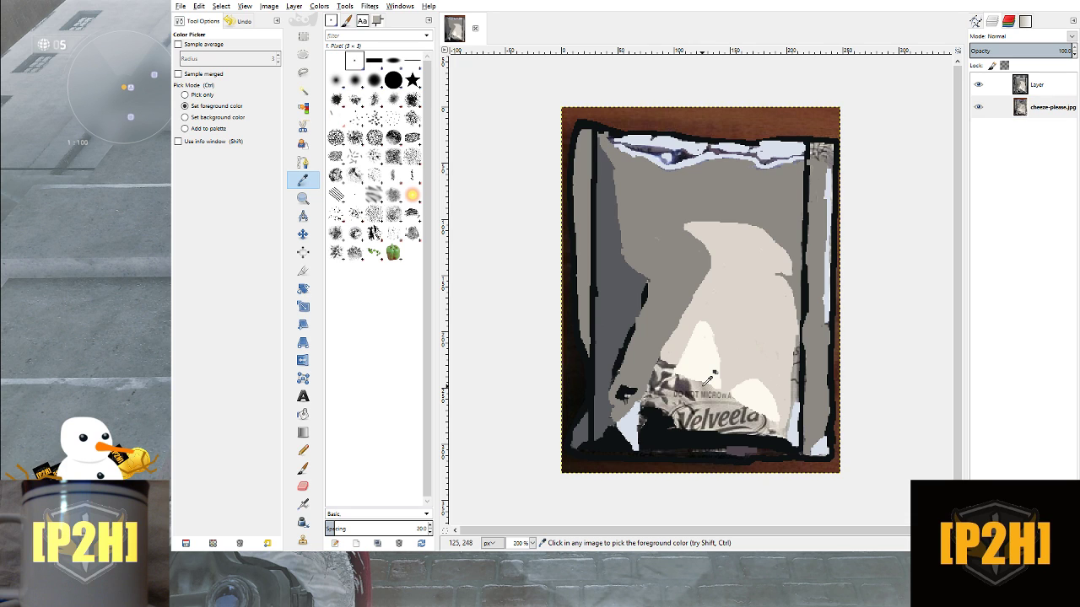
click(1042, 86)
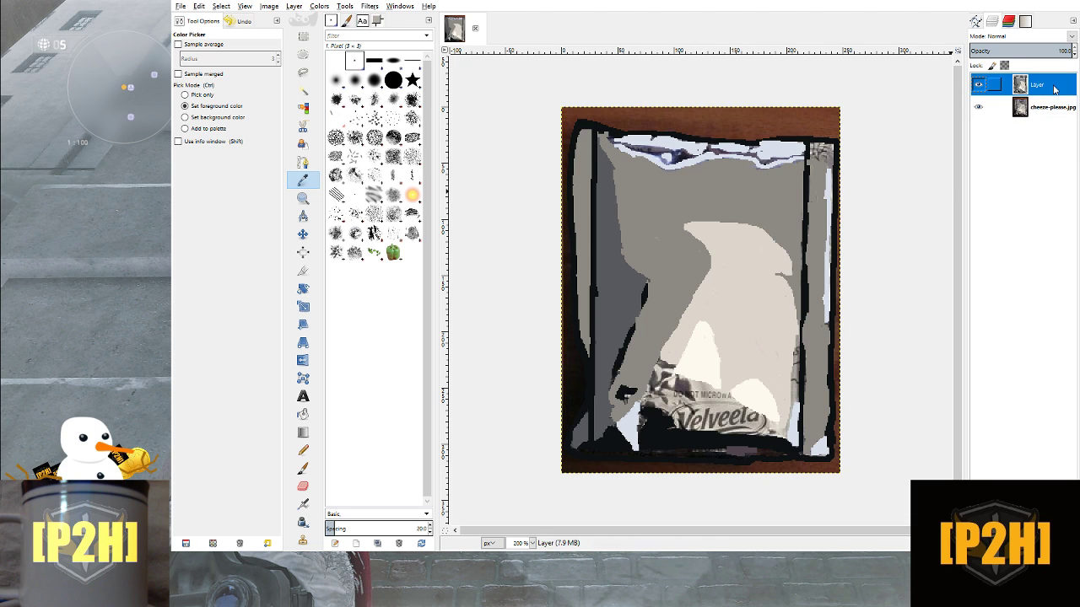
click(303, 449)
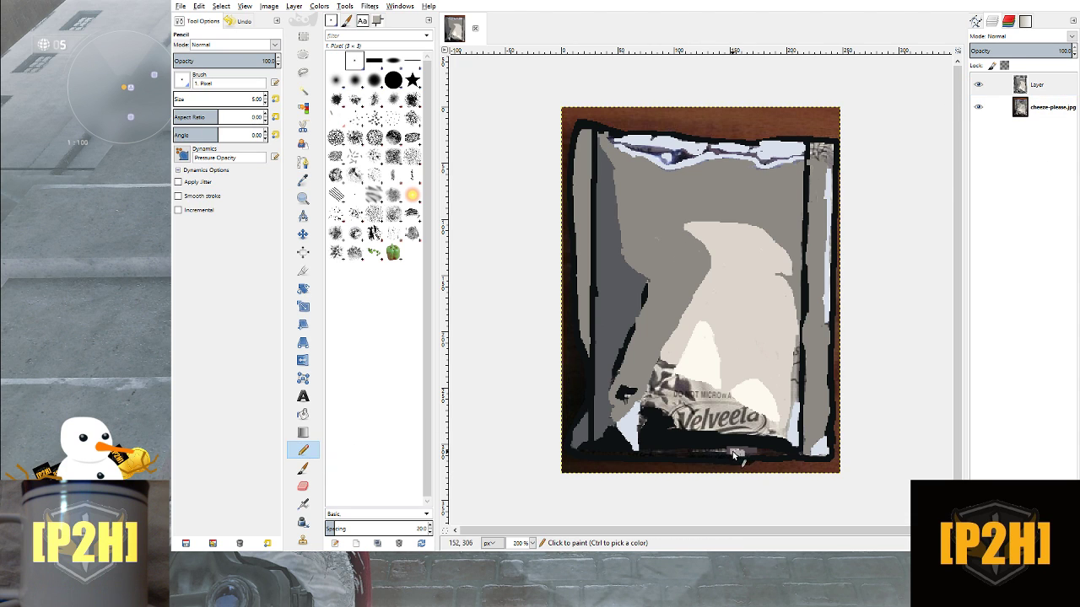
Try to paint the strip along the pouch's bottom edge beige with the size 5 pencil
mouse_move(732, 451)
mouse_down()
mouse_move(752, 451)
mouse_move(732, 449)
mouse_up()
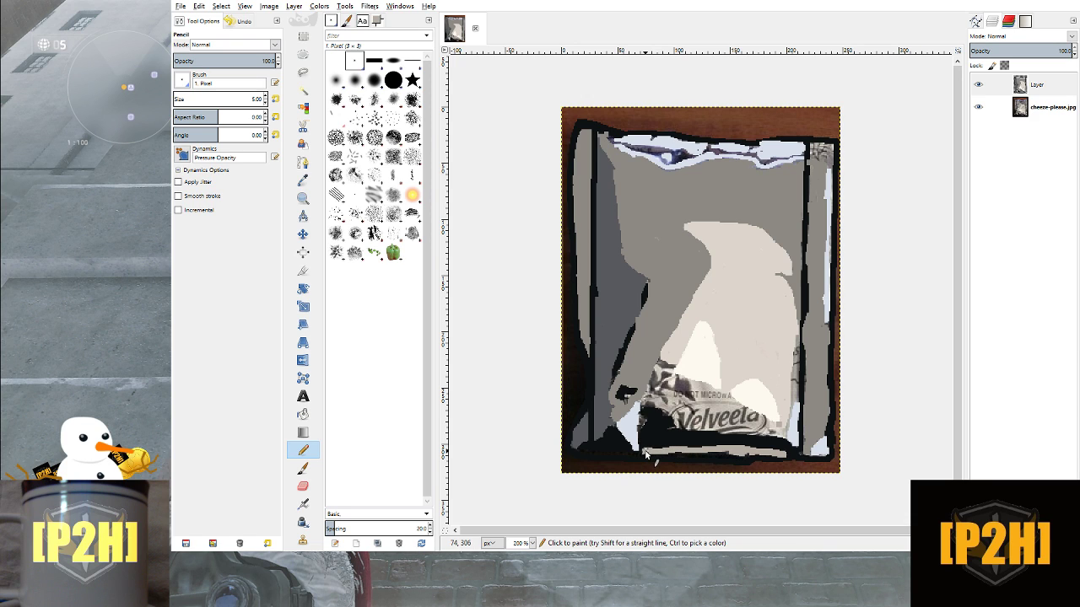
drag(645, 453, 754, 458)
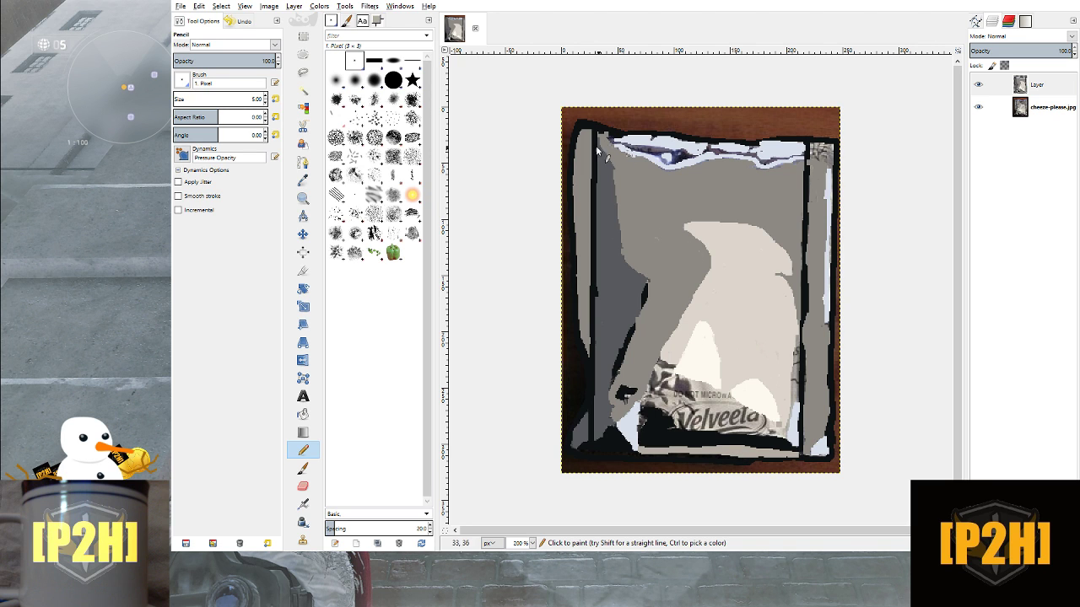
scroll(637, 345, down, 5)
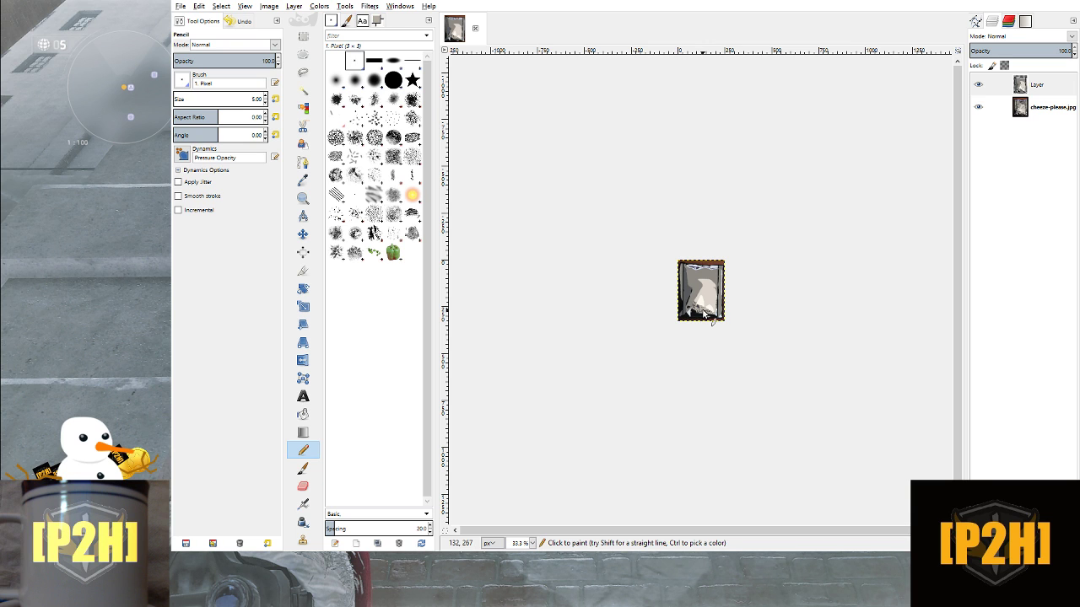
scroll(700, 329, up, 4)
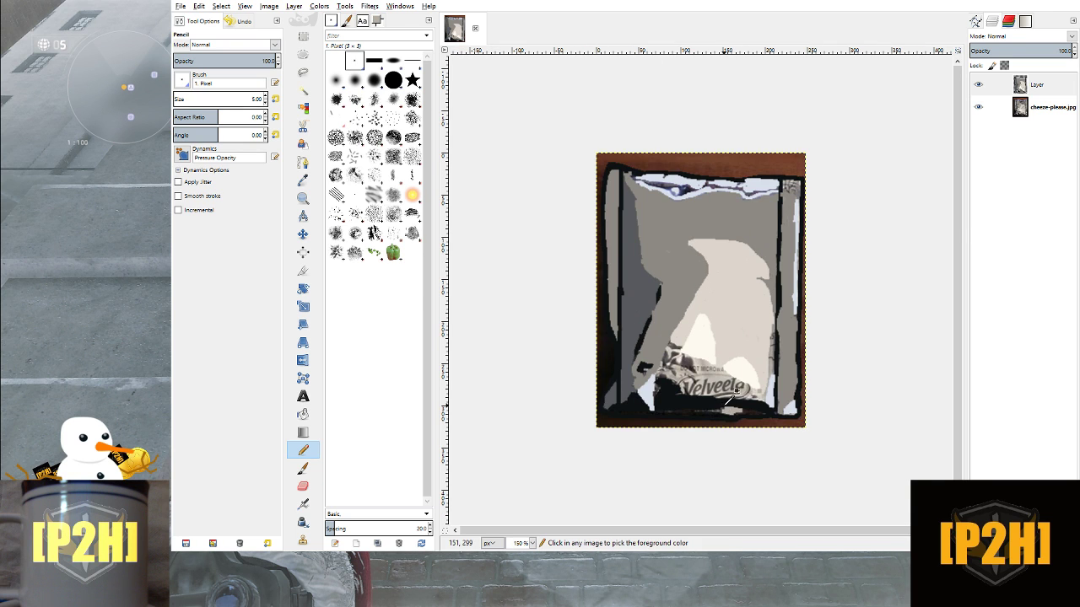
scroll(727, 411, up, 2)
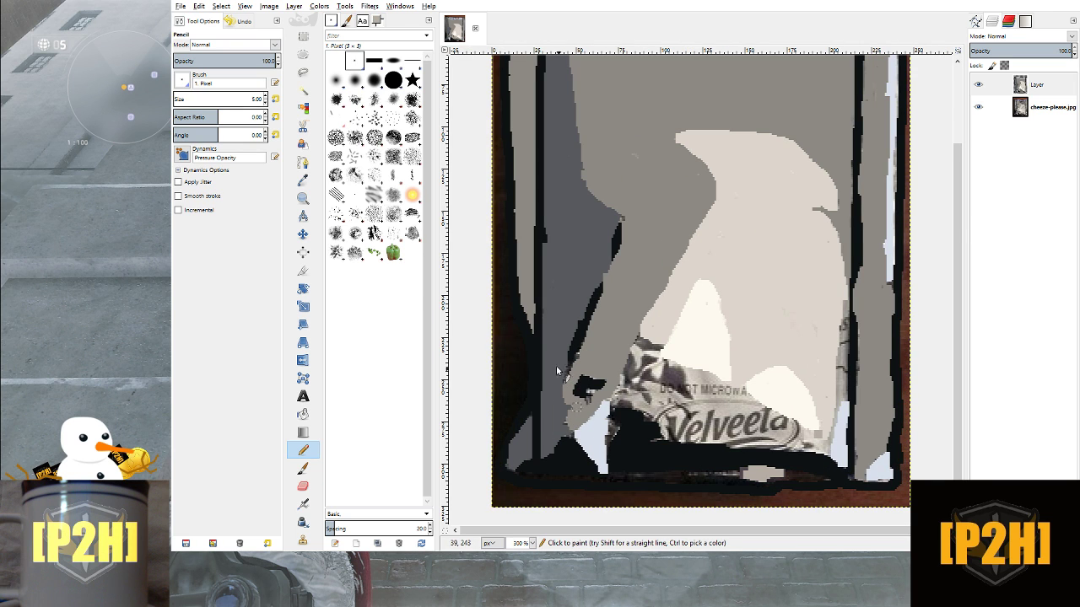
Set the pencil size to 3 and paint a thin beige strip below the black band at the pouch's bottom edge
click(266, 103)
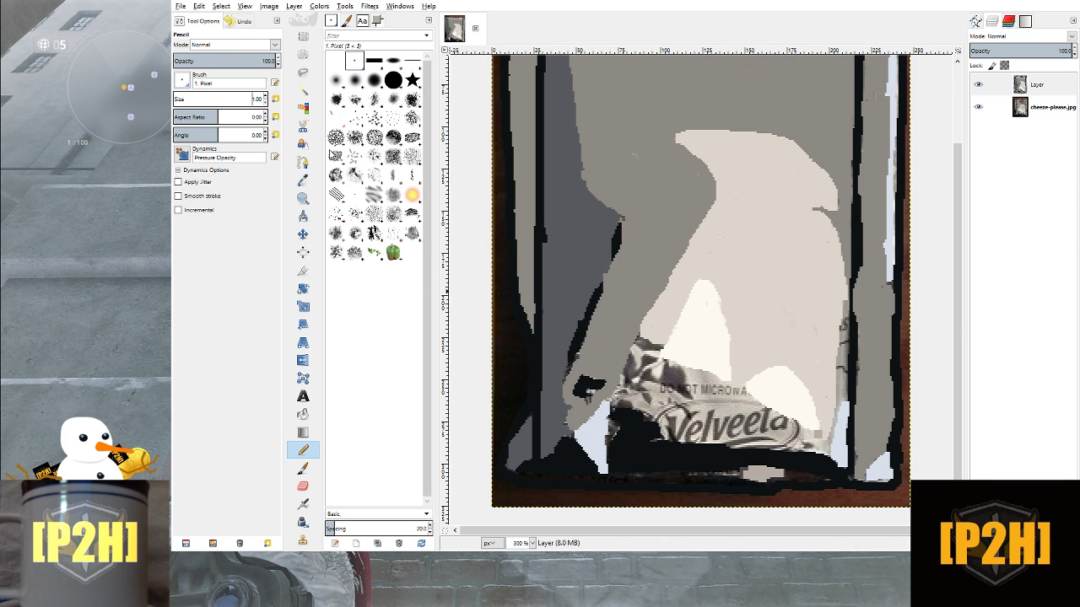
drag(780, 473, 762, 471)
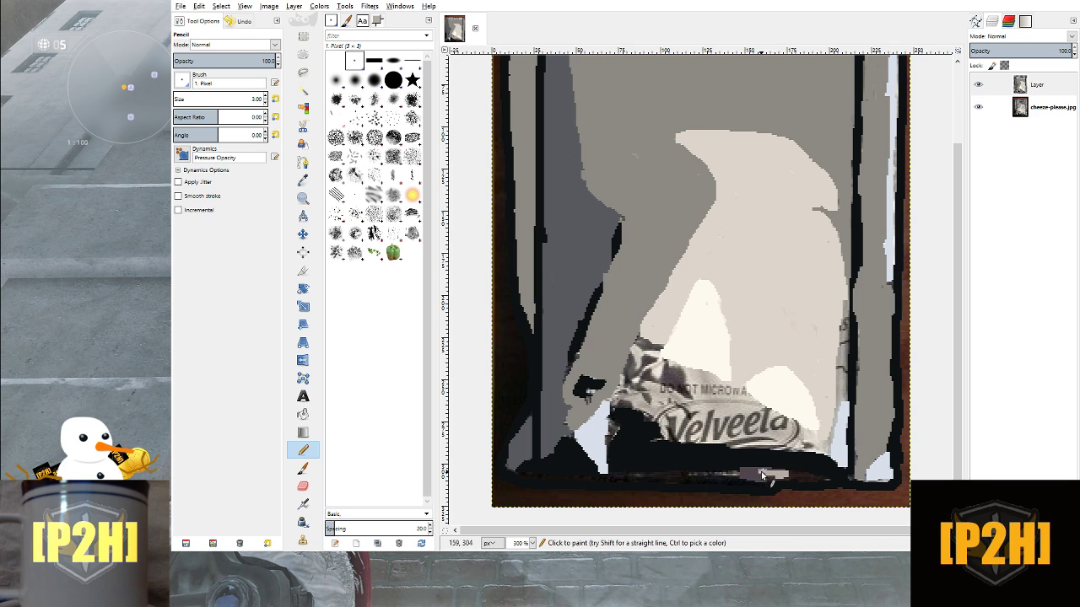
drag(745, 473, 635, 479)
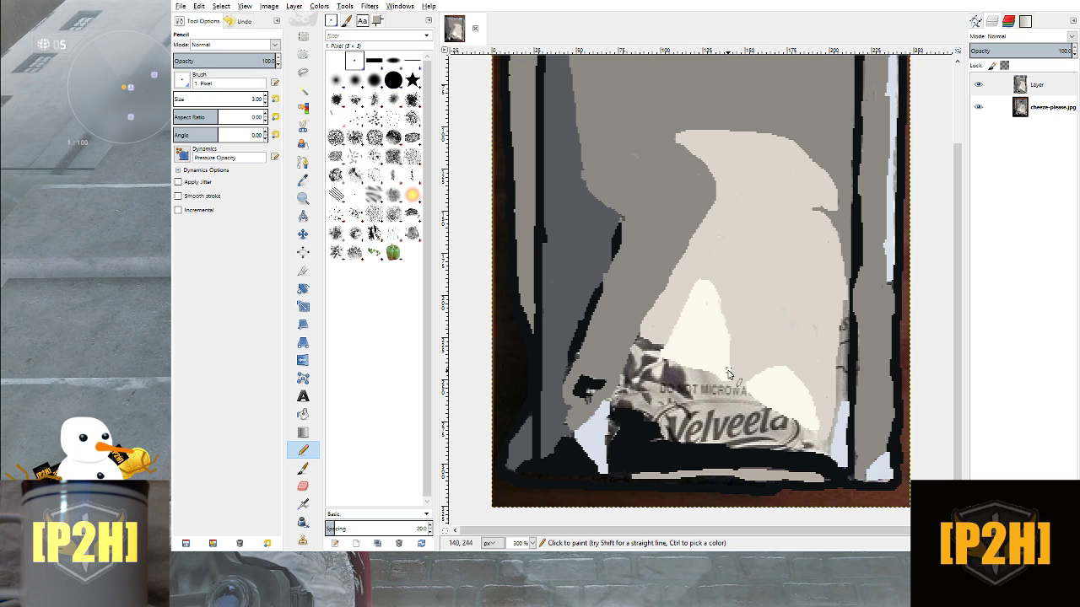
Outline the Velveeta logo area in beige and paint over the printing along the front panel's right edge
key(ctrl)
scroll(736, 361, down, 1)
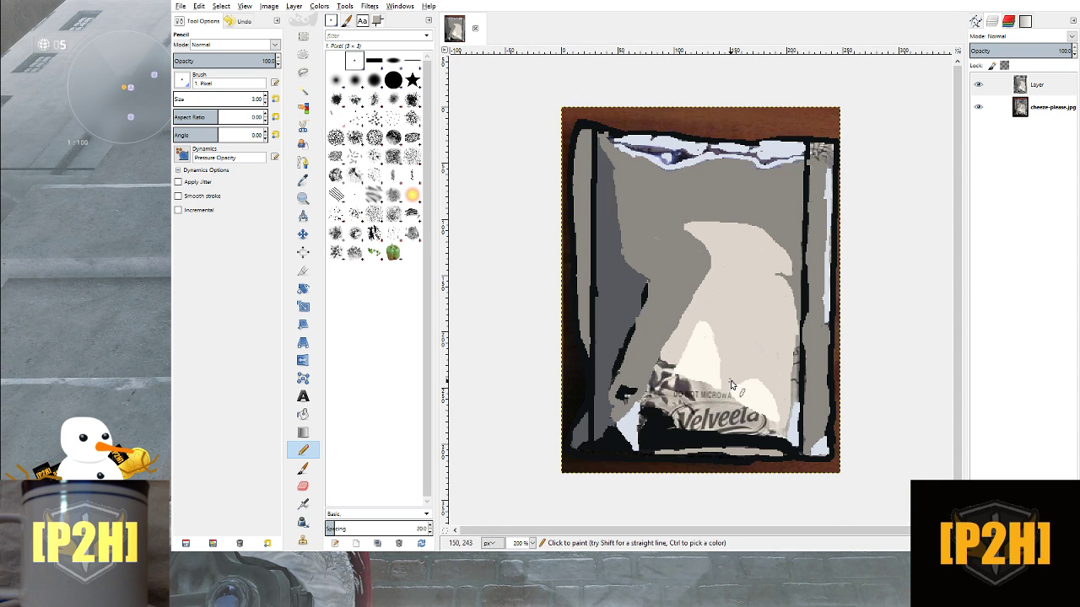
mouse_move(731, 385)
mouse_down()
mouse_move(740, 436)
mouse_move(723, 425)
mouse_move(758, 432)
mouse_up()
scroll(786, 360, up, 1)
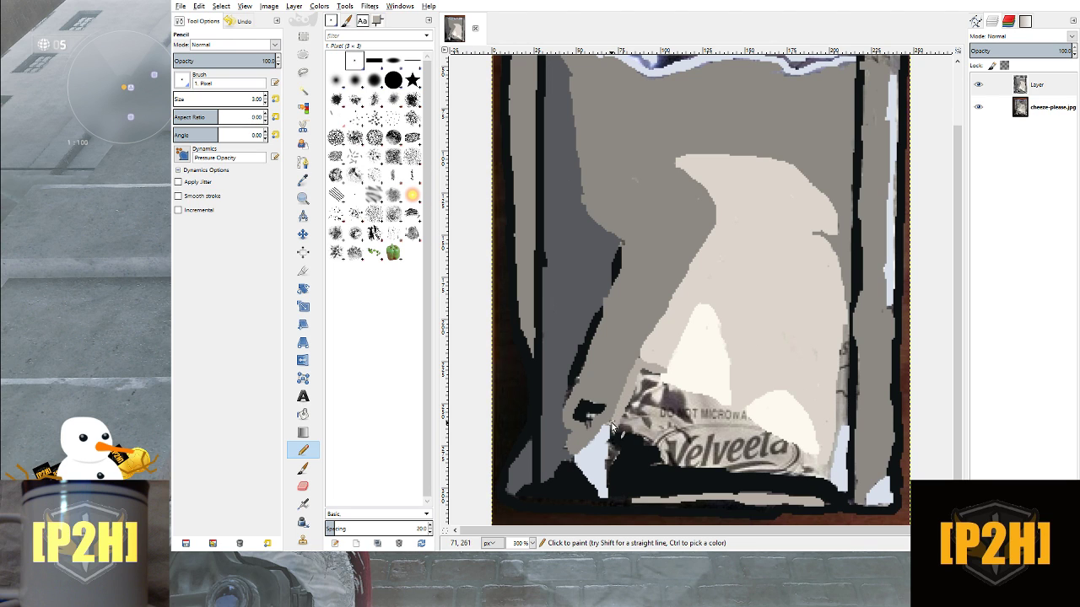
mouse_move(610, 446)
mouse_down()
mouse_move(661, 454)
mouse_move(666, 465)
mouse_move(653, 467)
mouse_move(828, 486)
mouse_up()
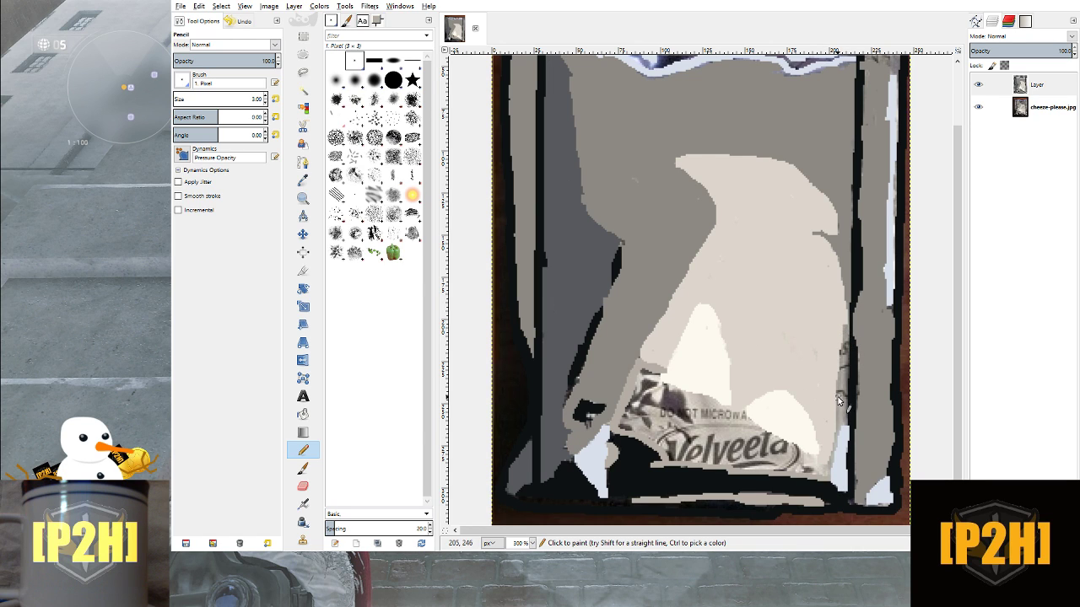
drag(846, 328, 847, 418)
drag(840, 380, 835, 447)
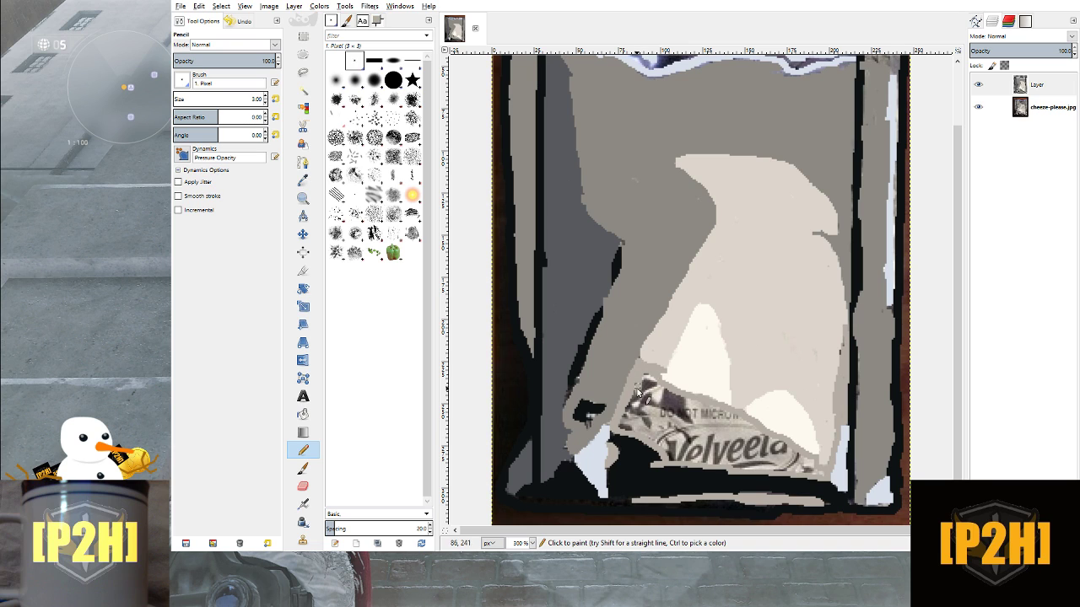
Fill the outlined Velveeta logo area with beige using Bucket Fill and pencil over the leftover dark specks
mouse_move(644, 437)
mouse_down()
mouse_move(682, 463)
mouse_move(822, 476)
mouse_move(740, 428)
mouse_up()
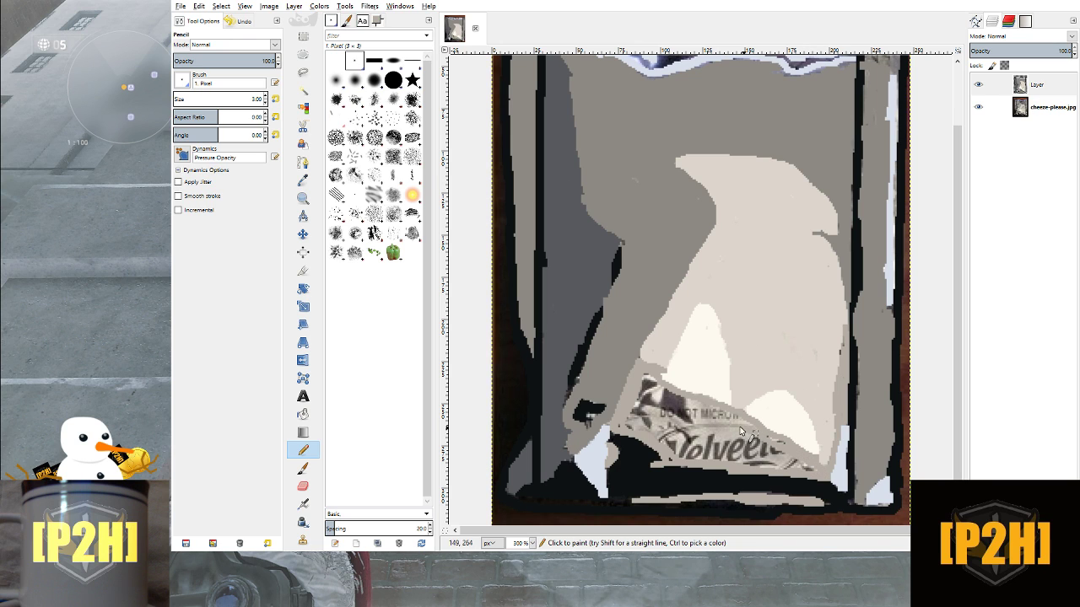
click(303, 413)
click(702, 439)
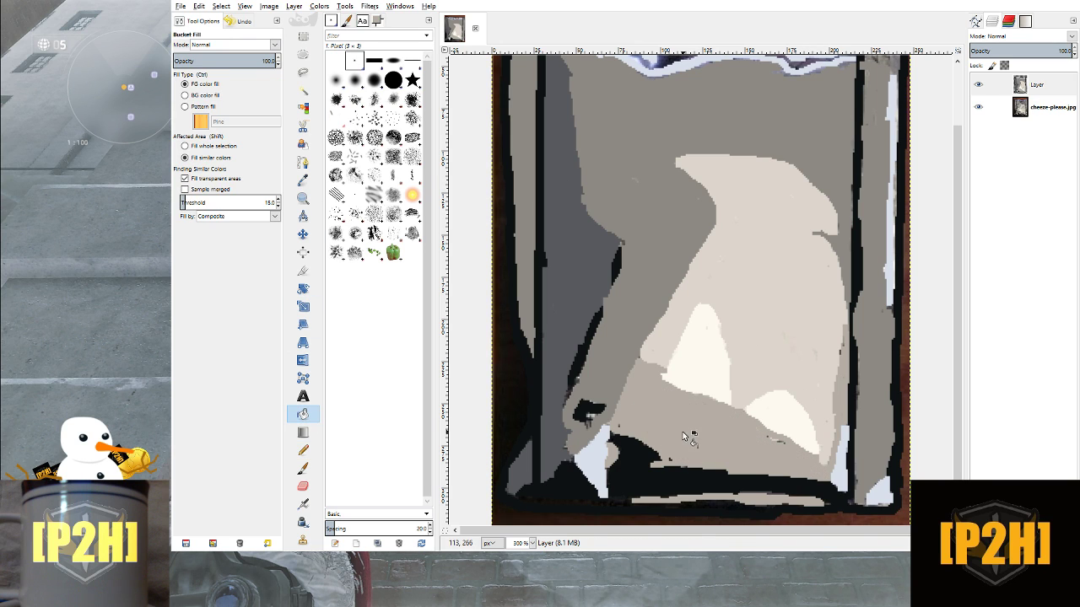
click(303, 450)
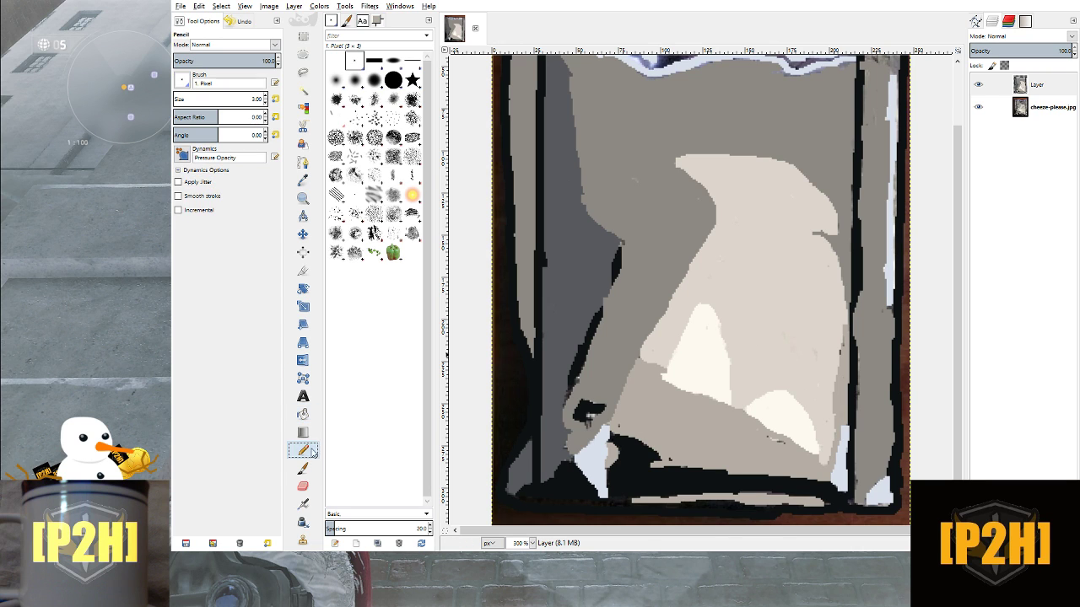
click(622, 426)
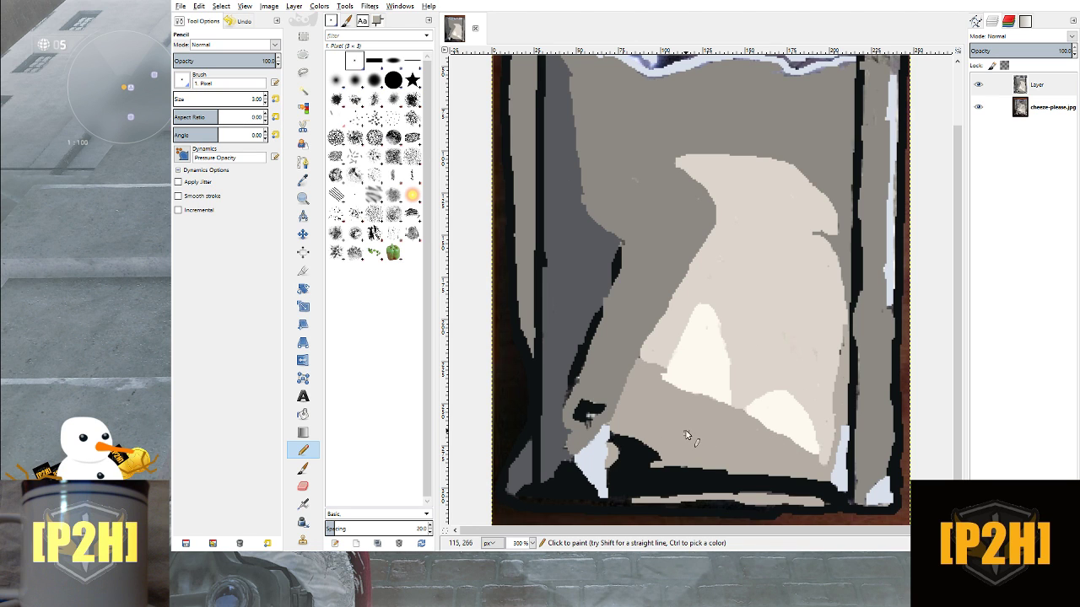
scroll(686, 428, down, 3)
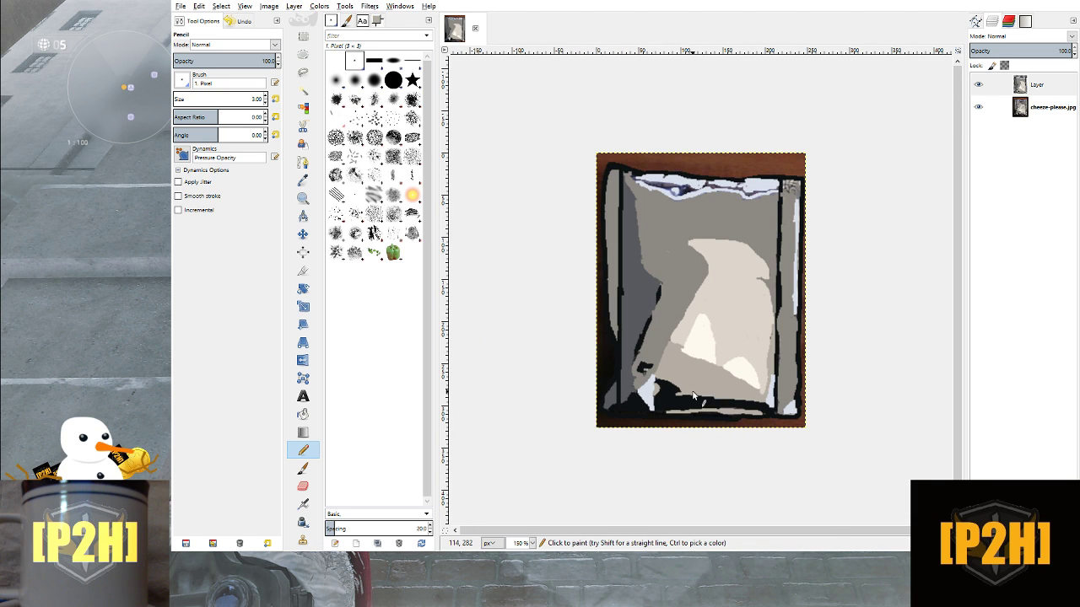
scroll(704, 345, up, 2)
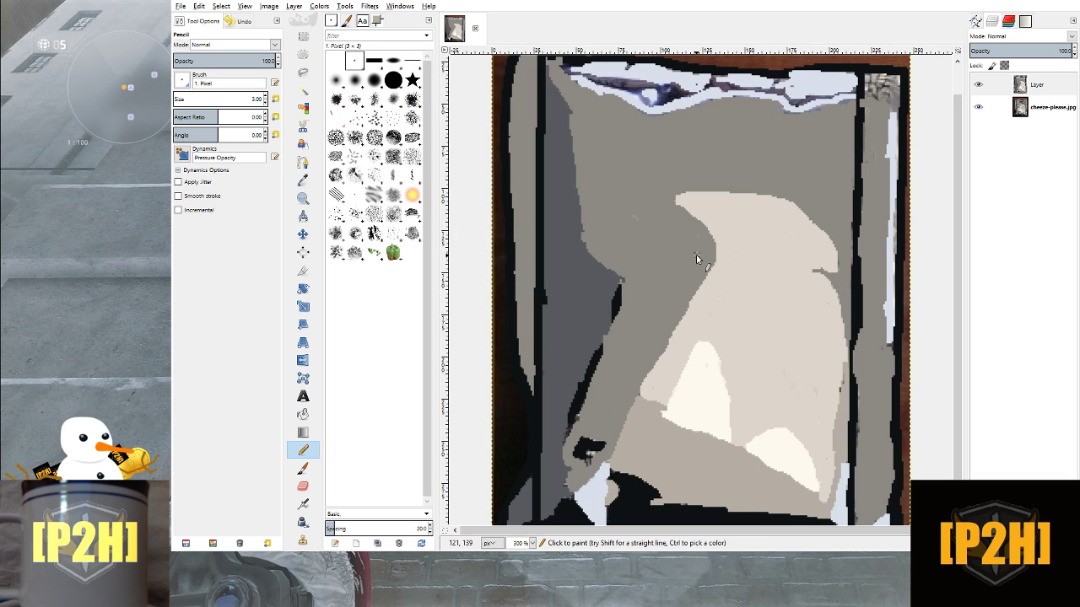
scroll(628, 159, up, 1)
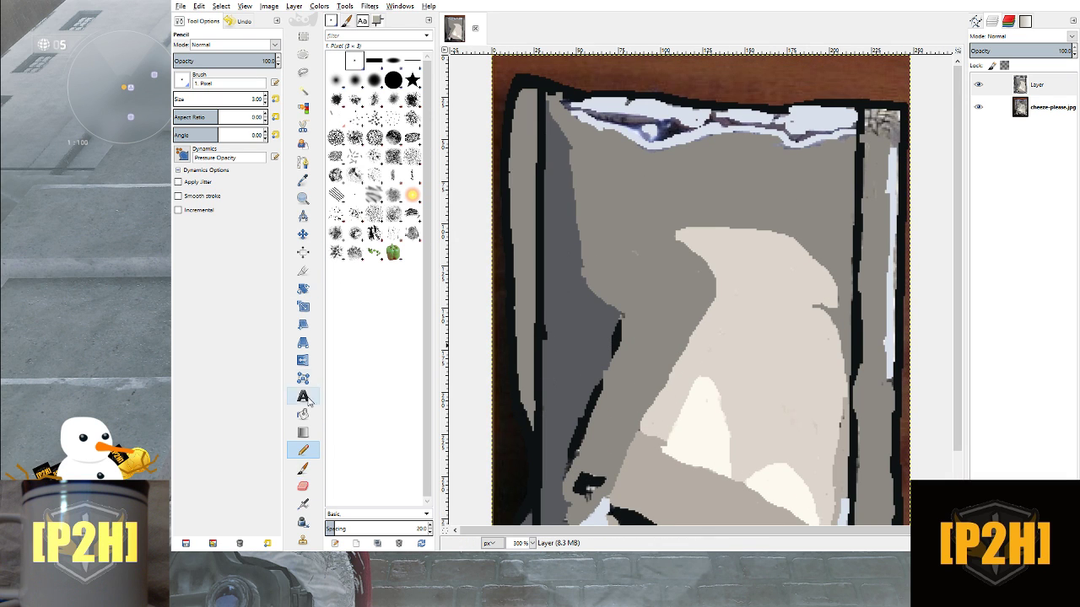
Sample the outline's black and pencil over the dark creases running through the white seal across the pouch's top
click(304, 180)
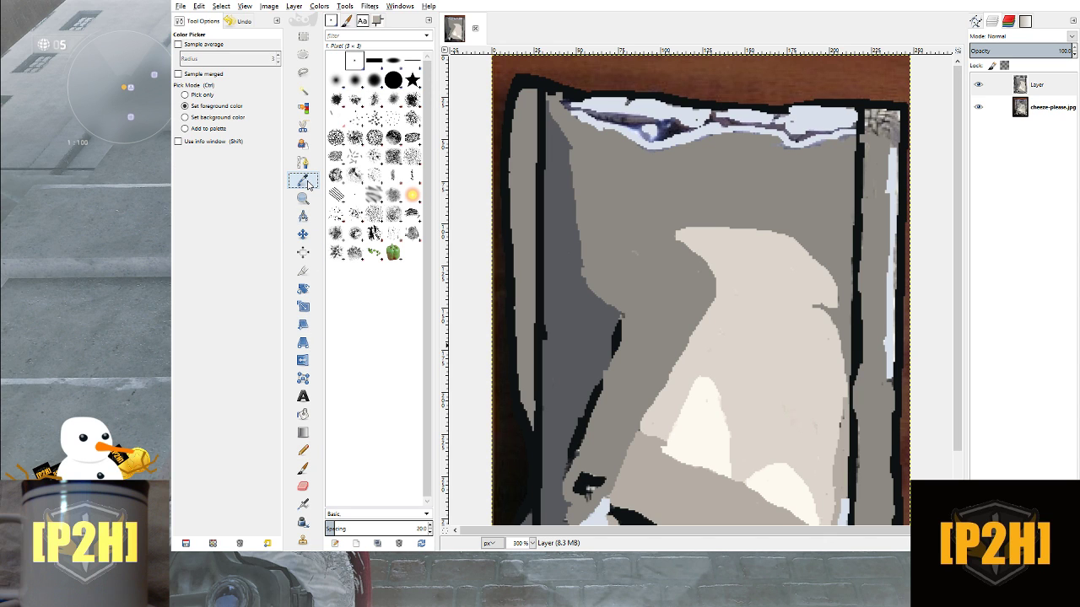
click(304, 449)
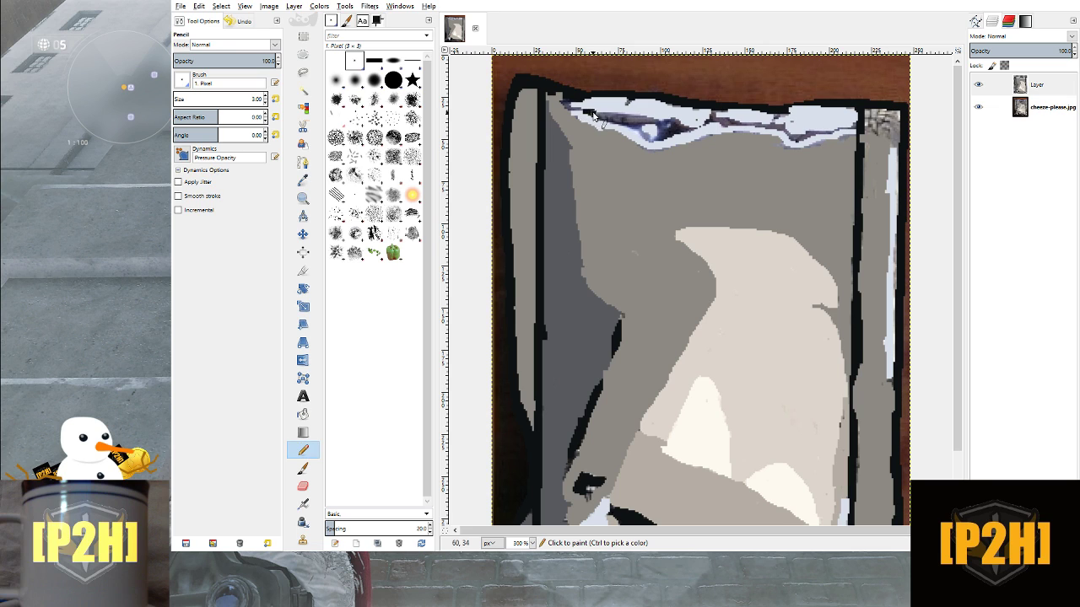
mouse_move(592, 118)
mouse_down()
mouse_move(643, 123)
mouse_move(658, 139)
mouse_move(685, 131)
mouse_move(667, 127)
mouse_up()
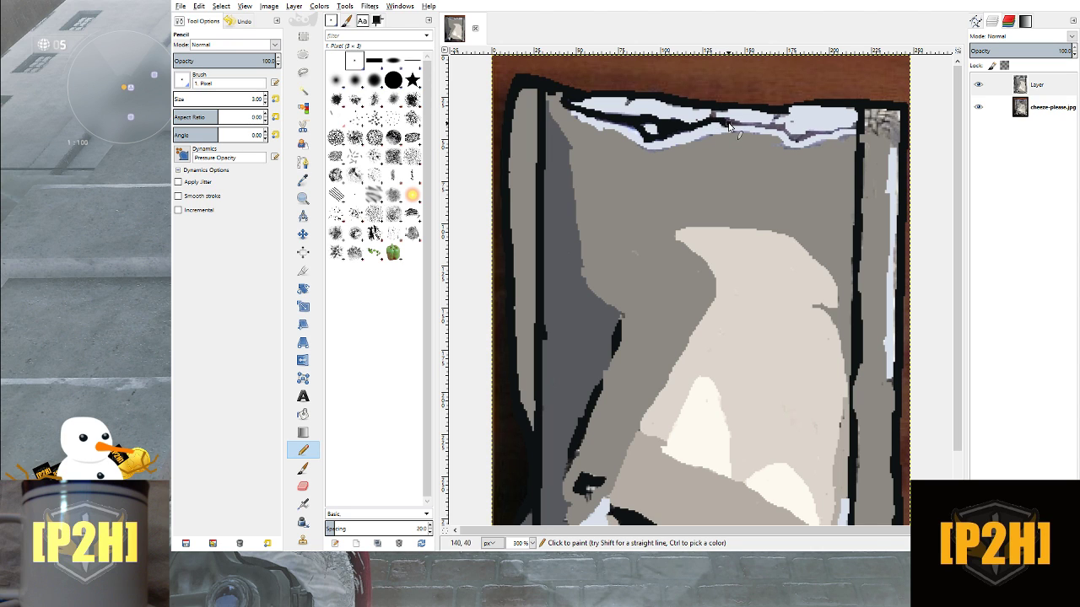
mouse_move(733, 124)
mouse_down()
mouse_move(796, 141)
mouse_move(849, 126)
mouse_up()
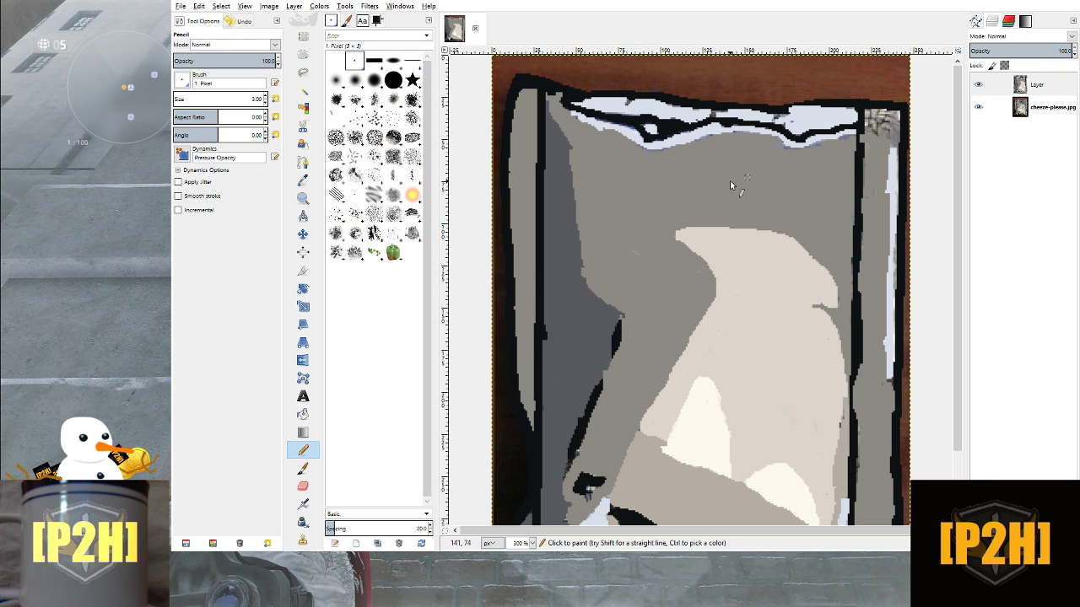
scroll(719, 286, down, 2)
scroll(719, 287, up, 2)
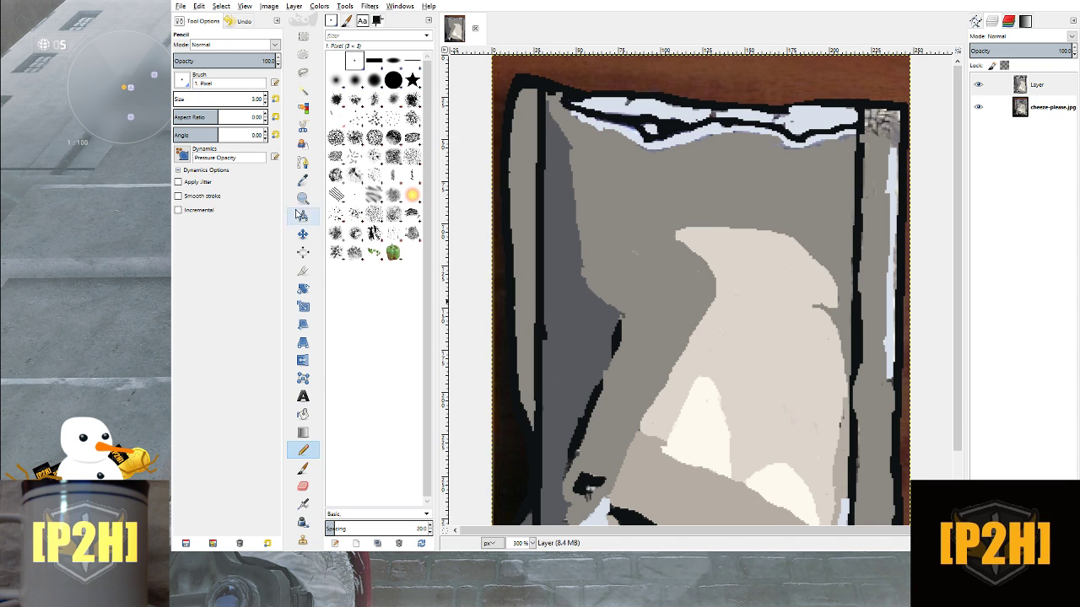
Pencil sampled grey over the unpainted top of the pouch's right strip, hide the photo layer and fill the strip's leftover gaps
click(303, 180)
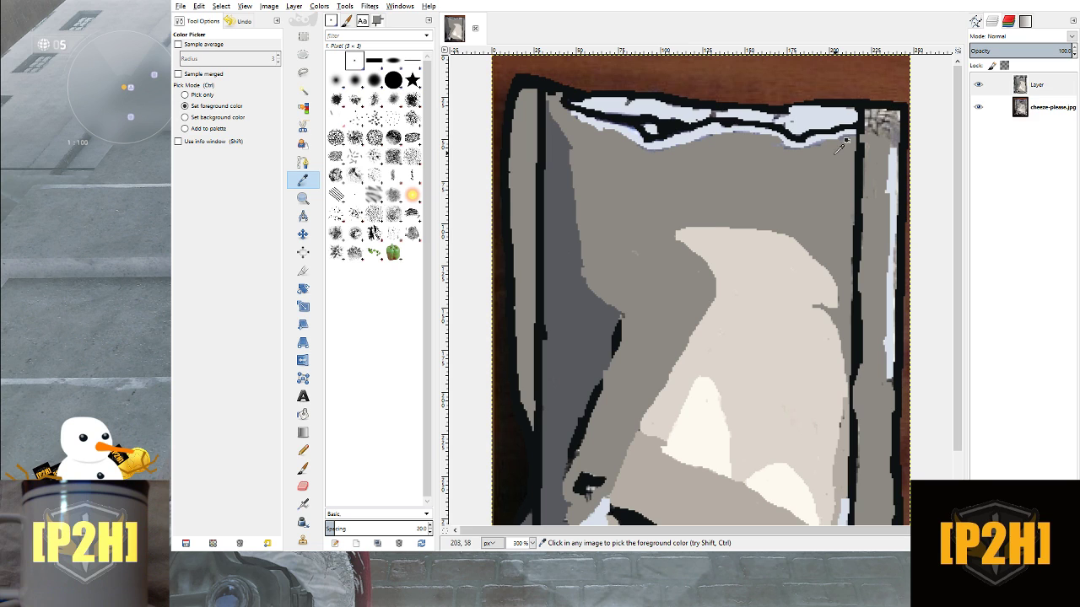
click(303, 450)
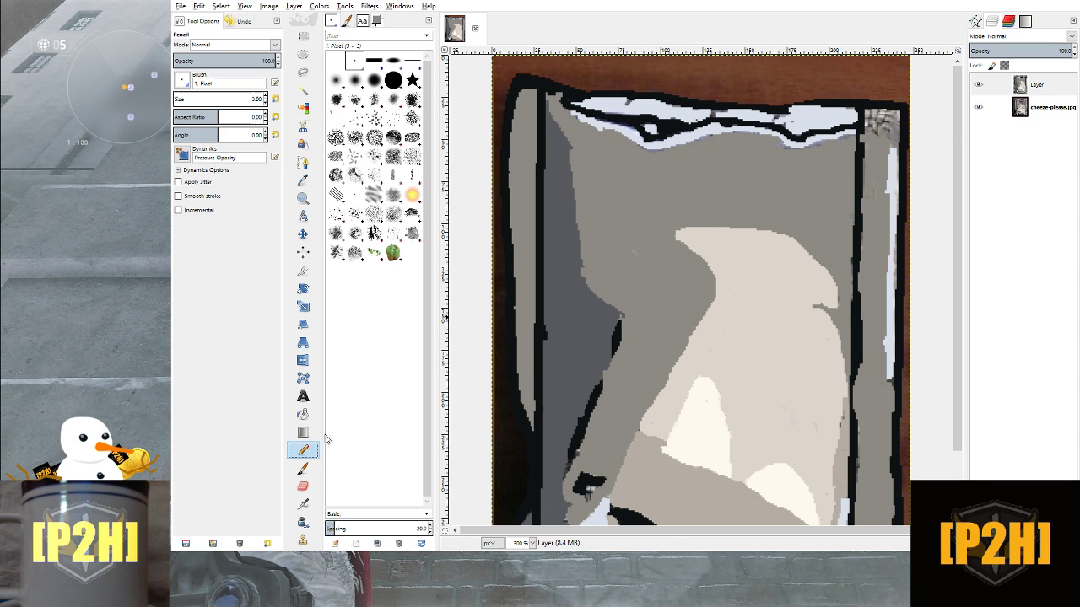
mouse_move(875, 136)
mouse_down()
mouse_move(888, 116)
mouse_move(872, 137)
mouse_move(869, 118)
mouse_move(891, 117)
mouse_move(872, 113)
mouse_move(884, 148)
mouse_move(894, 131)
mouse_move(890, 147)
mouse_move(889, 115)
mouse_move(895, 144)
mouse_up()
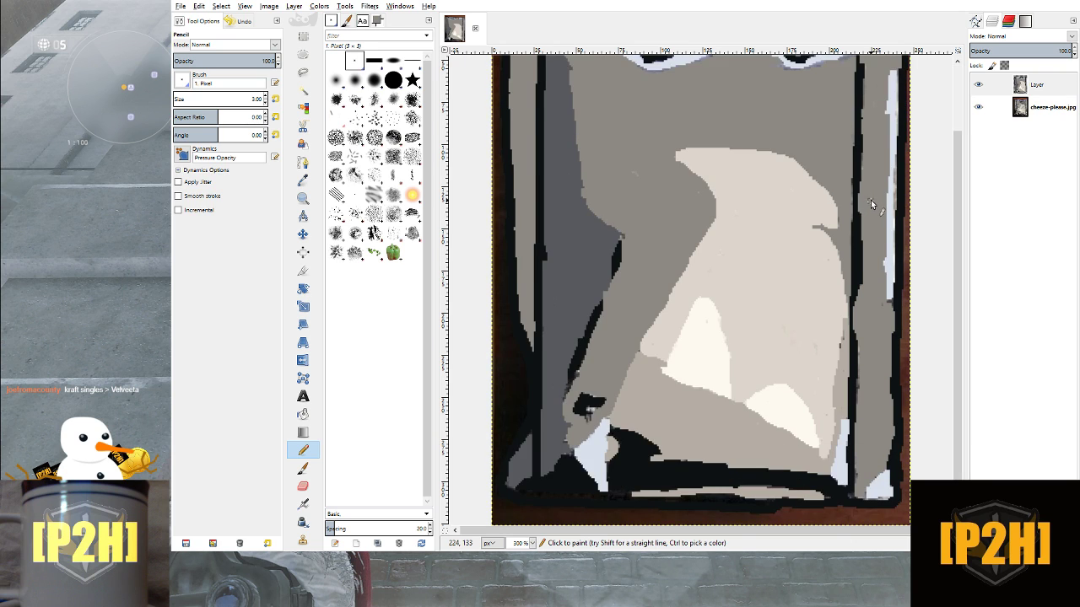
click(978, 107)
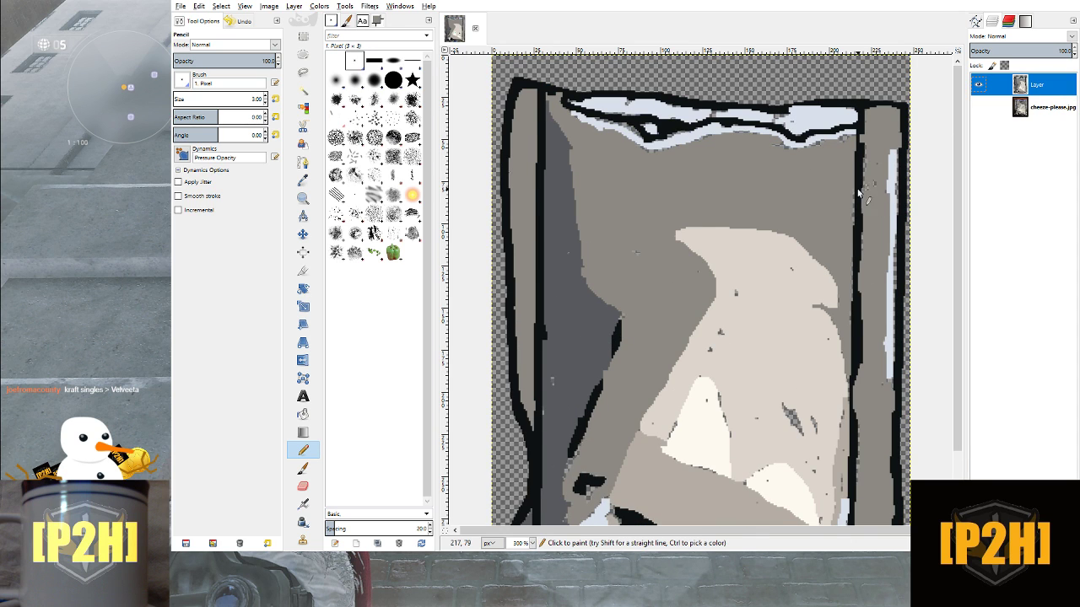
mouse_move(868, 178)
mouse_down()
mouse_move(871, 152)
mouse_move(865, 158)
mouse_up()
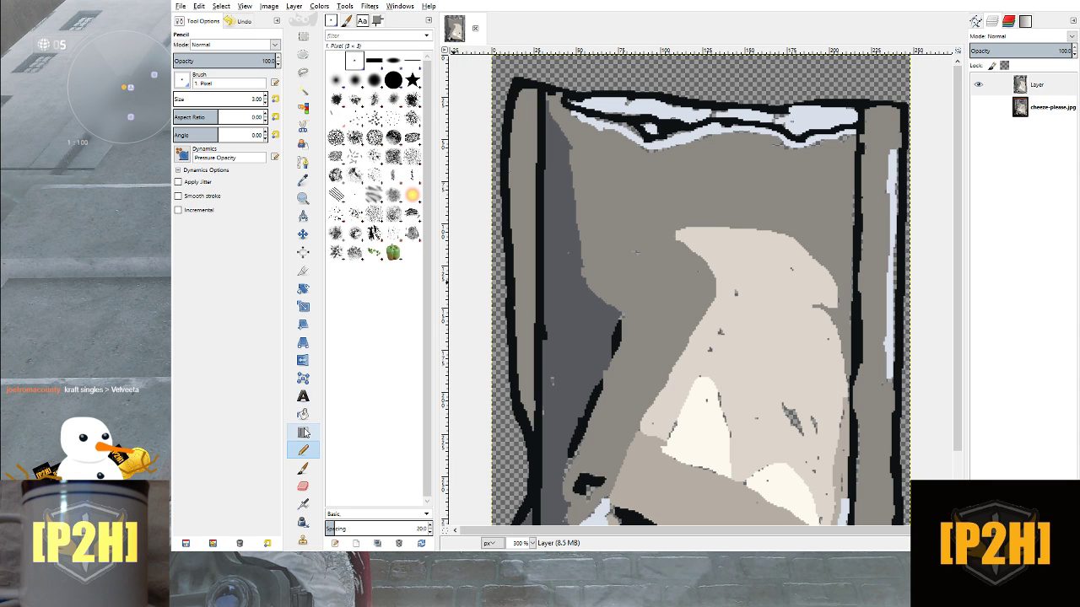
Sample the light beige and pencil over the transparent specks scattered across the large light area of the front panel
click(302, 182)
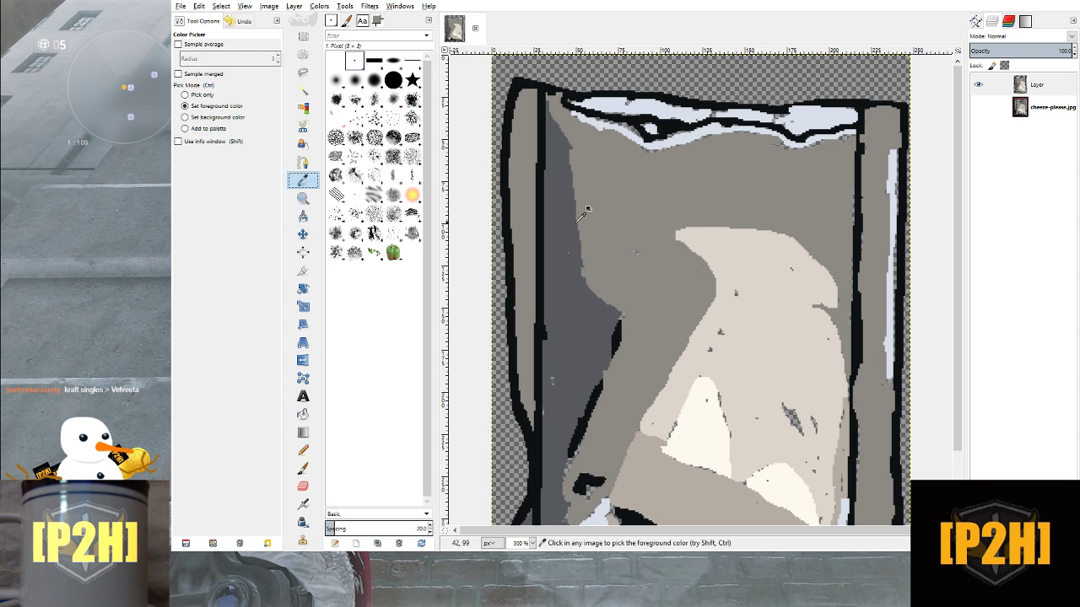
click(309, 452)
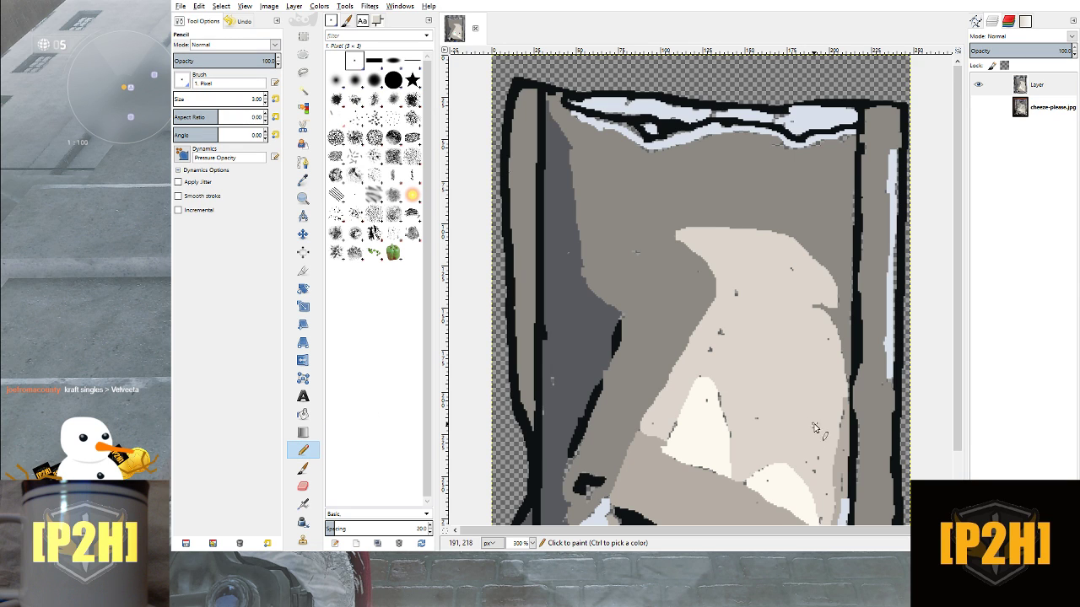
click(758, 424)
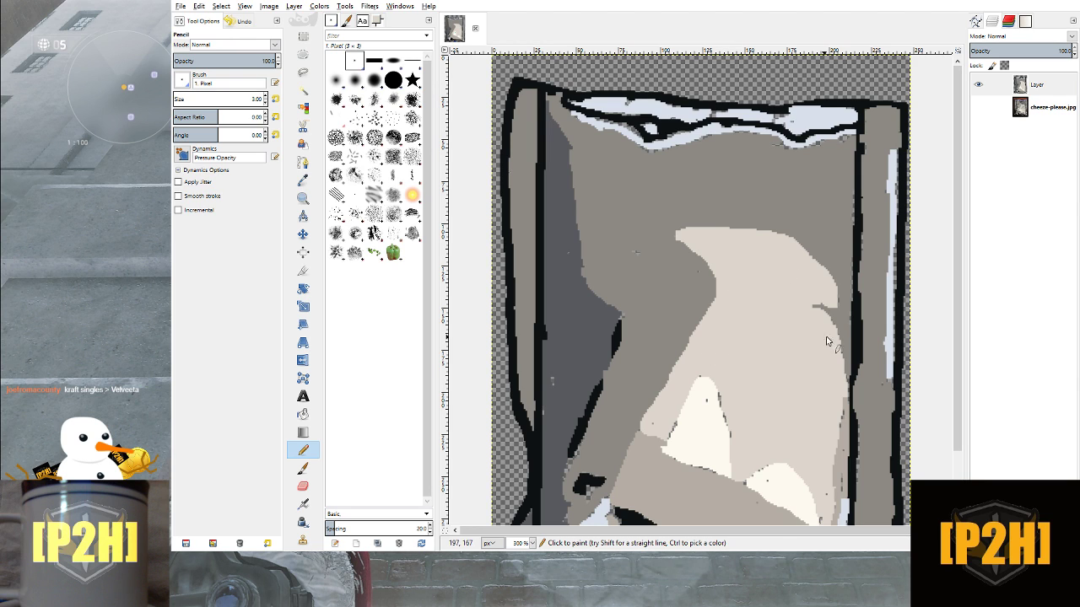
Check the bottom edge against the photo layer, sample black and fill the transparent gaps between the black band and outline
scroll(829, 379, down, 3)
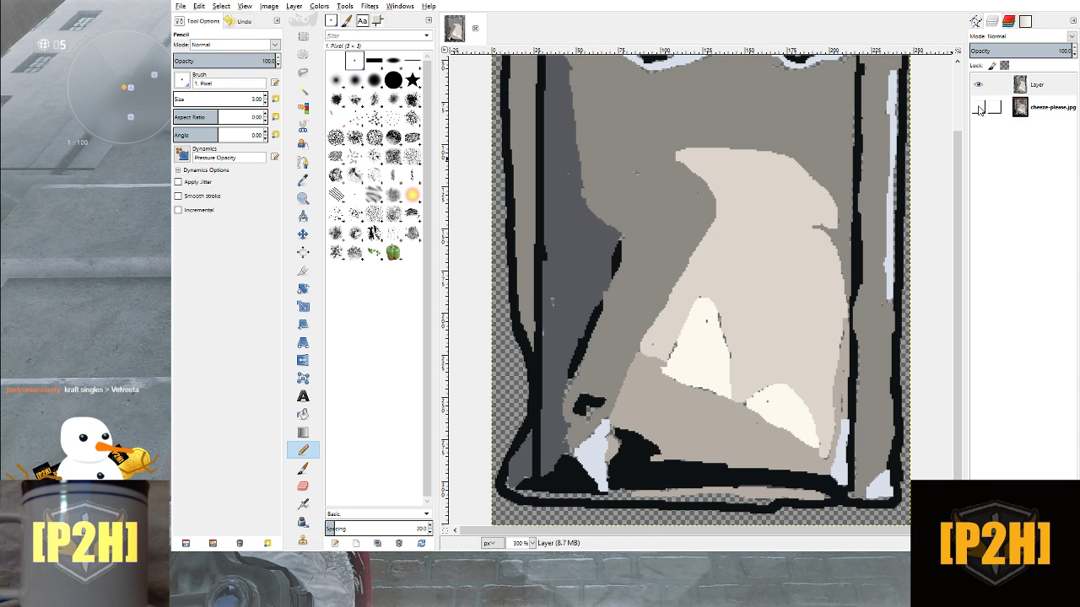
click(1038, 84)
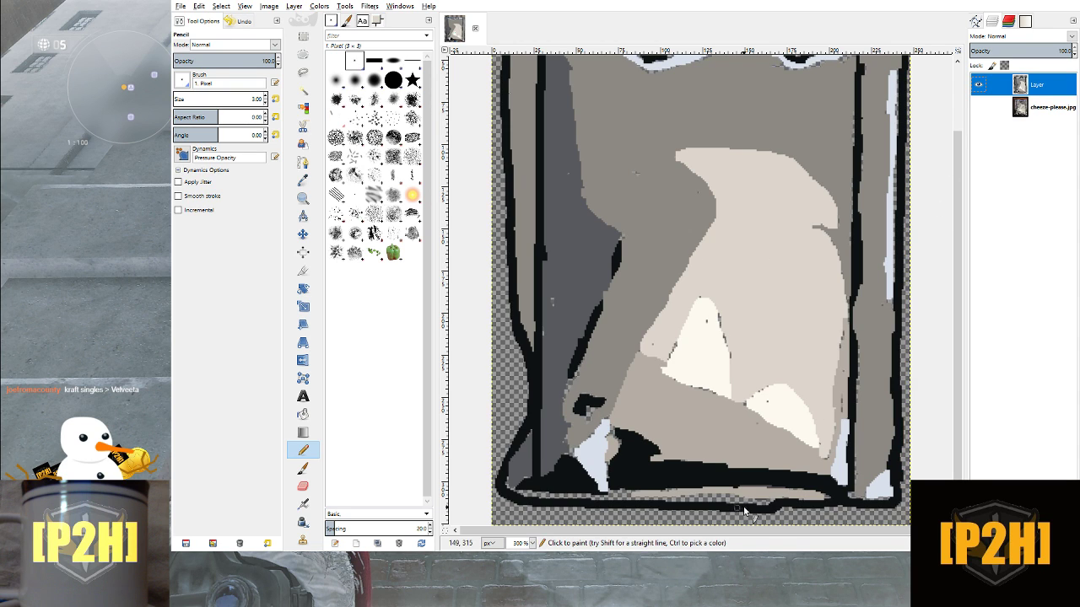
click(979, 108)
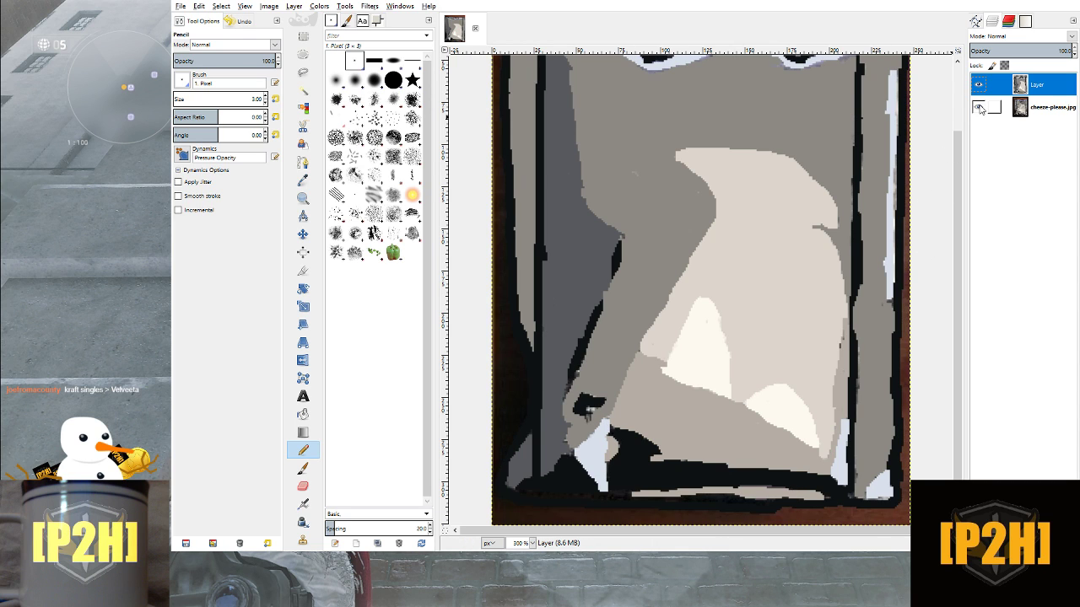
click(979, 108)
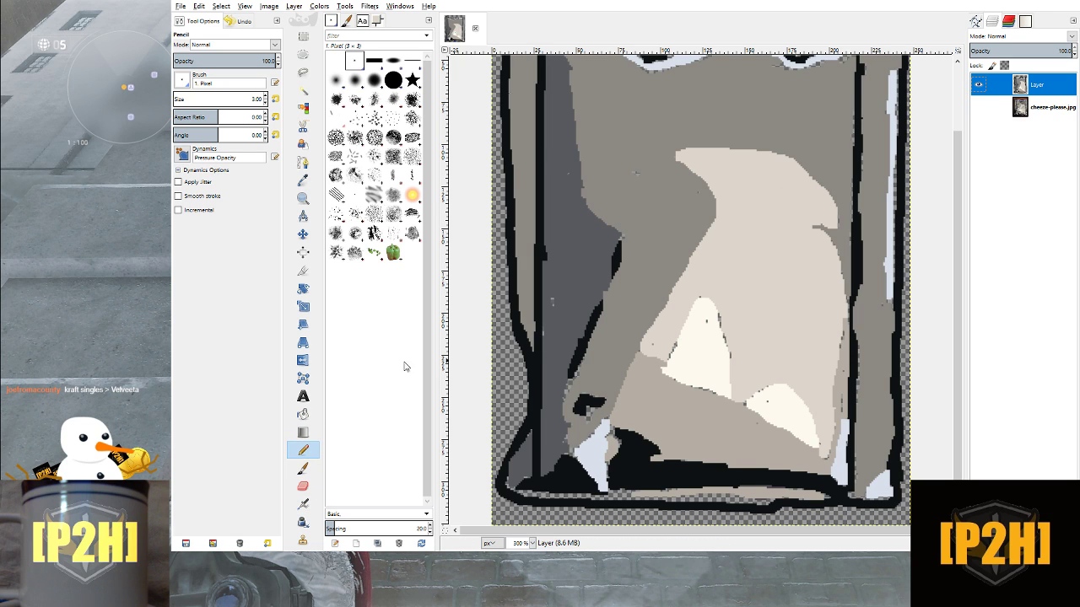
click(302, 180)
click(616, 481)
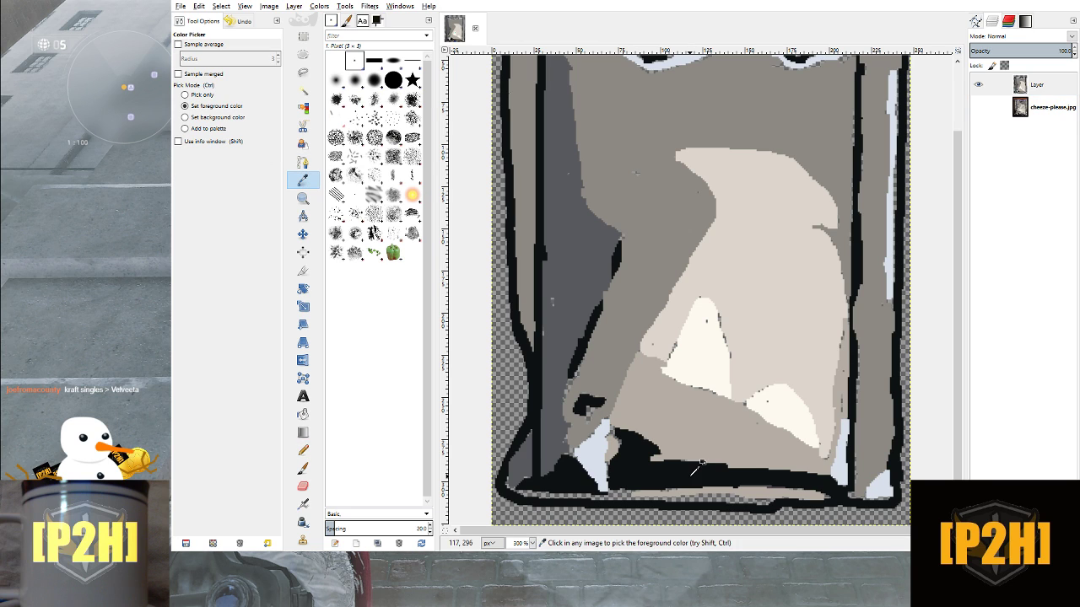
click(304, 453)
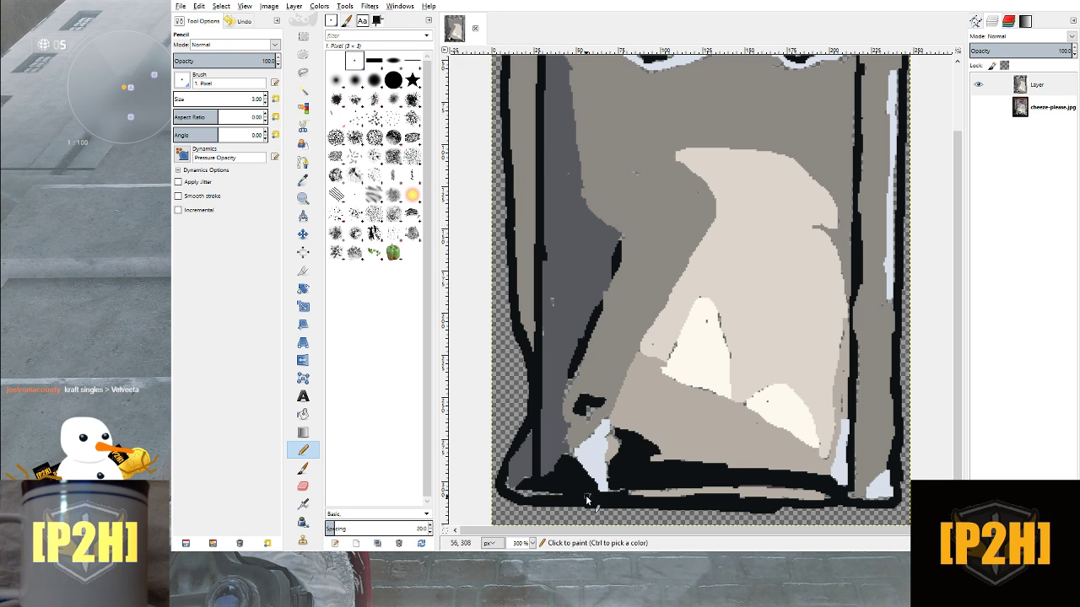
click(540, 502)
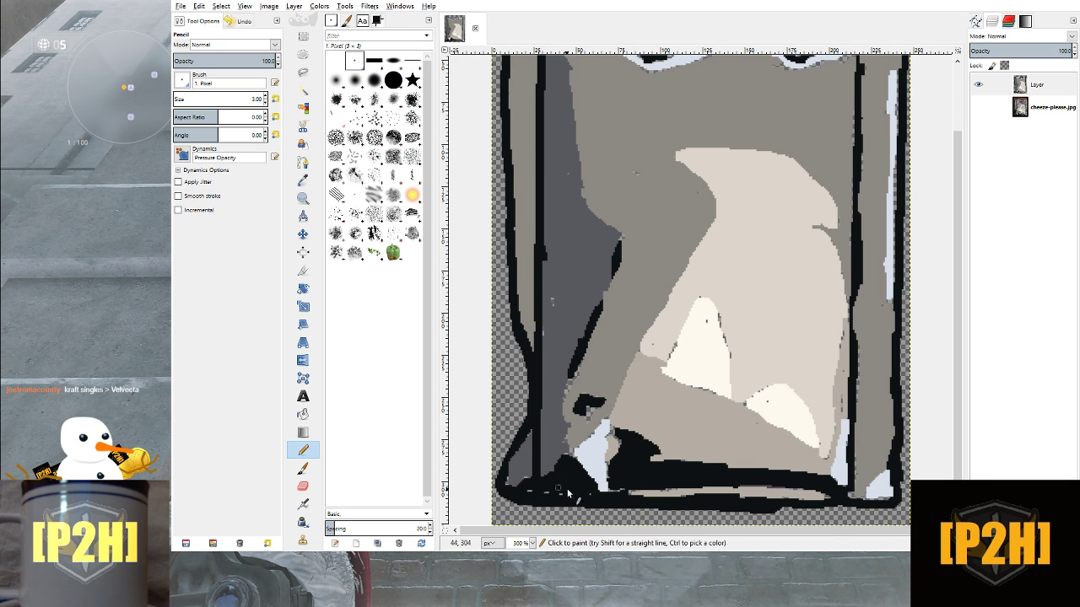
scroll(572, 493, up, 3)
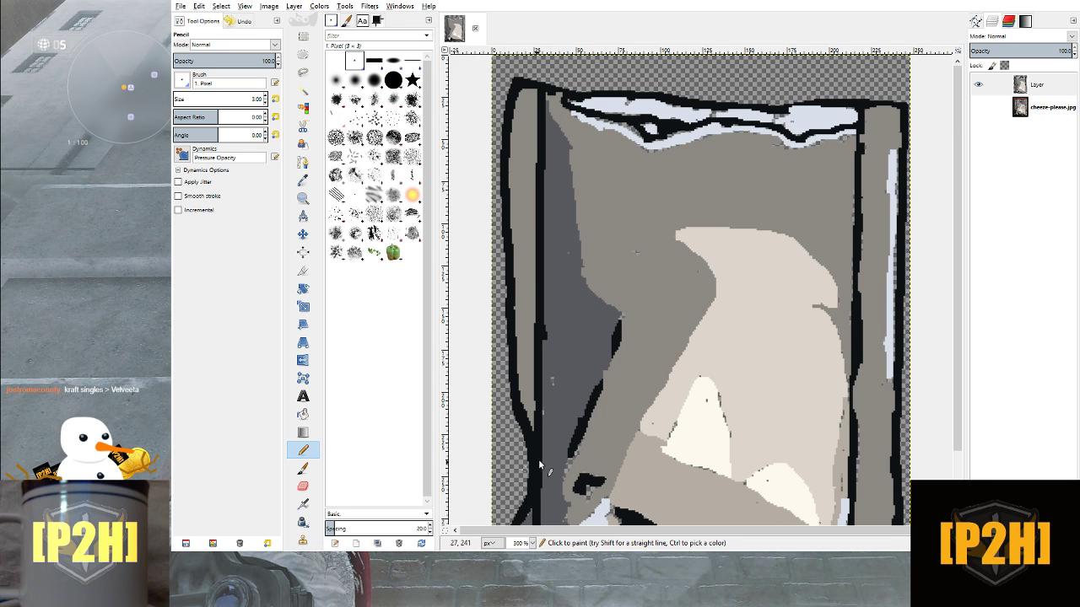
scroll(538, 459, down, 3)
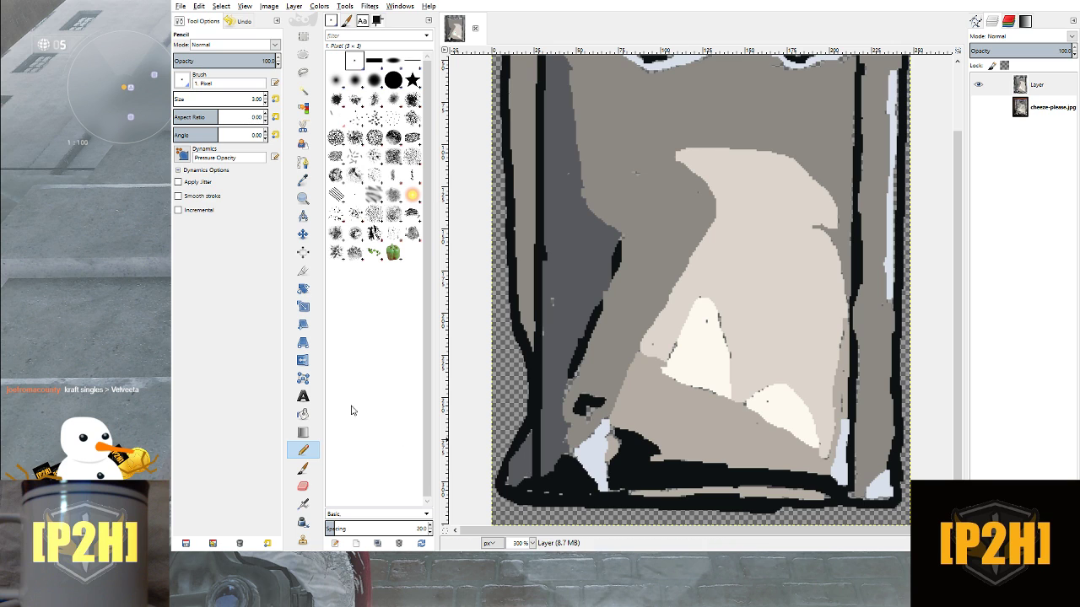
Pencil sampled colours over the transparent gaps around the small black mark at the pouch's lower left and the grey panel's specks
click(978, 108)
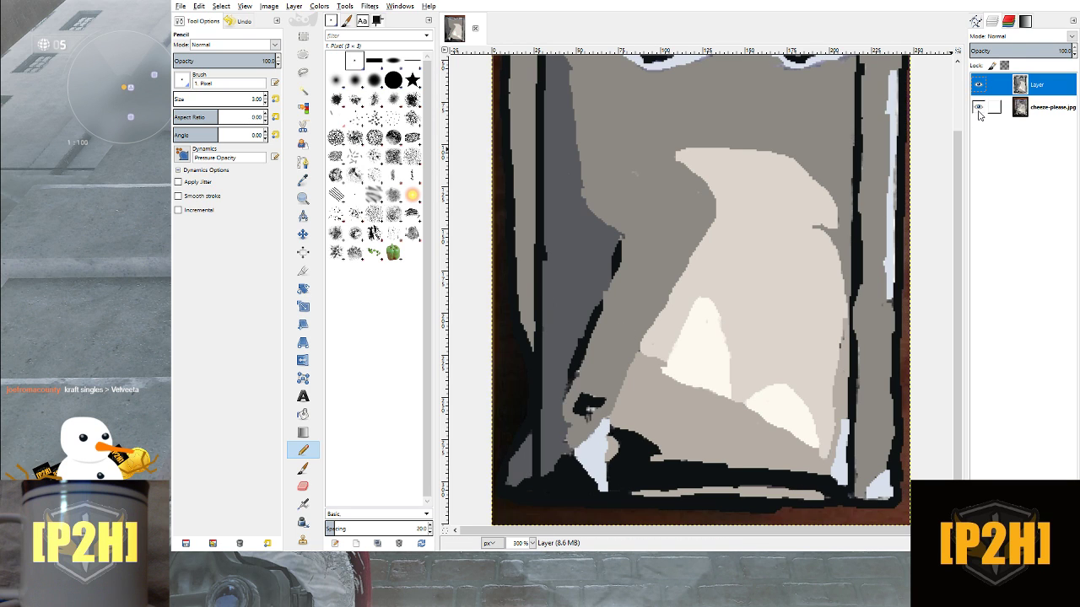
click(979, 108)
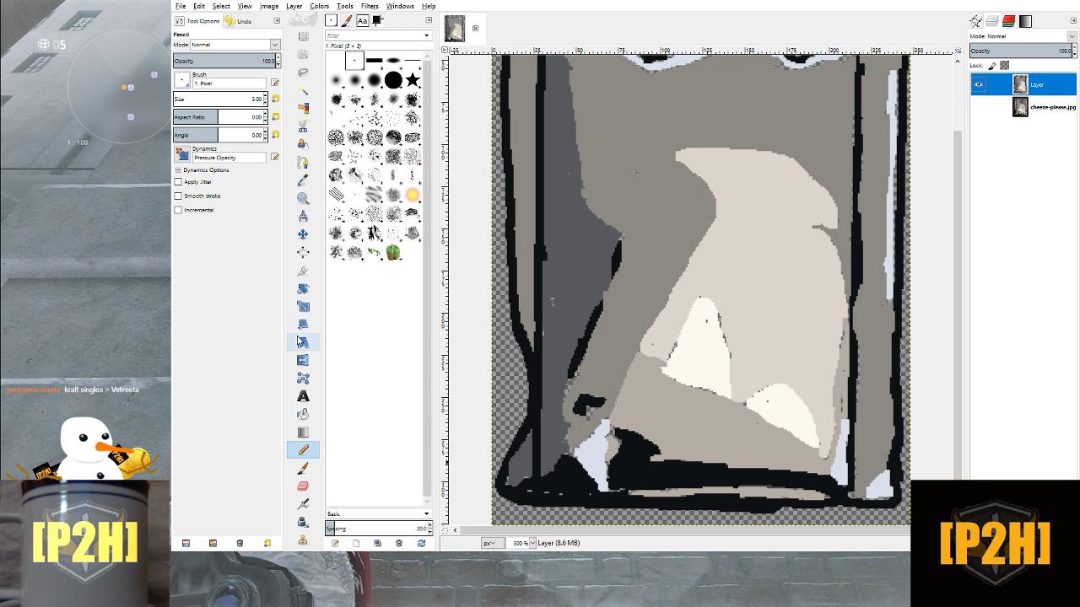
click(303, 180)
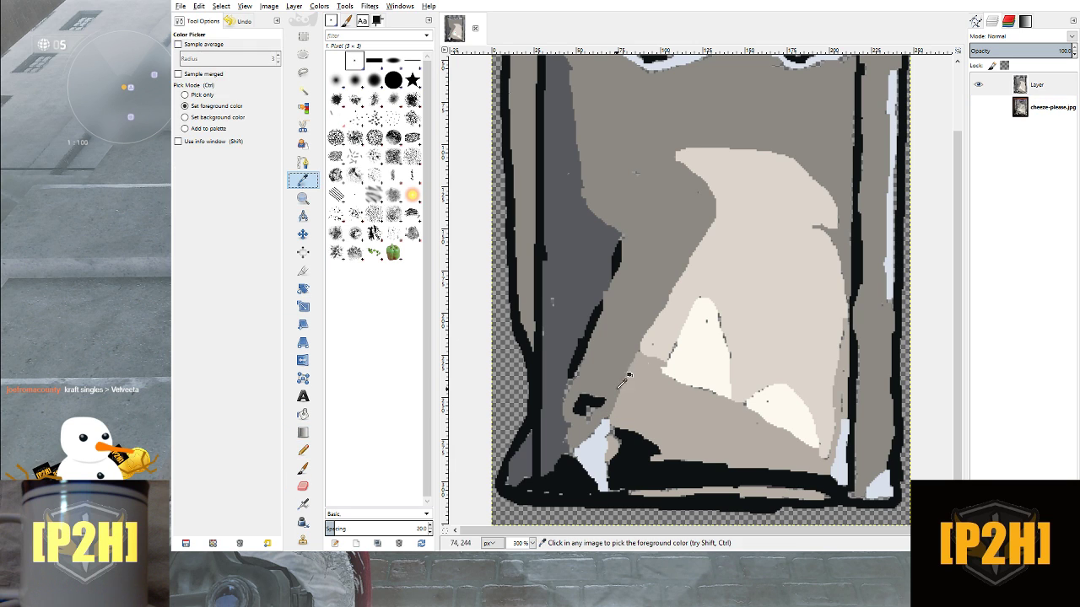
click(303, 449)
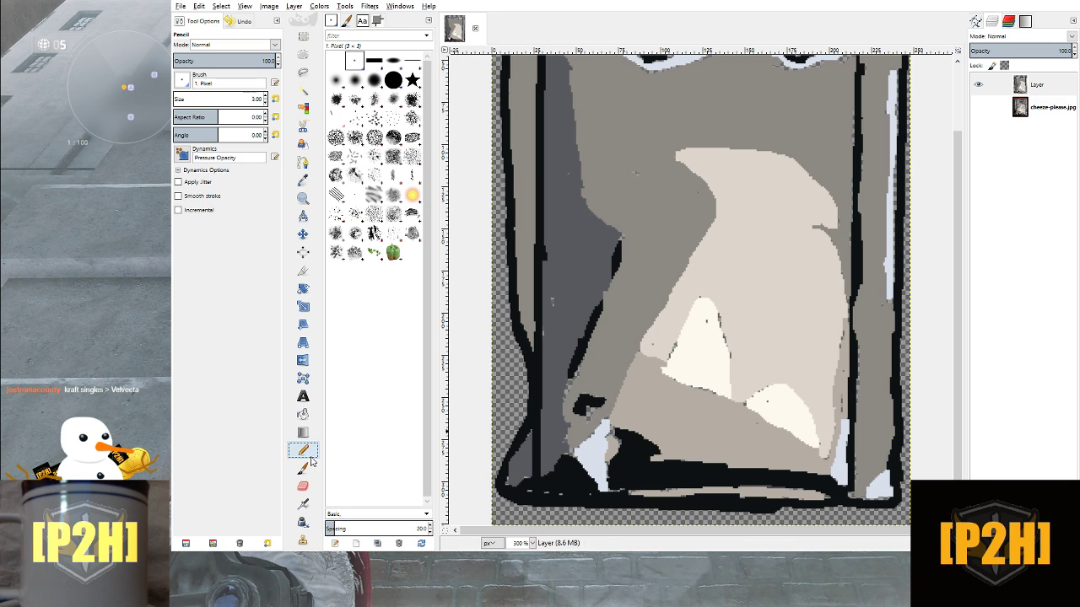
click(581, 418)
ctrl+click(584, 405)
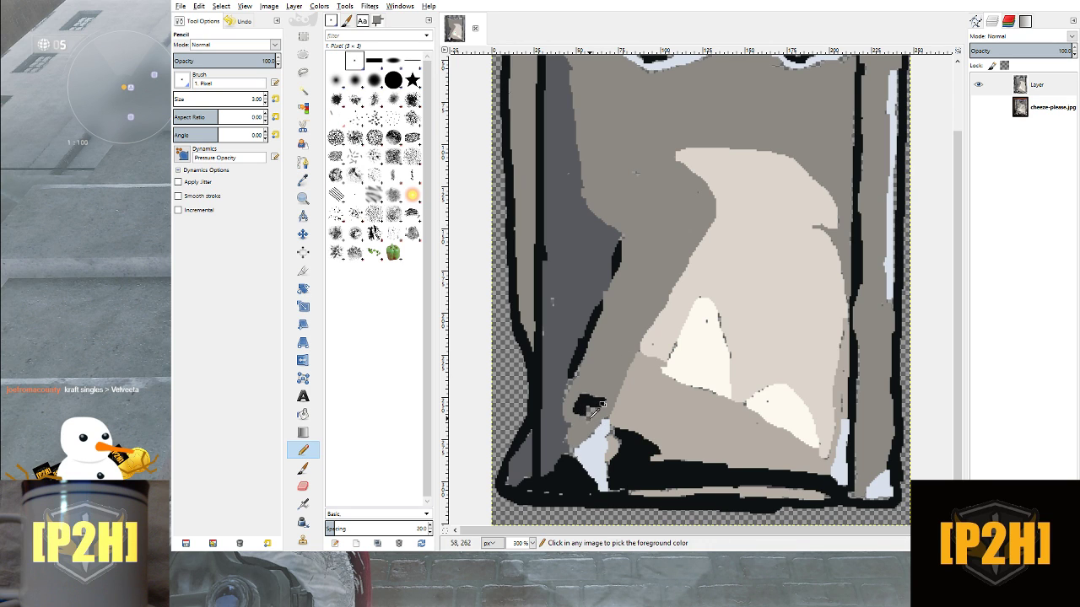
drag(579, 409, 586, 412)
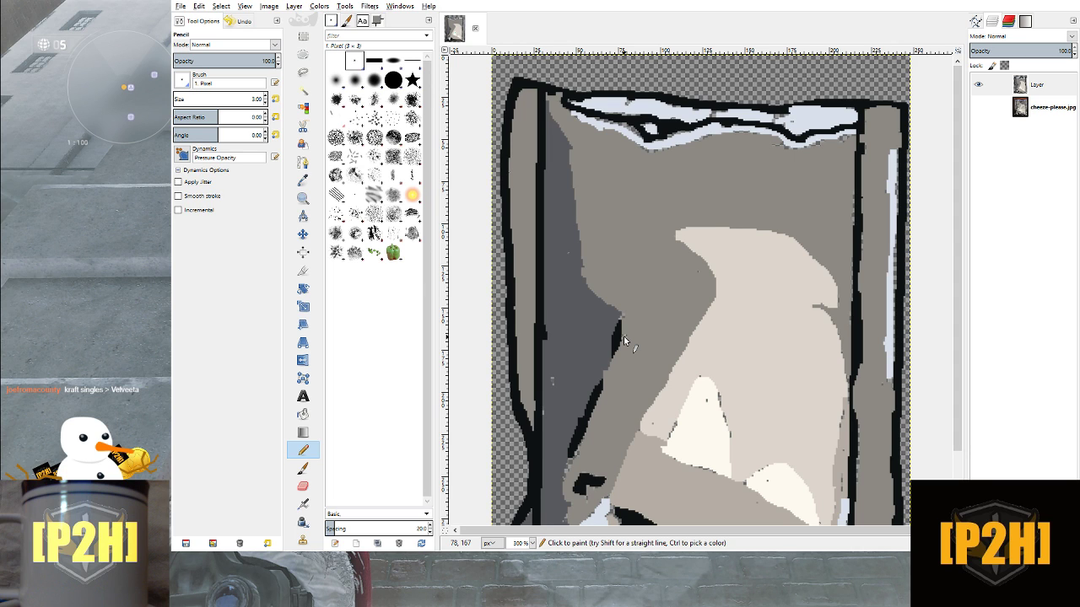
scroll(646, 323, down, 2)
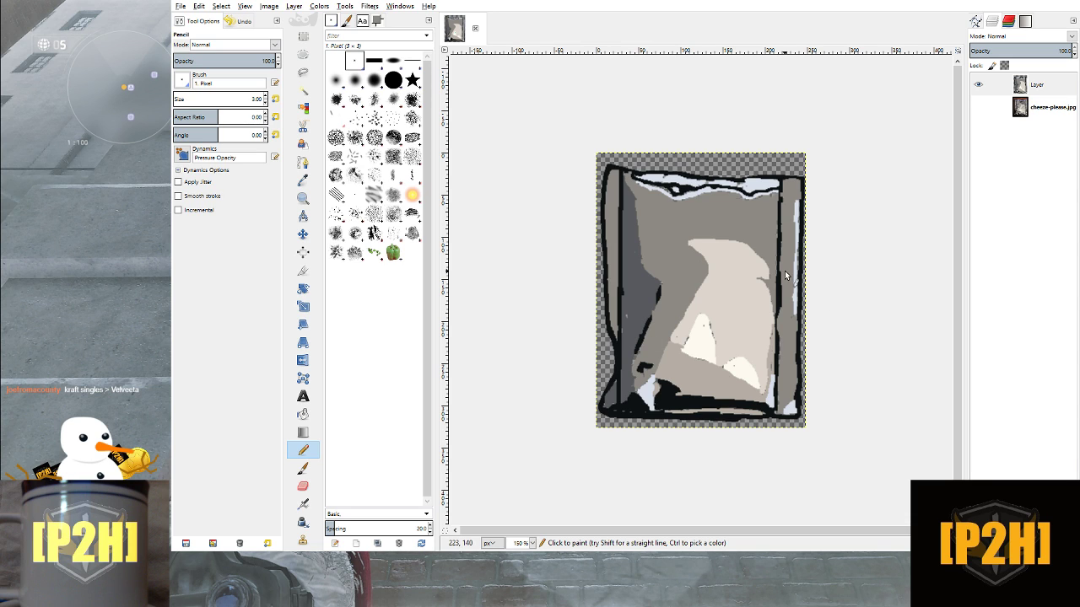
Show the photo layer again and touch up the left end of the white top seal and the edge of the lower-left white fold
click(979, 107)
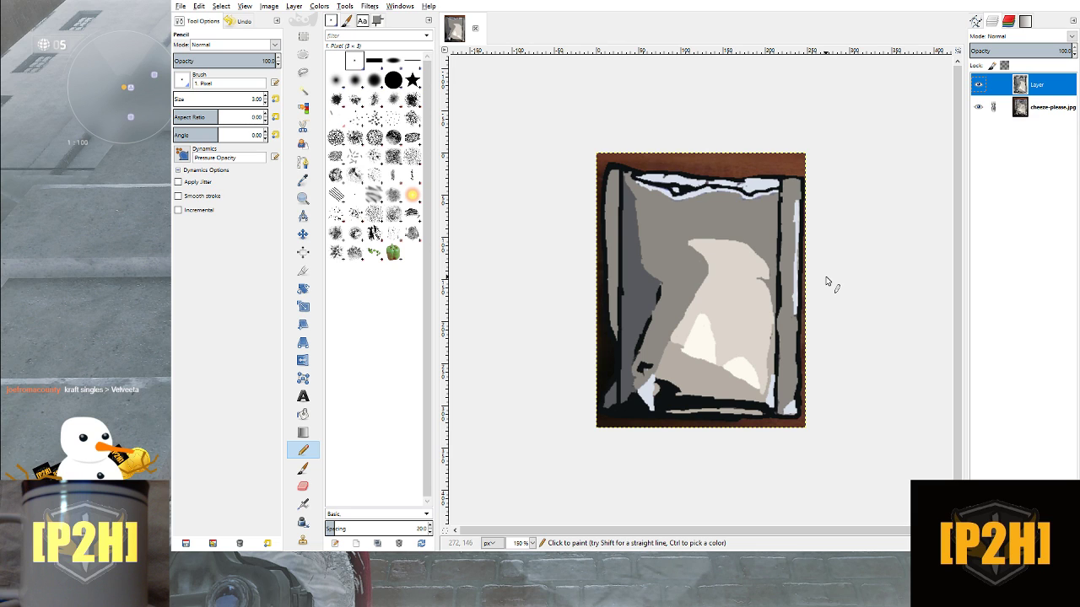
key(1)
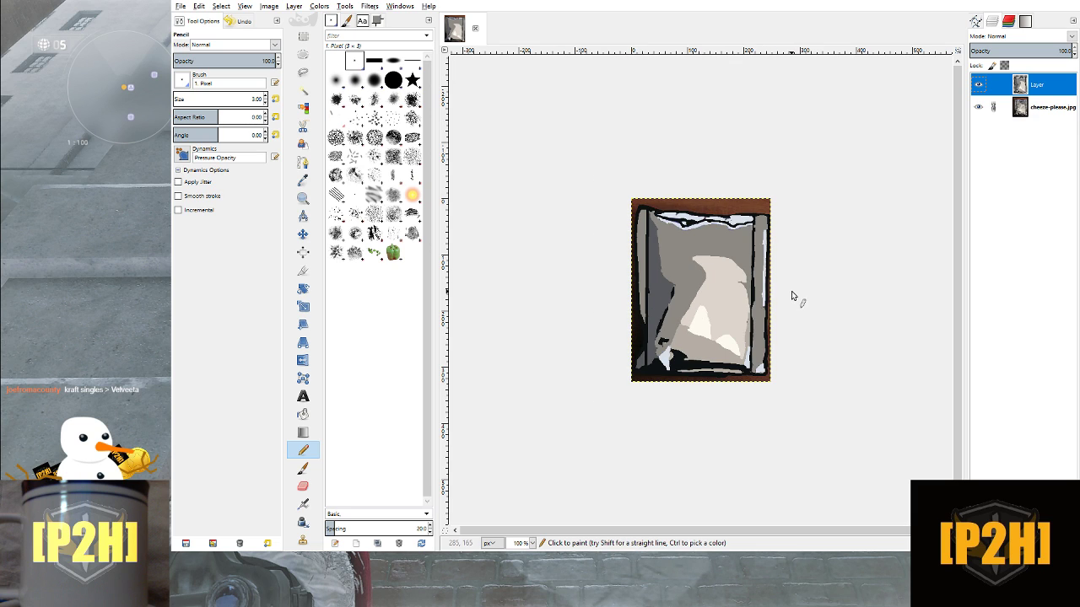
scroll(732, 282, up, 3)
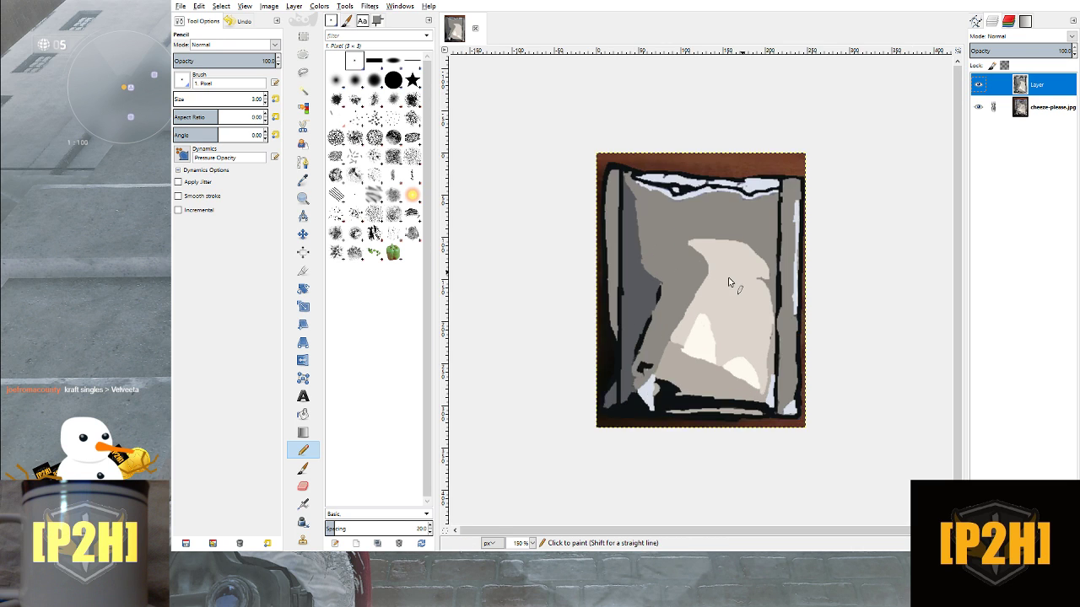
scroll(729, 282, down, 1)
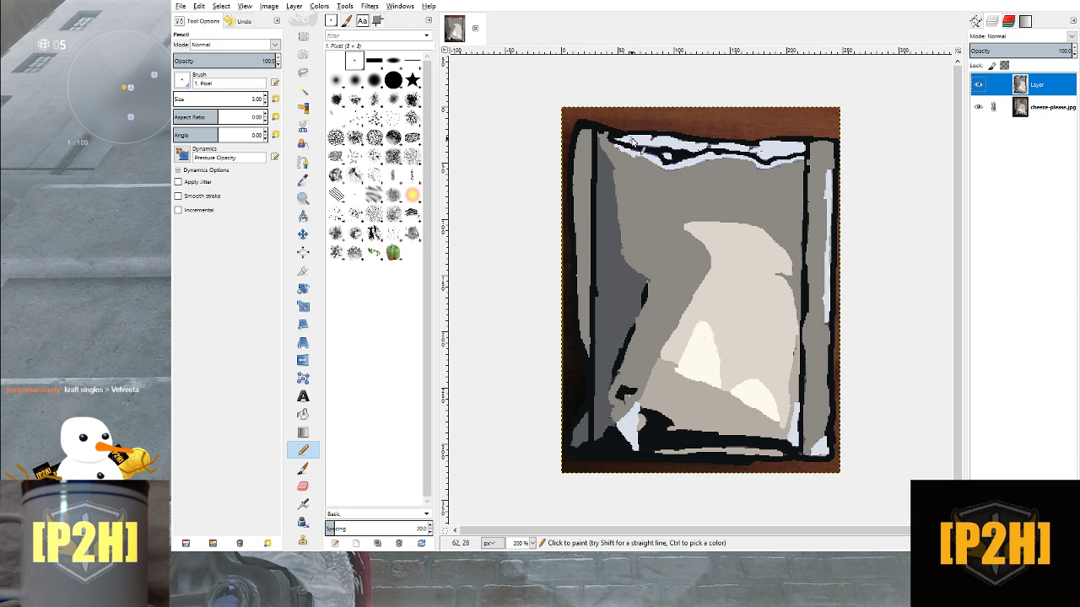
drag(604, 135, 623, 138)
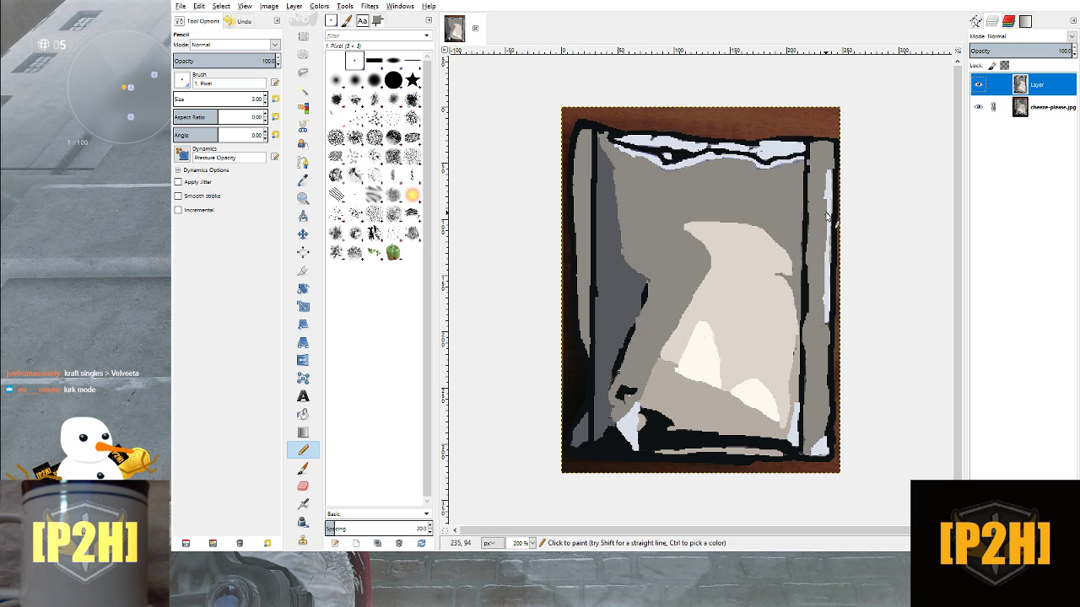
drag(609, 413, 617, 420)
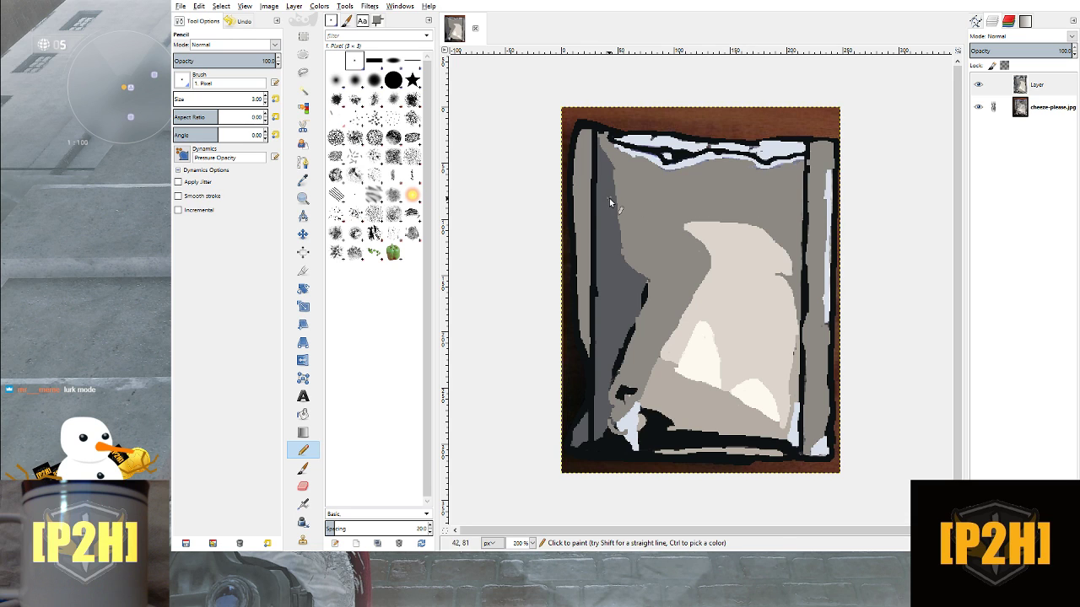
Add a new transparent layer named CheezePleeze above the traced layer and set the pencil size to 8
click(1018, 244)
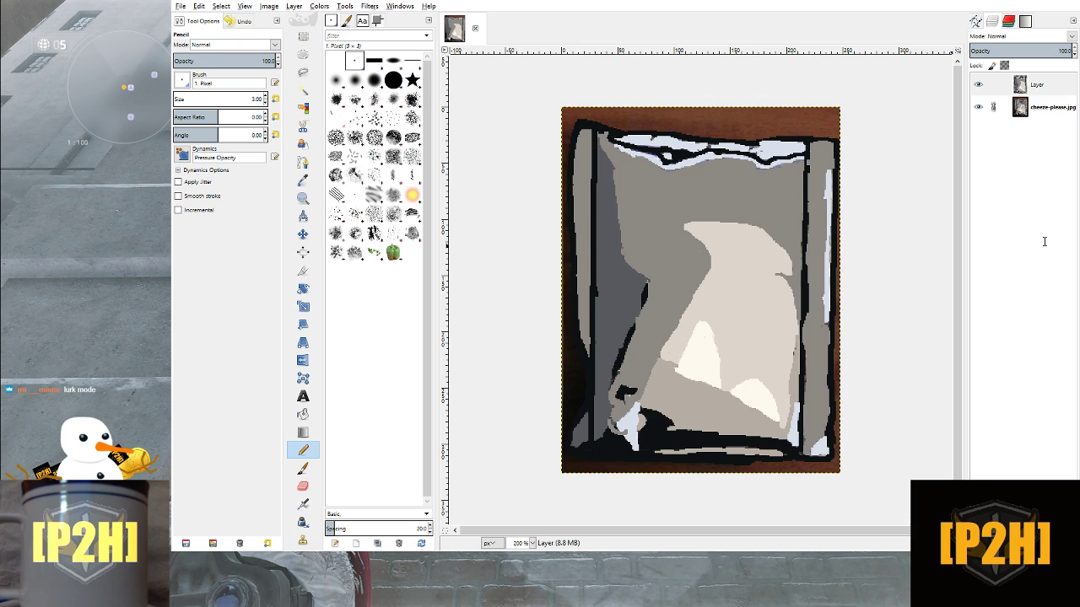
key(Return)
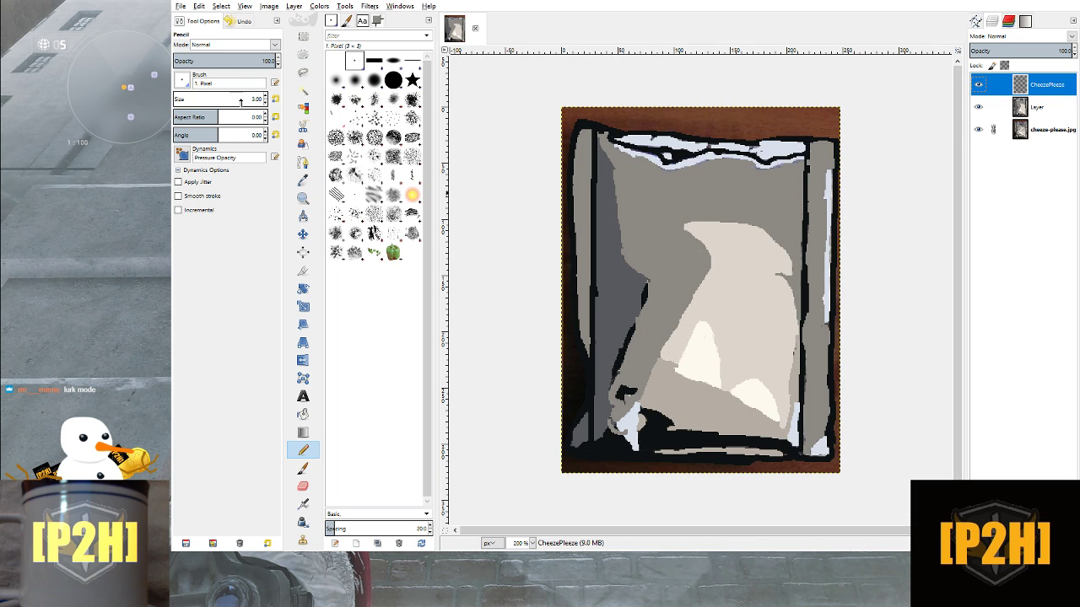
click(266, 96)
click(266, 97)
click(265, 96)
click(266, 96)
click(265, 96)
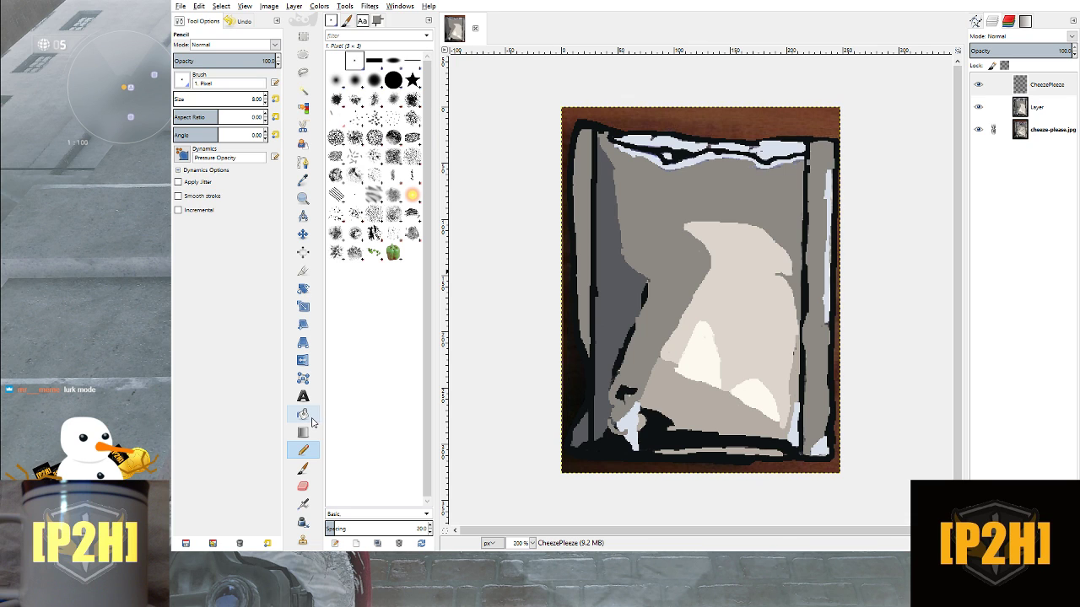
Make the traced pouch layer active and set the foreground colour to bright yellow for the Pencil tool
click(303, 179)
click(1033, 110)
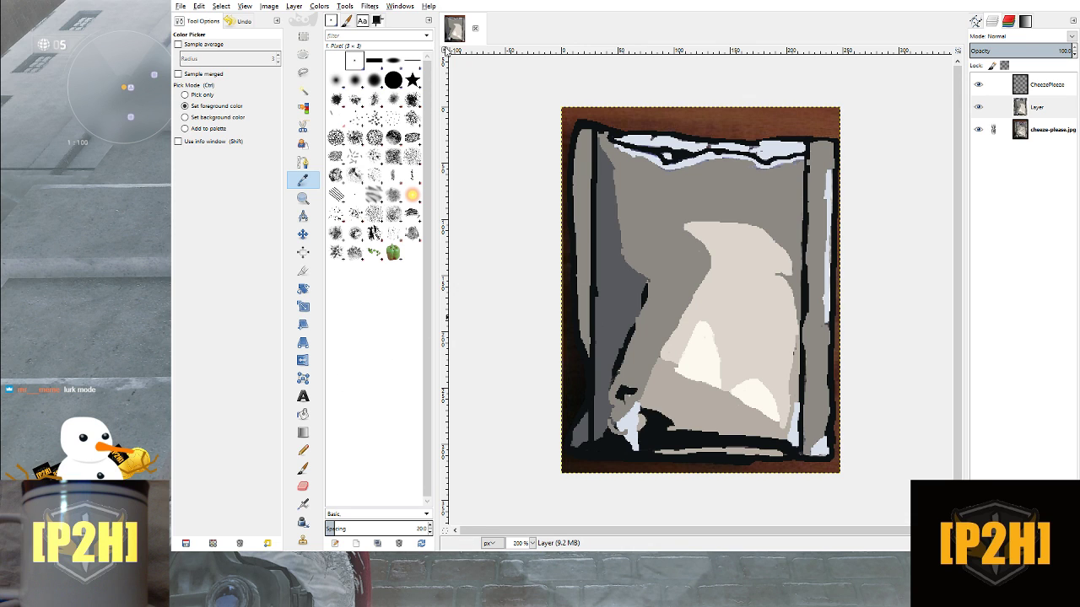
click(377, 21)
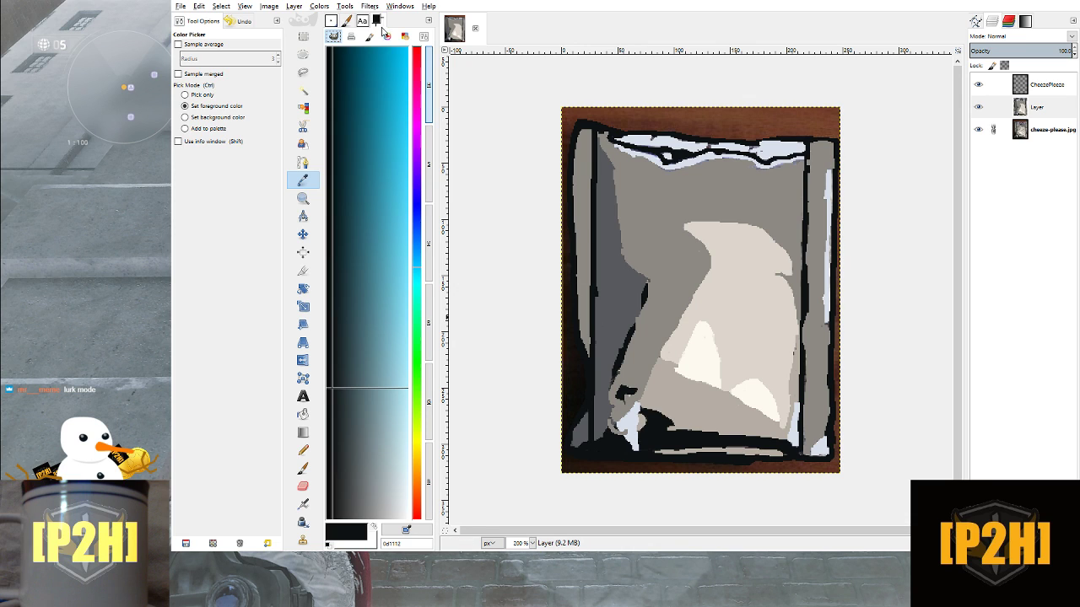
click(417, 441)
drag(401, 103, 408, 91)
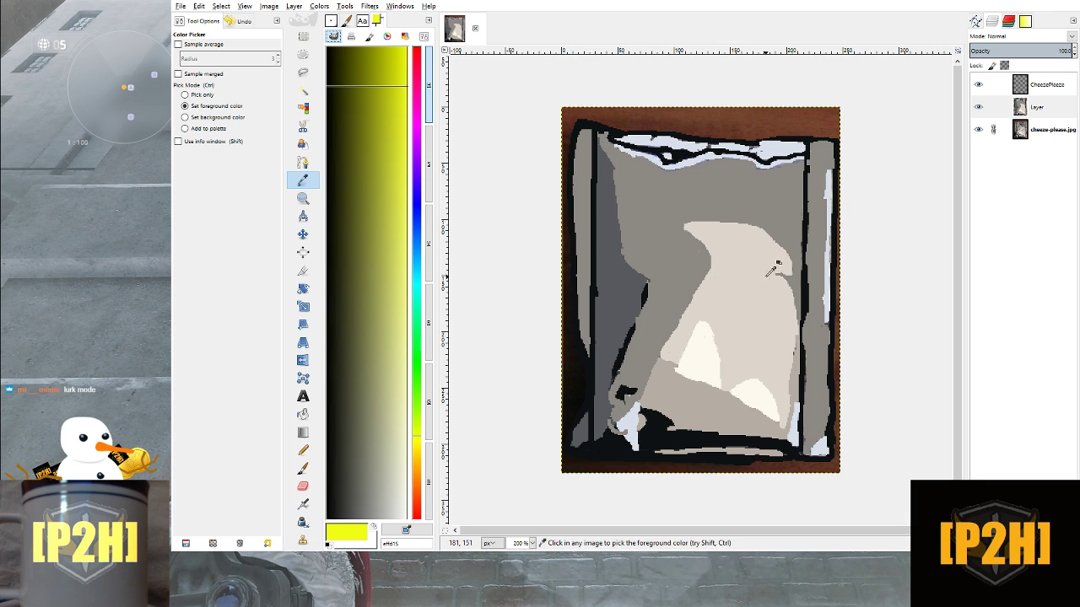
click(303, 450)
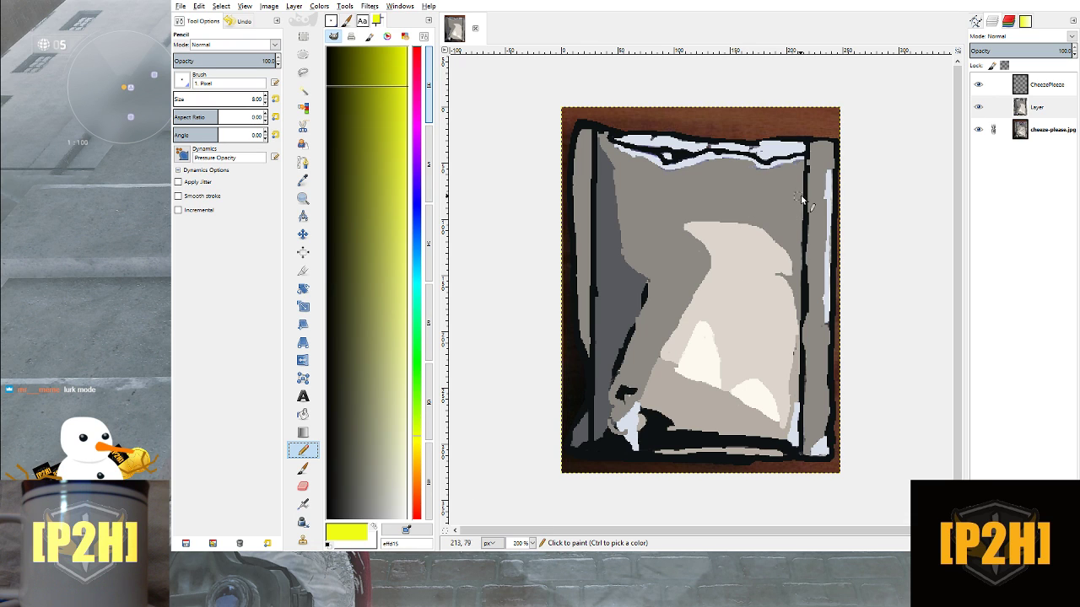
Try bright yellow pencil strokes across the pouch's upper part and front panel, undoing each one
shift+click(851, 199)
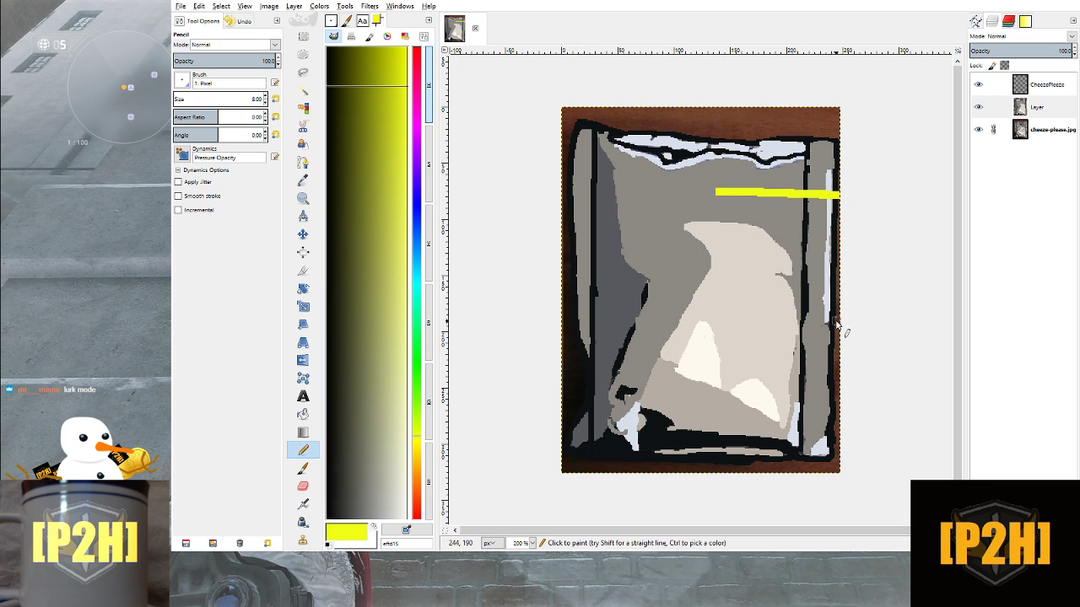
key(ctrl+z)
drag(755, 129, 877, 221)
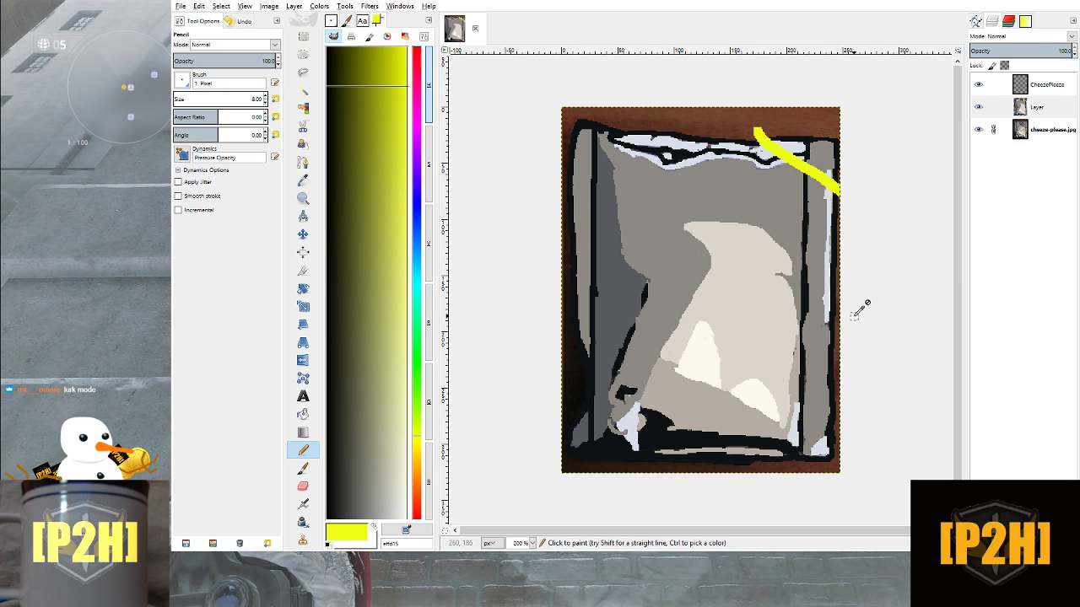
key(ctrl+z)
drag(719, 323, 689, 326)
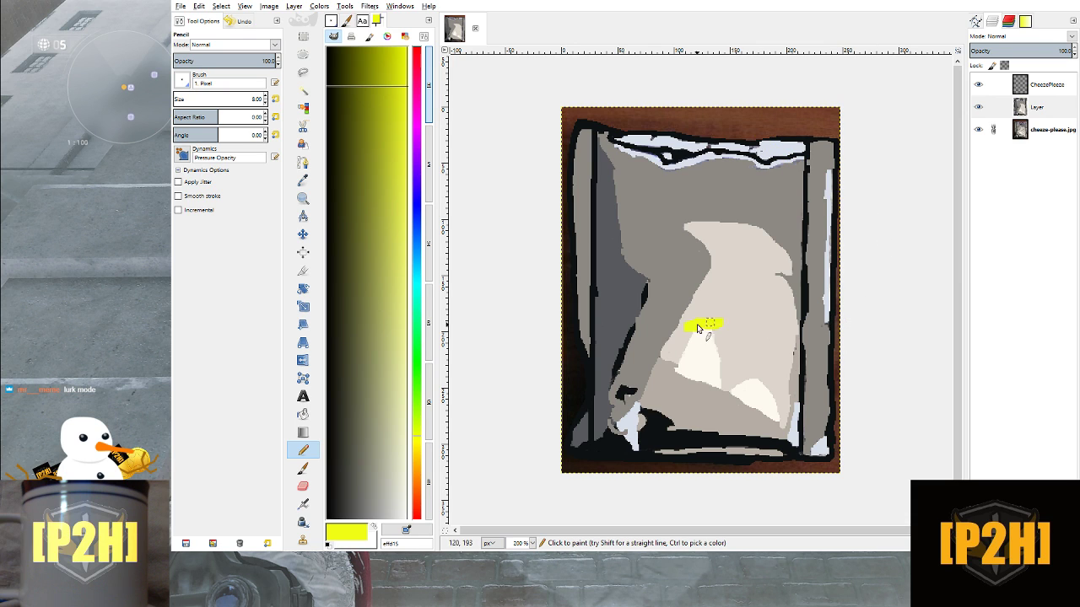
key(ctrl+z)
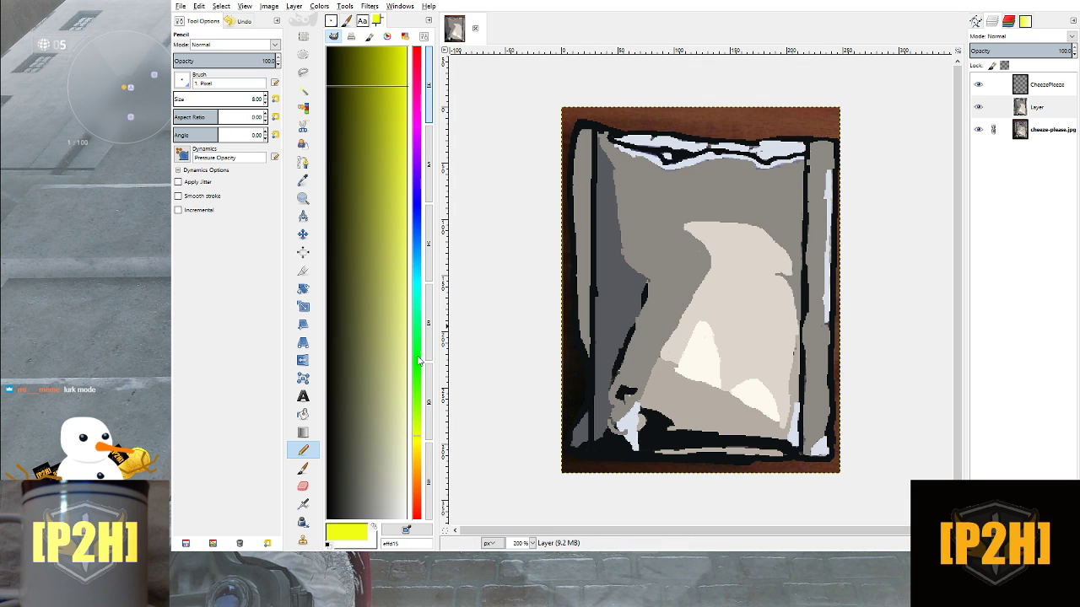
Change the foreground colour to golden orange and test it with a stroke along the white top seal, then undone
click(418, 463)
drag(417, 462, 419, 466)
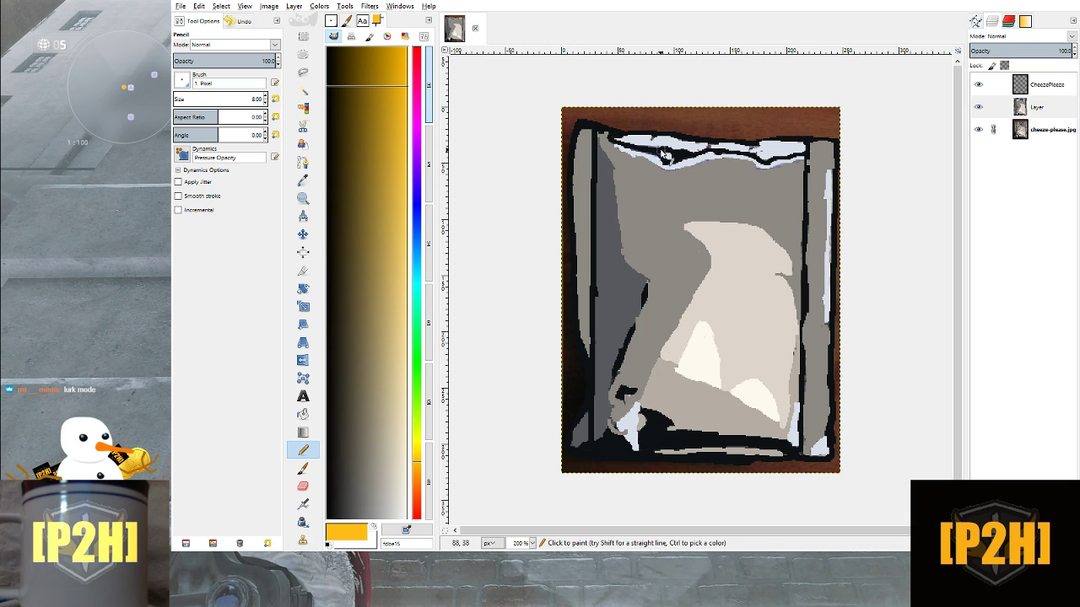
drag(637, 147, 699, 161)
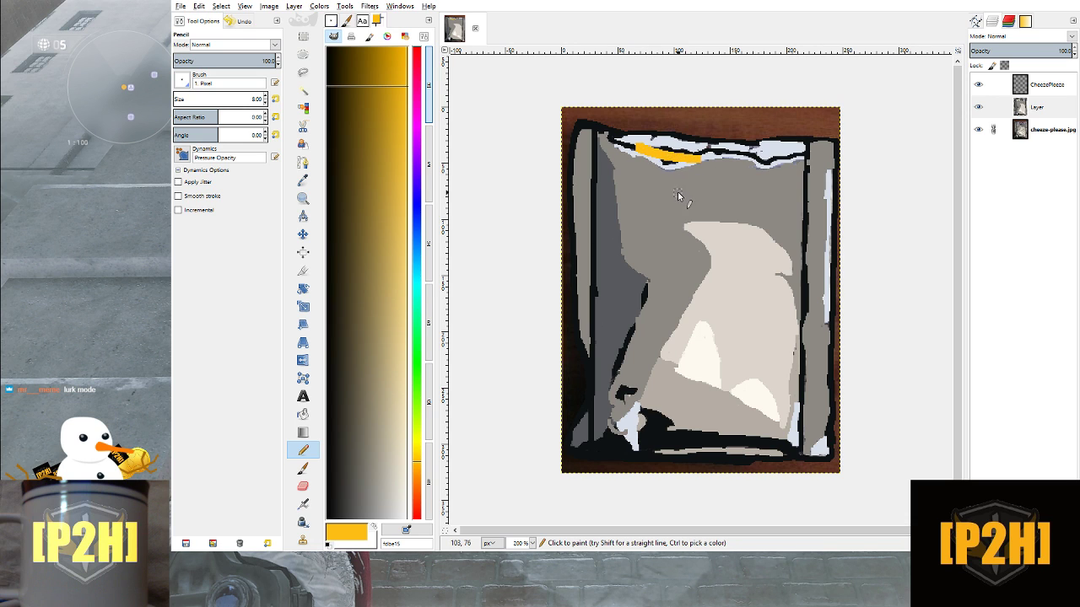
key(ctrl+z)
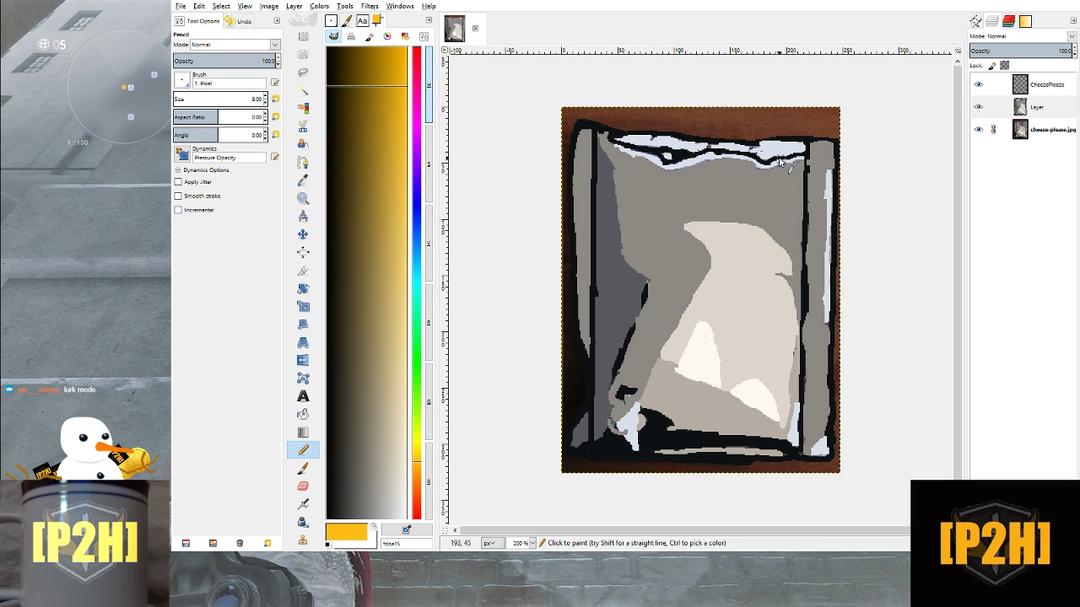
Pencil a golden orange drip from the white top seal down the front panel into a puddle at the bottom edge
click(635, 148)
mouse_move(642, 149)
mouse_down()
mouse_move(697, 156)
mouse_move(668, 165)
mouse_move(651, 154)
mouse_move(655, 193)
mouse_move(651, 179)
mouse_move(665, 190)
mouse_move(652, 190)
mouse_move(665, 178)
mouse_move(645, 176)
mouse_move(655, 244)
mouse_move(662, 233)
mouse_move(656, 310)
mouse_up()
mouse_move(654, 255)
mouse_down()
mouse_move(655, 320)
mouse_move(653, 312)
mouse_move(669, 327)
mouse_move(652, 314)
mouse_up()
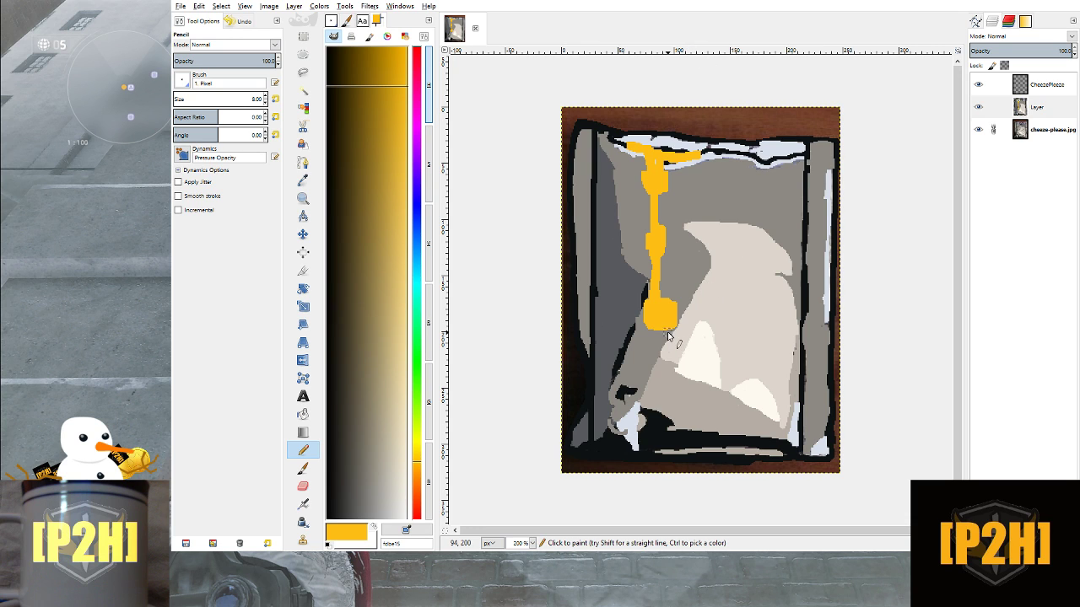
mouse_move(664, 329)
mouse_down()
mouse_move(668, 450)
mouse_move(703, 459)
mouse_move(659, 456)
mouse_move(720, 461)
mouse_move(683, 449)
mouse_move(639, 461)
mouse_up()
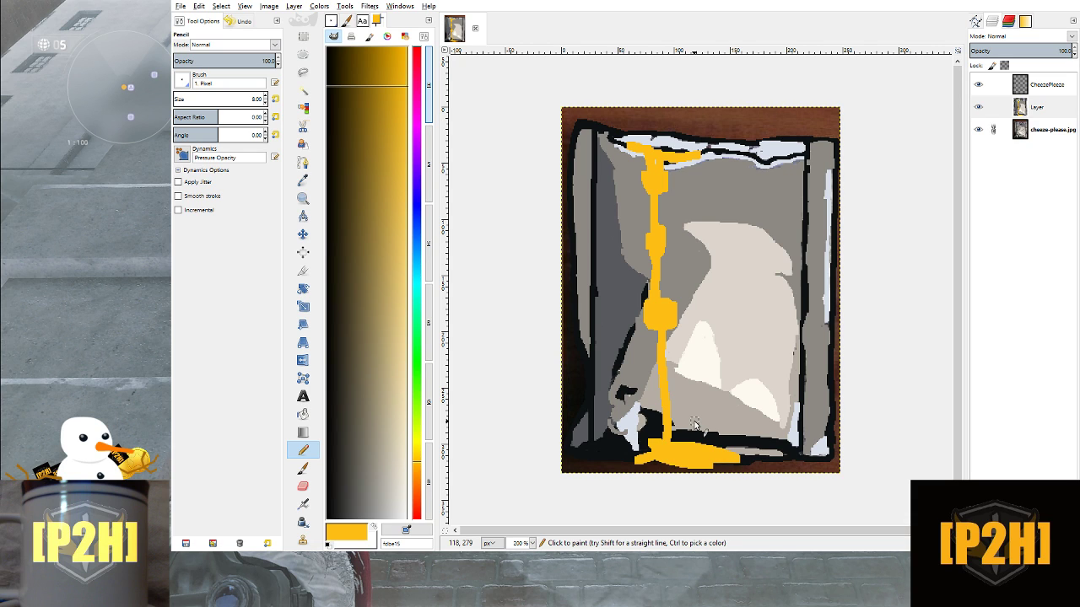
Undo all the golden orange drip strokes running from the top seal to the bottom edge
key(ctrl+z)
key(ctrl+z)
key(ctrl+z)
key(ctrl+z)
key(ctrl+z)
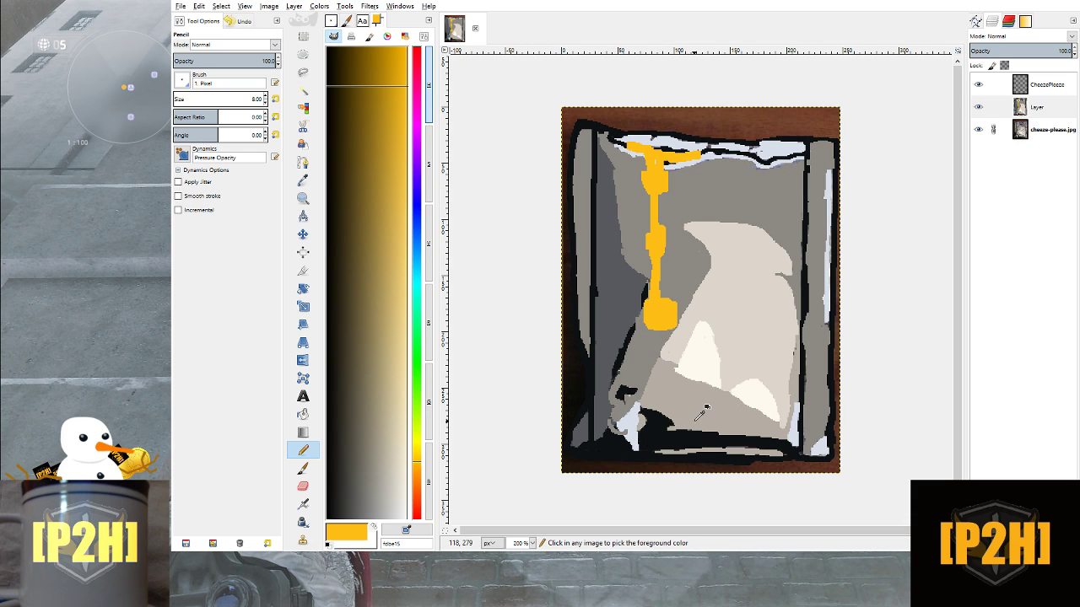
key(ctrl+z)
key(ctrl+z)
key(ctrl+z)
key(ctrl+z)
key(ctrl+z)
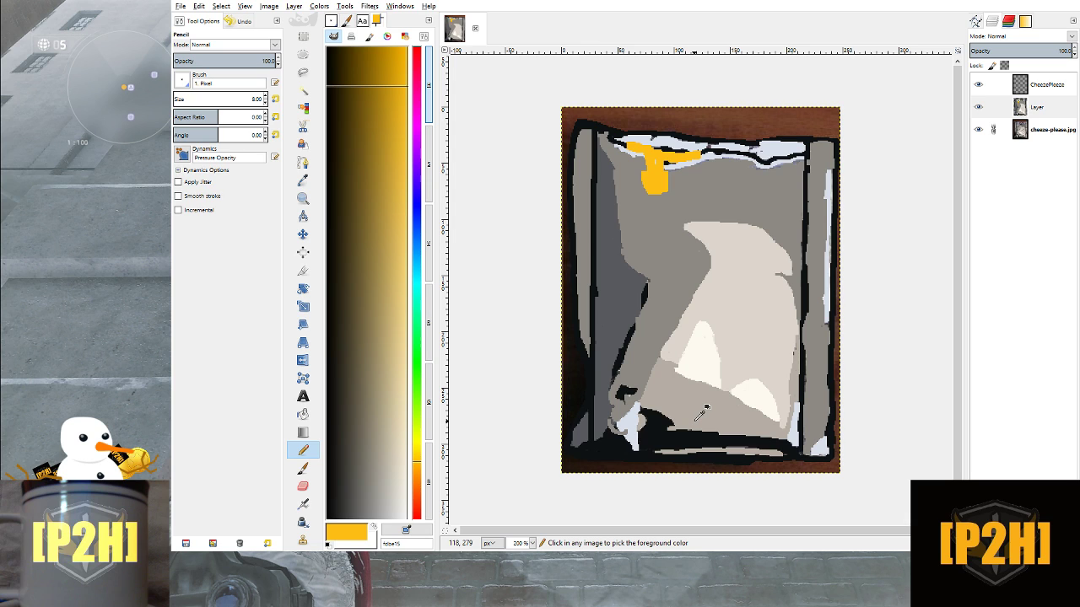
key(ctrl+z)
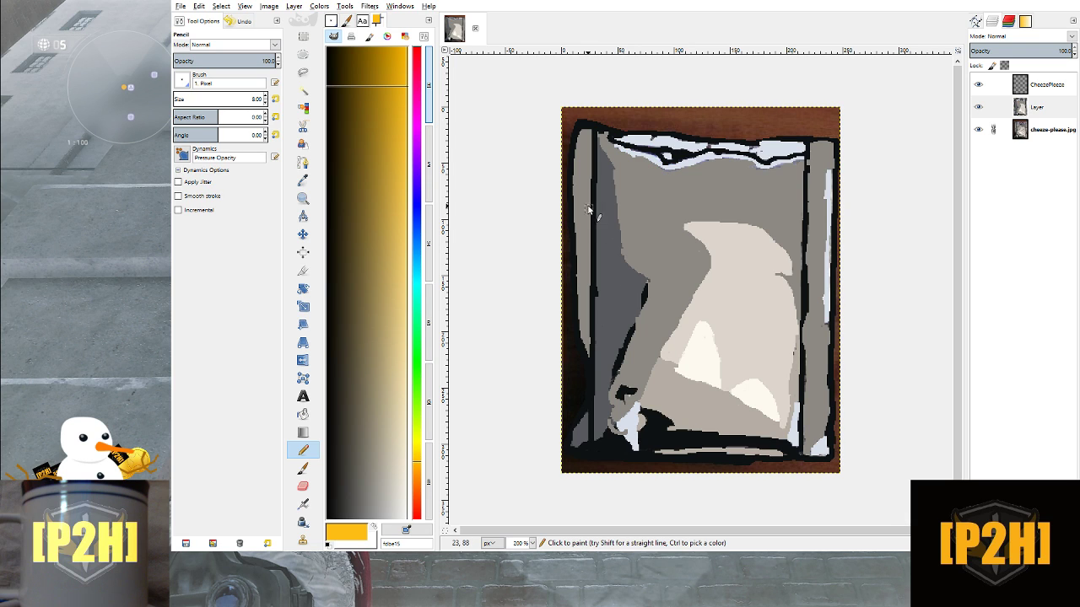
Pencil a golden orange band across the pouch's upper left side, dripping down into a puddle at the lower left
ctrl+shift+click(699, 195)
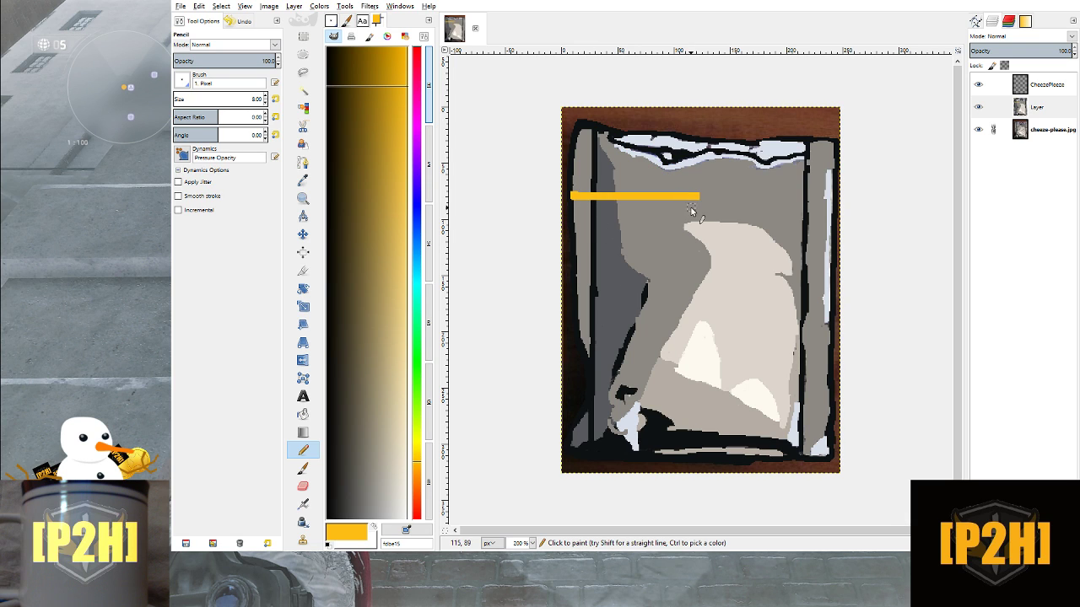
key(ctrl+z)
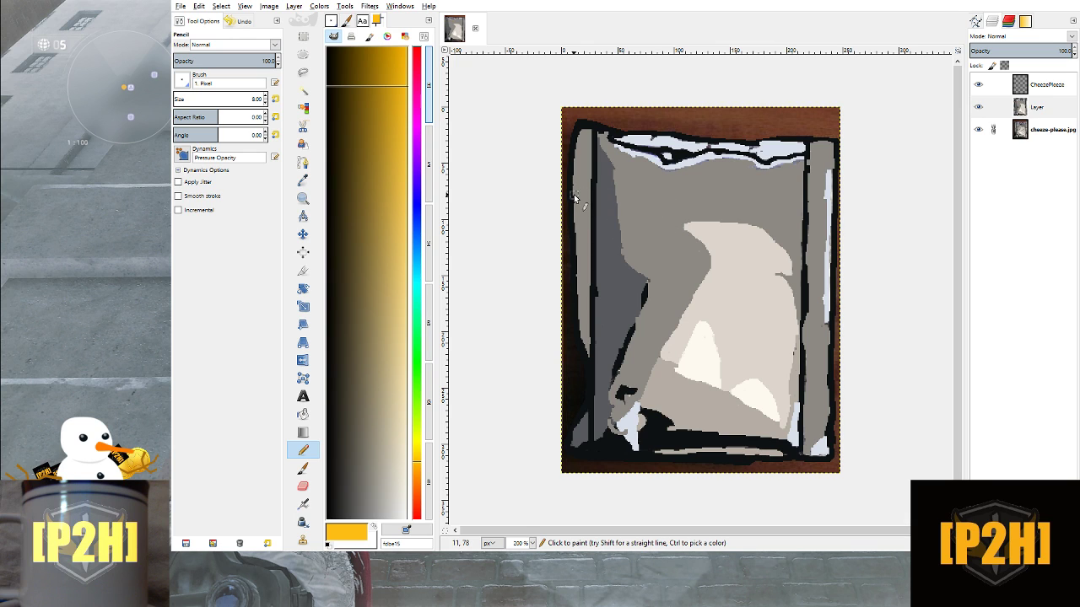
drag(569, 196, 637, 199)
mouse_move(624, 204)
mouse_down()
mouse_move(626, 287)
mouse_move(594, 441)
mouse_move(599, 455)
mouse_move(619, 456)
mouse_move(589, 454)
mouse_move(646, 464)
mouse_move(573, 462)
mouse_move(658, 457)
mouse_up()
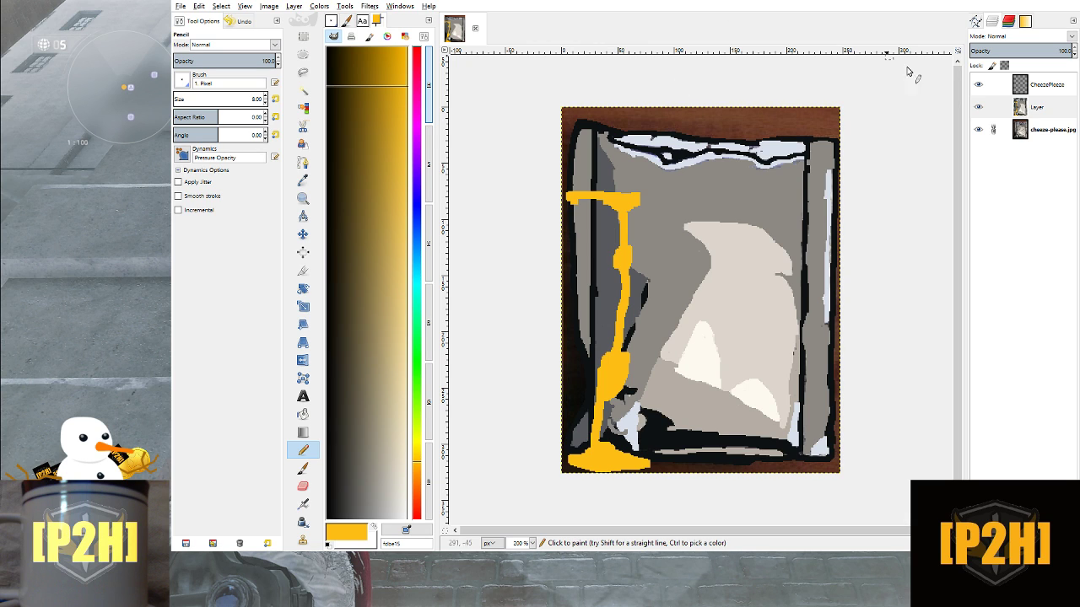
Hide the photo layer and try covering the transparent strip below the pouch with golden orange
click(980, 108)
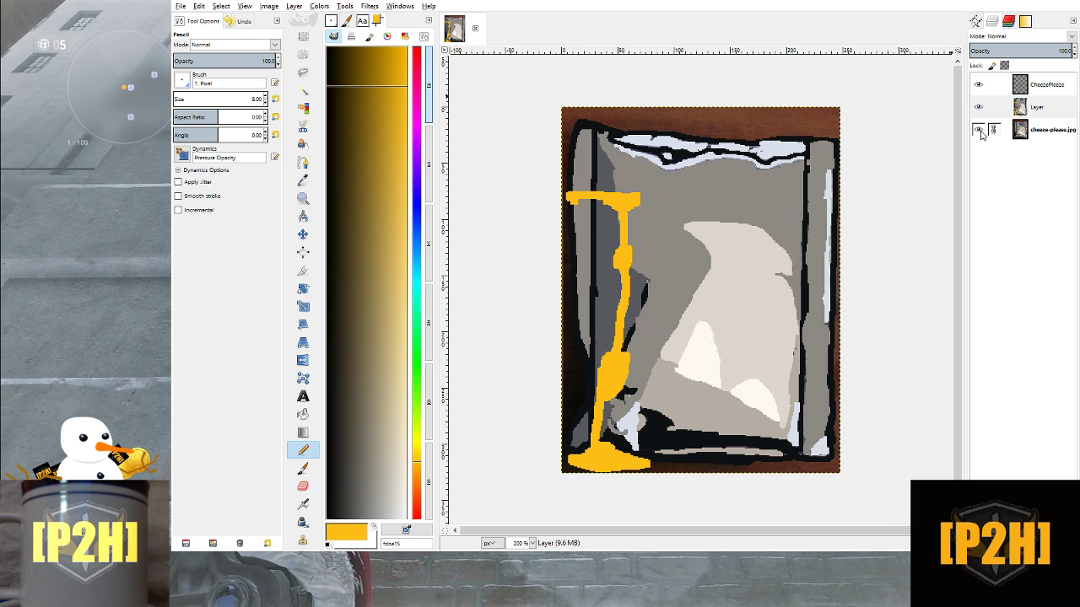
click(978, 129)
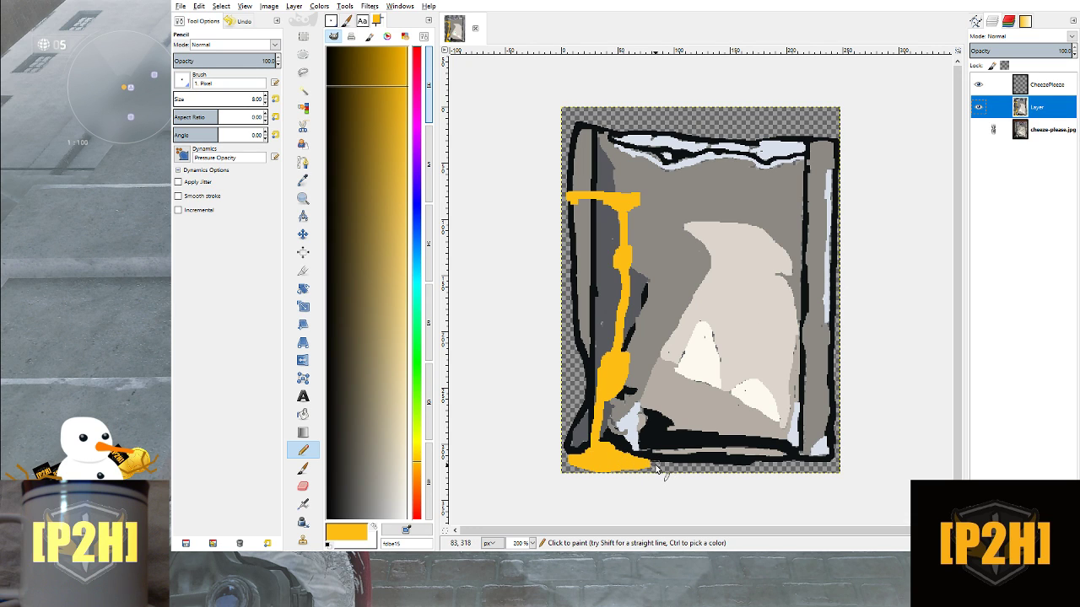
mouse_move(654, 469)
mouse_down()
mouse_move(838, 473)
mouse_move(569, 475)
mouse_move(564, 460)
mouse_move(563, 470)
mouse_up()
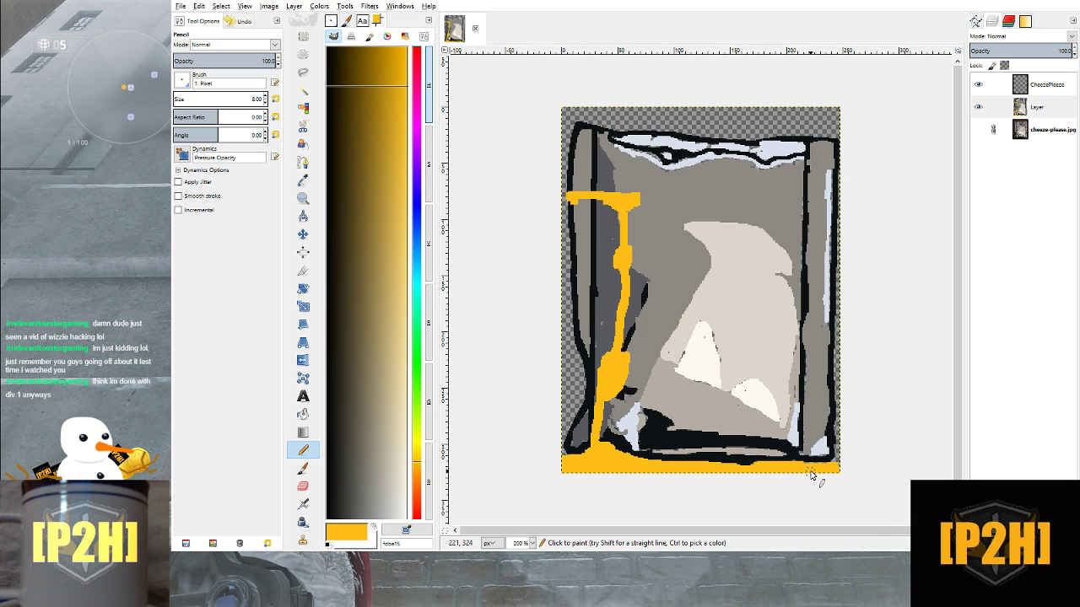
key(ctrl+z)
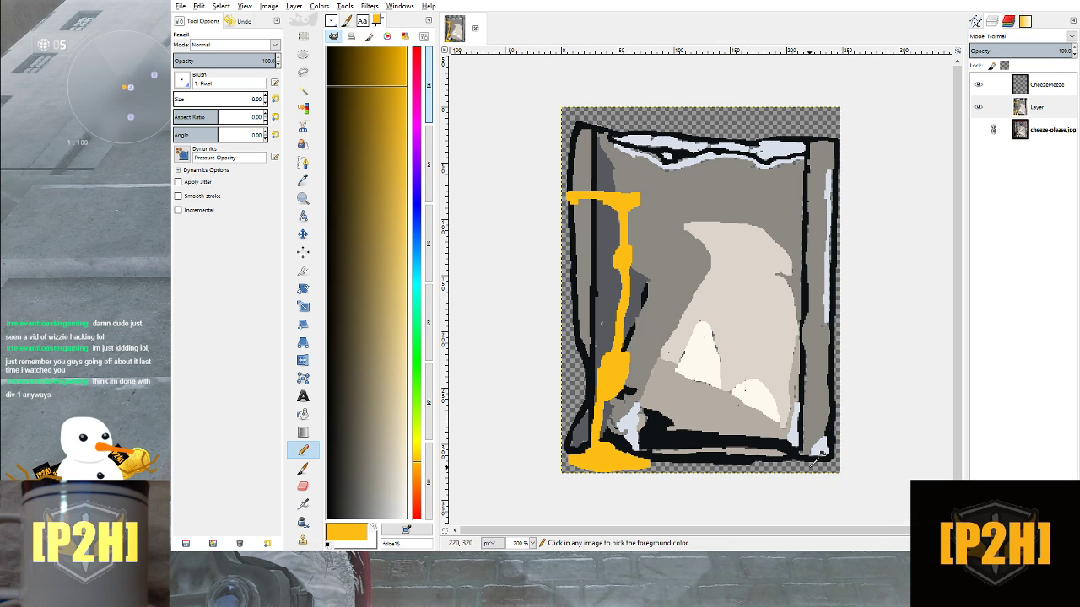
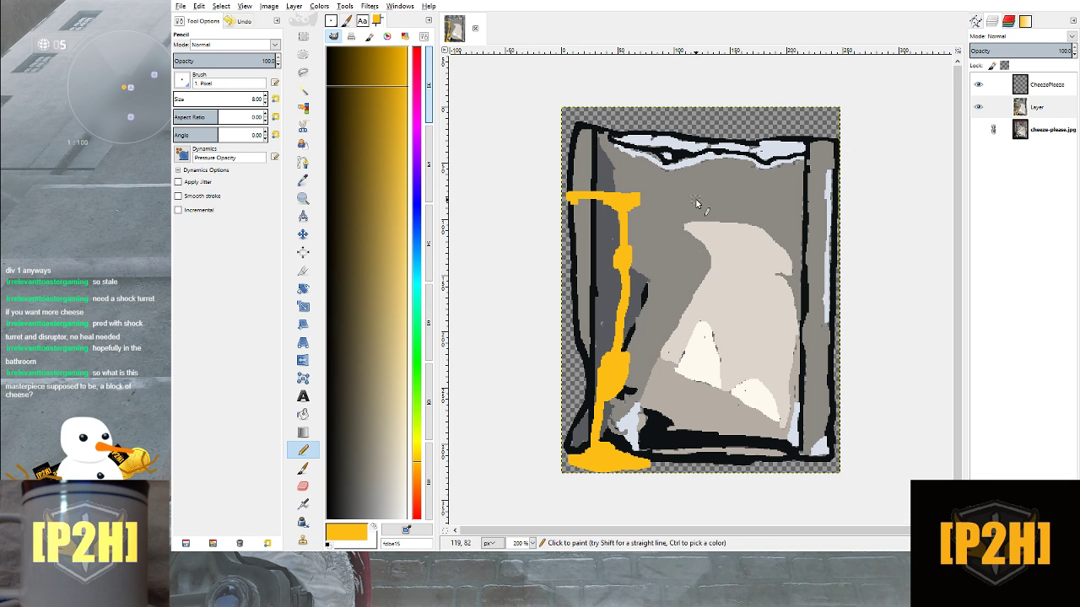
Compare the cheeze-please.jpg photo with the painted pouch by viewing each of the two layers on its own
click(978, 130)
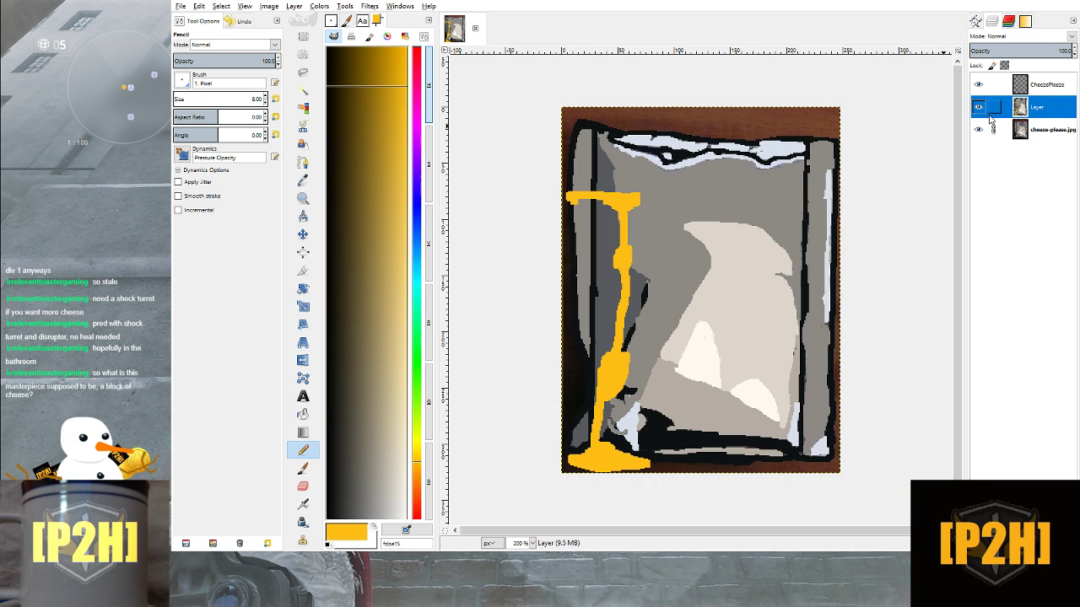
click(978, 108)
click(979, 85)
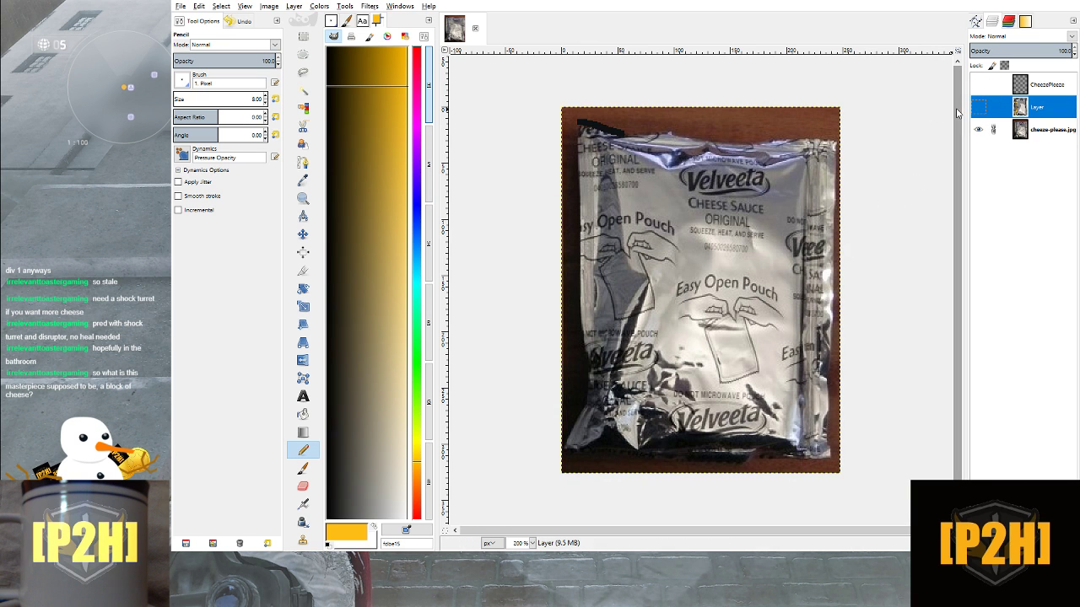
click(979, 130)
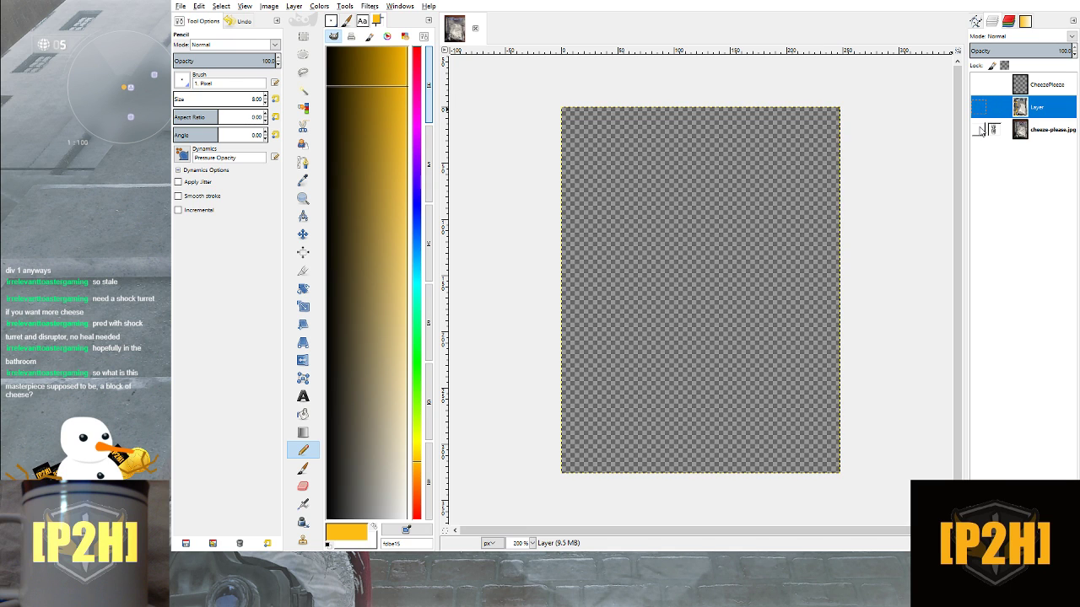
click(979, 107)
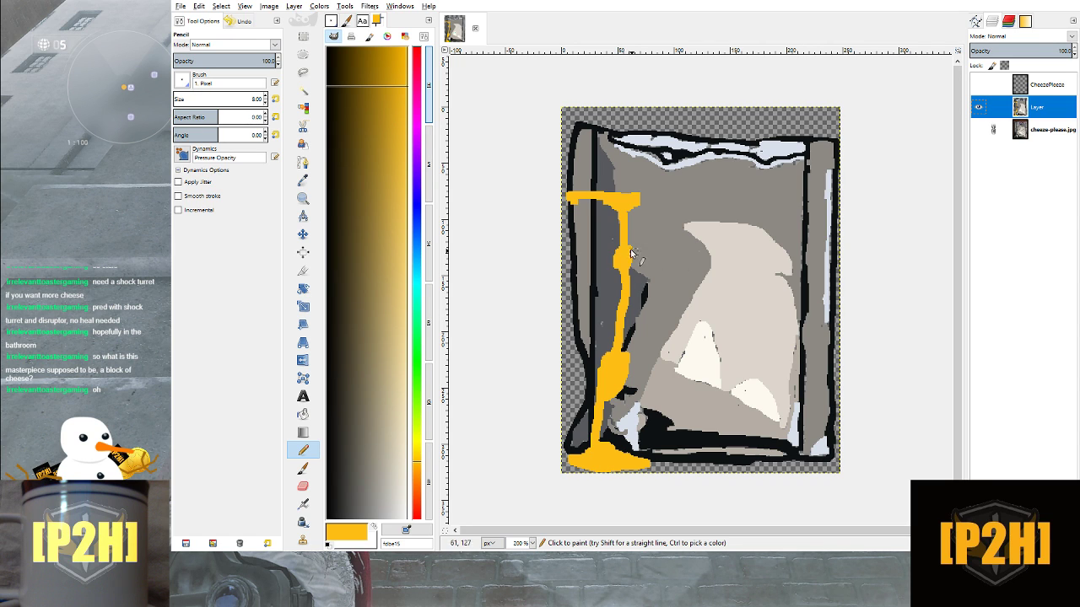
Check the pouch photo on its own once more and make all three layers visible
key(ctrl+z)
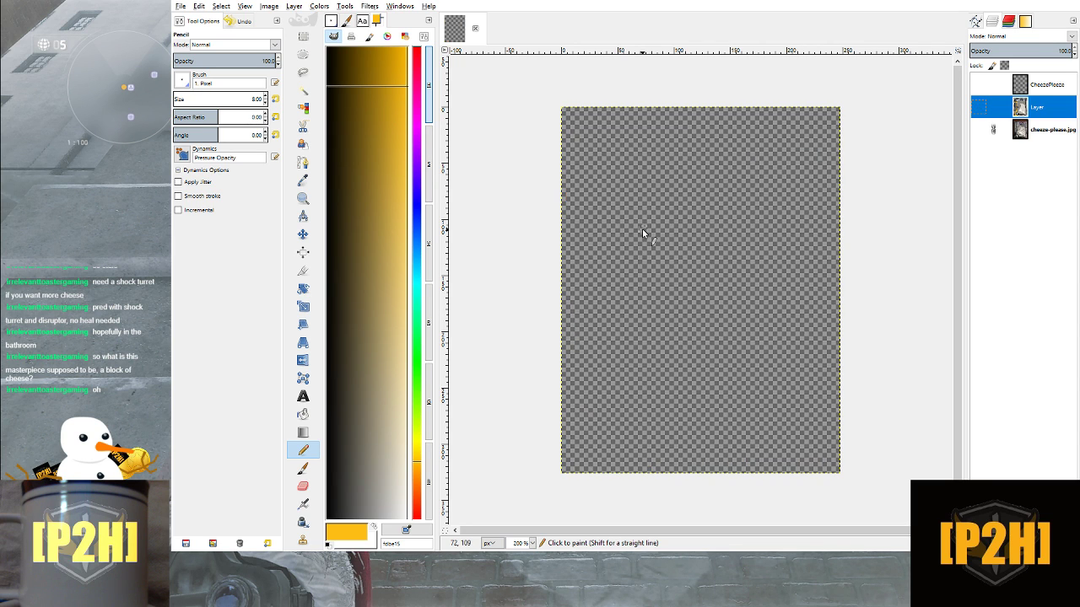
click(979, 129)
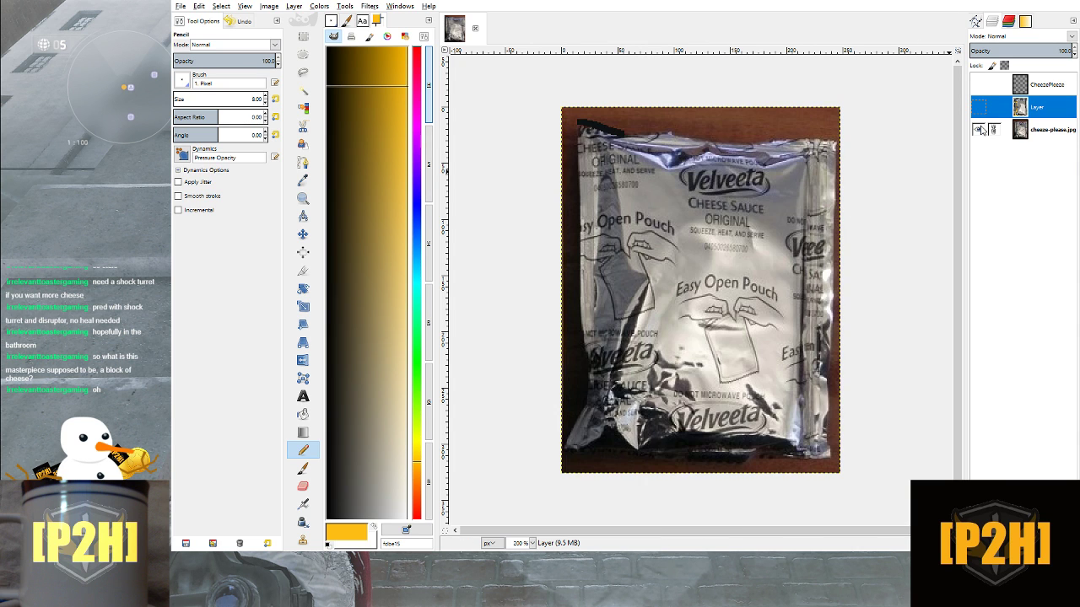
click(980, 129)
click(978, 129)
shift+click(978, 130)
click(977, 131)
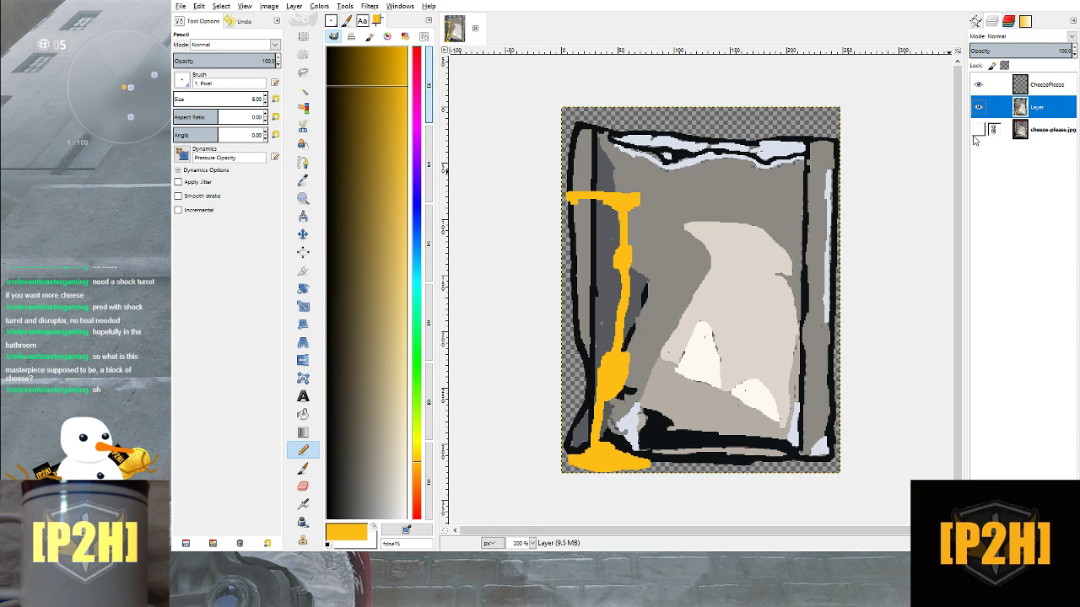
click(976, 134)
Undo the yellow pencil strokes of the cheese drip until the pouch's left side is clear
key(ctrl+z)
key(ctrl+z)
key(ctrl+z)
key(ctrl+z)
key(ctrl+z)
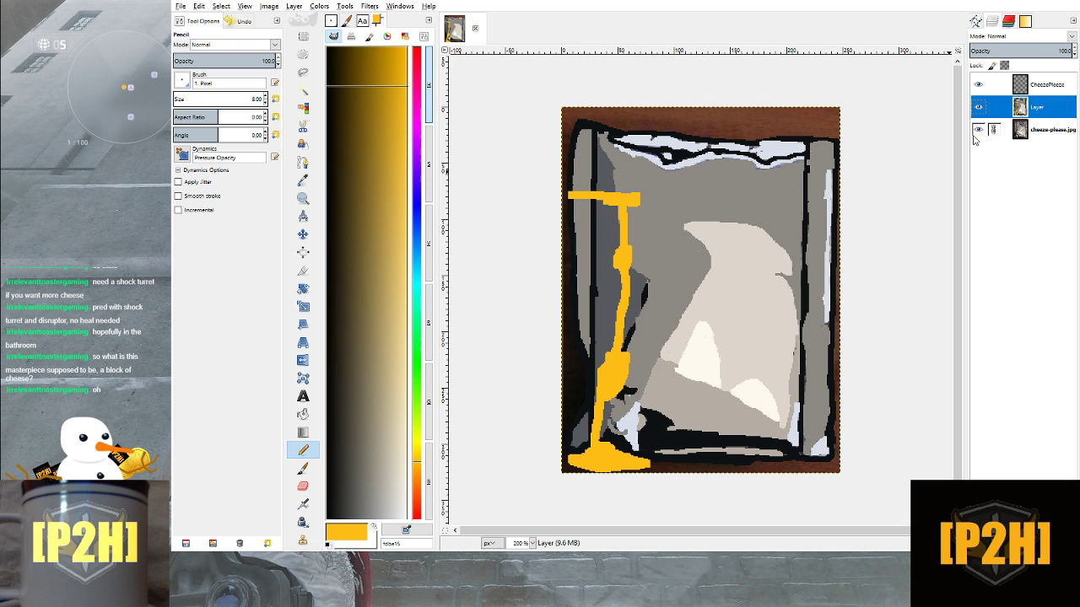
key(ctrl+z)
key(ctrl+z)
key(ctrl+z)
key(ctrl+z)
key(ctrl+z)
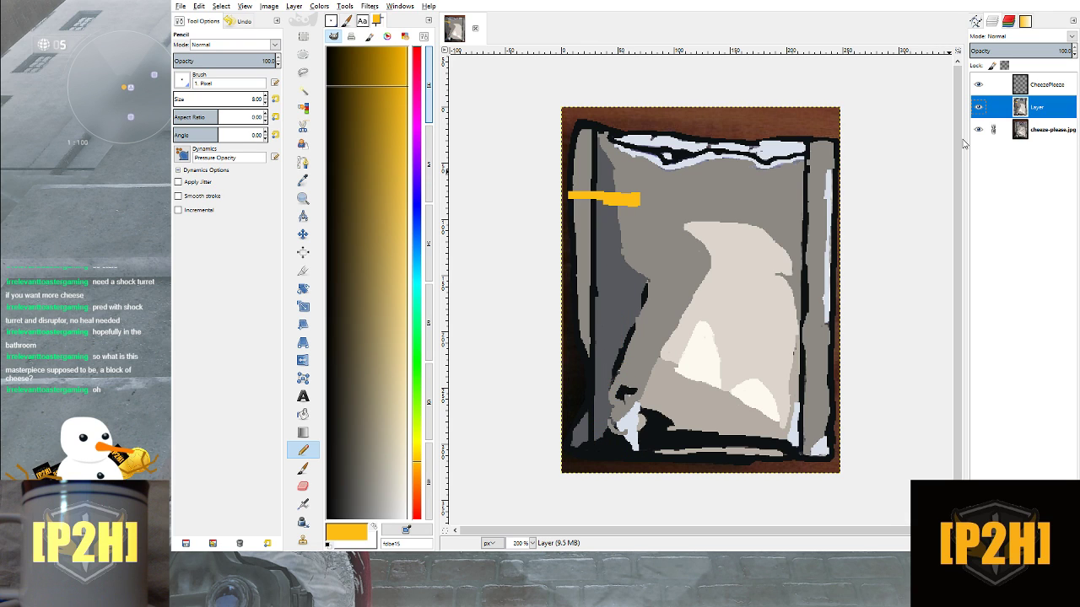
key(ctrl+z)
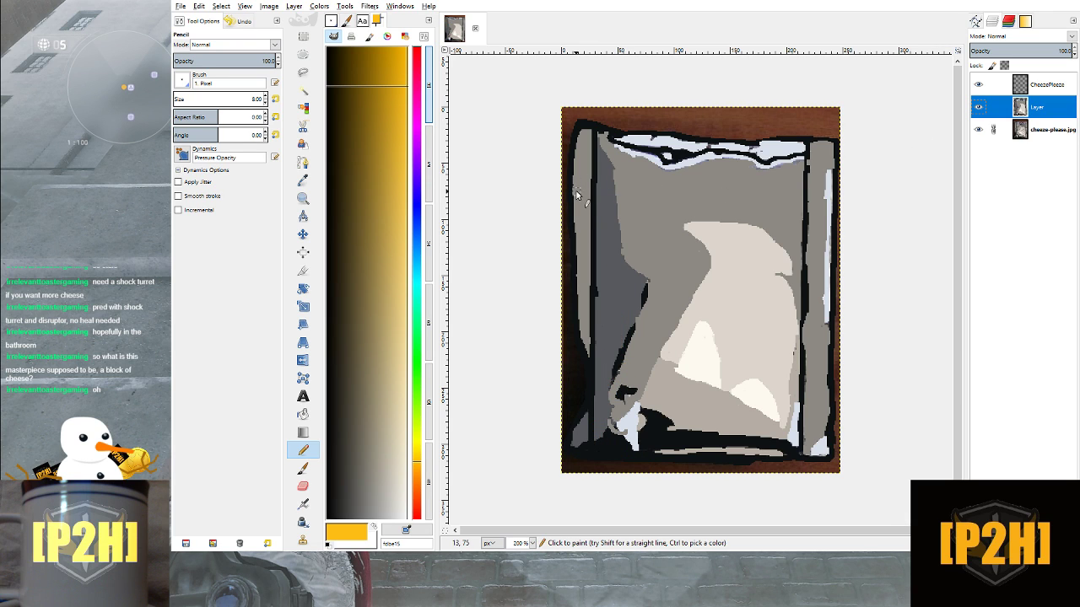
Try a diagonal yellow stroke across the pouch's upper-left corner and a blob at its centre, undoing both
drag(564, 199, 656, 128)
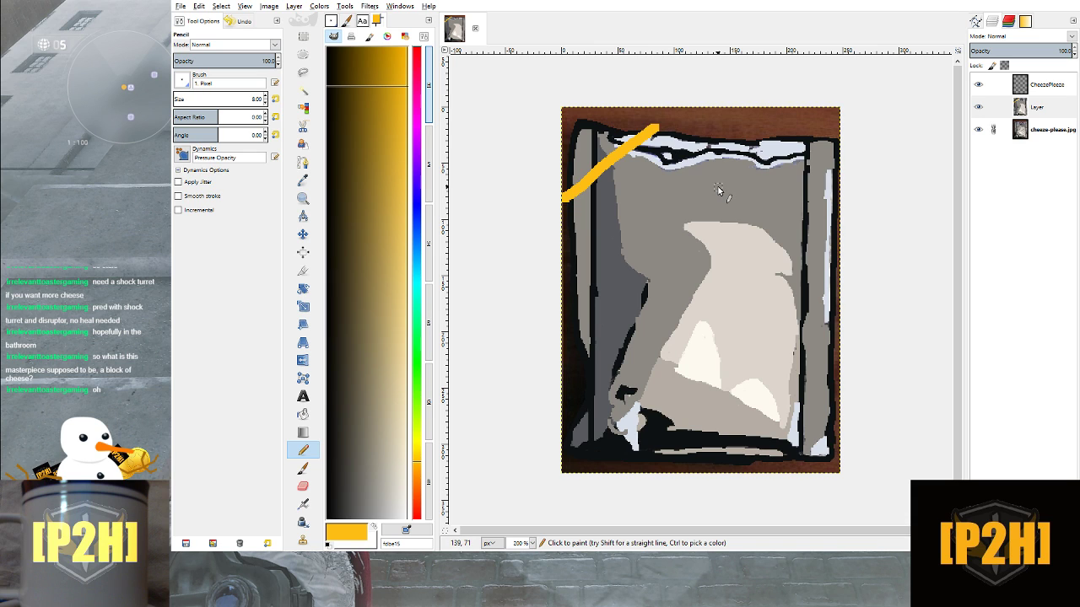
key(ctrl+z)
drag(713, 291, 702, 302)
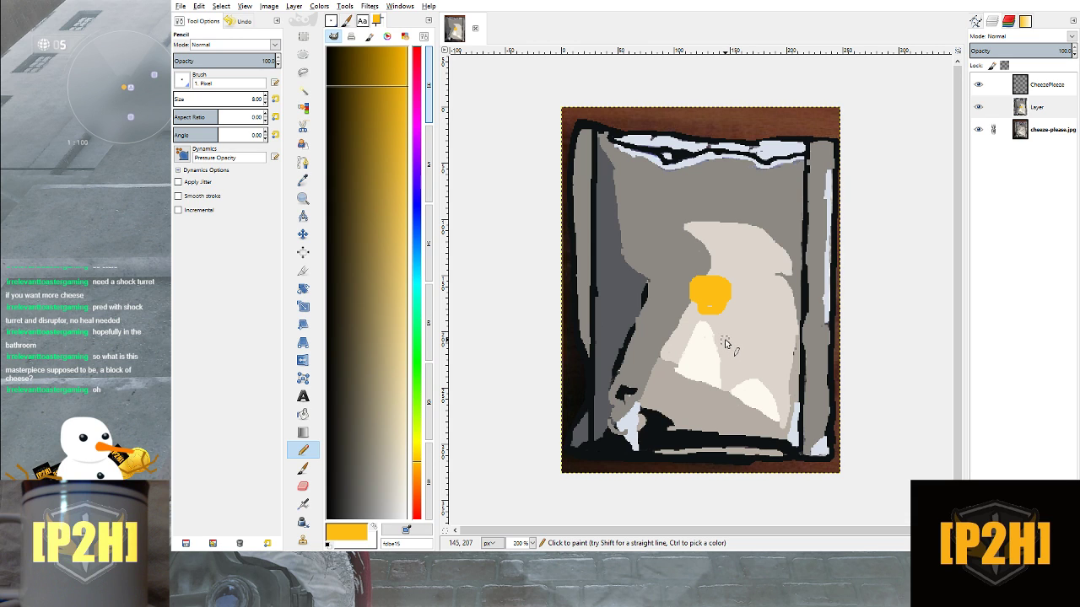
key(ctrl+z)
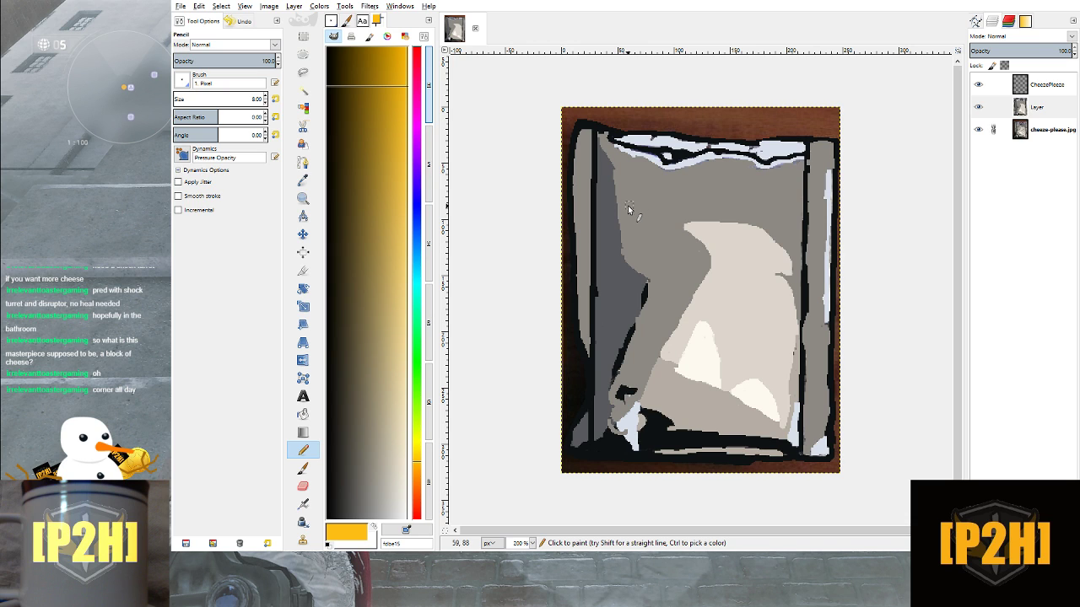
Doodle four yellow bars on the pouch's left side and a V with three shorter bars at its centre
drag(596, 202, 685, 181)
drag(607, 220, 688, 216)
drag(606, 250, 680, 244)
drag(610, 282, 662, 283)
drag(697, 238, 714, 281)
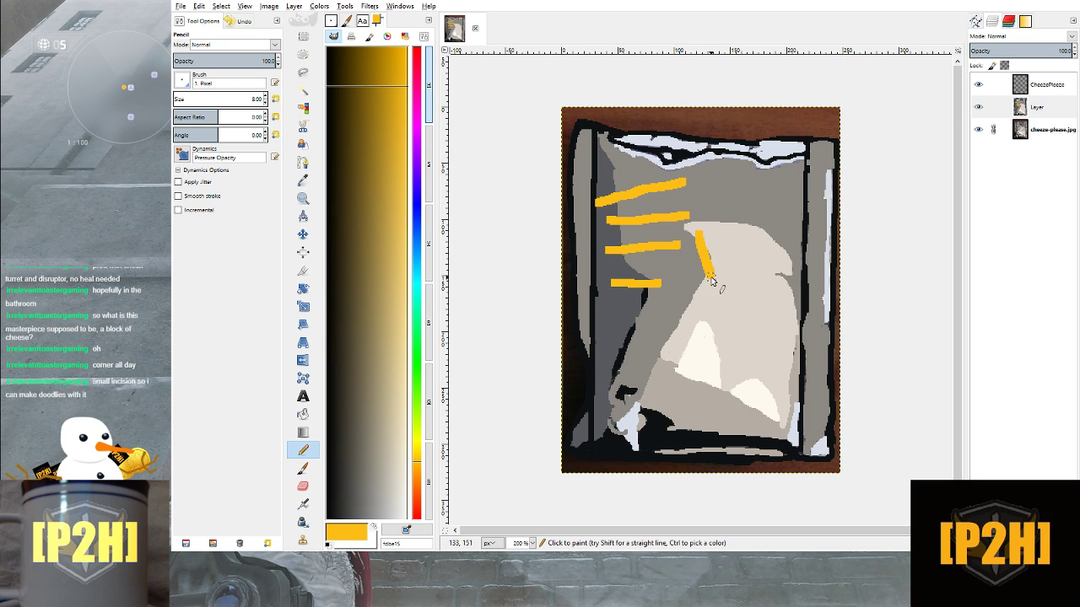
mouse_move(732, 243)
mouse_down()
mouse_move(716, 281)
mouse_move(733, 296)
mouse_move(701, 337)
mouse_up()
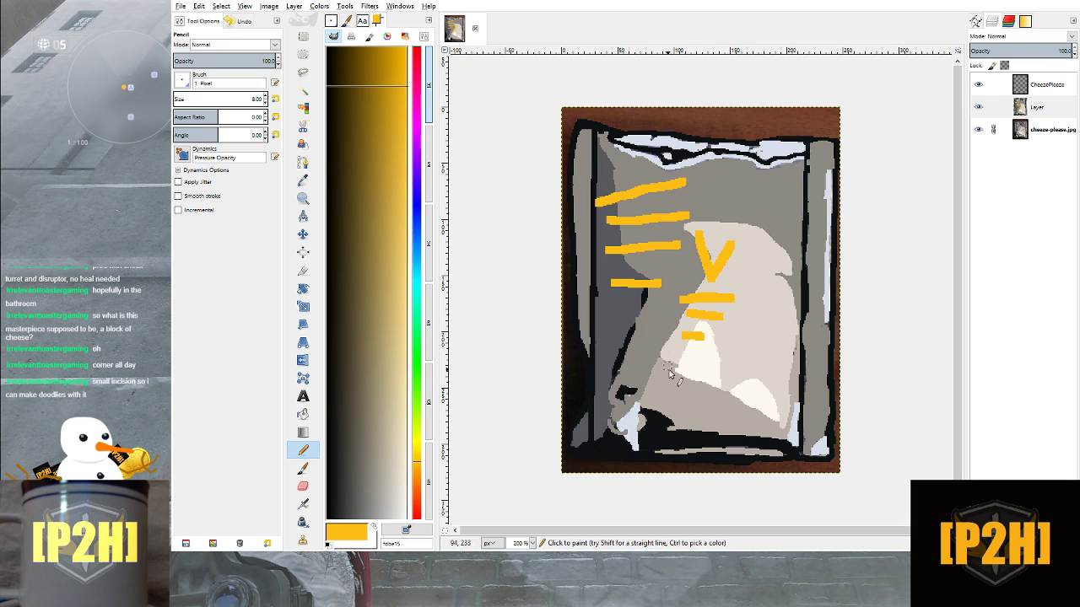
Undo all the yellow bars and the V drawn on the pouch
key(ctrl+z)
key(ctrl+z)
key(ctrl+z)
key(ctrl+z)
key(ctrl+z)
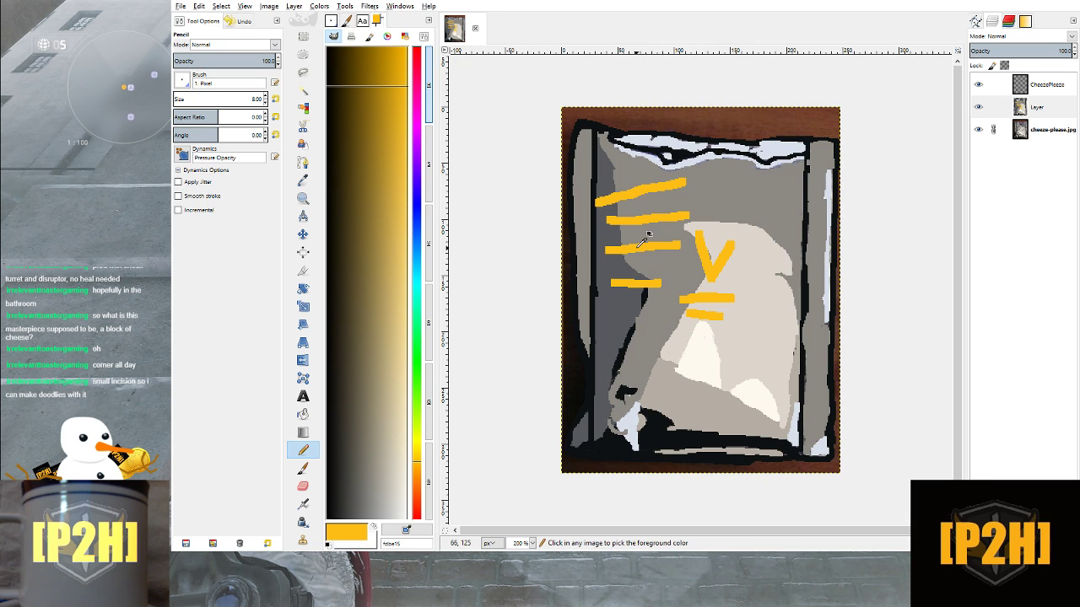
key(ctrl+z)
key(ctrl+z)
key(ctrl+z)
key(ctrl+z)
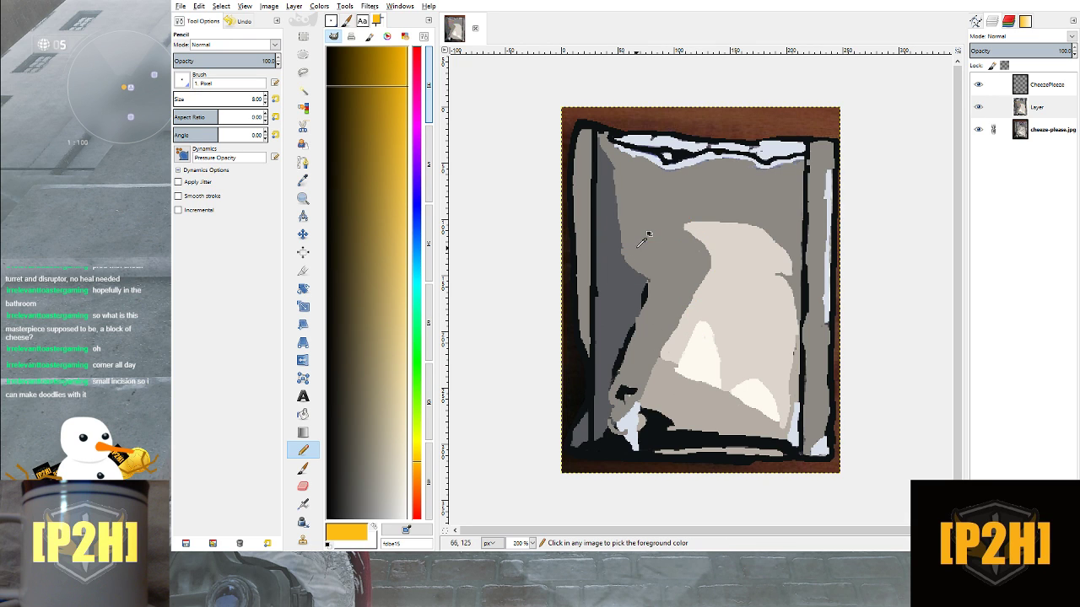
Try a diagonal yellow cut near the pouch's upper-left corner and a blob at its lower-right corner, undoing both
drag(580, 199, 658, 154)
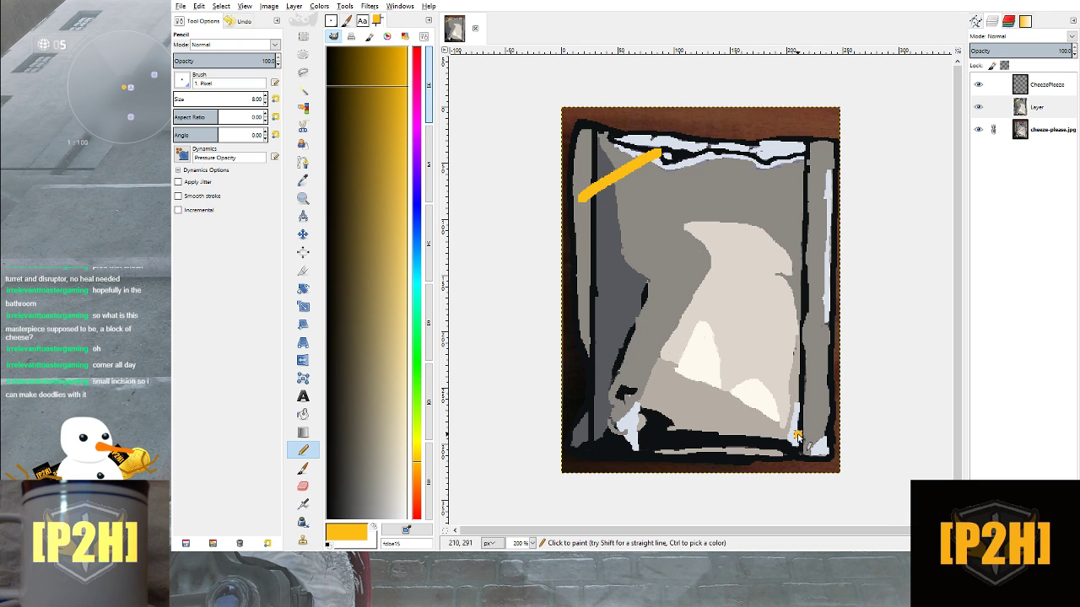
mouse_move(795, 431)
mouse_down()
mouse_move(785, 427)
mouse_move(788, 437)
mouse_up()
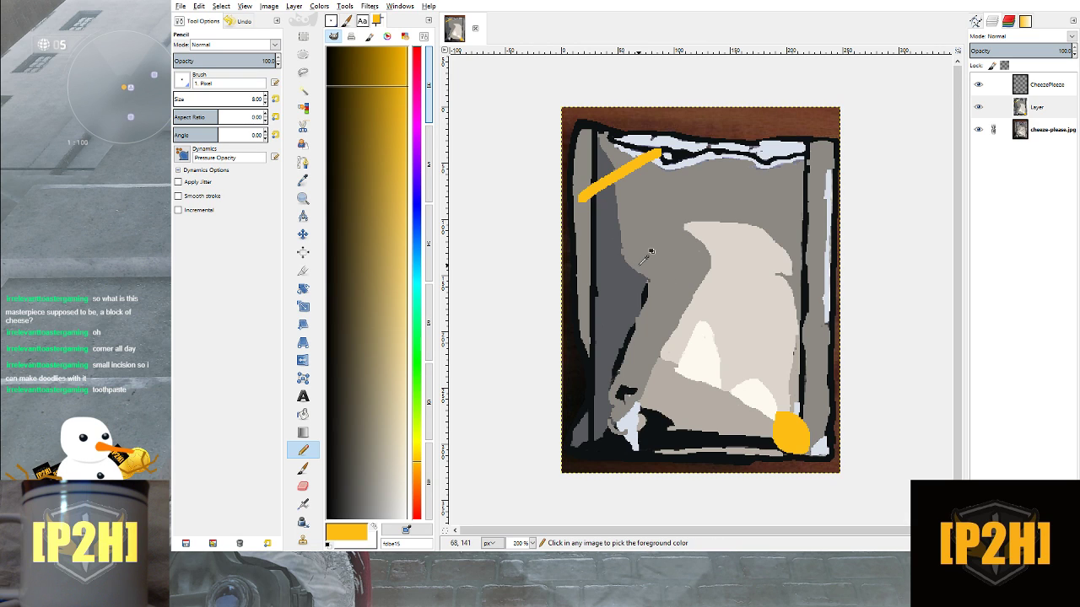
key(ctrl+z)
key(ctrl+z)
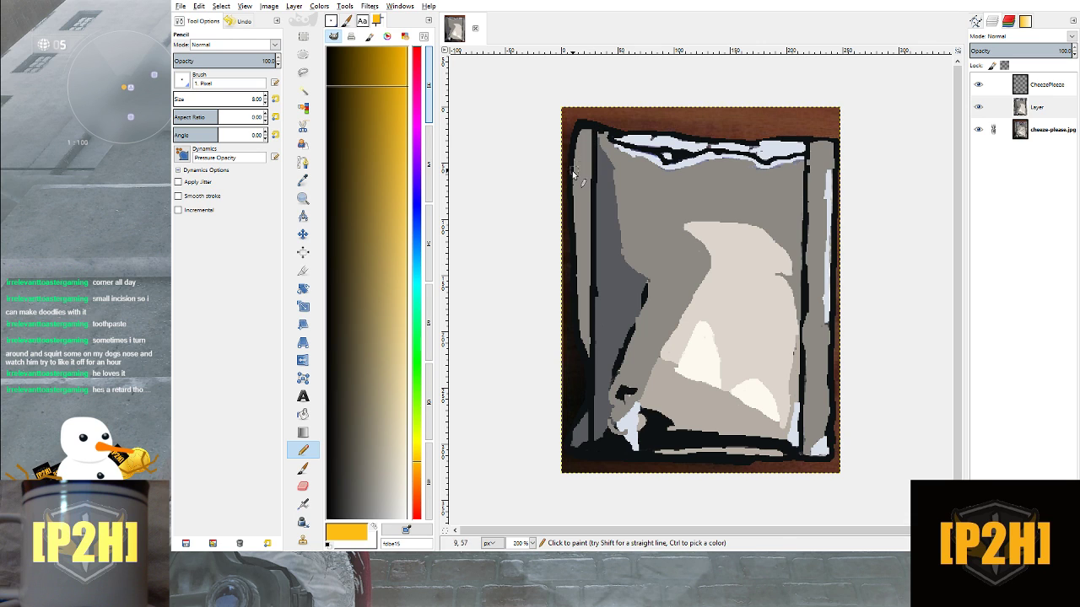
Try yellow cheese over the pouch's upper-left corner with a drip running down its left seam, undoing the strokes
drag(566, 176, 616, 137)
key(ctrl+z)
mouse_move(574, 153)
mouse_down()
mouse_move(633, 128)
mouse_move(591, 145)
mouse_move(572, 133)
mouse_up()
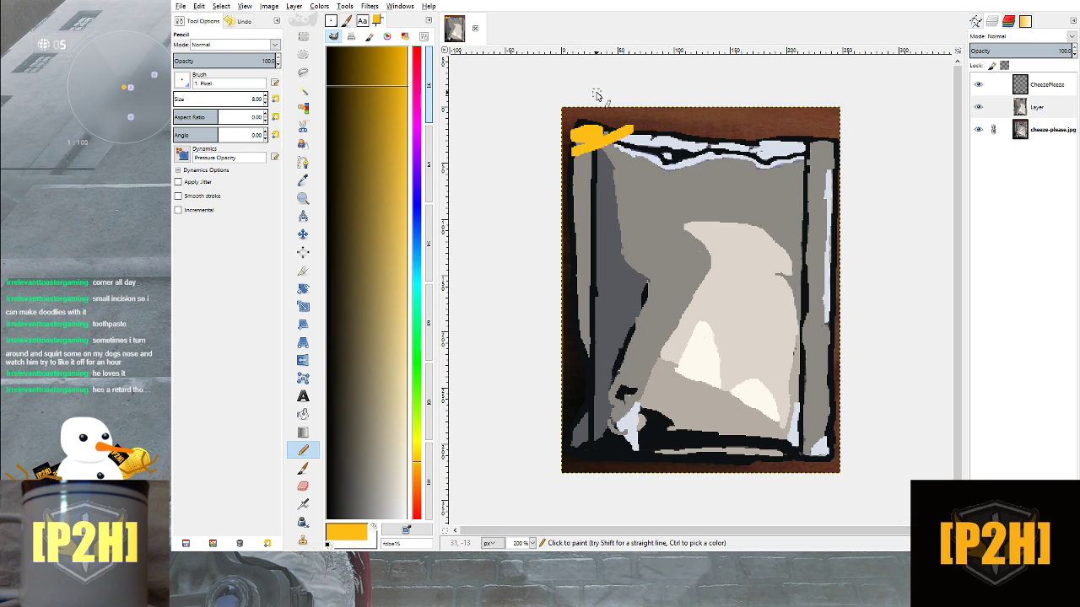
drag(595, 141, 593, 304)
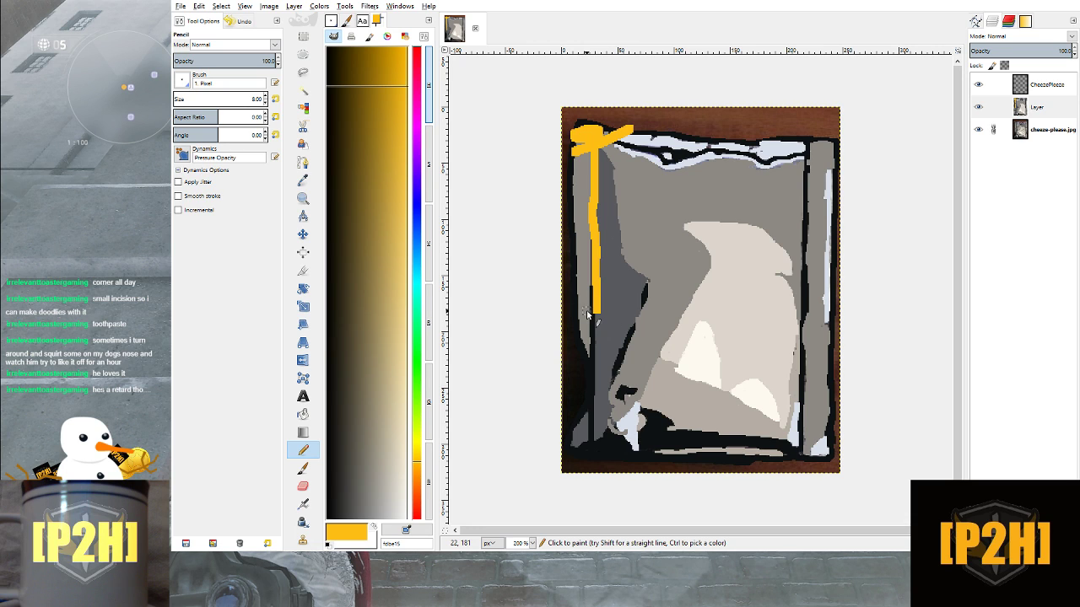
key(ctrl+z)
key(ctrl+z)
key(ctrl+z)
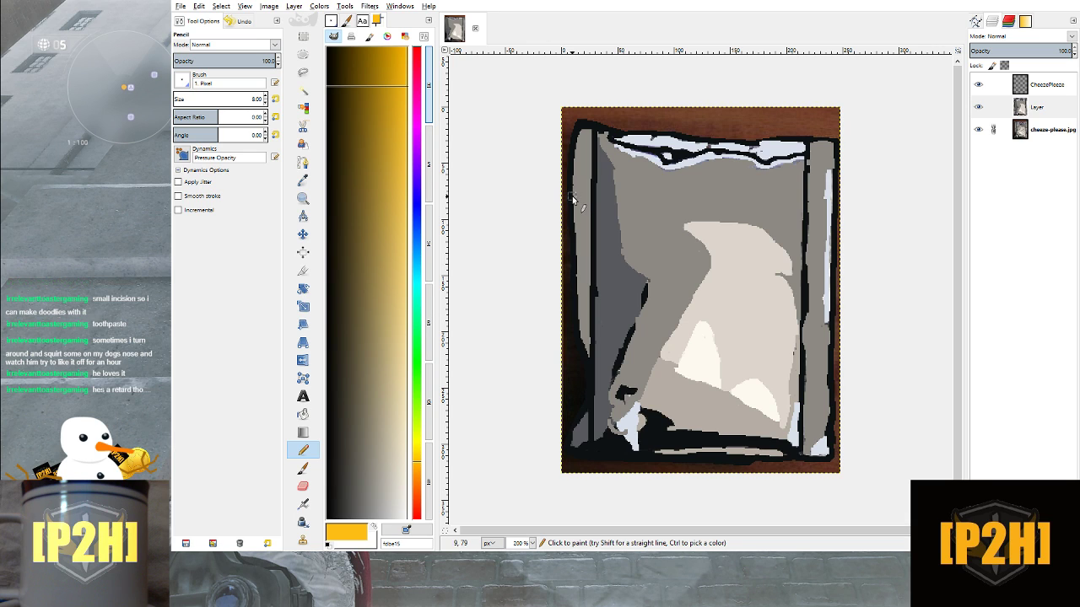
Try a size 8 cheese outline with a horizontal cut, a drip down the left side and a puddle, undoing it
mouse_move(571, 195)
mouse_down()
mouse_move(626, 198)
mouse_move(613, 209)
mouse_move(631, 327)
mouse_move(609, 382)
mouse_move(611, 454)
mouse_move(597, 458)
mouse_move(622, 463)
mouse_move(587, 463)
mouse_move(638, 464)
mouse_move(588, 454)
mouse_up()
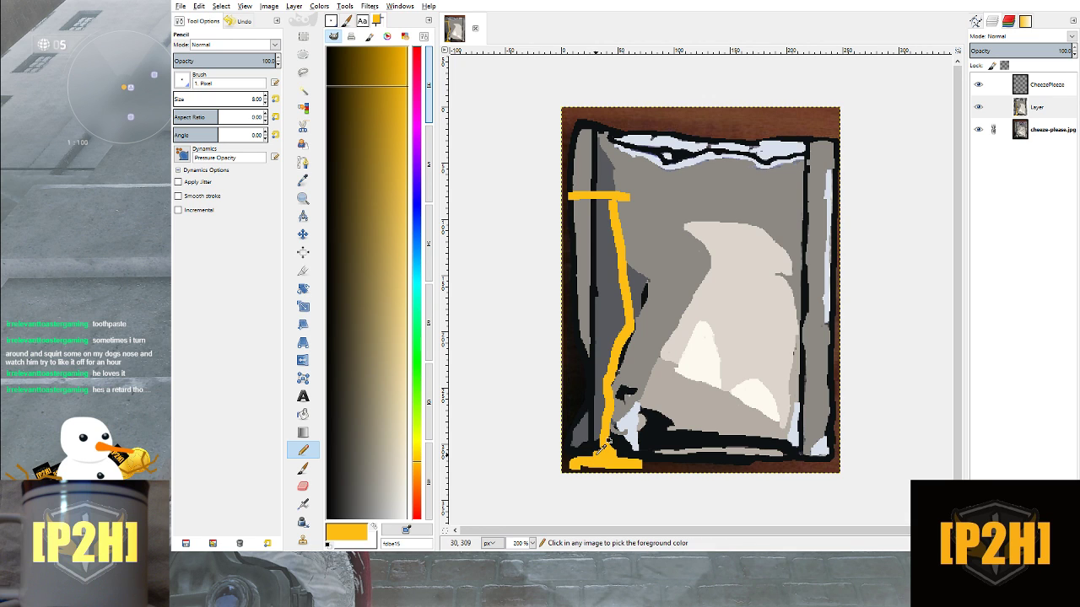
key(ctrl+z)
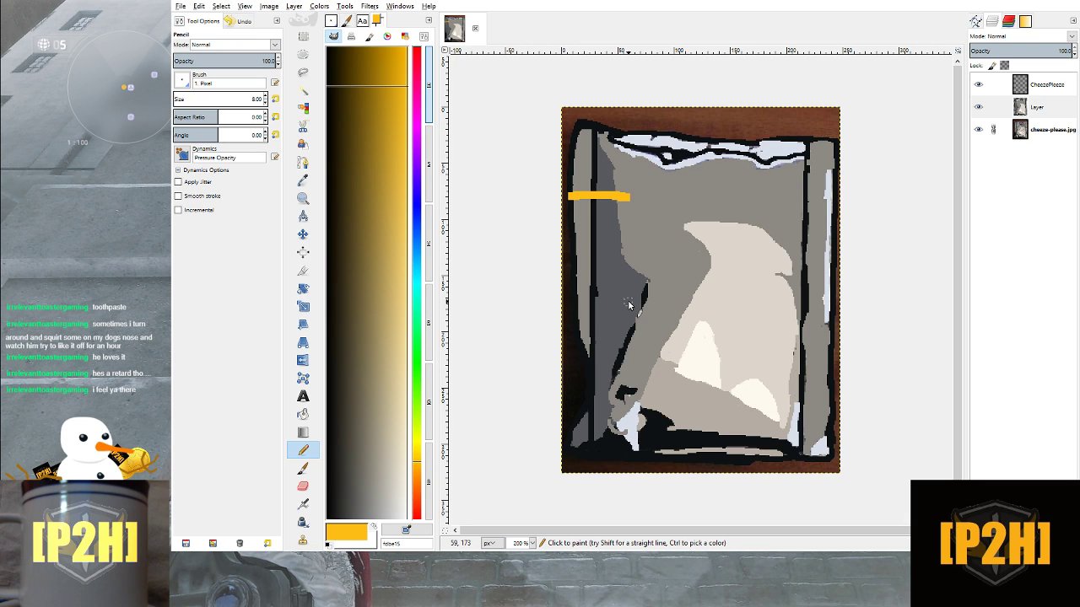
key(ctrl+z)
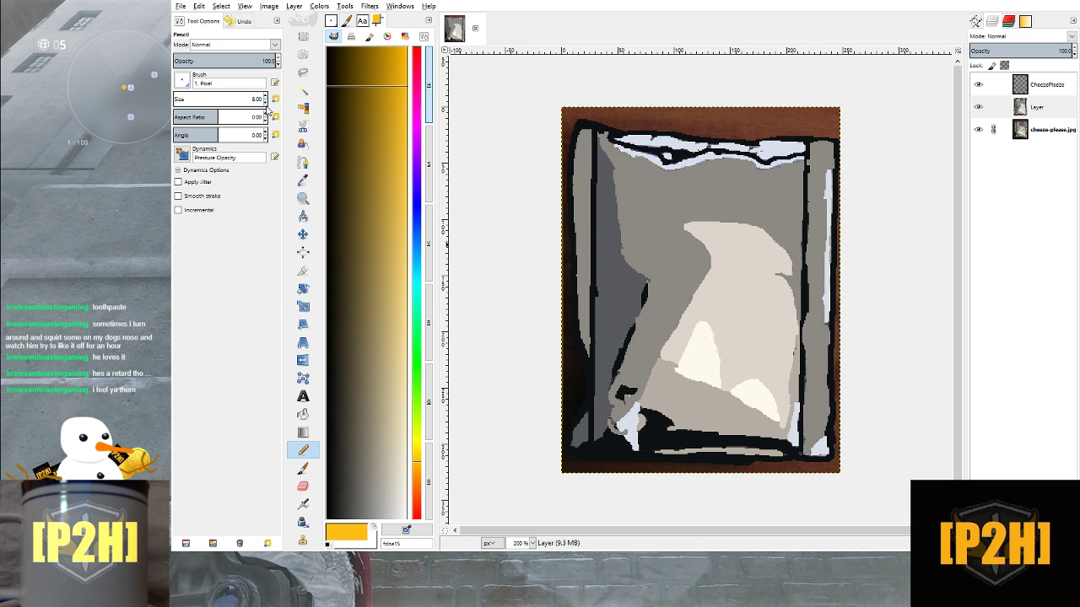
Set the pencil size to 4 and draw a straight horizontal yellow line about 41 pixels long across the pouch's upper-left side
scroll(264, 104, down, 2)
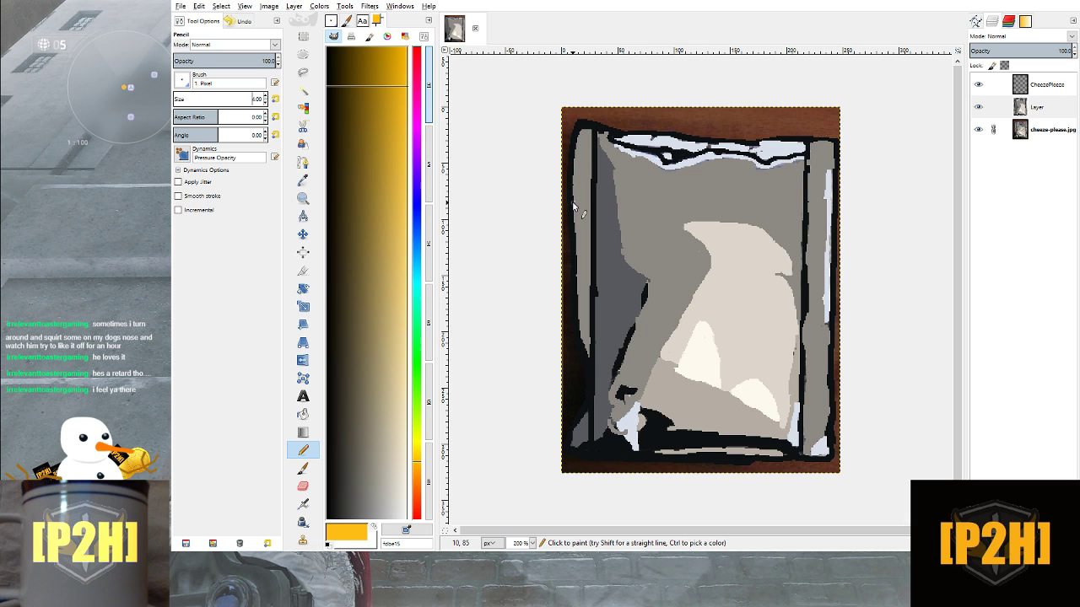
drag(572, 204, 593, 208)
key(ctrl+z)
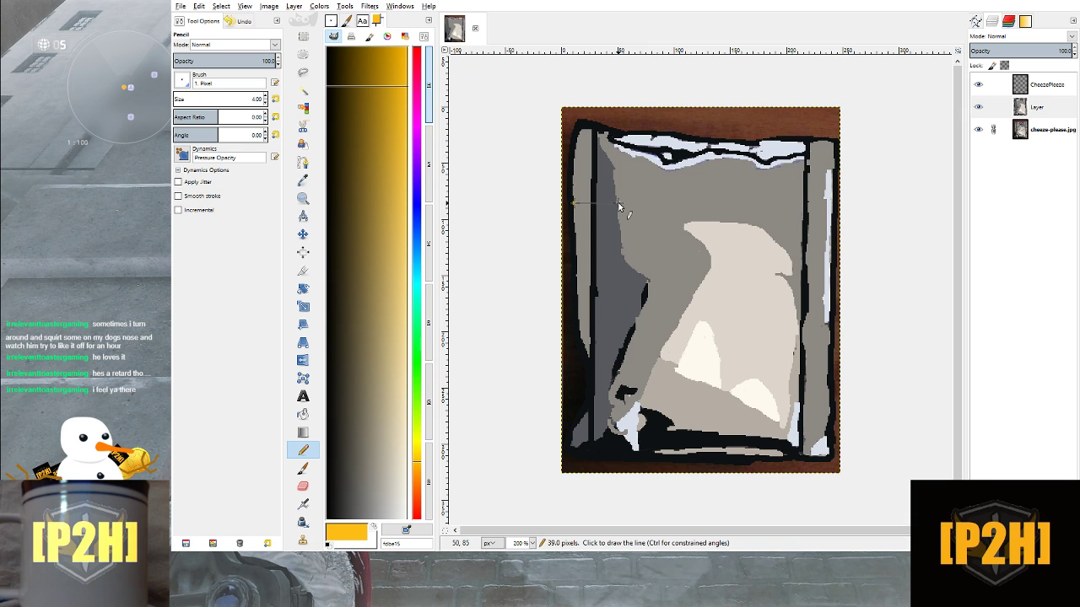
shift+click(618, 207)
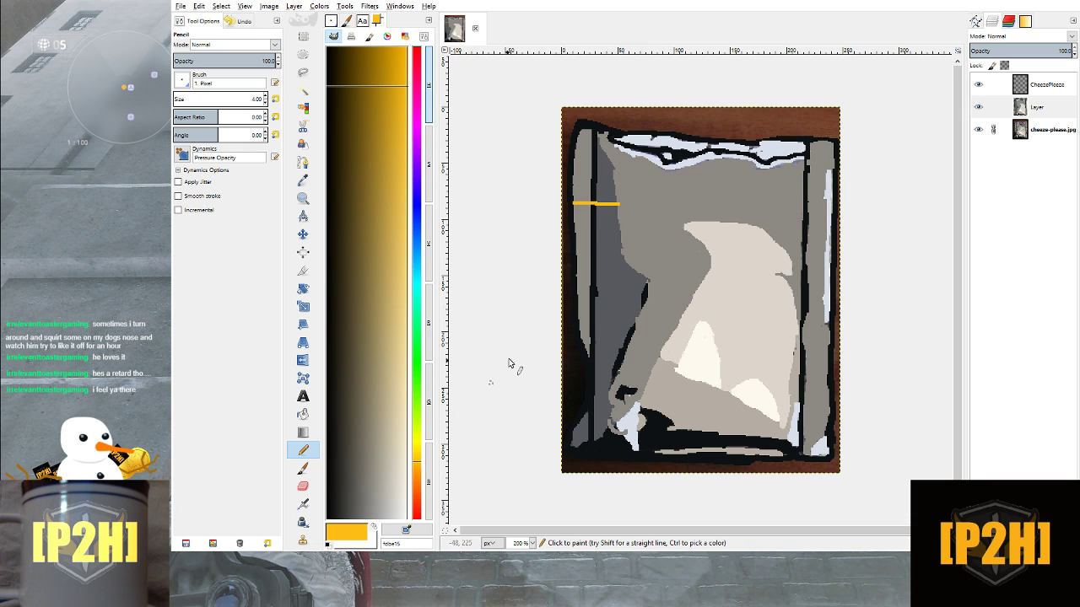
key(ctrl+z)
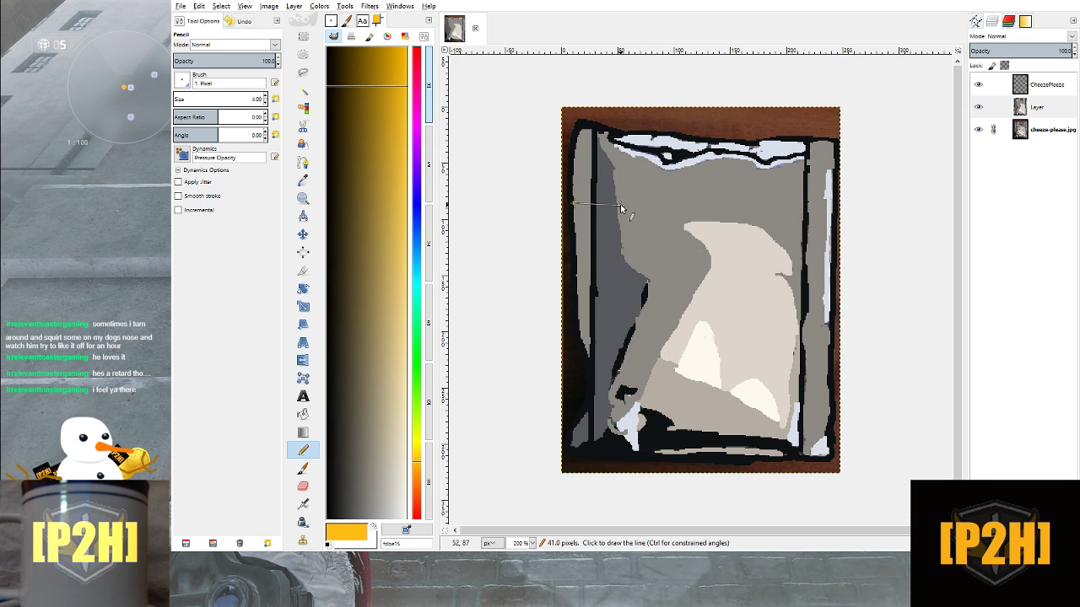
shift+click(620, 206)
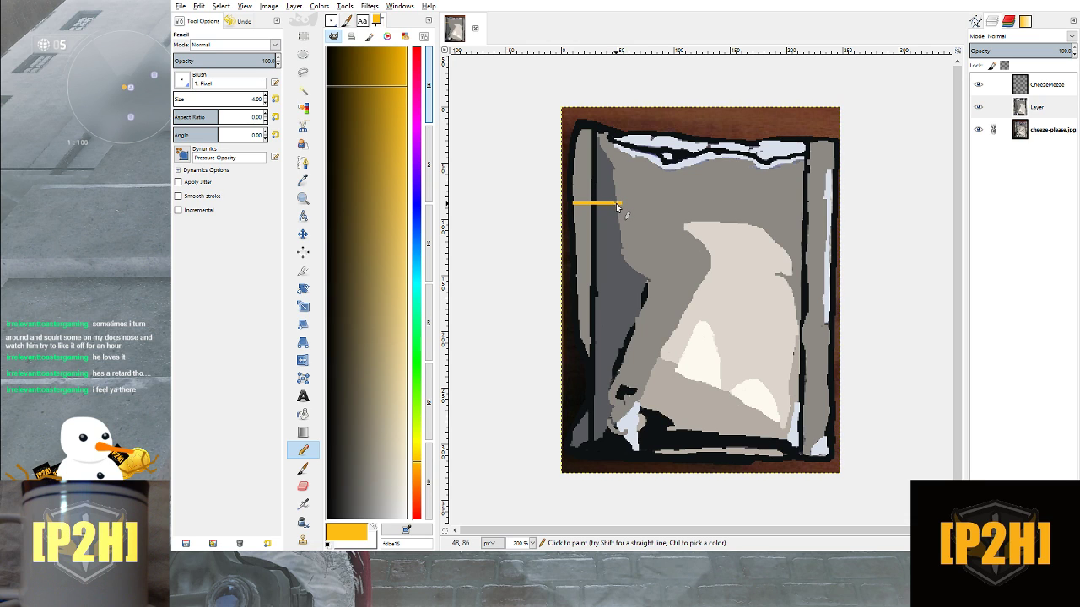
Draw the cheese drip's wavy edge from the horizontal line's right end down to the pouch's bottom edge
drag(617, 204, 622, 349)
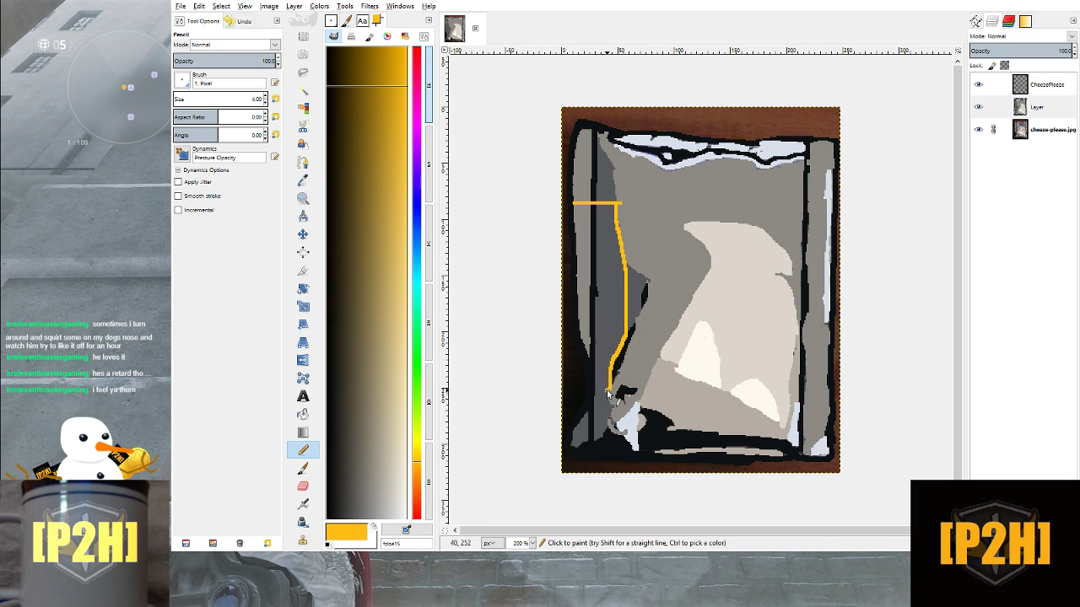
drag(609, 396, 608, 417)
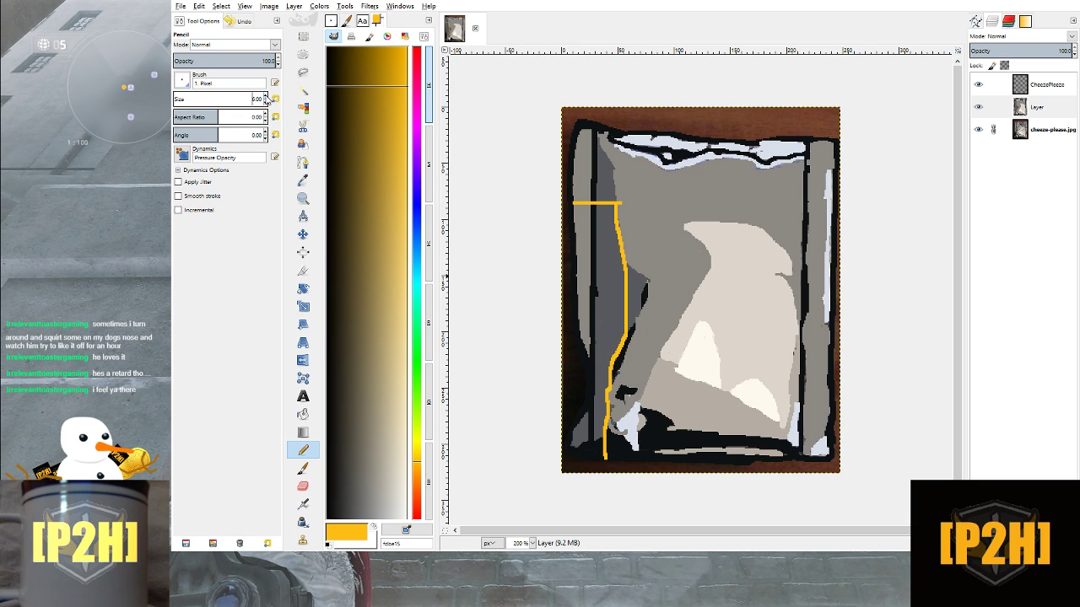
Raise the pencil size to 8, add thicker yellow lumps along the cheese drip and paint a puddle at its foot
click(265, 96)
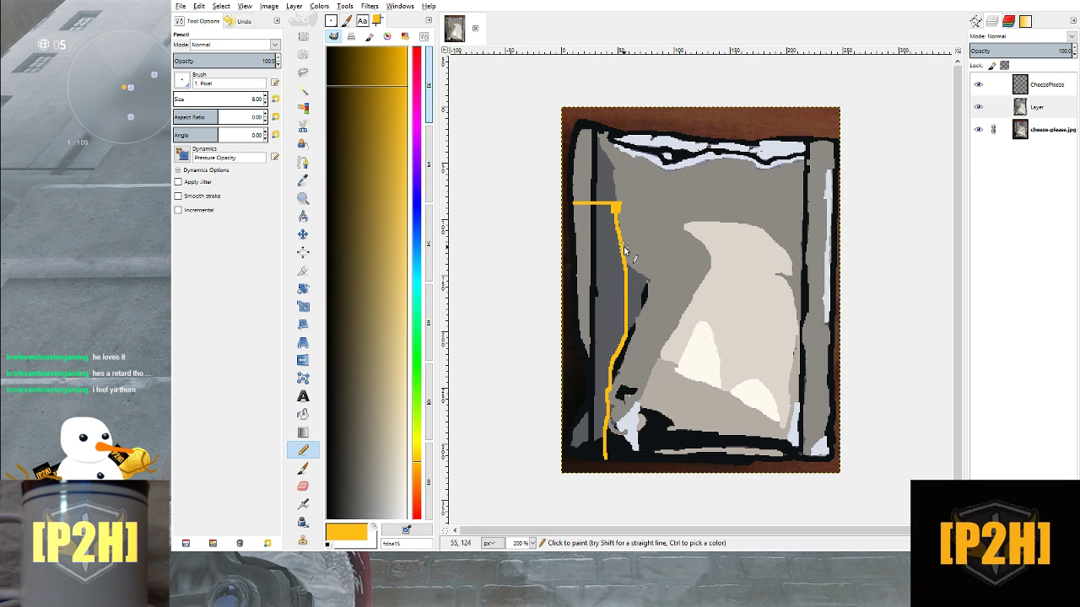
click(266, 95)
click(600, 206)
click(608, 203)
drag(617, 228, 624, 257)
click(625, 293)
mouse_move(625, 293)
mouse_down()
mouse_move(603, 447)
mouse_move(623, 460)
mouse_move(587, 456)
mouse_move(630, 463)
mouse_move(586, 455)
mouse_up()
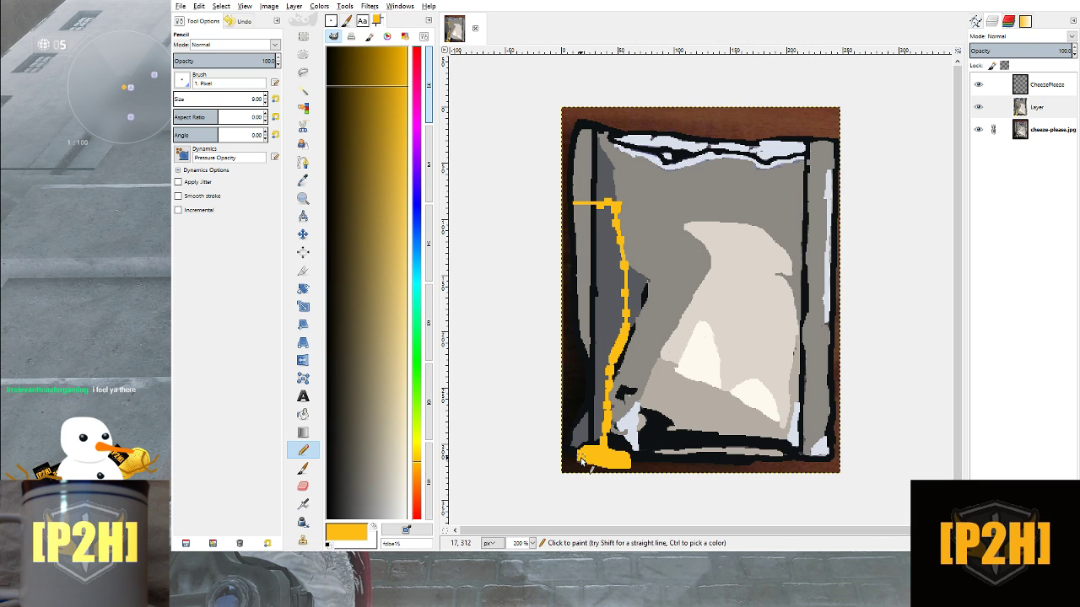
Widen the yellow puddle at the drip's foot and fill out the drip's lower bend at pencil size 8
drag(580, 458, 632, 470)
drag(621, 334, 613, 352)
drag(595, 451, 623, 456)
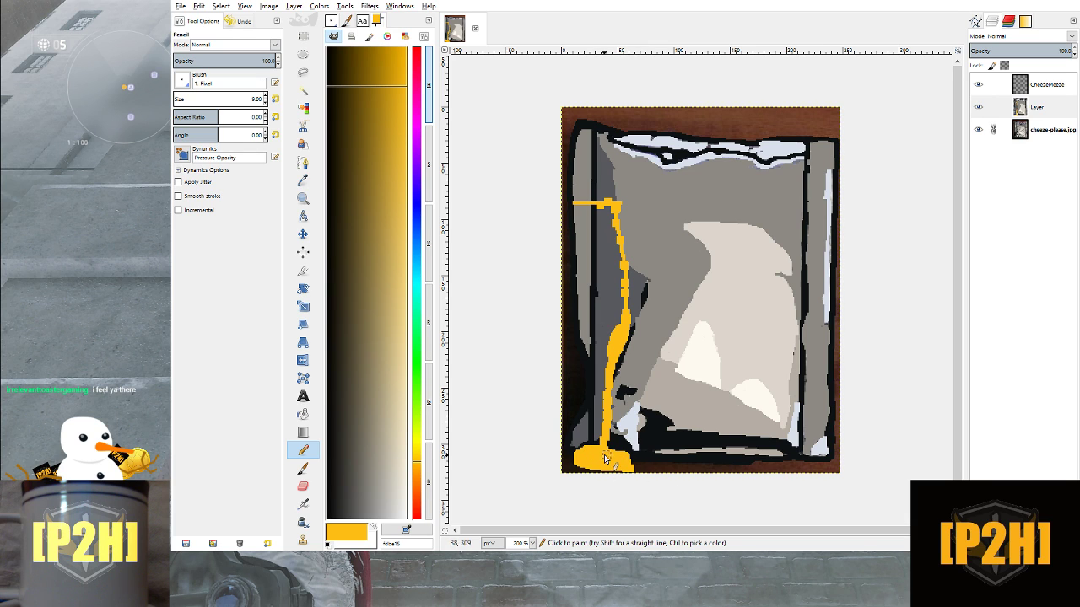
drag(604, 457, 625, 461)
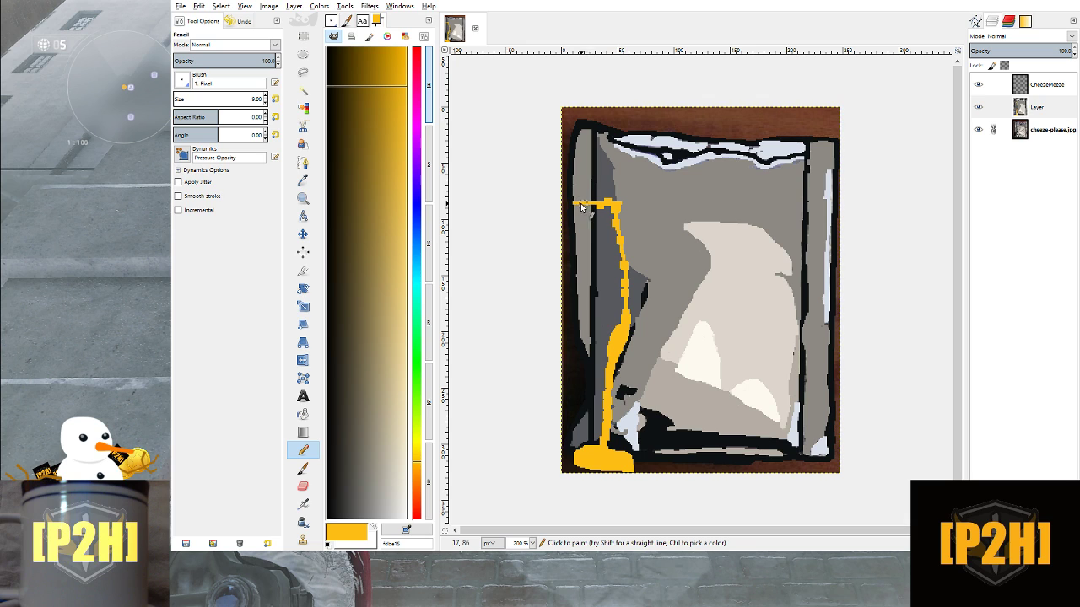
Thicken the horizontal cheese line with a straight stroke about 38 pixels long and enlarge the puddle into a rounded mound at the image's lower edge
drag(604, 205, 577, 204)
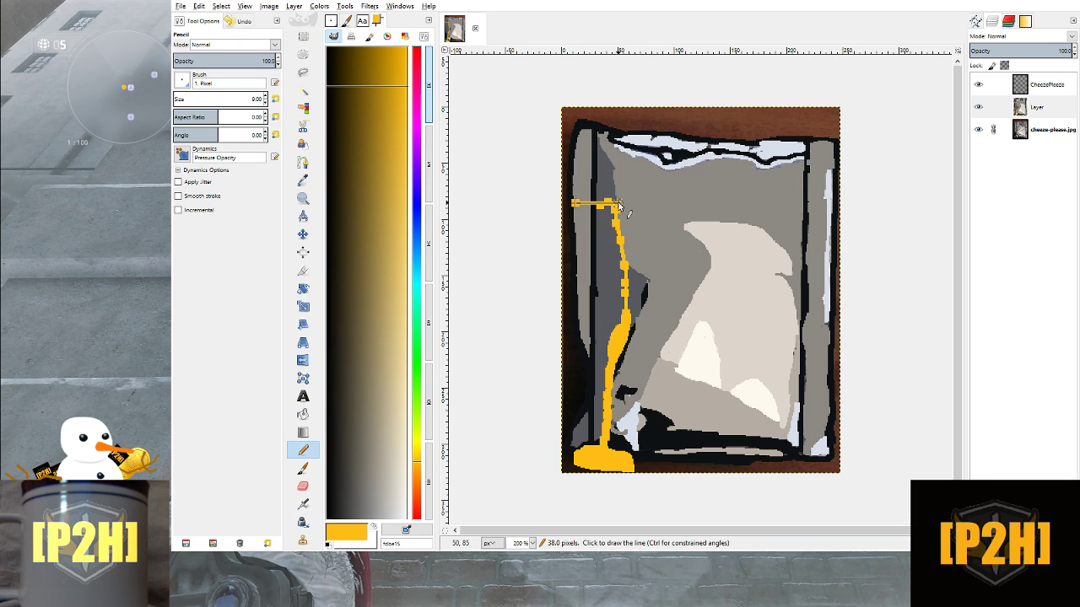
shift+click(621, 206)
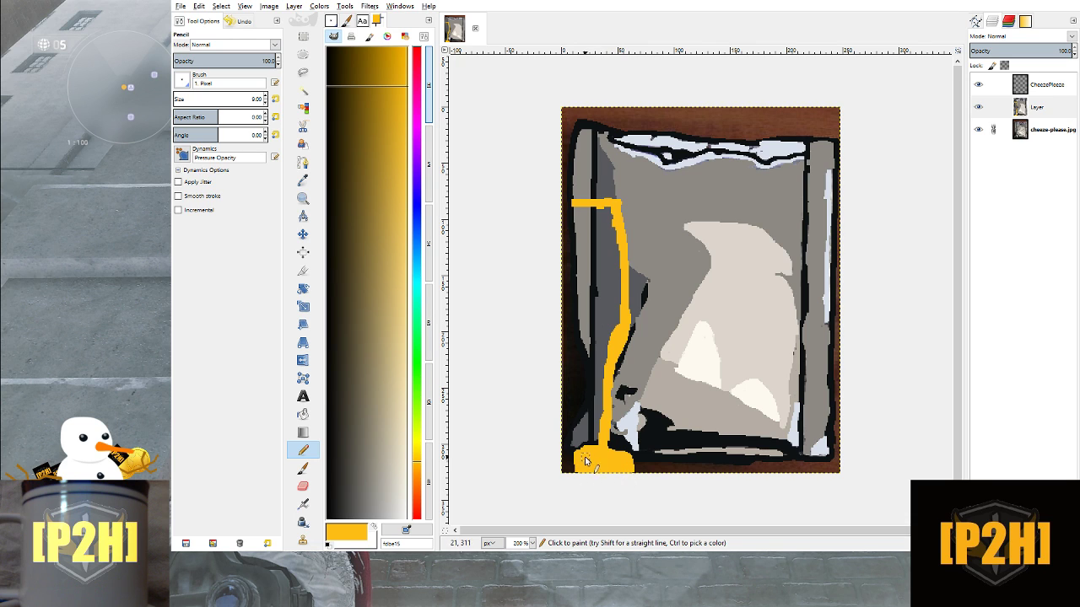
drag(577, 459, 578, 470)
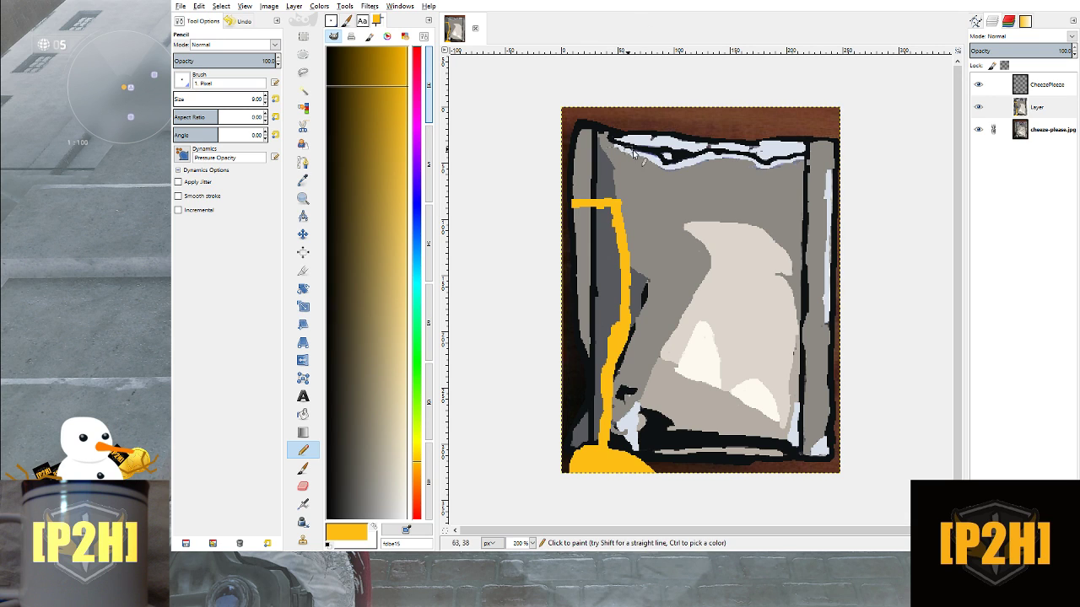
Toggle the cheeze-please.jpg photo layer's visibility to inspect the painted layer for unpainted gaps
click(978, 130)
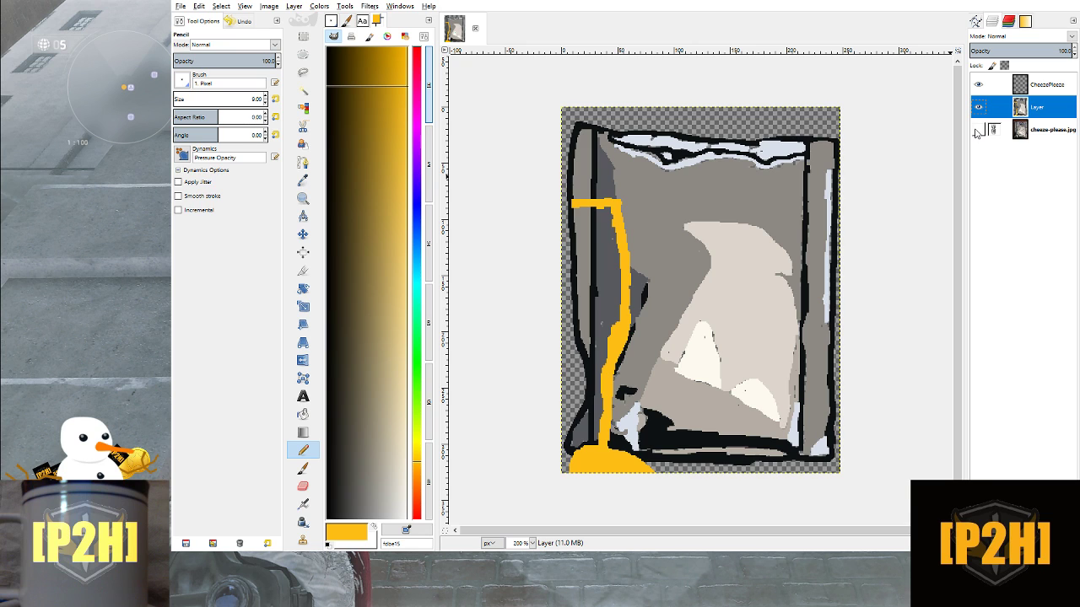
click(978, 130)
click(977, 130)
click(977, 131)
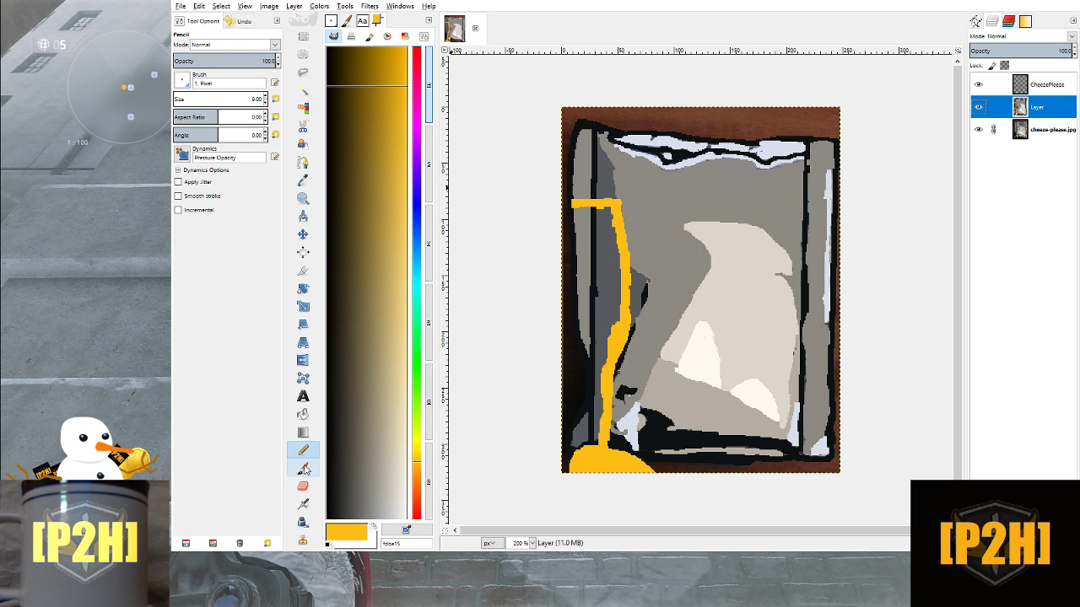
Sample the pale blue-grey highlight colour, hide the photo layer, and patch the upper and right-edge highlights at pencil size 6
click(303, 179)
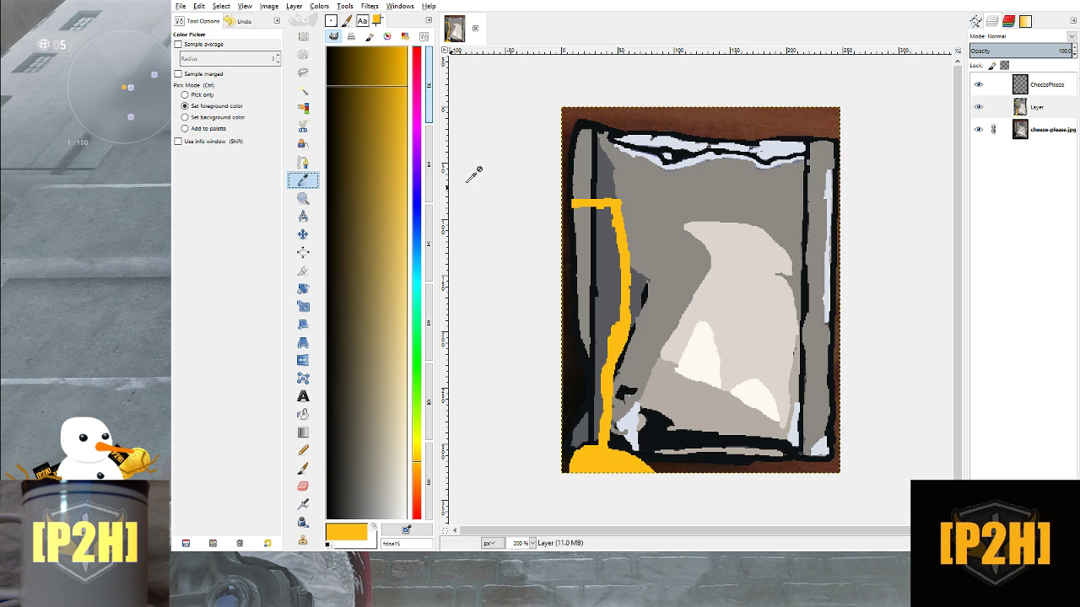
click(704, 156)
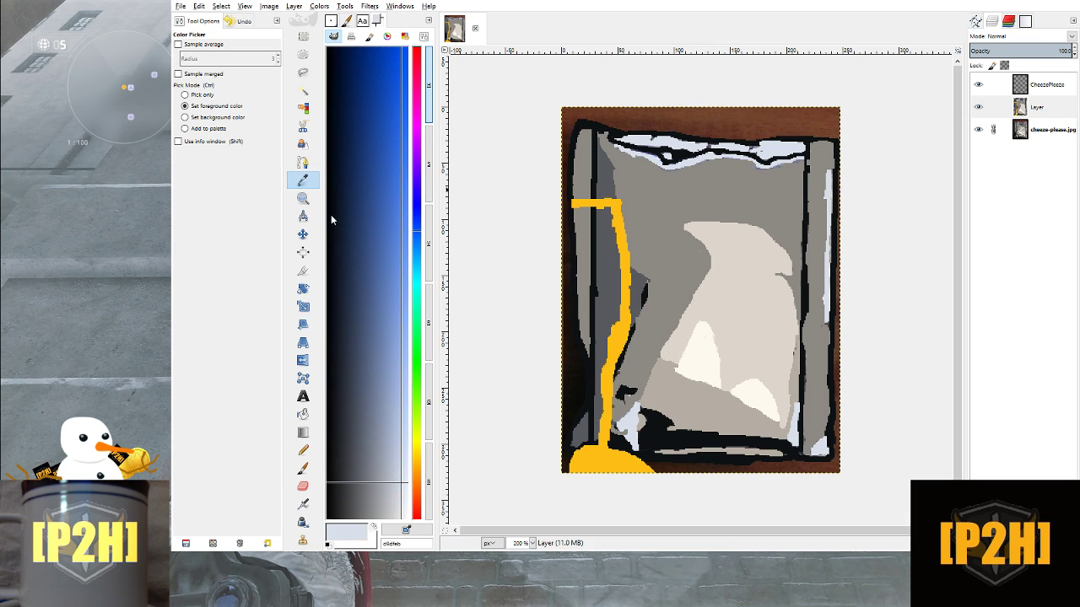
click(303, 450)
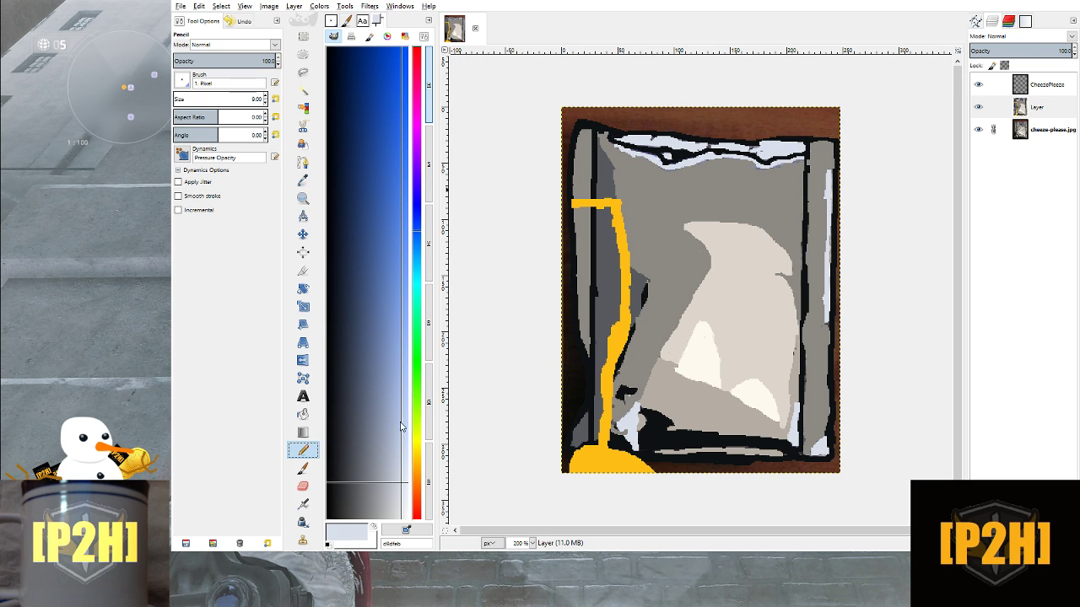
click(978, 129)
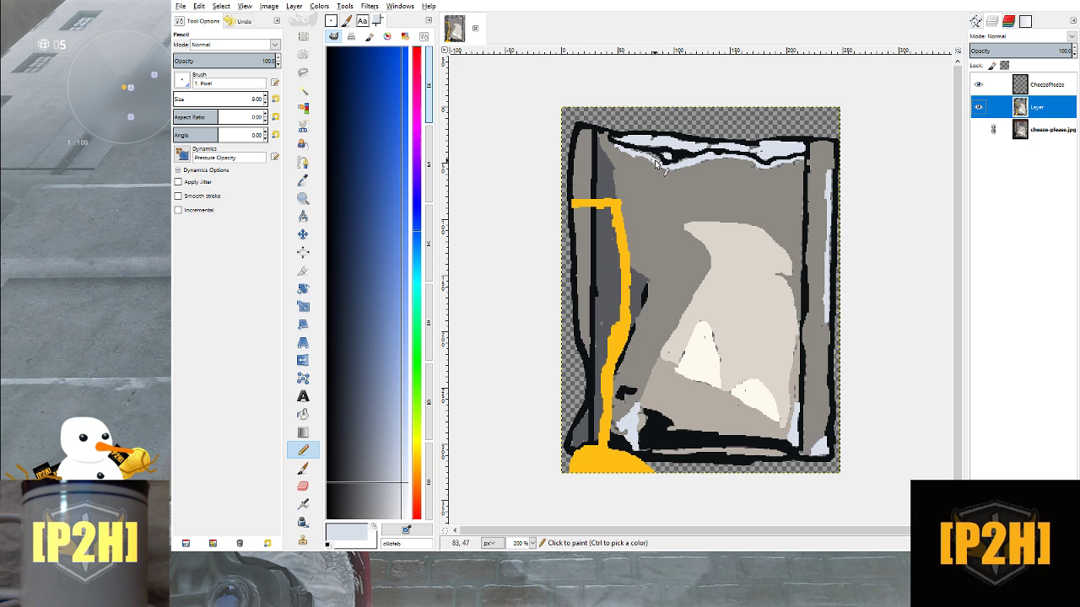
click(265, 96)
click(266, 96)
click(265, 96)
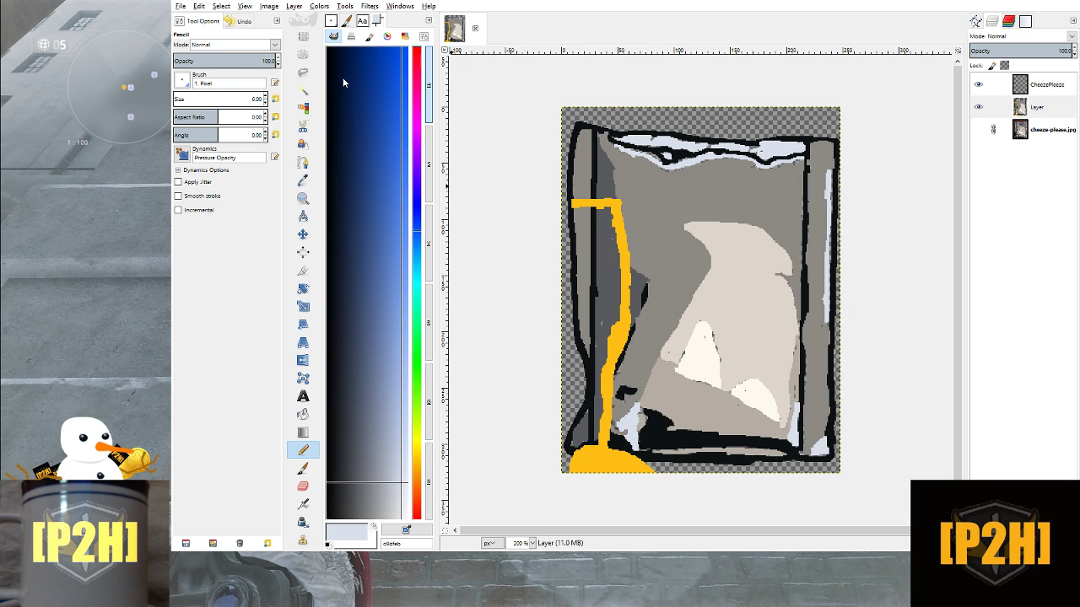
click(663, 166)
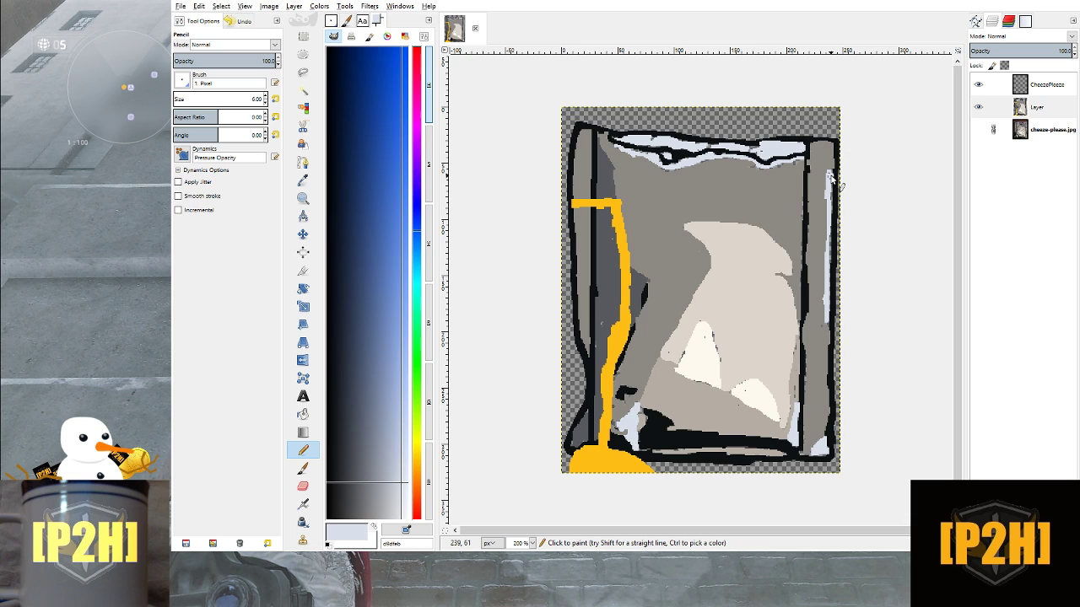
drag(830, 175, 832, 236)
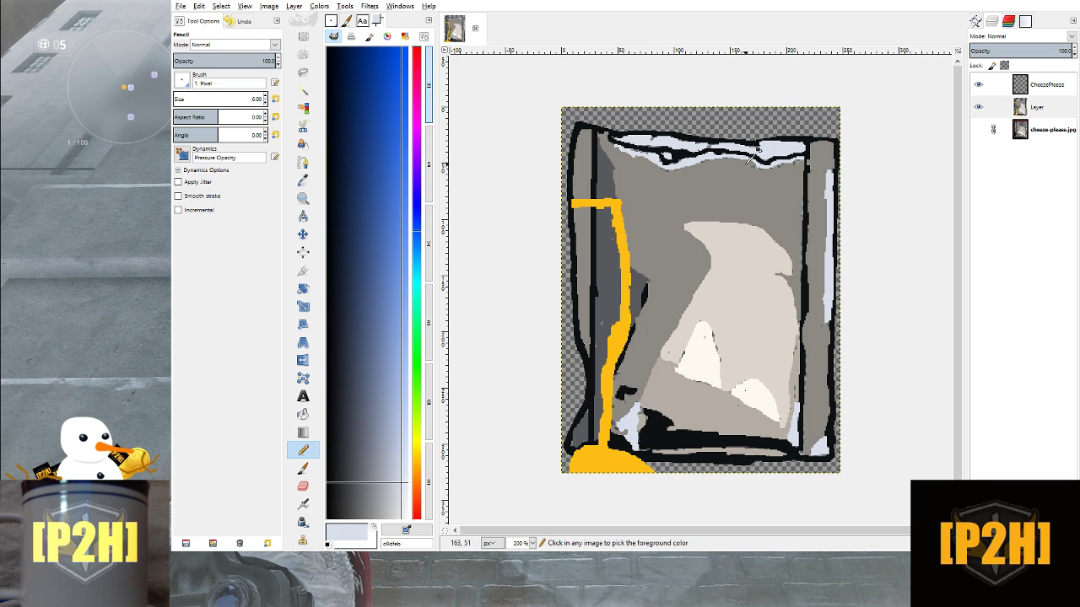
Sample the black outline colour and redraw the short crease lines in the pouch's top seal at pencil size 4
scroll(709, 172, up, 2)
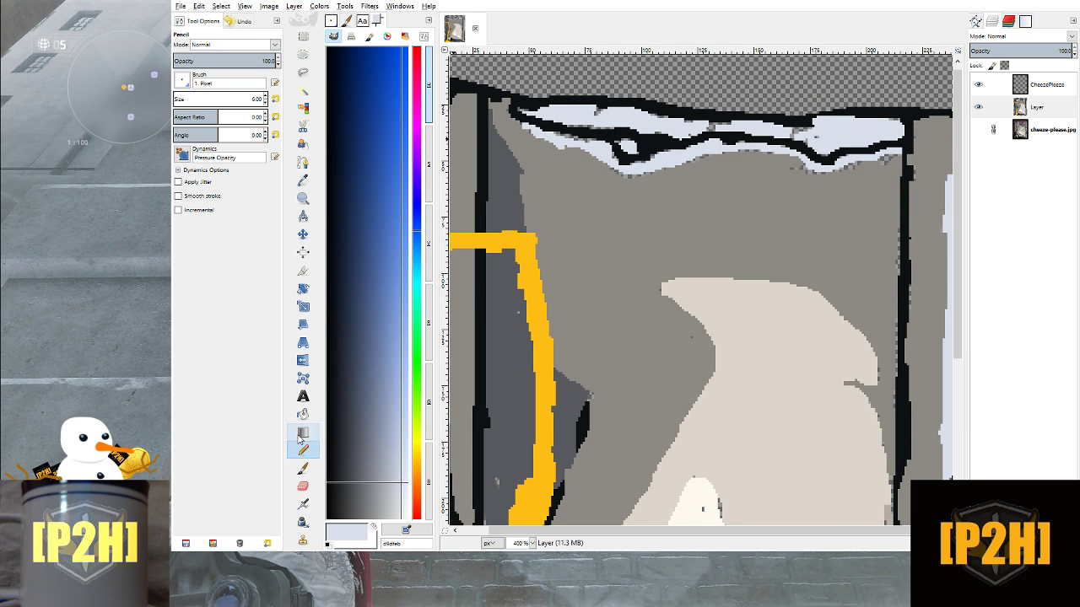
click(303, 179)
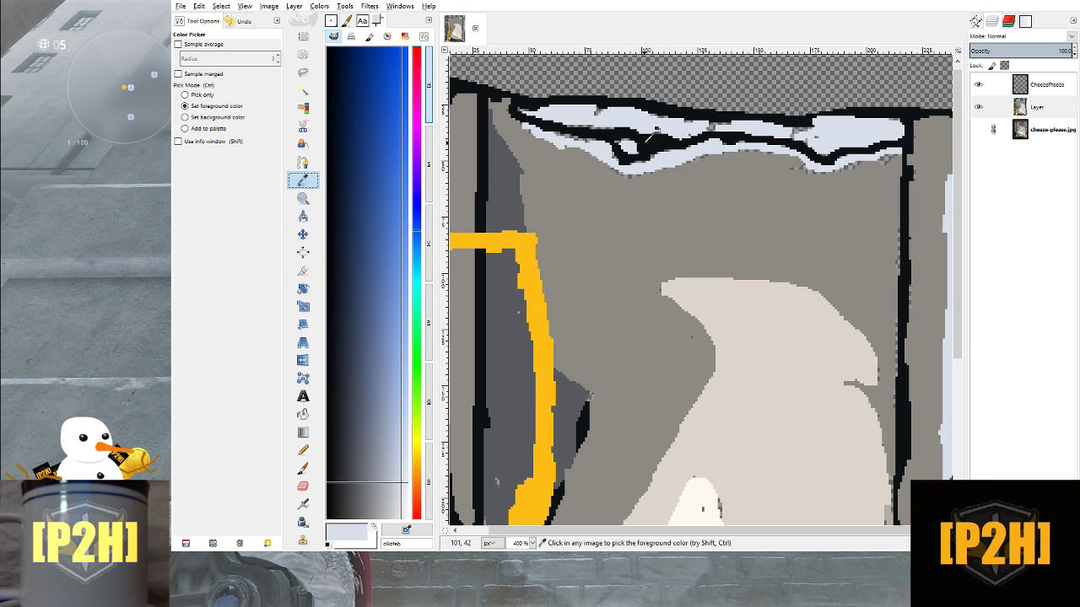
click(617, 128)
key(n)
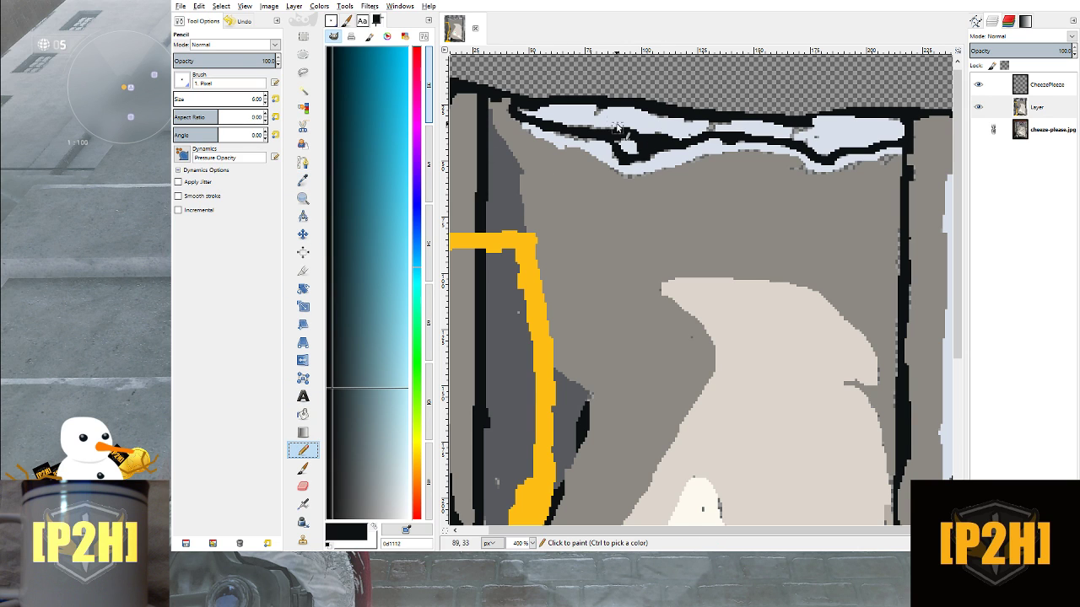
click(264, 102)
click(265, 102)
drag(601, 108, 593, 121)
drag(715, 121, 710, 133)
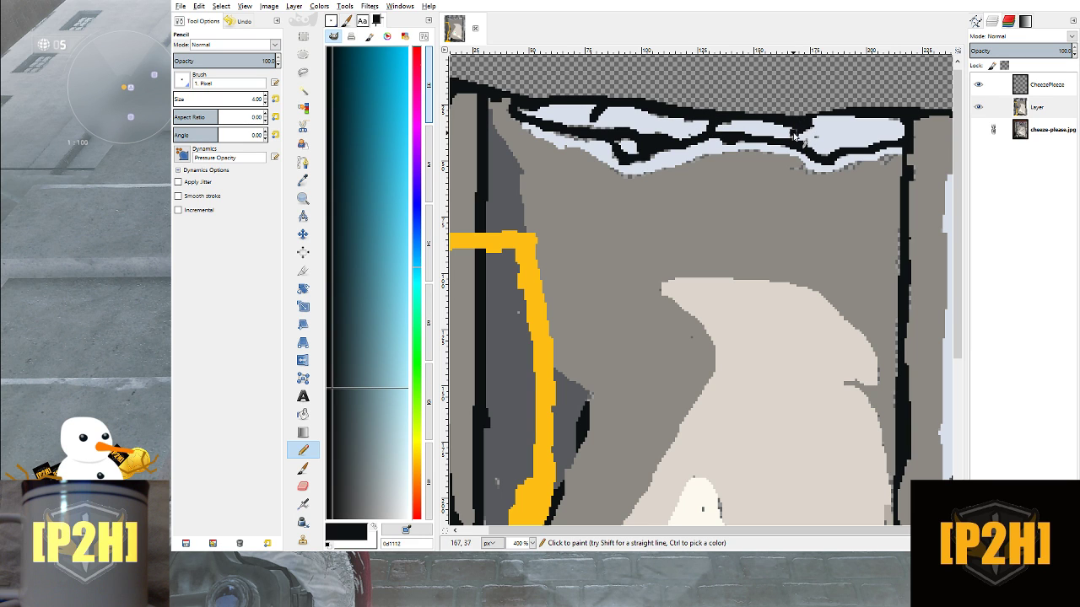
Check the painted pouch for remaining gaps and show the cheeze-please.jpg photo layer again
ctrl+scroll(744, 228, down, 3)
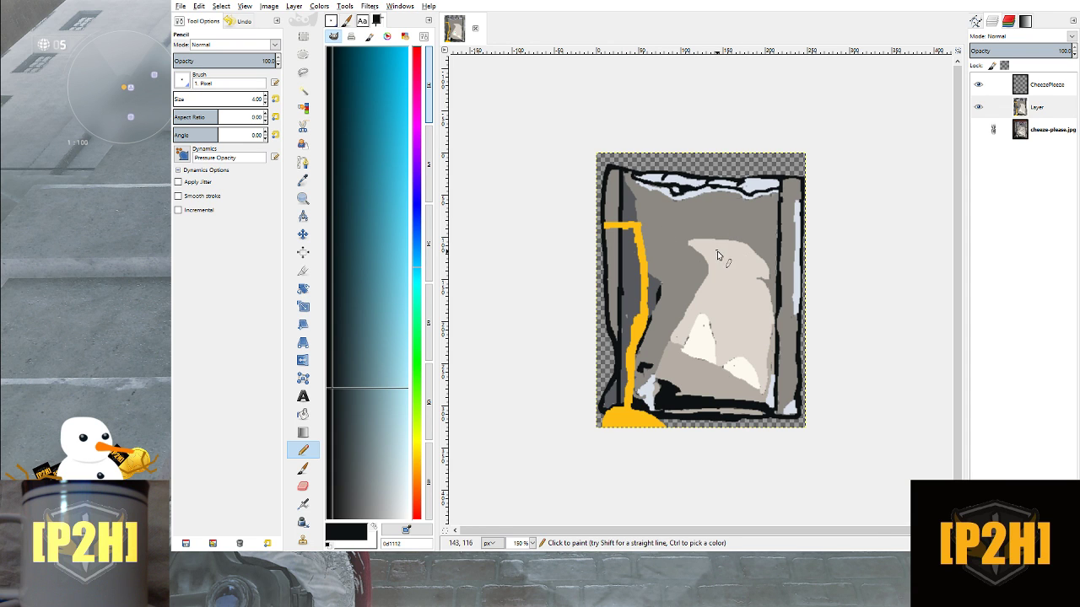
ctrl+scroll(723, 246, up, 2)
scroll(725, 286, down, 1)
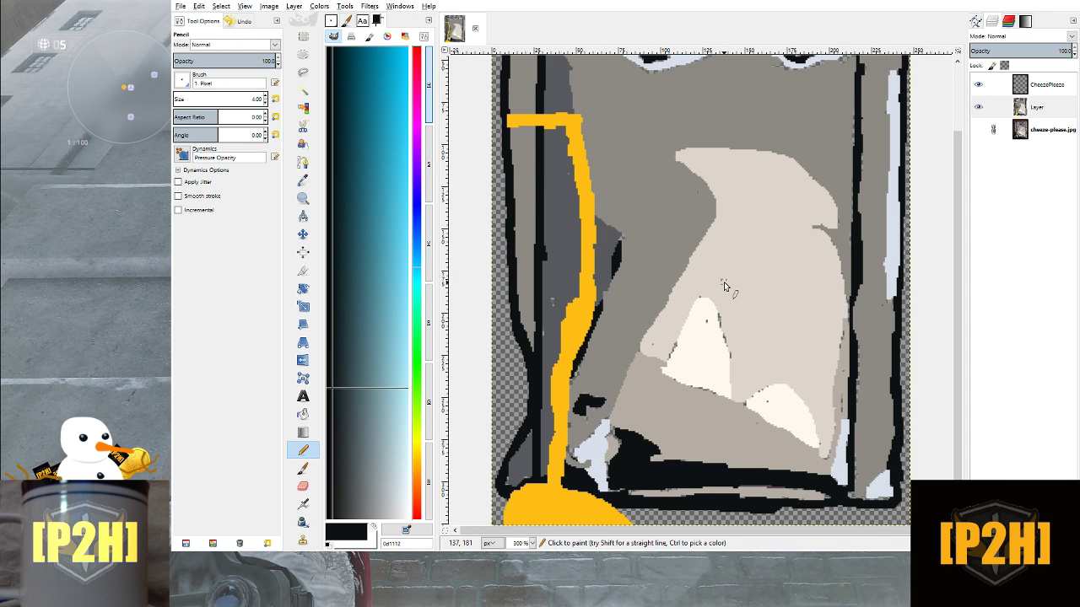
scroll(721, 285, up, 1)
scroll(694, 282, down, 1)
key(ctrl)
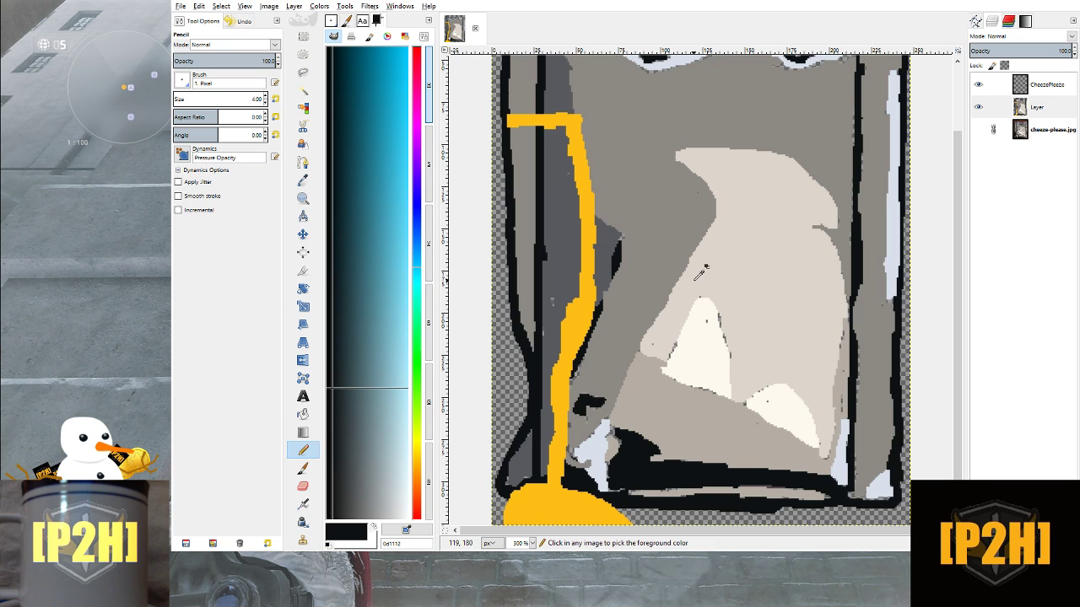
ctrl+scroll(699, 274, down, 1)
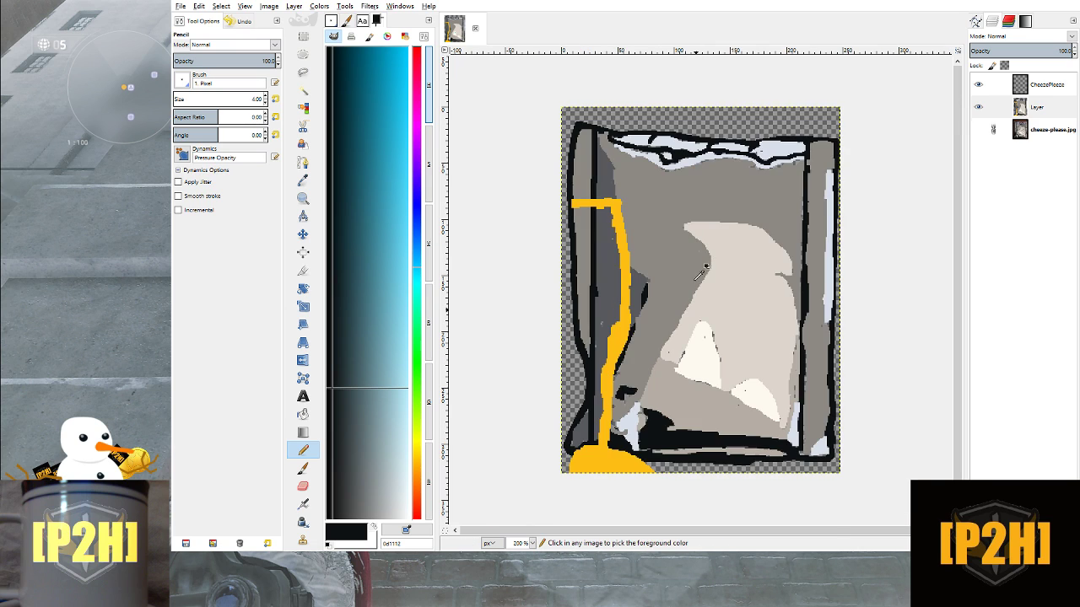
click(996, 129)
click(979, 129)
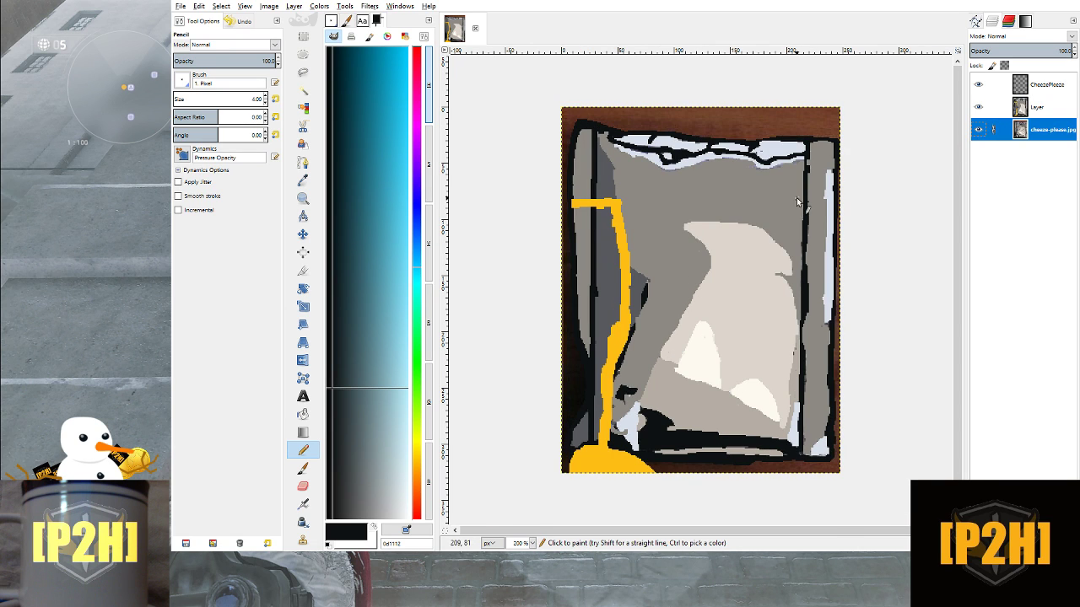
Delete the CheezePleeze layer and create a new transparent layer with the same name that extends beyond the canvas's right edge
click(1035, 87)
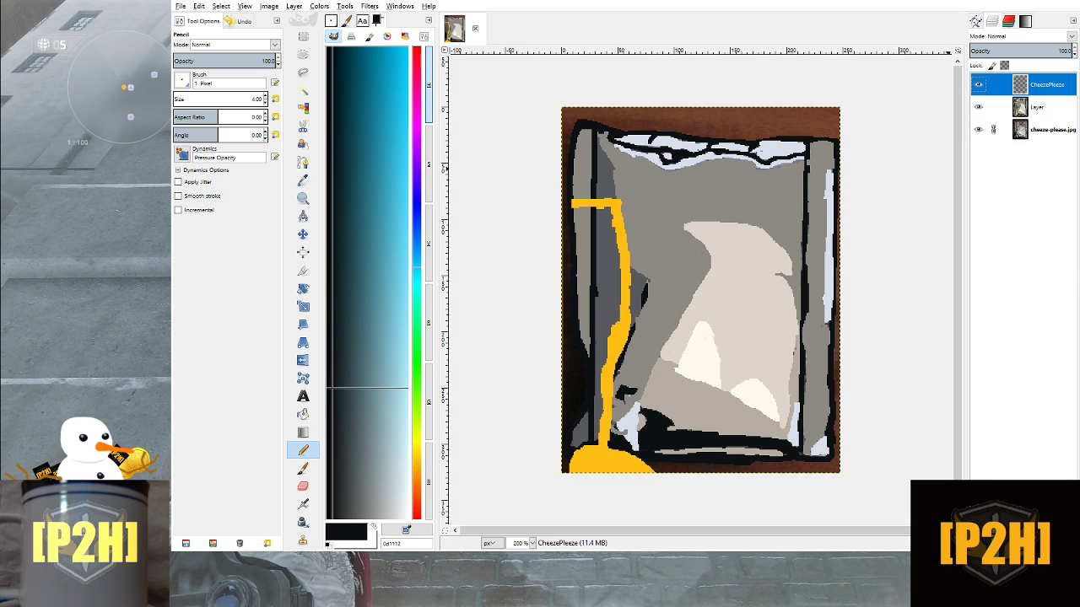
click(1070, 544)
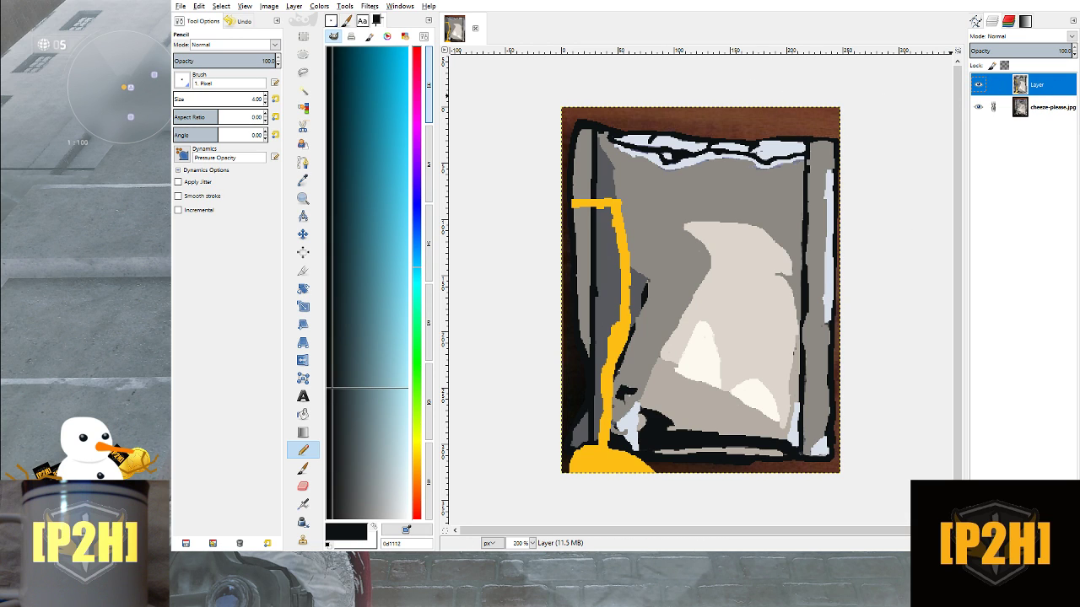
click(1077, 131)
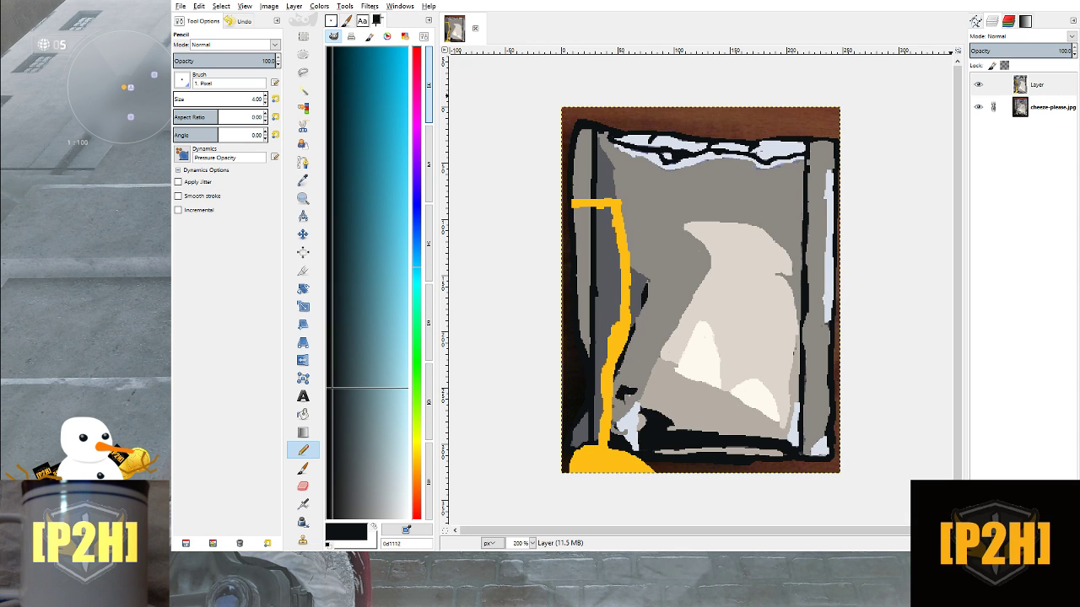
key(Return)
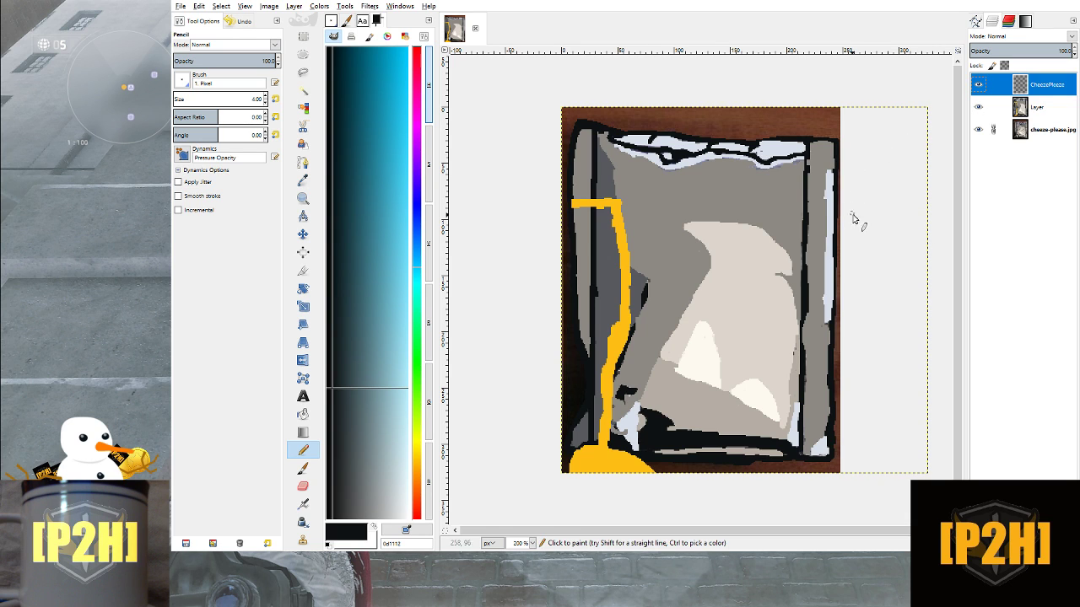
Unlink the cheeze-please.jpg photo layer
click(1043, 112)
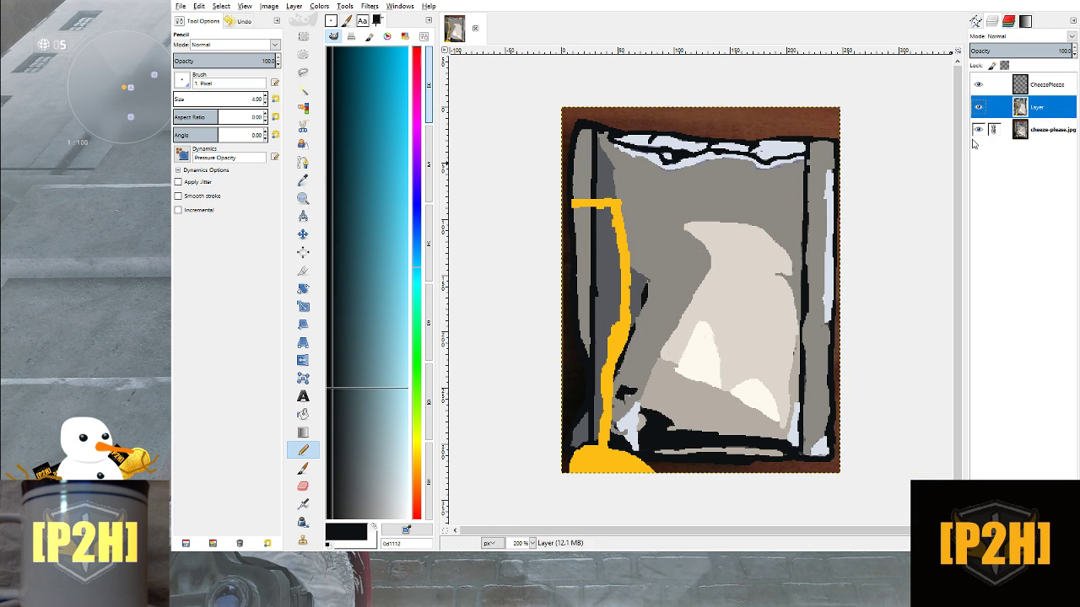
click(1000, 84)
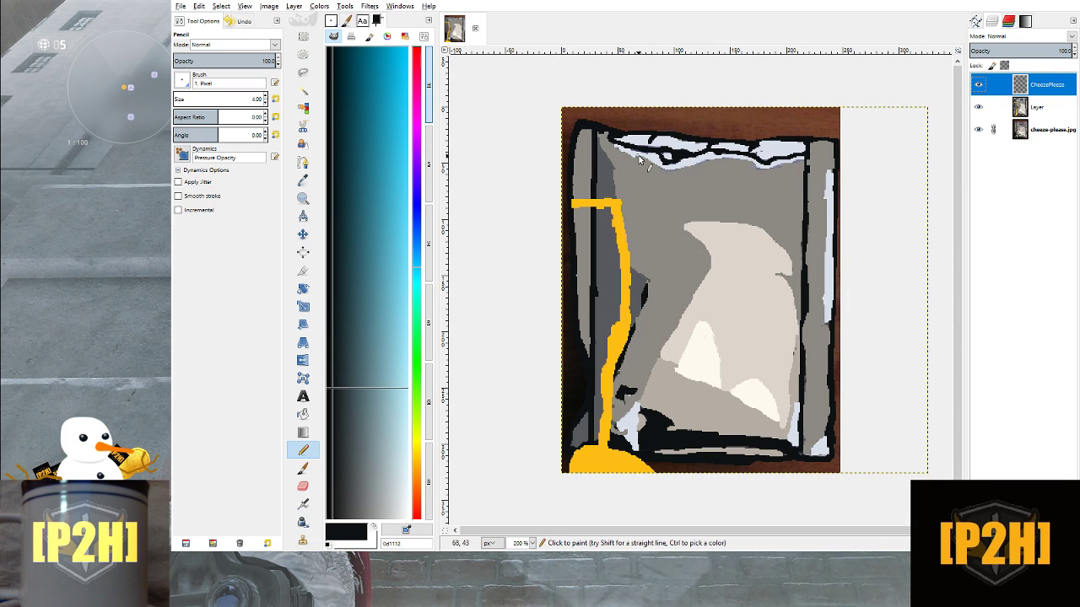
click(1038, 114)
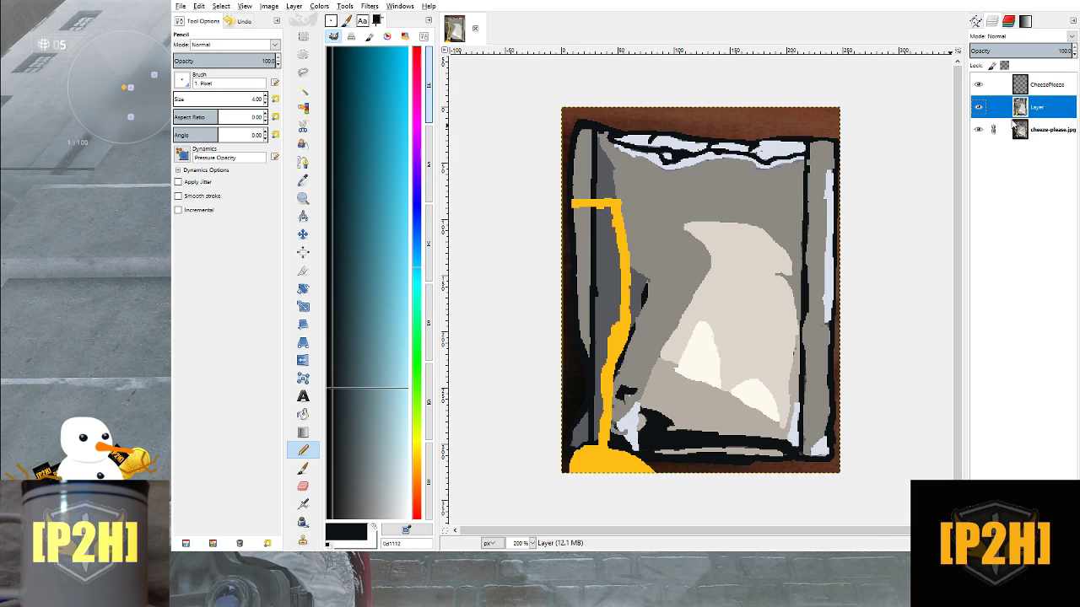
click(1007, 133)
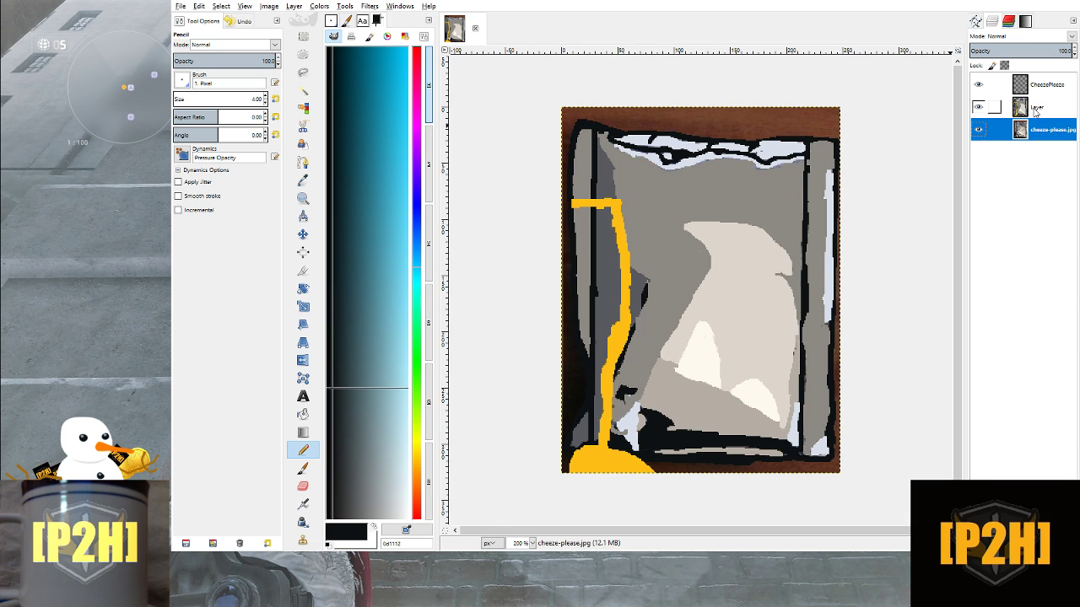
Move the painted layer named Layer above CheezePleeze and merge it down into CheezePleeze
drag(1036, 109, 1041, 84)
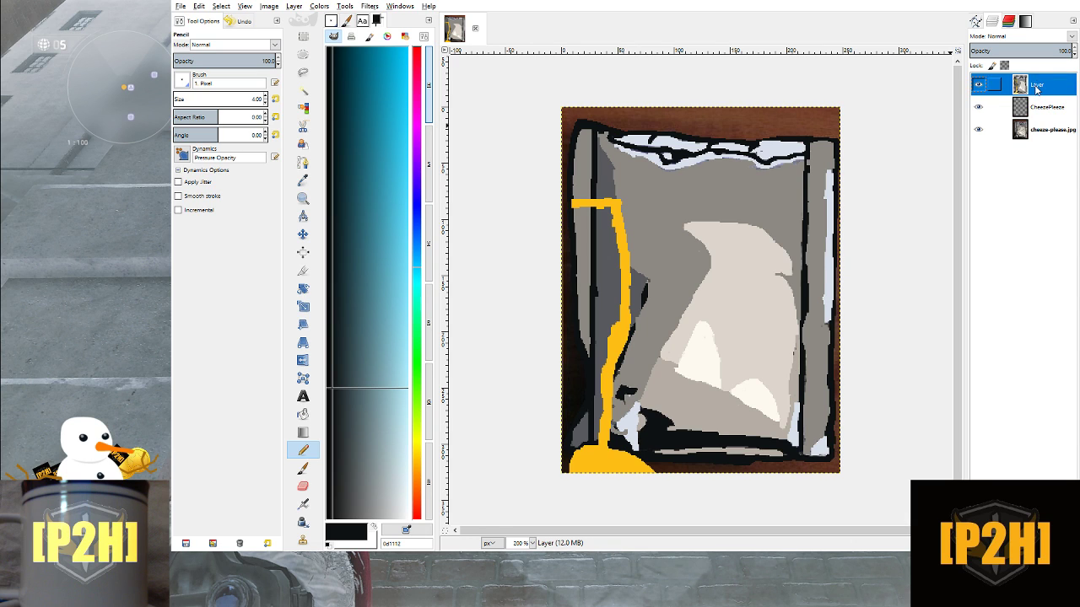
click(1044, 106)
click(1044, 87)
click(1076, 167)
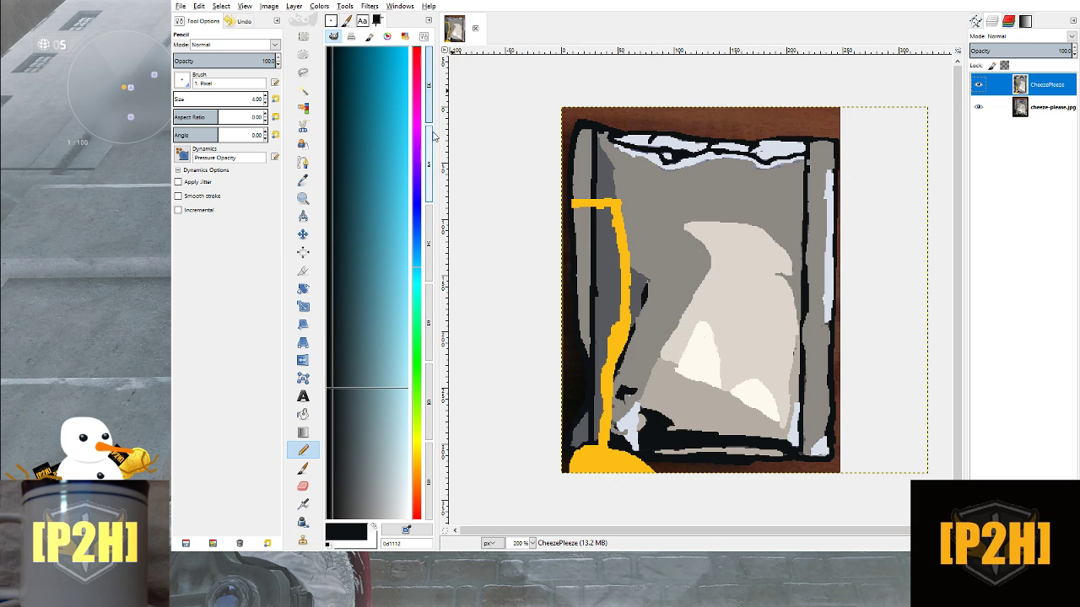
click(269, 7)
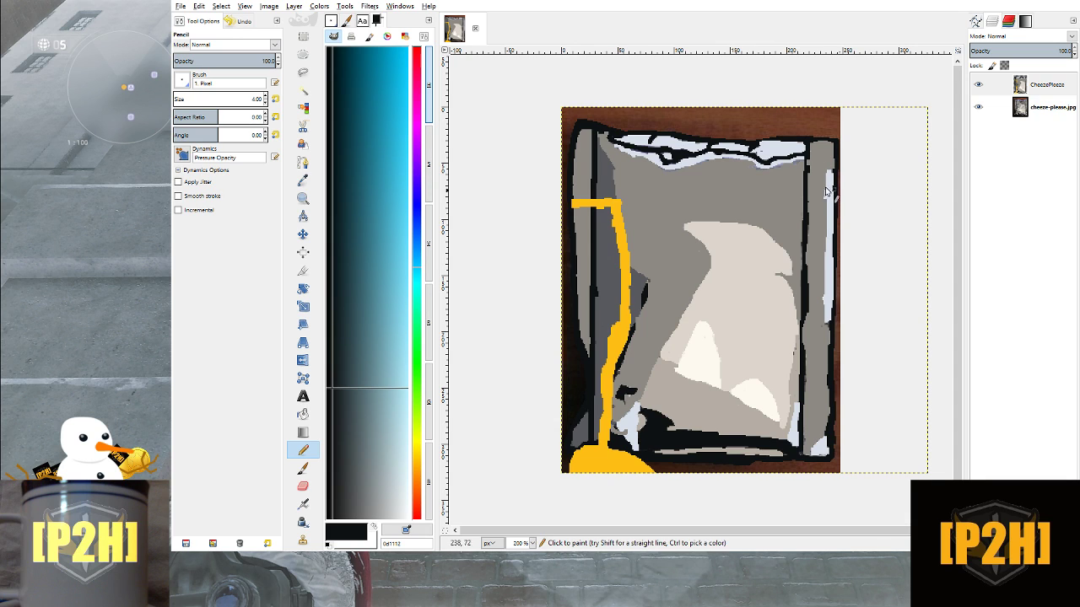
click(302, 75)
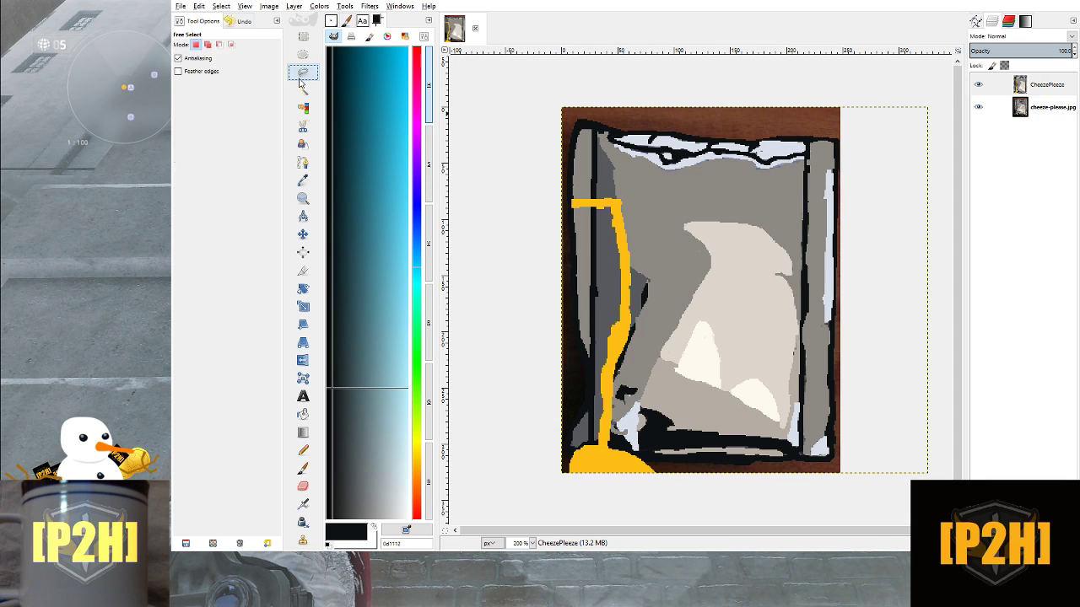
click(867, 306)
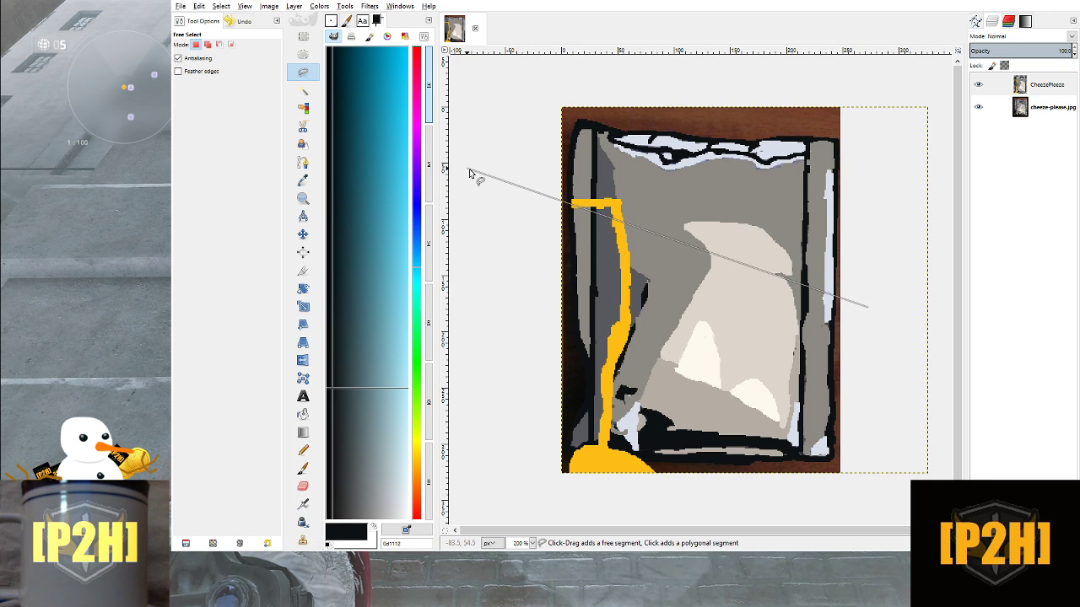
click(879, 131)
click(663, 86)
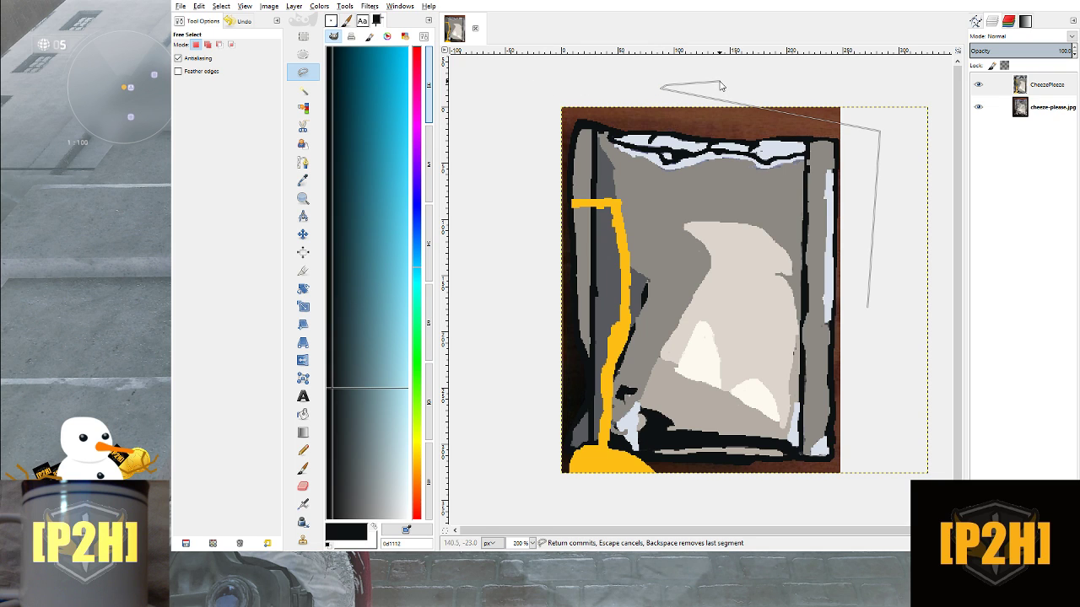
click(712, 74)
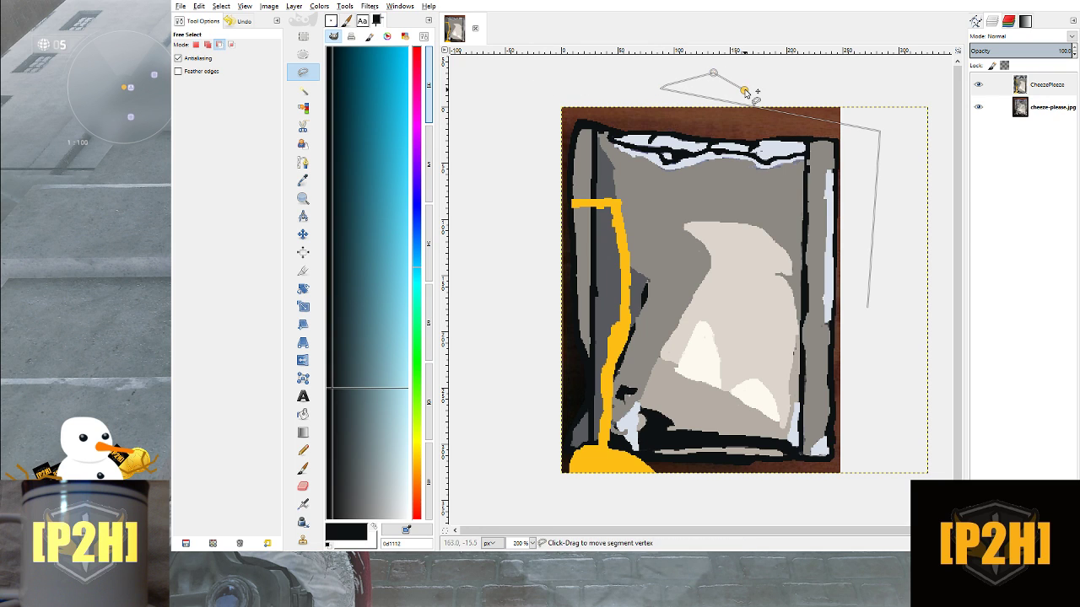
click(839, 143)
key(Escape)
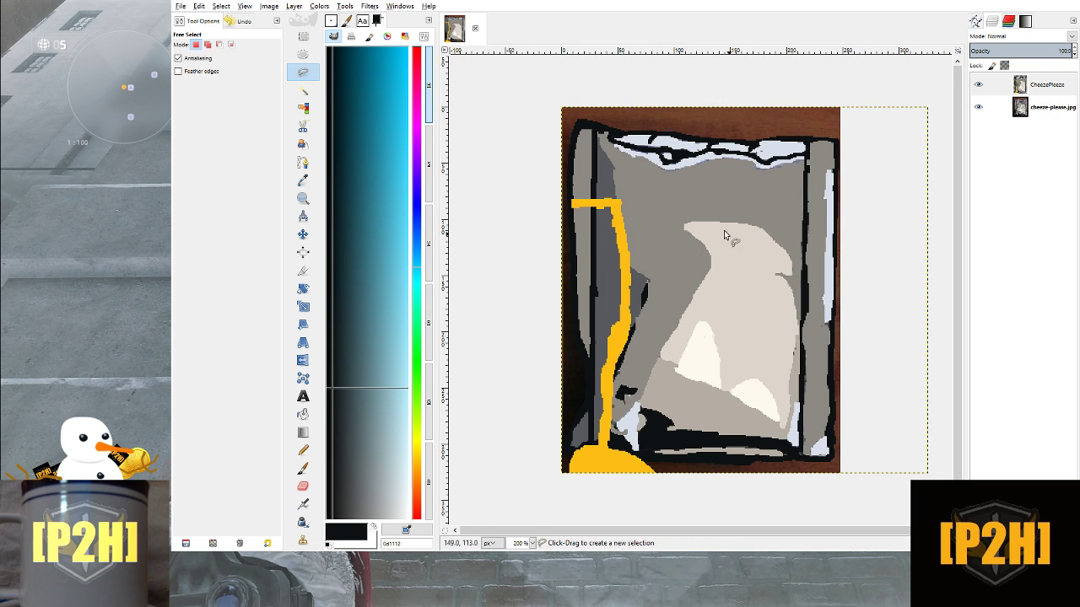
Use Fuzzy Select to select the empty area surrounding the painted pouch on the CheezePleeze layer
click(303, 90)
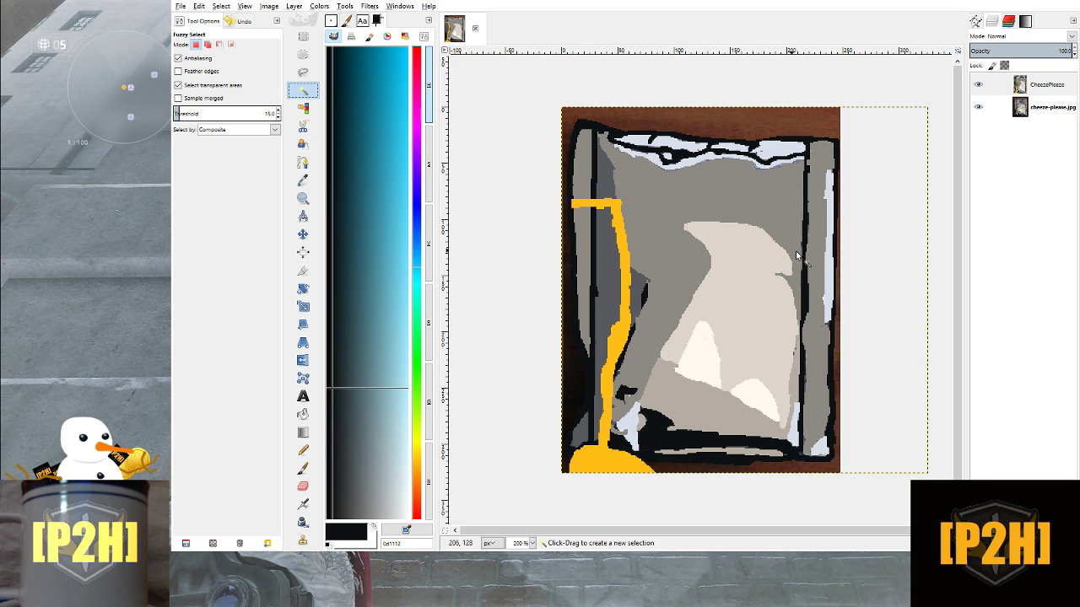
click(772, 262)
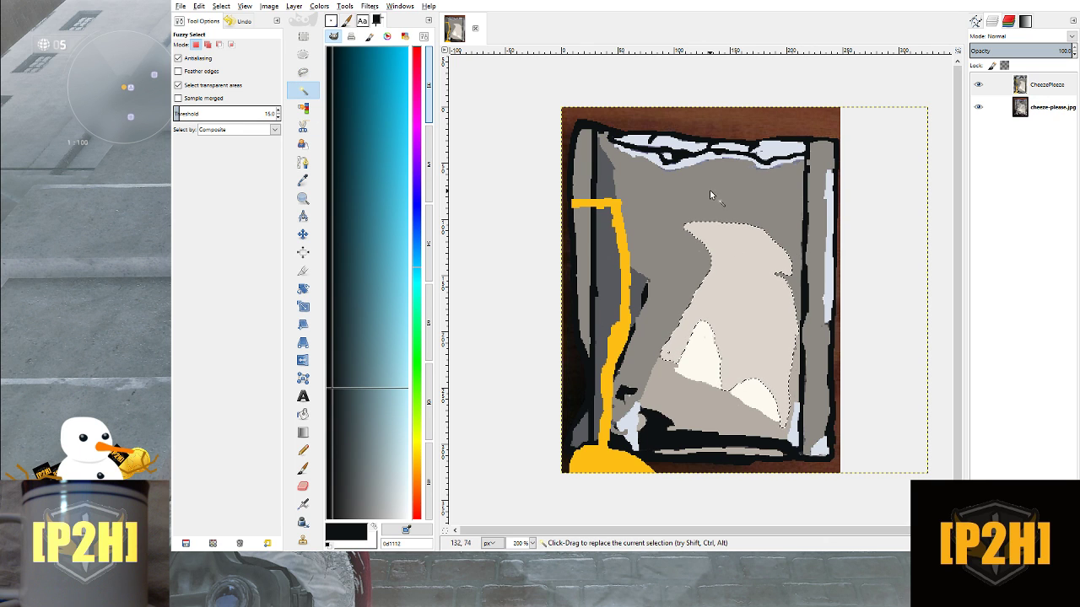
click(880, 181)
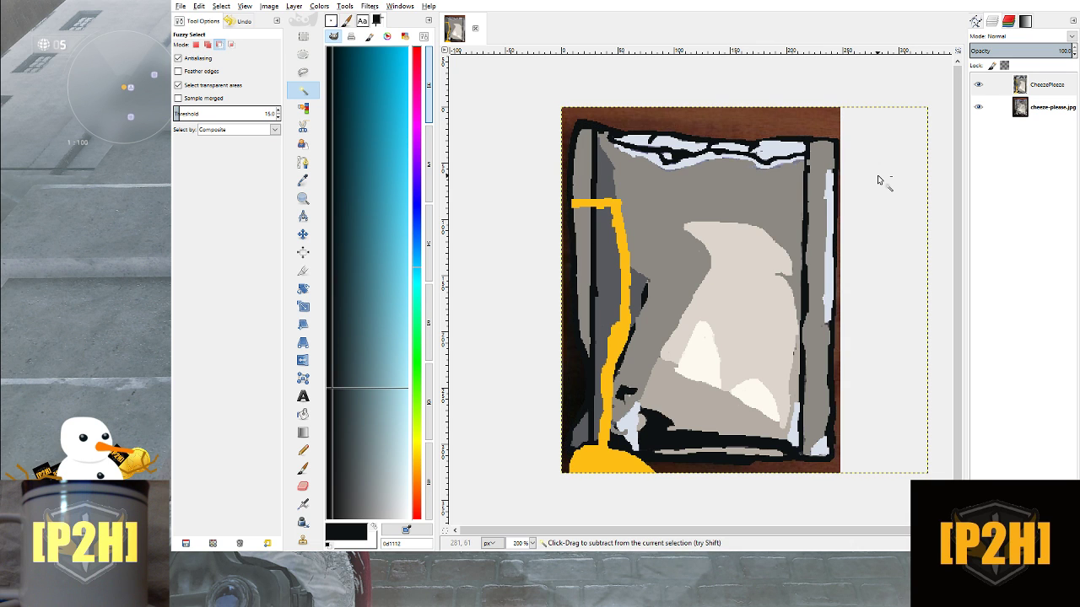
click(877, 180)
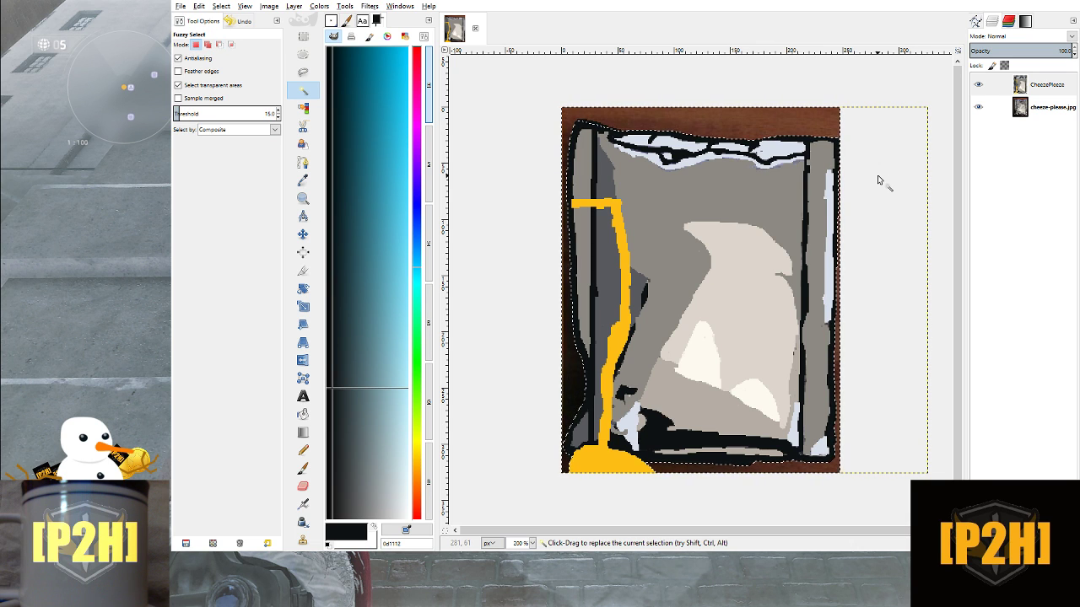
ctrl+click(877, 180)
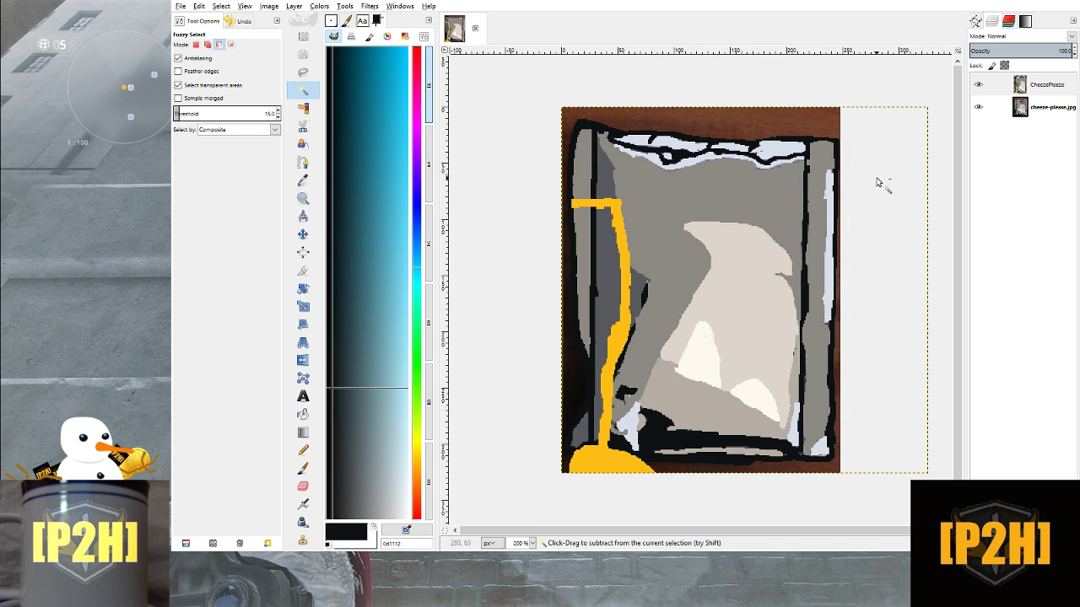
click(880, 181)
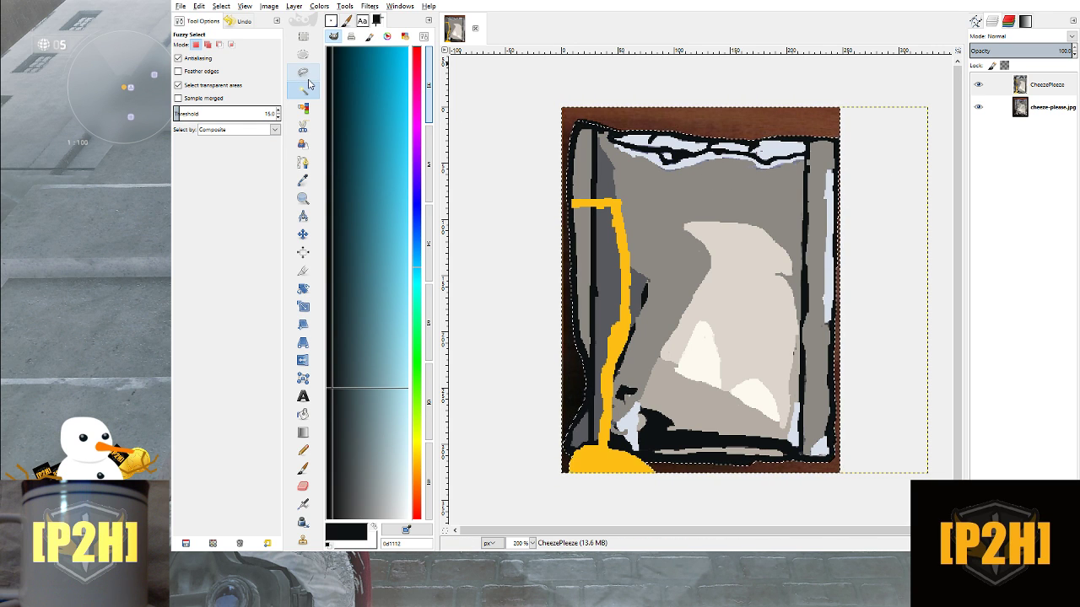
drag(688, 121, 857, 132)
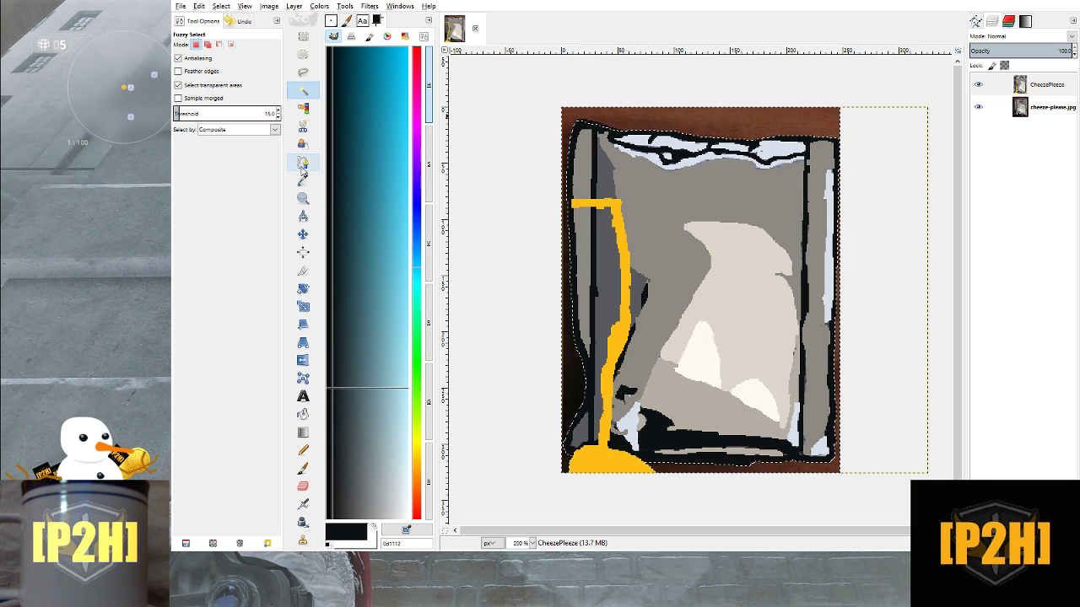
Try to move the cheeze-please.jpg photo layer to the right and undo the move
click(303, 233)
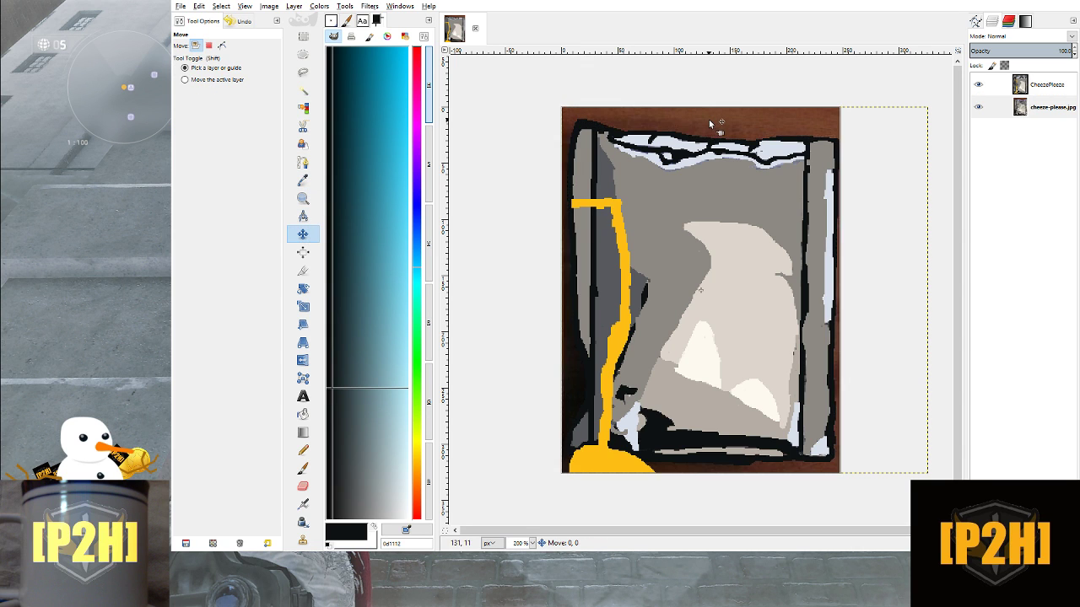
drag(708, 119, 891, 150)
key(ctrl+z)
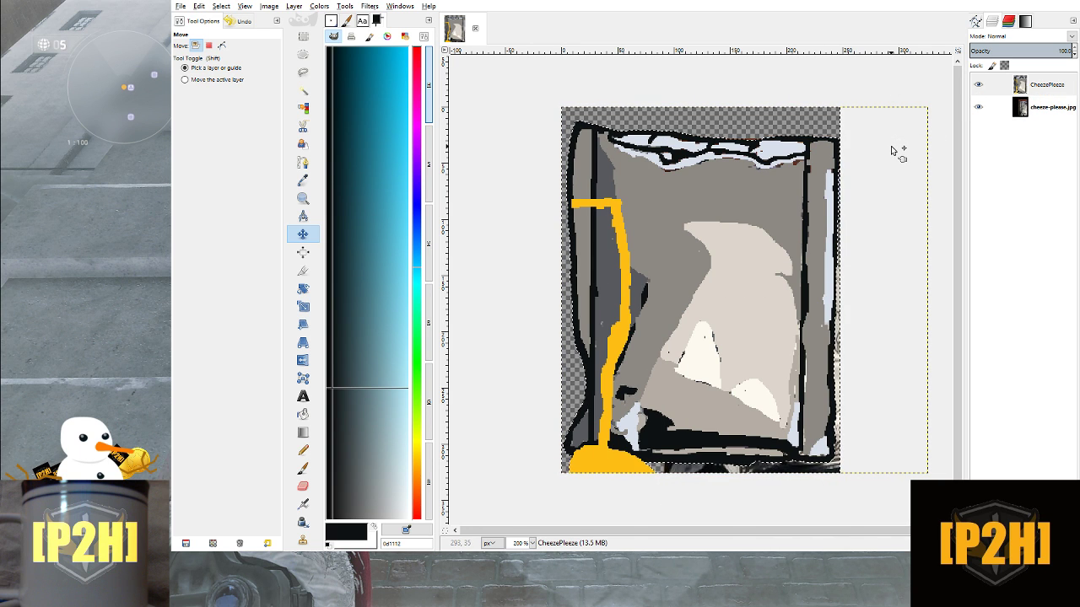
key(ctrl)
key(ctrl+z)
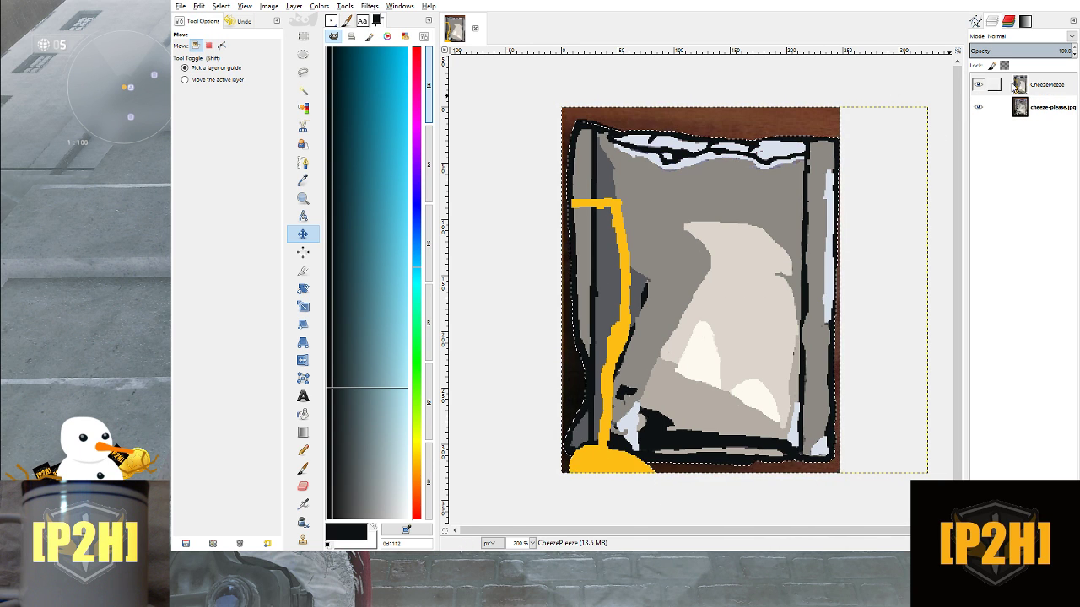
Link and hide the cheeze-please.jpg photo layer, then make CheezePleeze the active layer
click(995, 85)
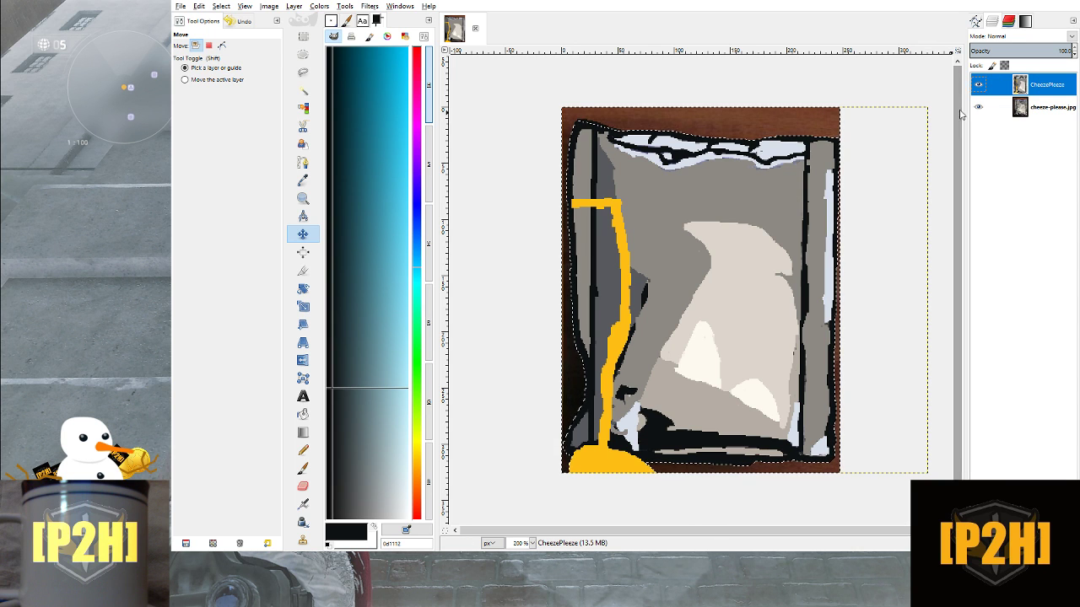
click(1000, 108)
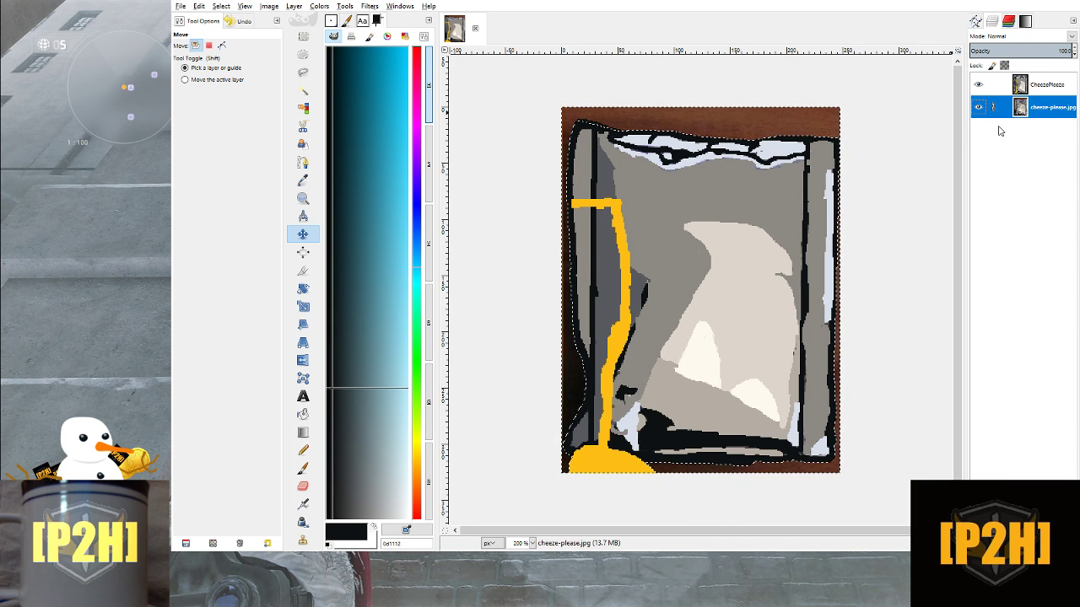
click(979, 107)
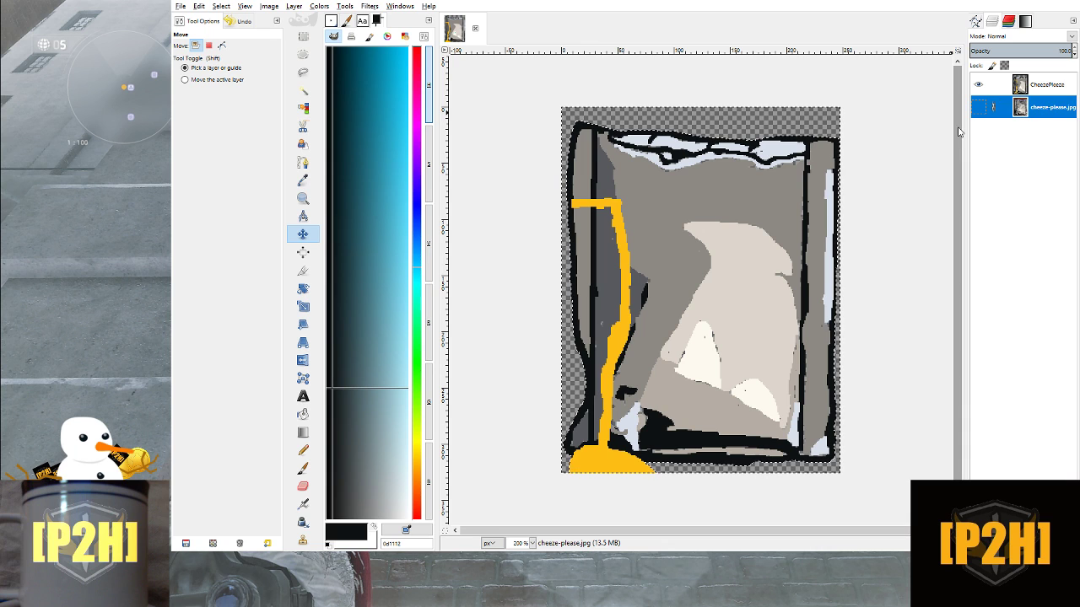
click(994, 84)
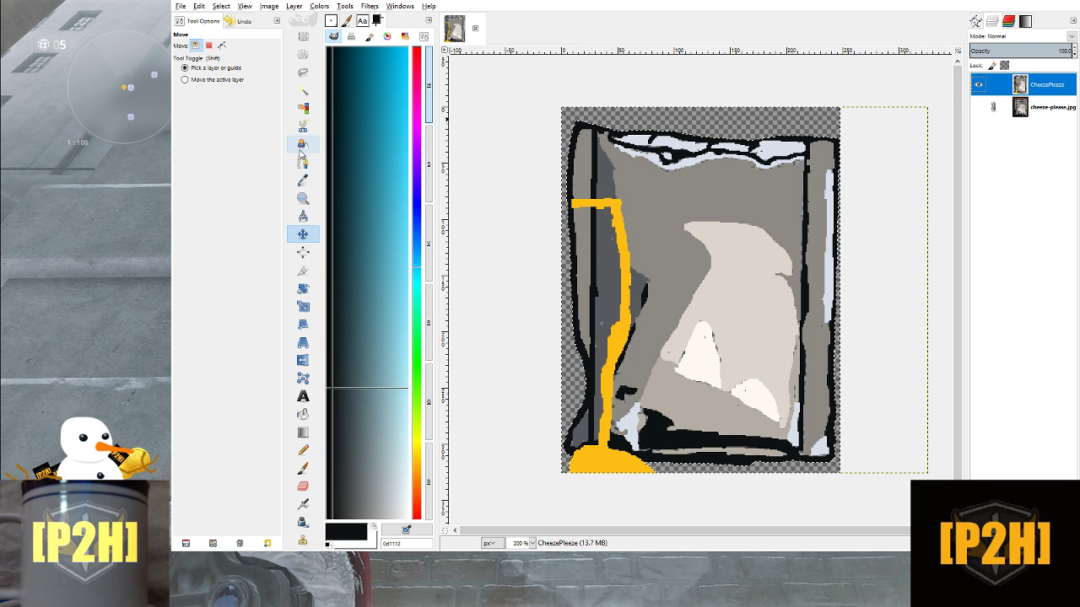
Clear the selection and reselect the transparent surroundings of the pouch with Fuzzy Select
click(303, 90)
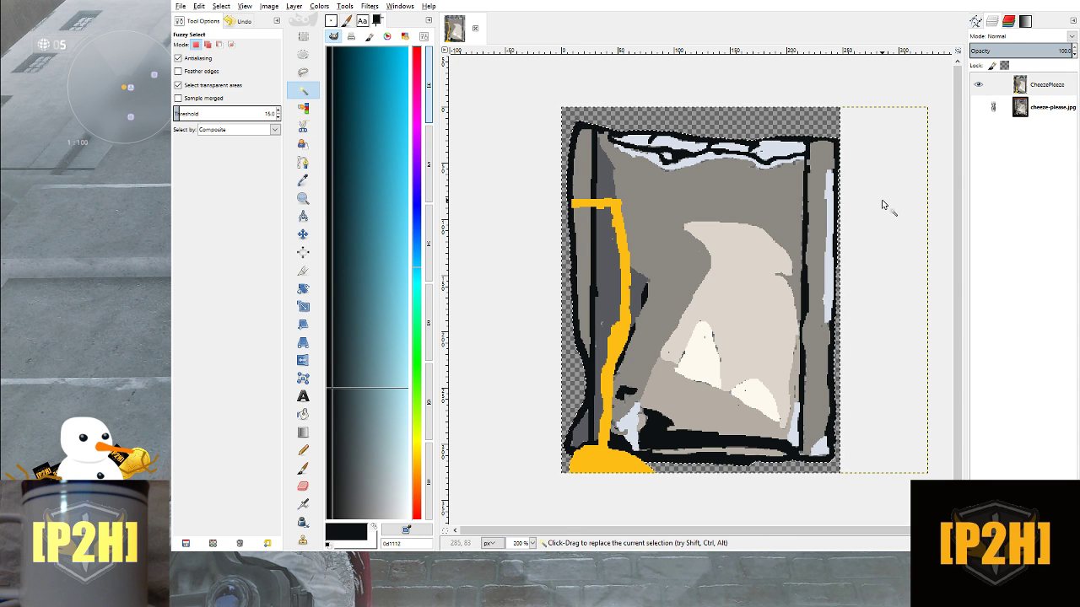
key(ctrl)
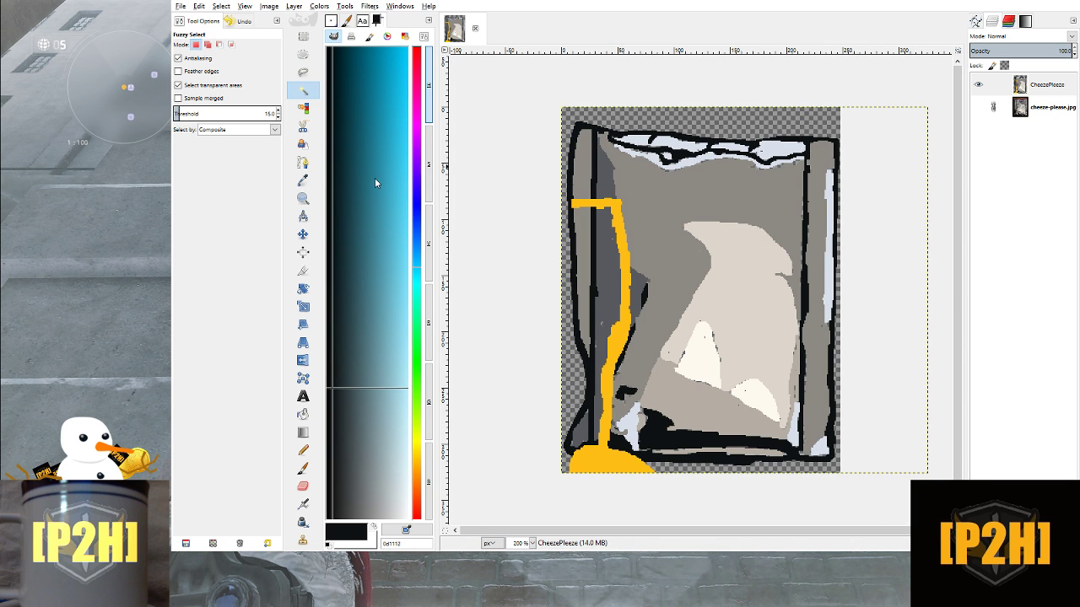
click(769, 129)
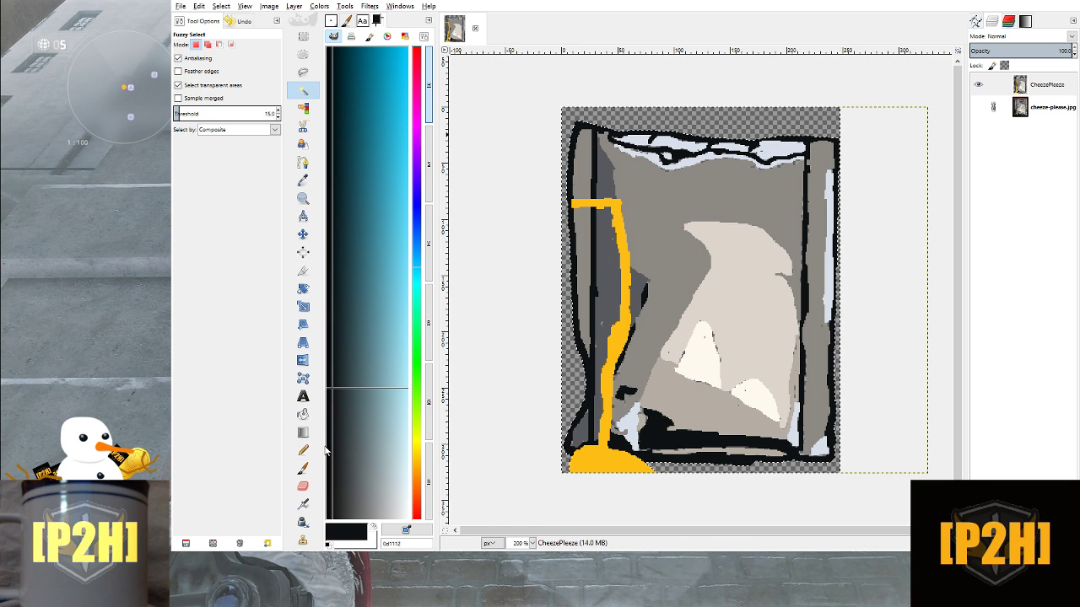
Try to shift the pouch artwork slightly with the Move tool and undo it
click(304, 253)
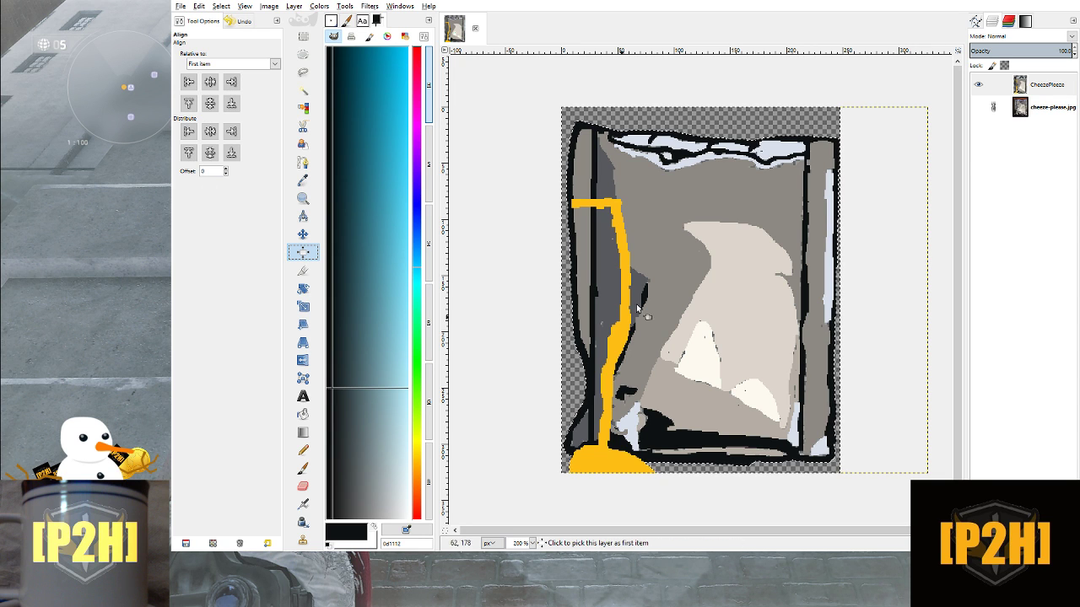
click(302, 234)
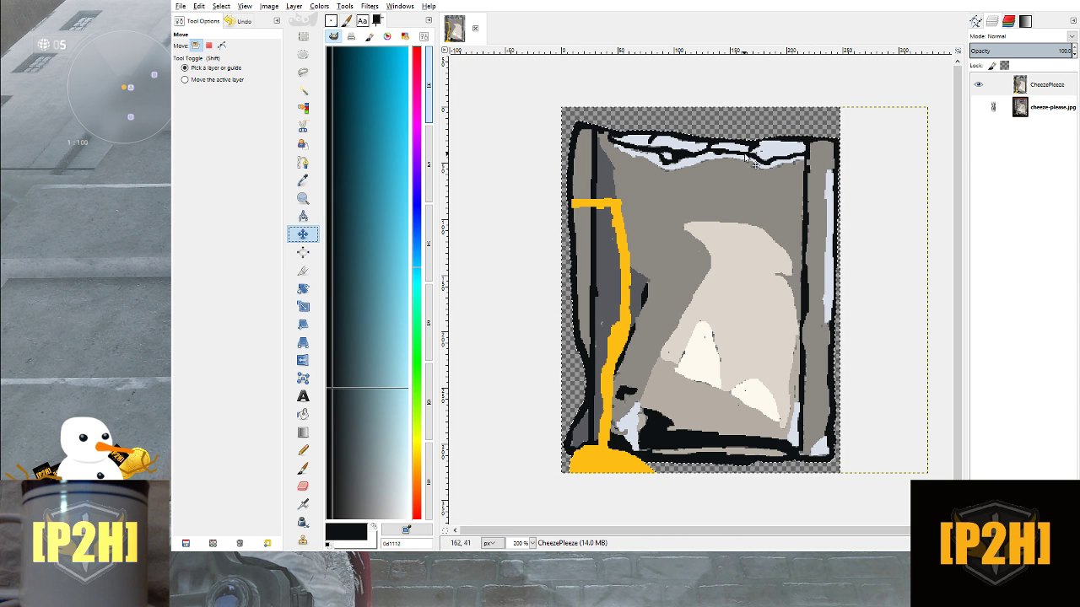
mouse_move(774, 168)
mouse_down()
mouse_move(844, 175)
mouse_move(771, 168)
mouse_up()
key(ctrl+z)
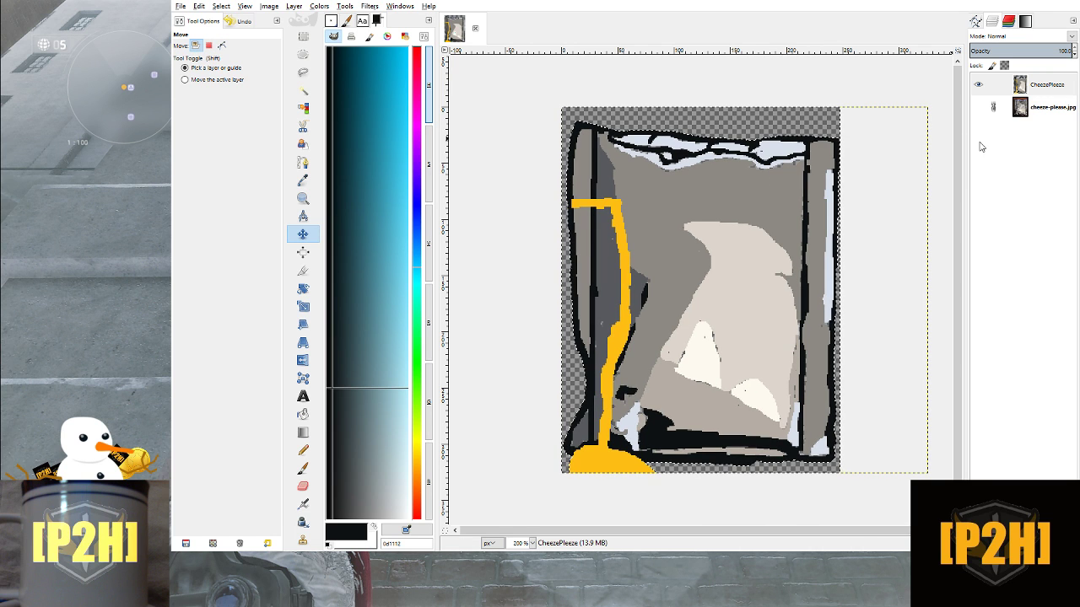
Extend the canvas to the full width of the CheezePleeze layer and move the pouch artwork right to roughly the middle
click(1068, 88)
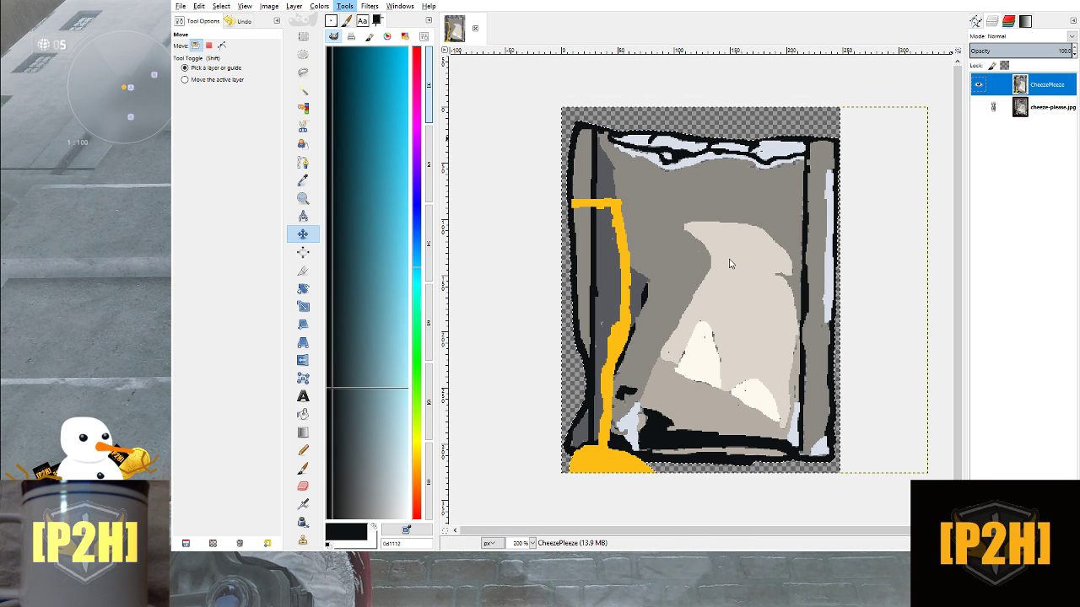
click(746, 123)
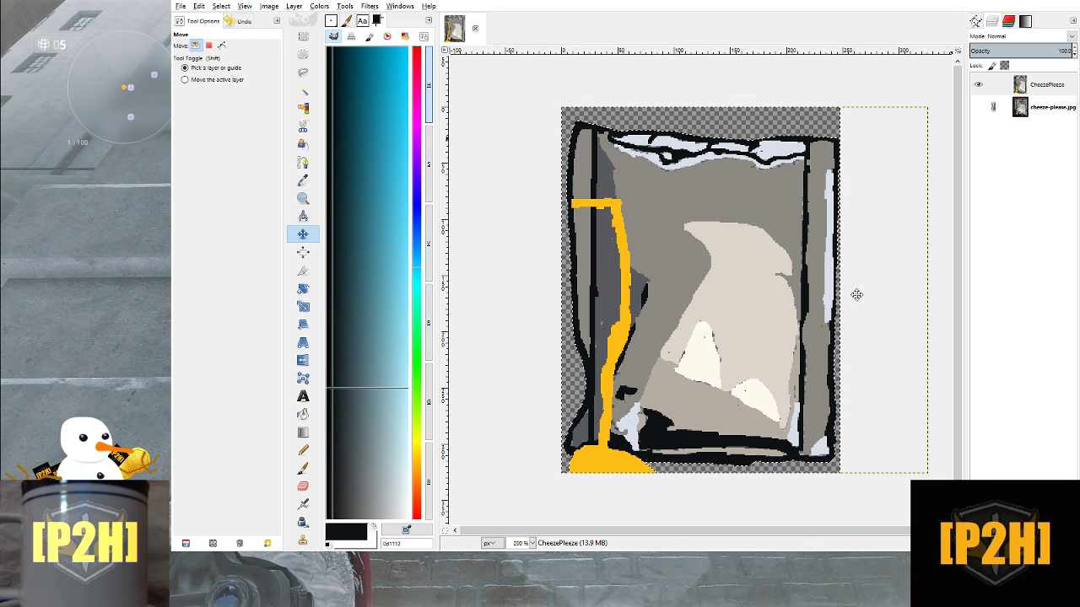
key(ctrl+z)
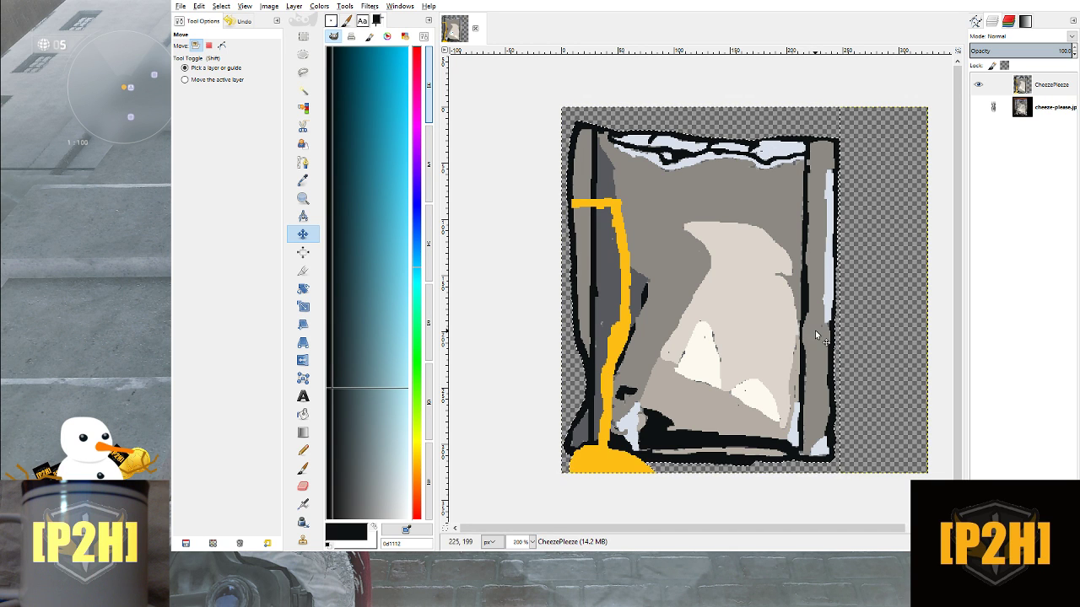
drag(785, 314, 825, 310)
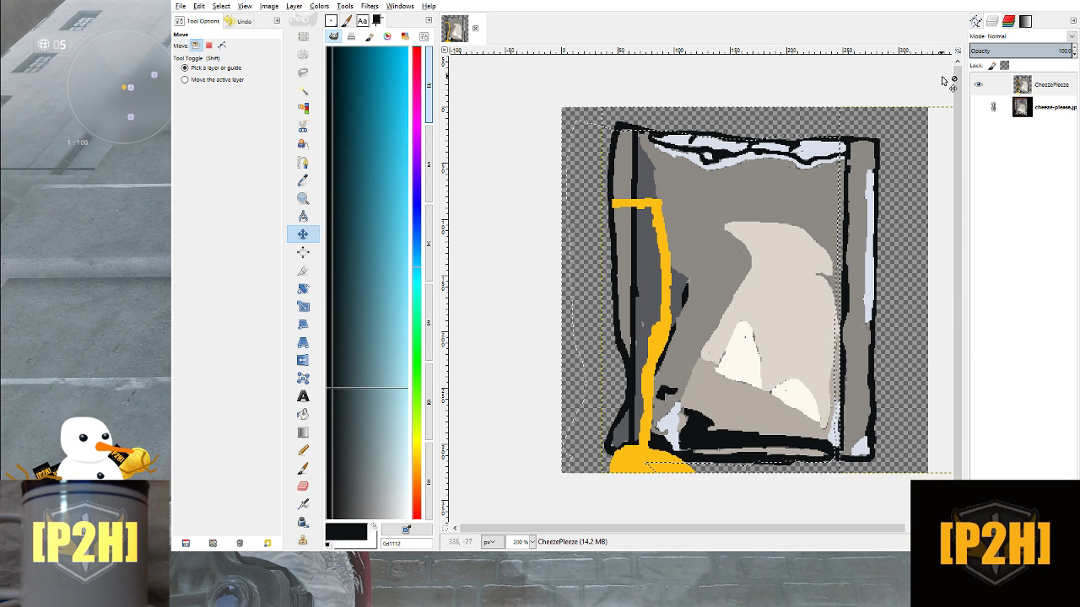
Unlink and delete the cheeze-please.jpg photo layer, keeping only the CheezePleeze layer visible
click(1004, 107)
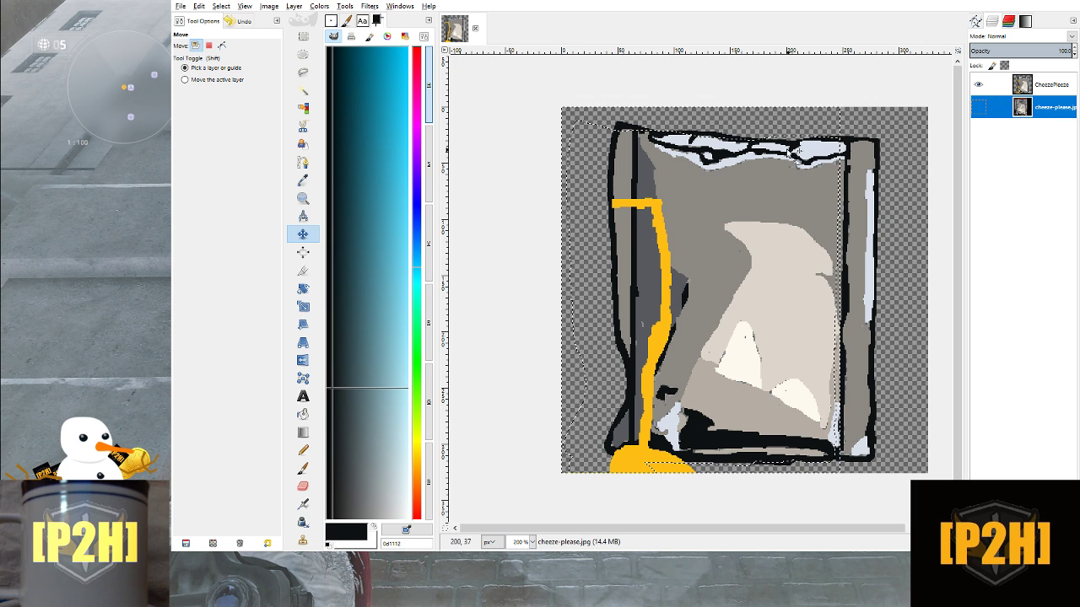
click(978, 84)
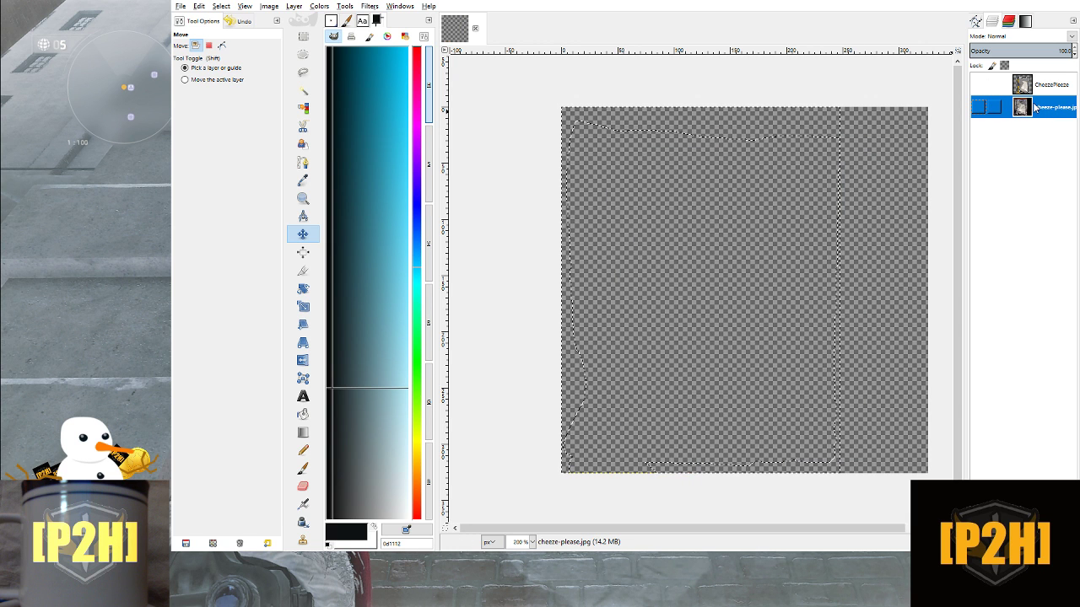
click(979, 108)
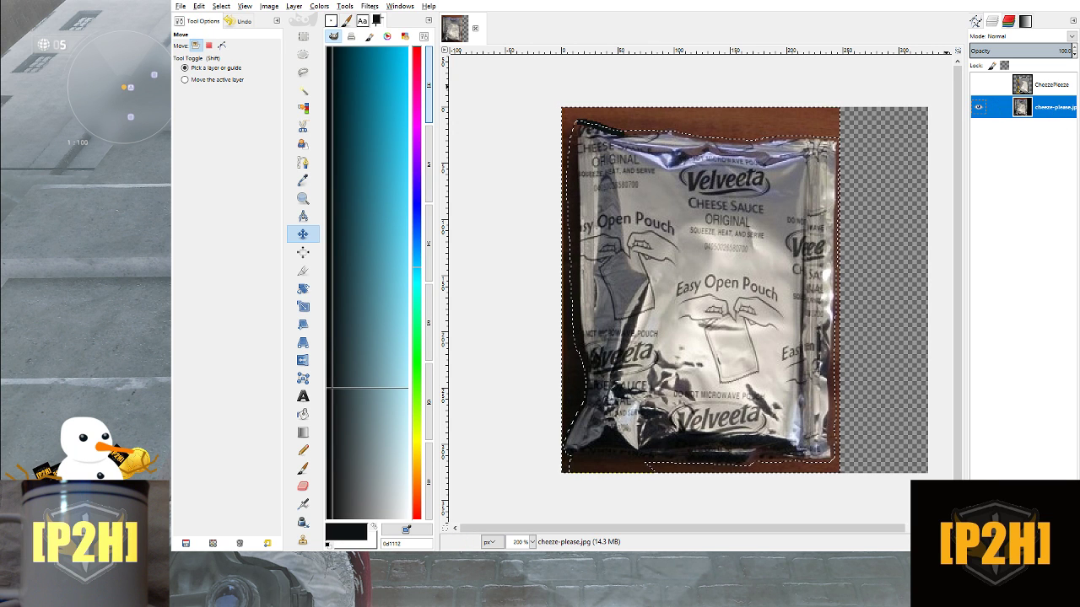
click(1068, 543)
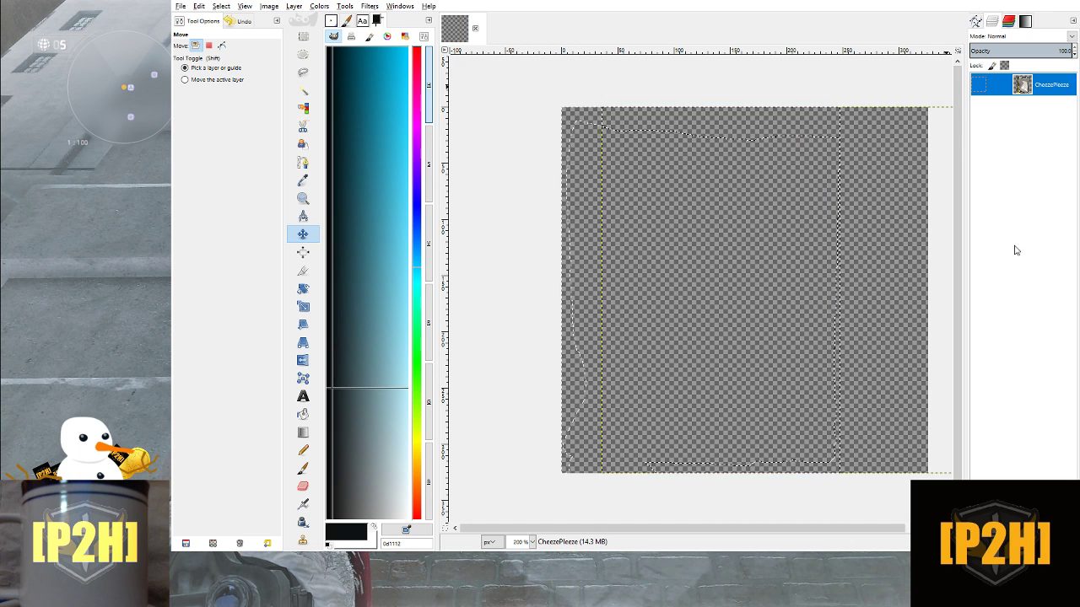
click(979, 84)
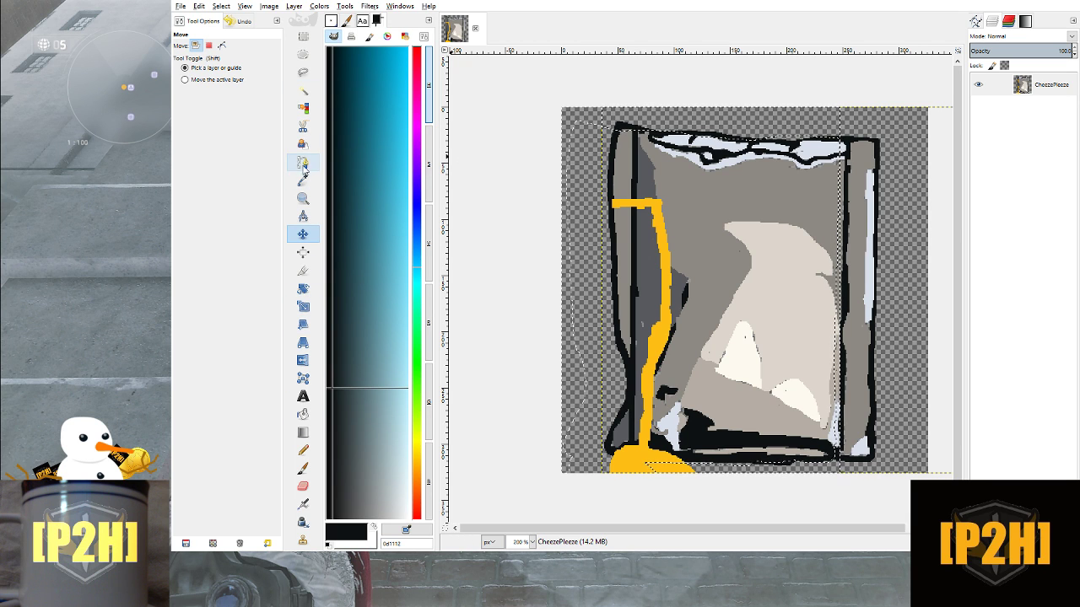
Try to select the transparent surroundings of the pouch with Fuzzy Select and trim the image with Zealous Crop
click(303, 90)
click(871, 133)
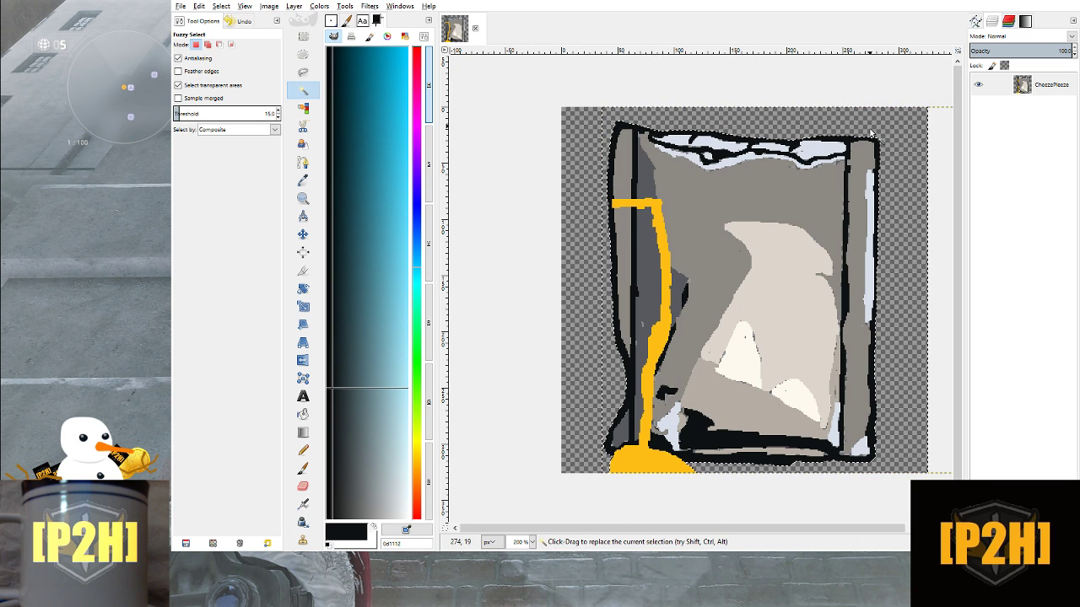
key(ctrl+z)
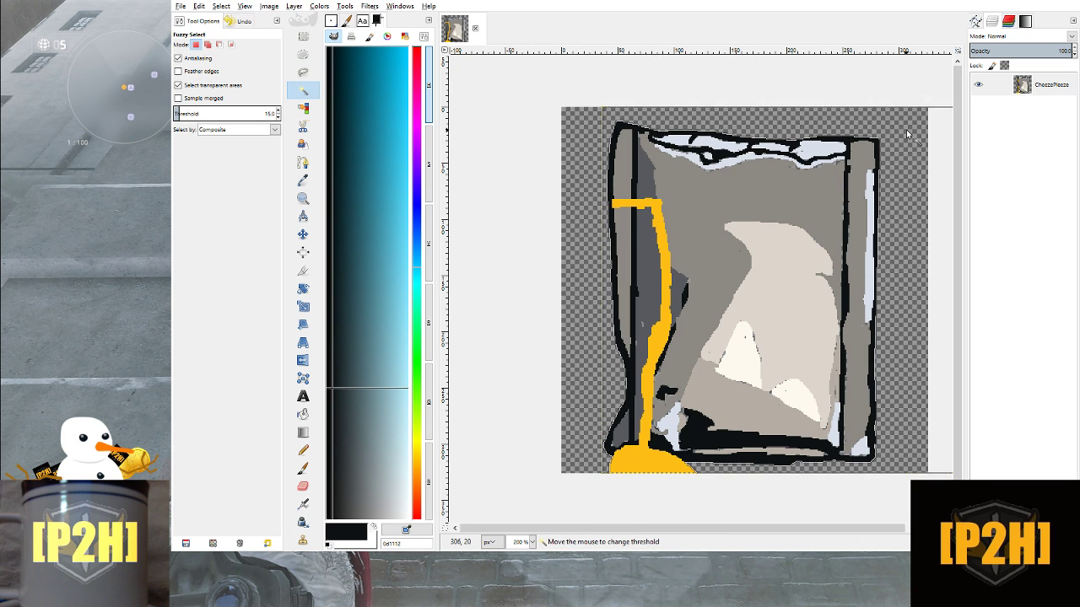
click(906, 129)
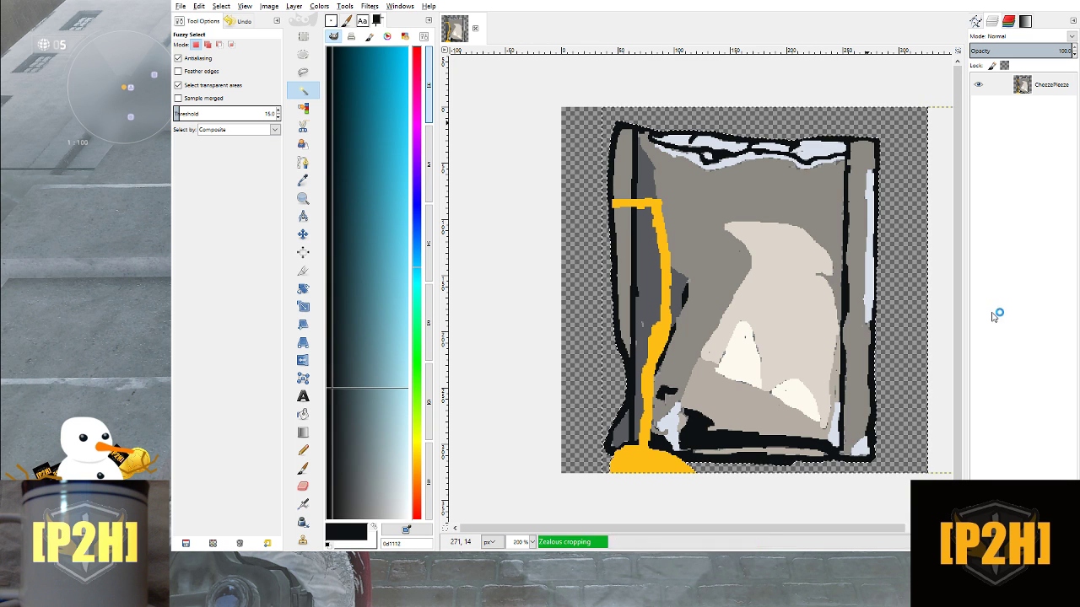
key(ctrl+z)
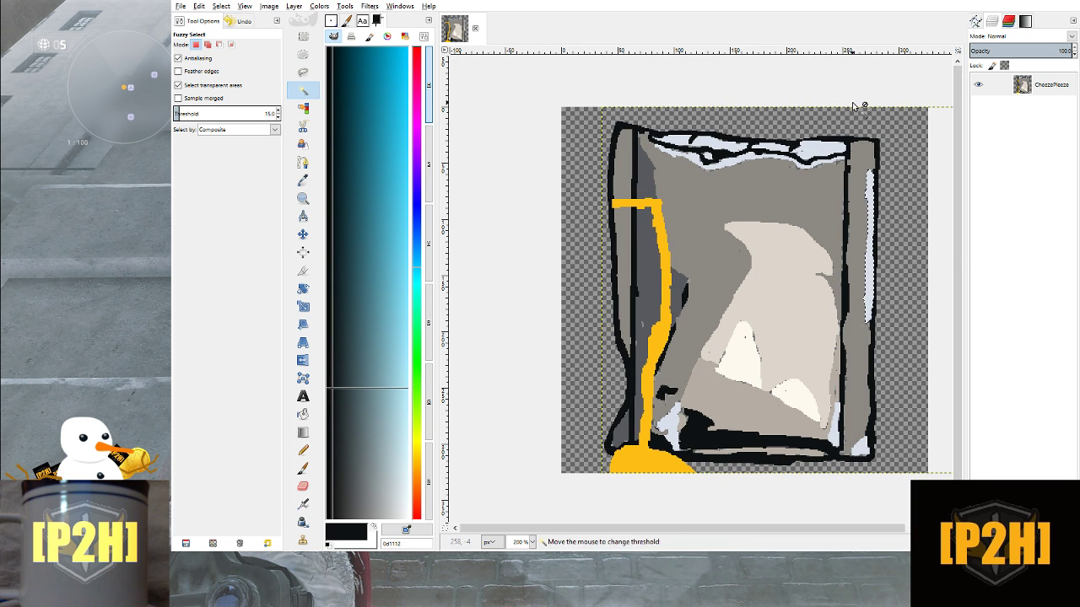
Clear the remaining selection on the CheezePleeze layer
click(639, 129)
key(ctrl+shift+a)
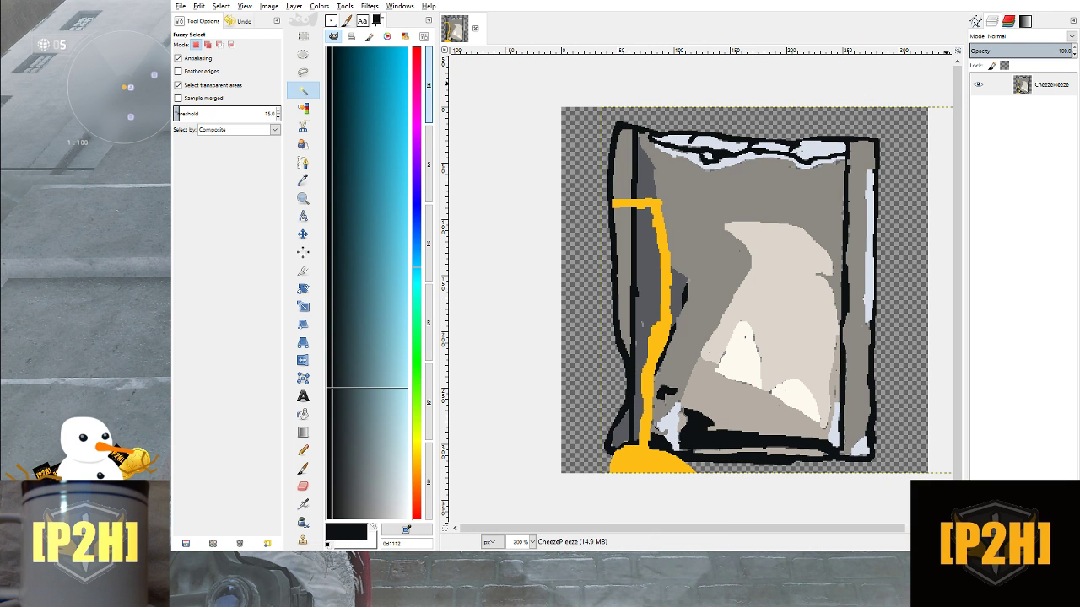
click(1040, 87)
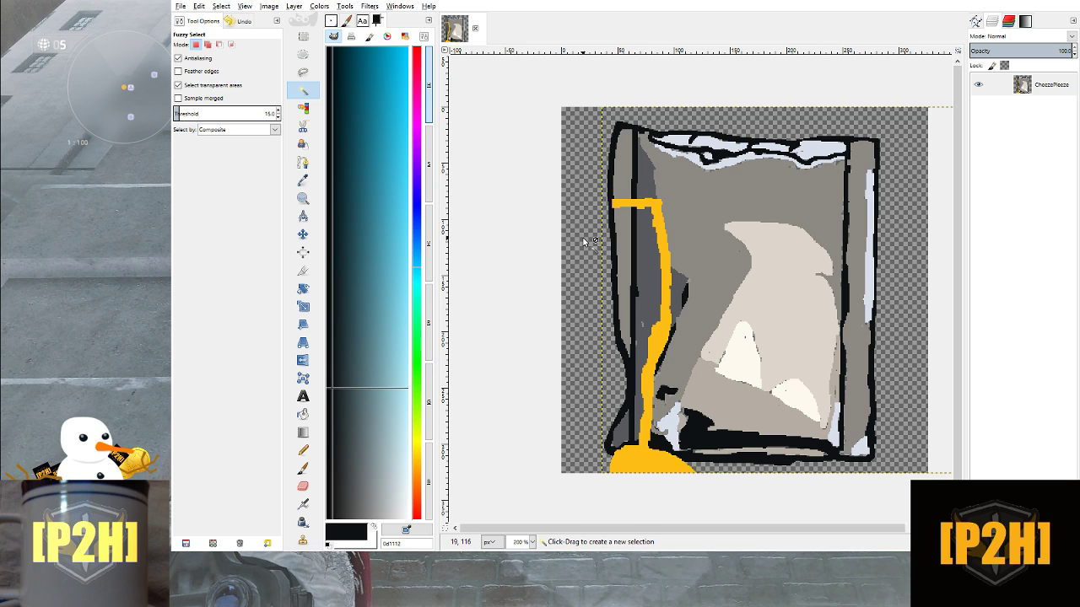
click(304, 58)
click(603, 145)
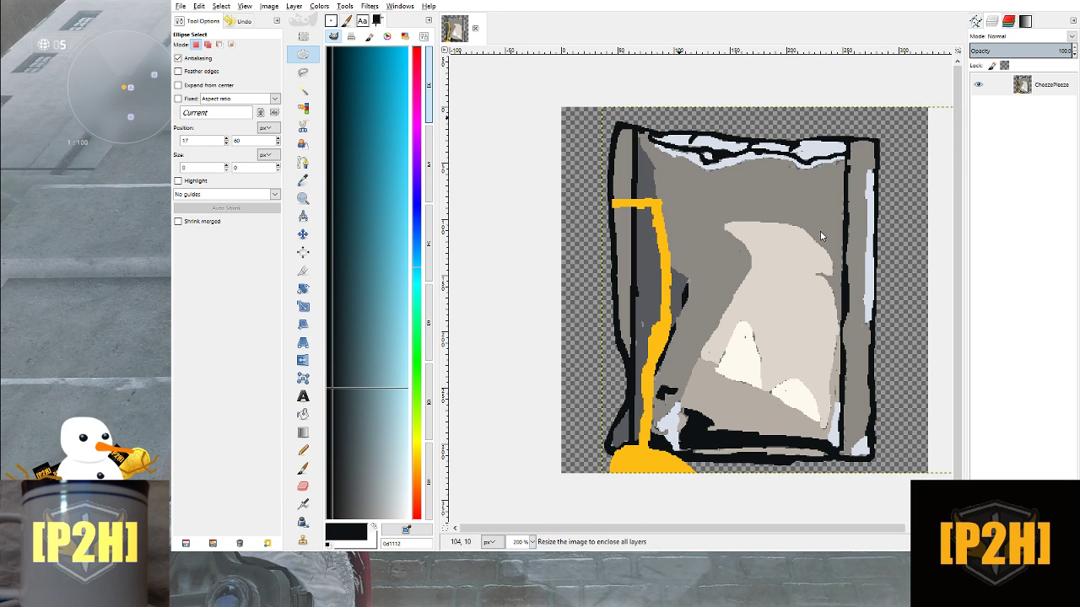
click(831, 300)
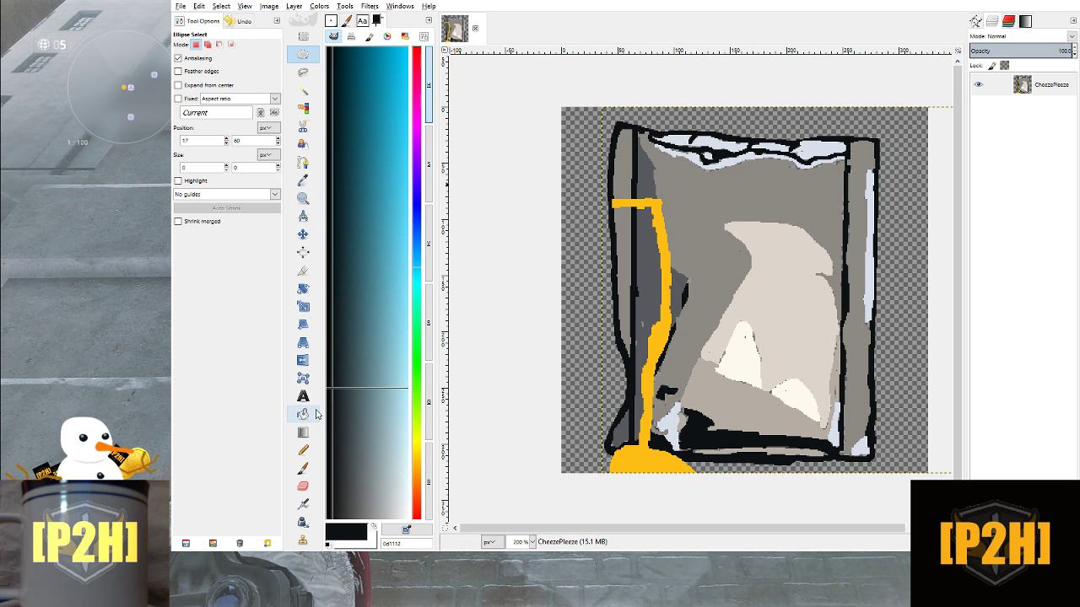
click(303, 450)
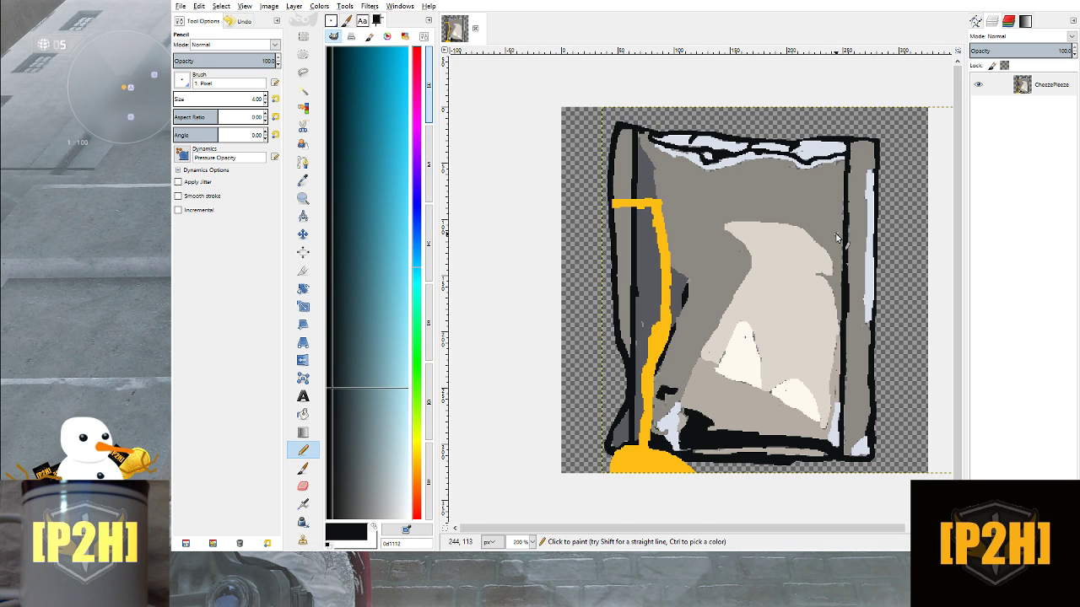
click(181, 7)
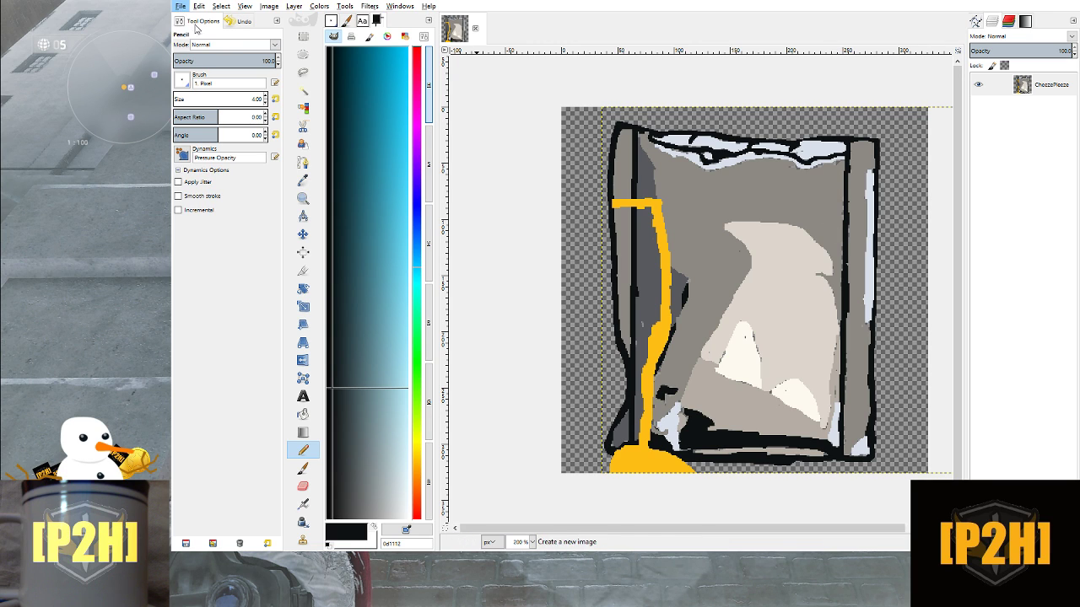
click(855, 213)
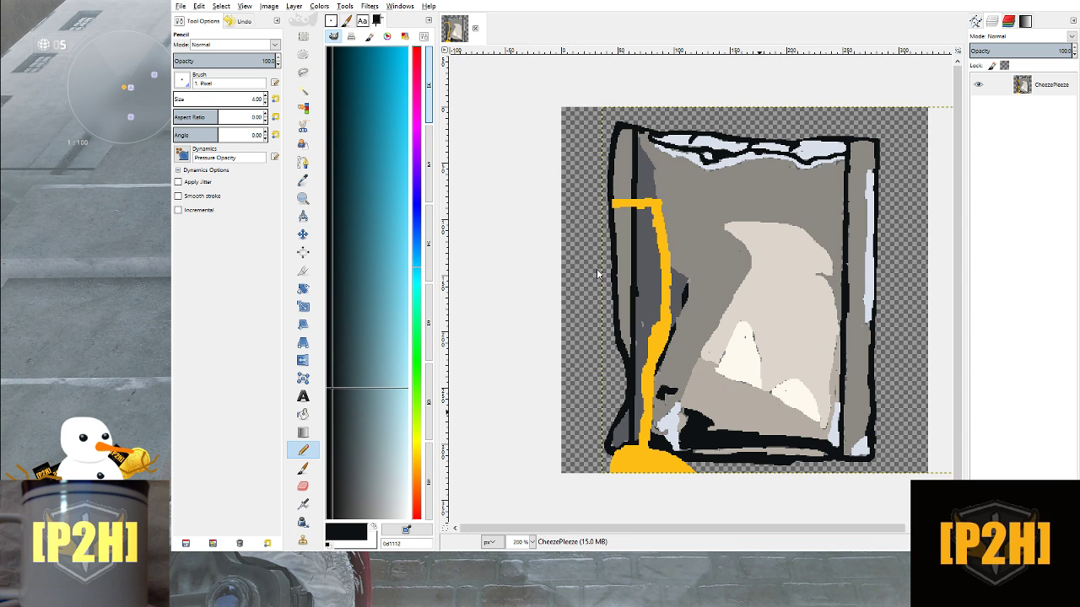
Save the project to CheesePlease.xcf and scale the whole image down to about 112 pixels wide
key(ctrl+s)
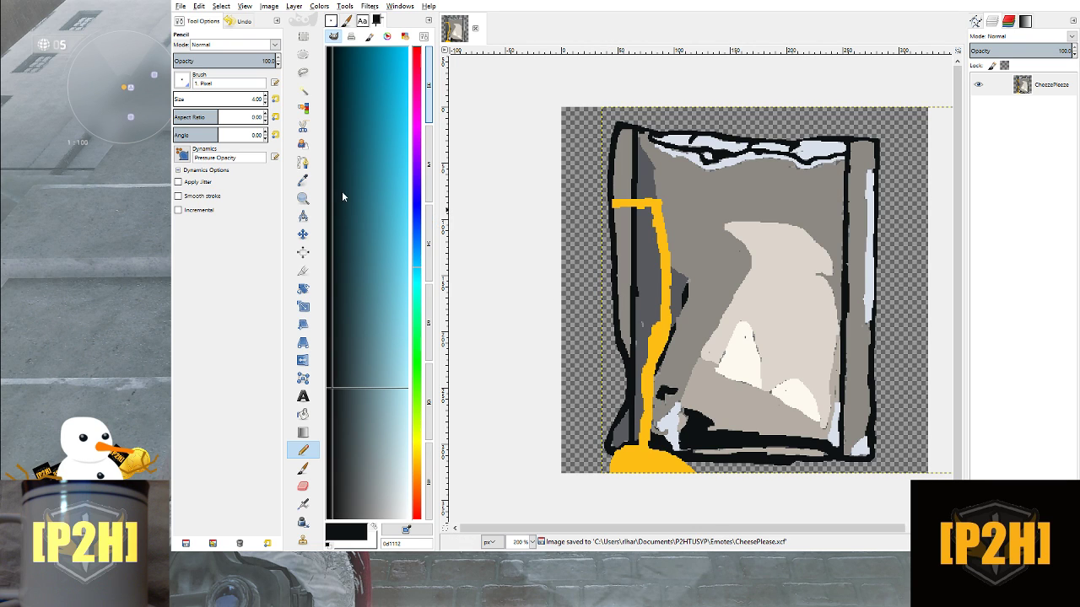
click(180, 8)
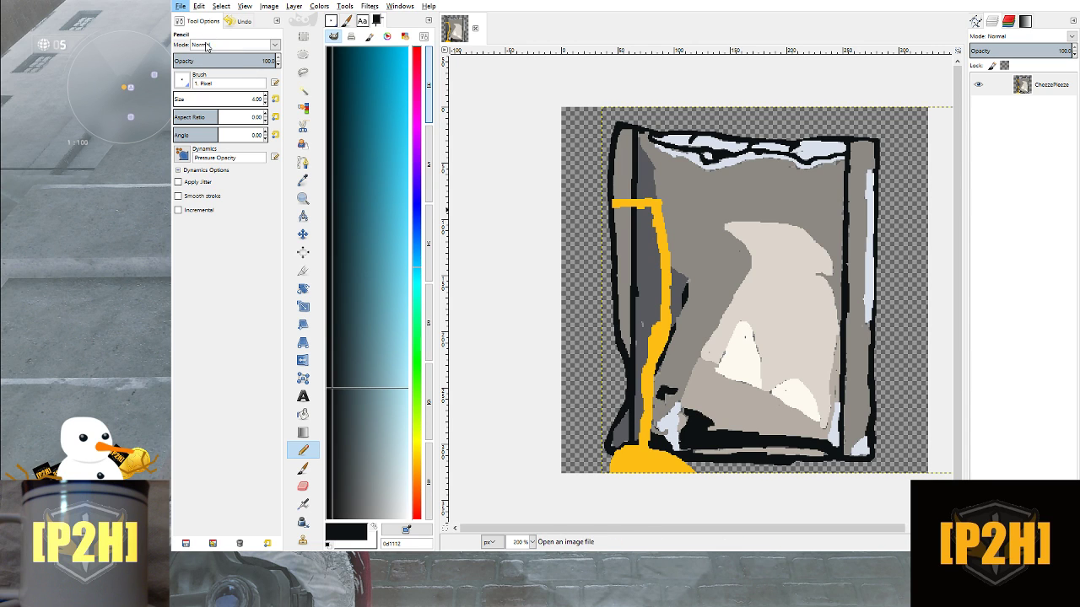
click(206, 47)
key(Return)
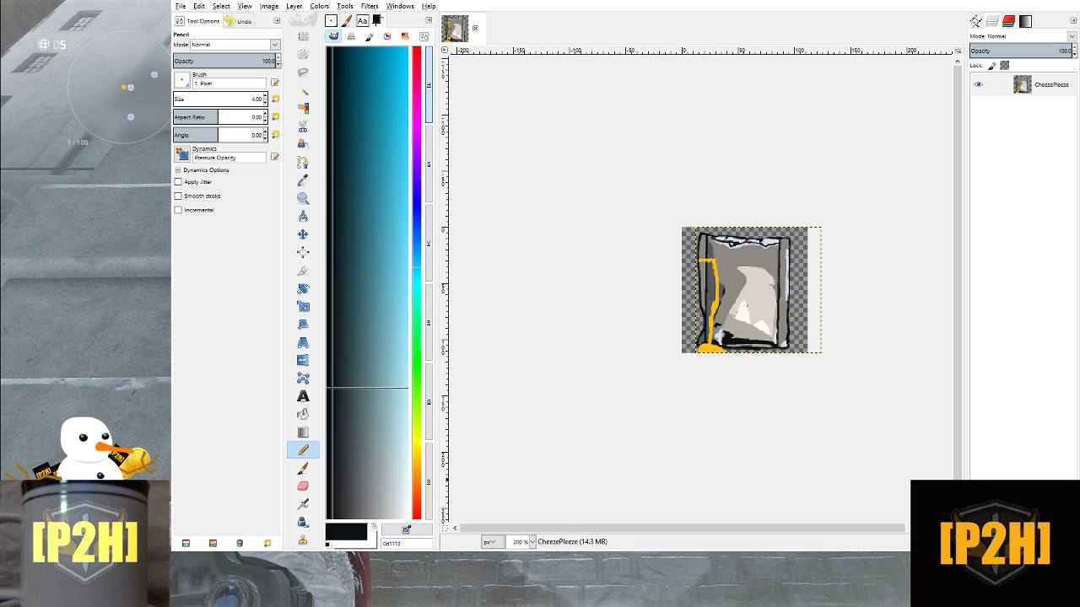
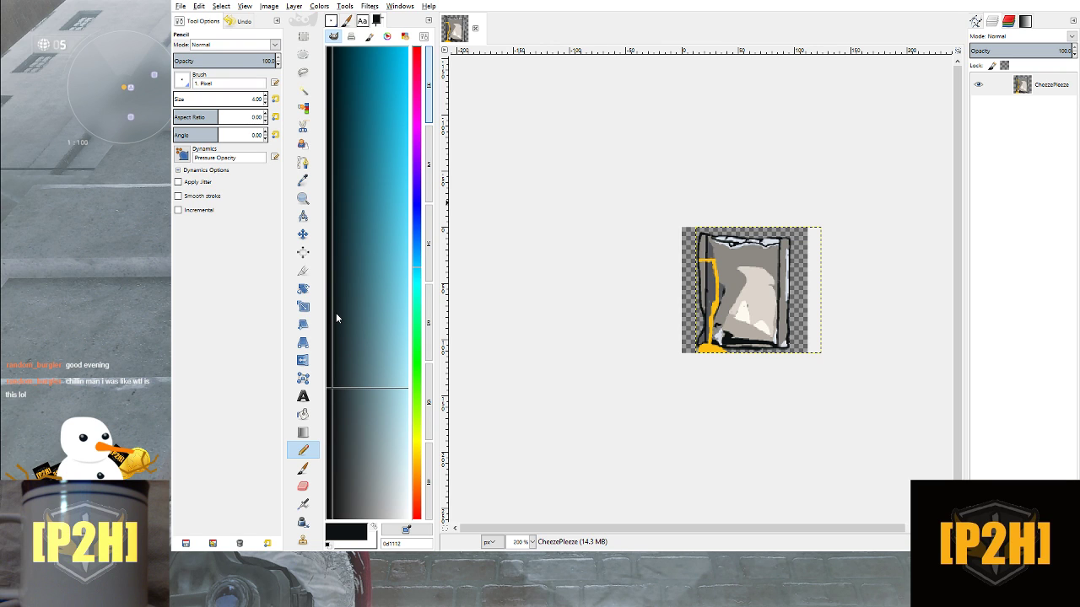
Sample the cheese's yellow-orange and paint a size 4 Pencil band along the canvas's bottom edge, from the cheese puddle to the right edge
key(ctrl)
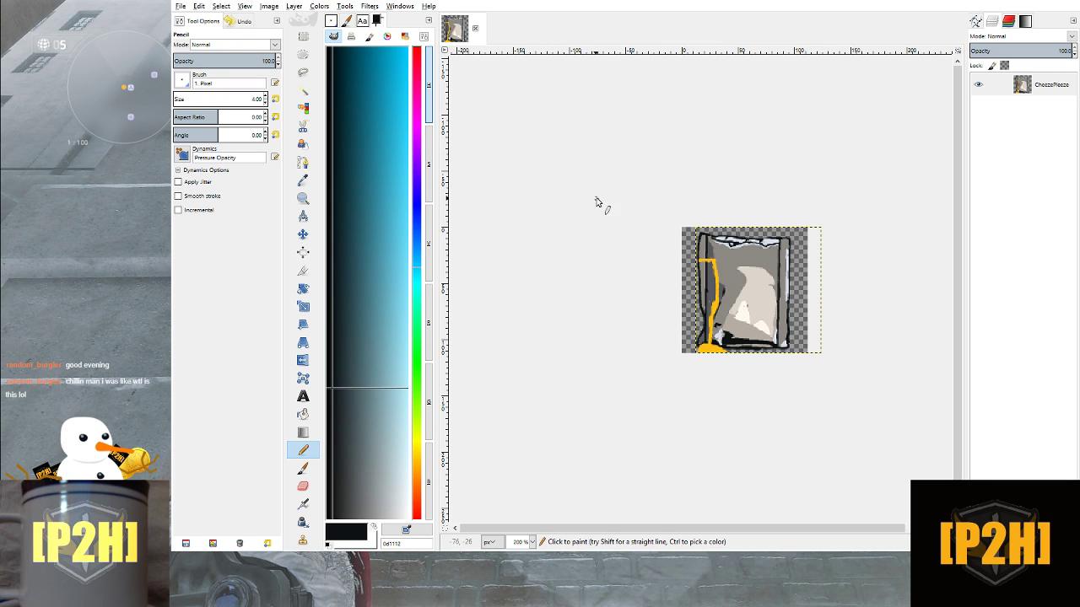
scroll(736, 256, up, 2)
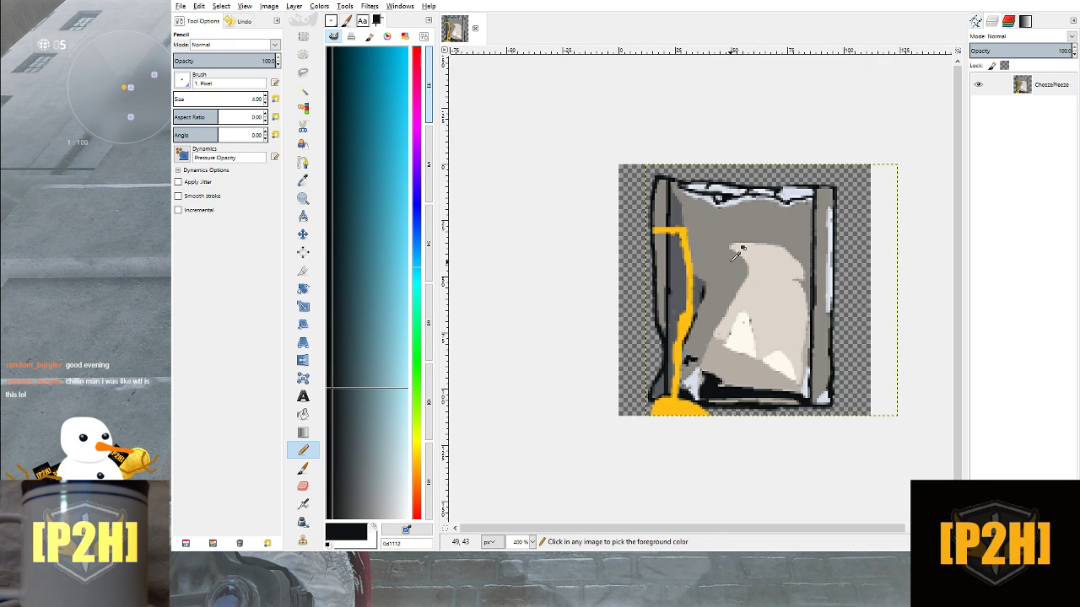
scroll(736, 256, up, 1)
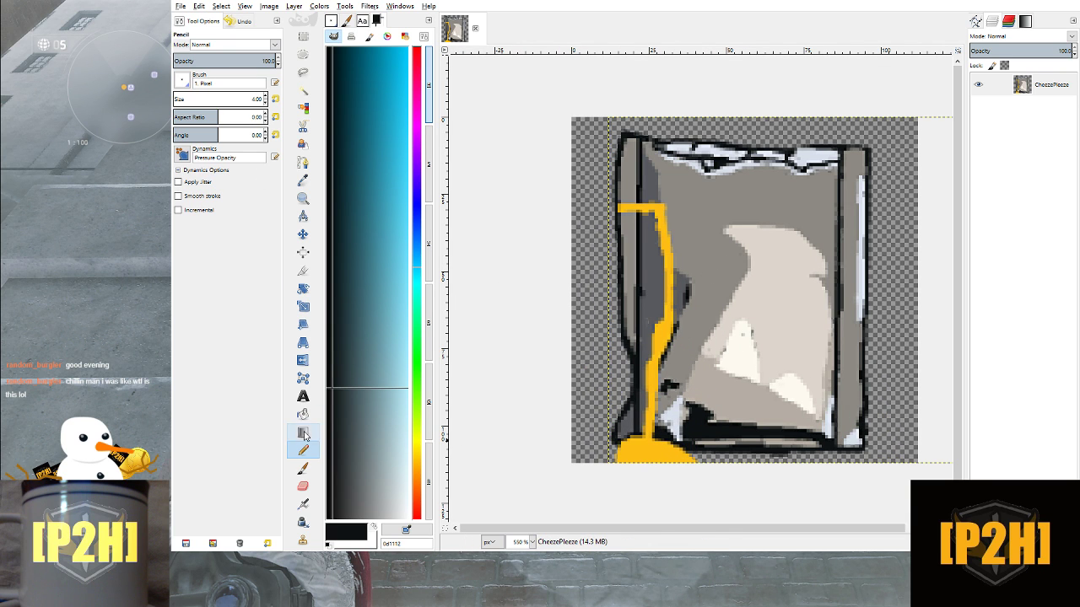
click(303, 180)
click(646, 440)
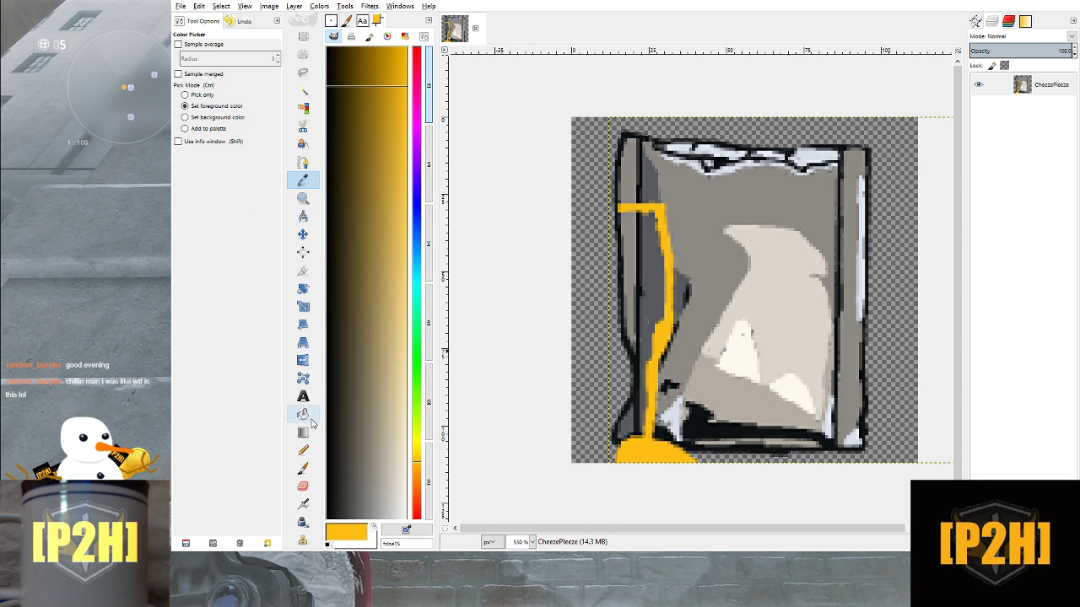
click(304, 451)
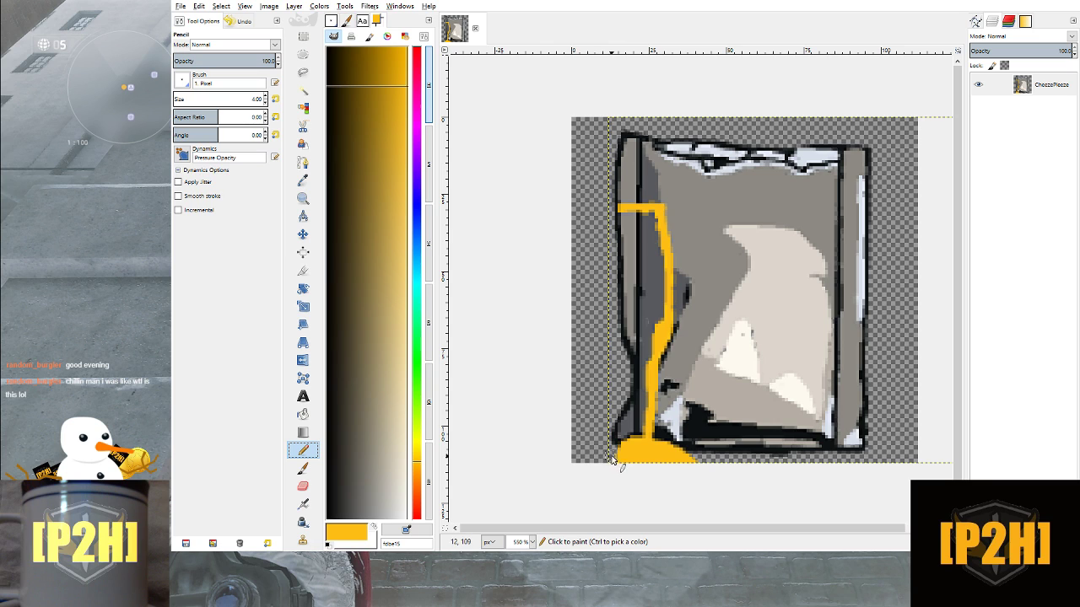
drag(595, 462, 765, 459)
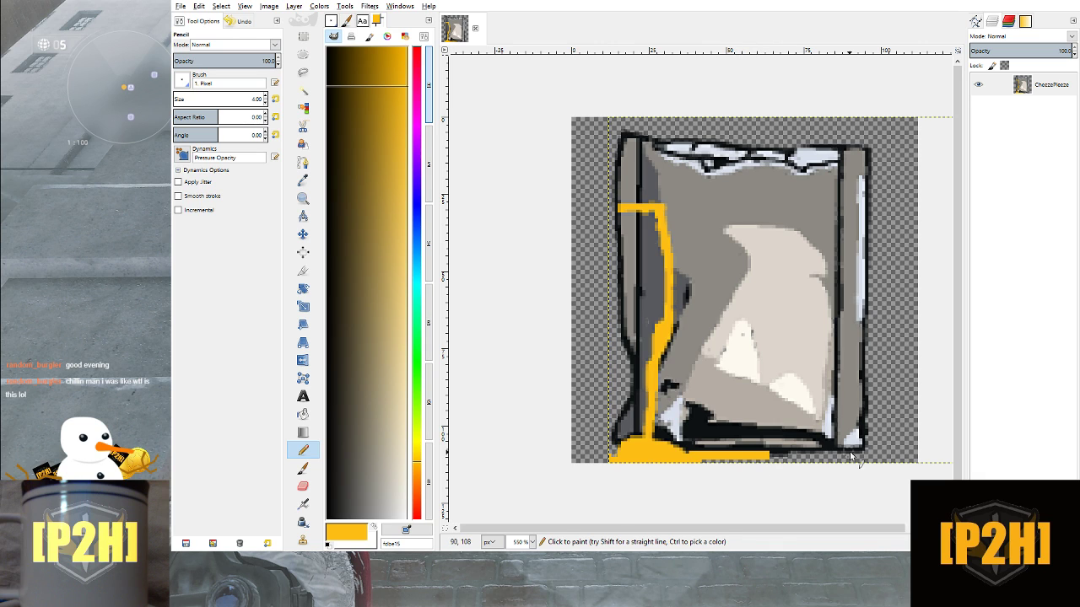
shift+click(916, 459)
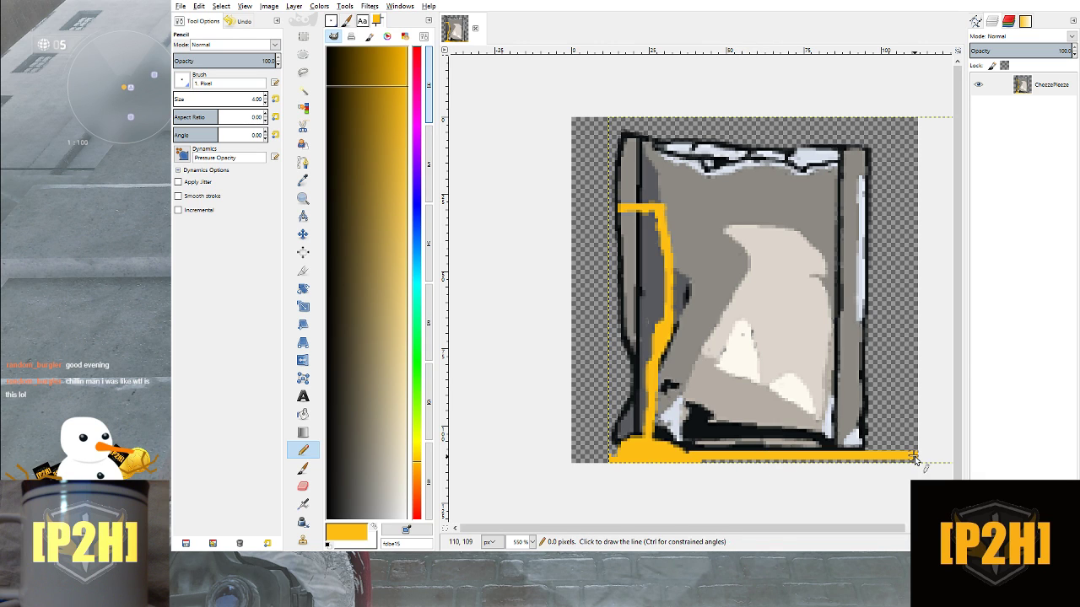
drag(907, 464, 652, 460)
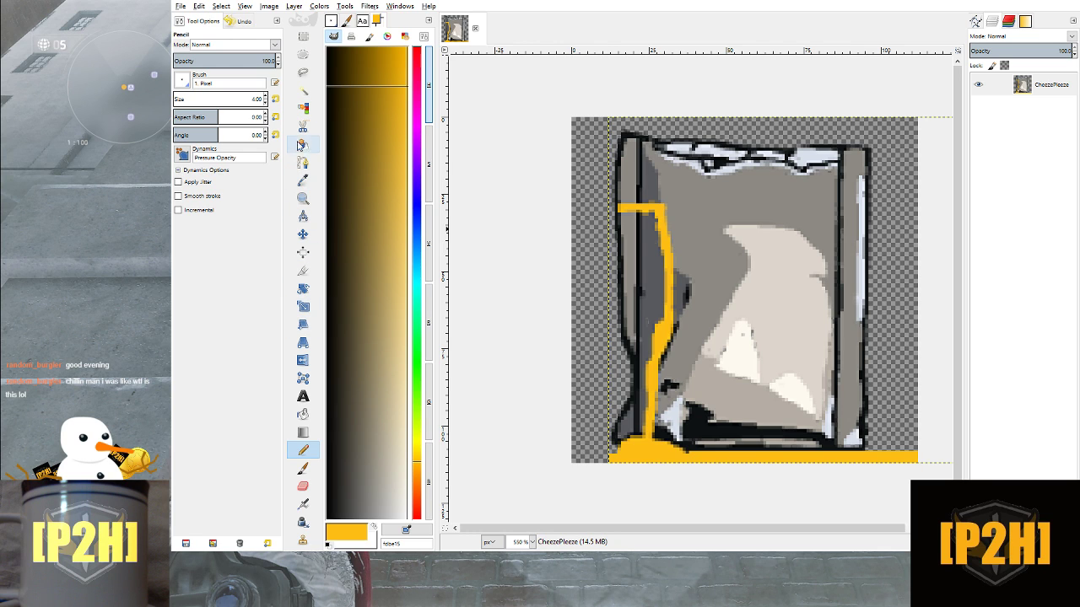
Try to select the transparent area beside the pouch with Fuzzy Select
click(305, 90)
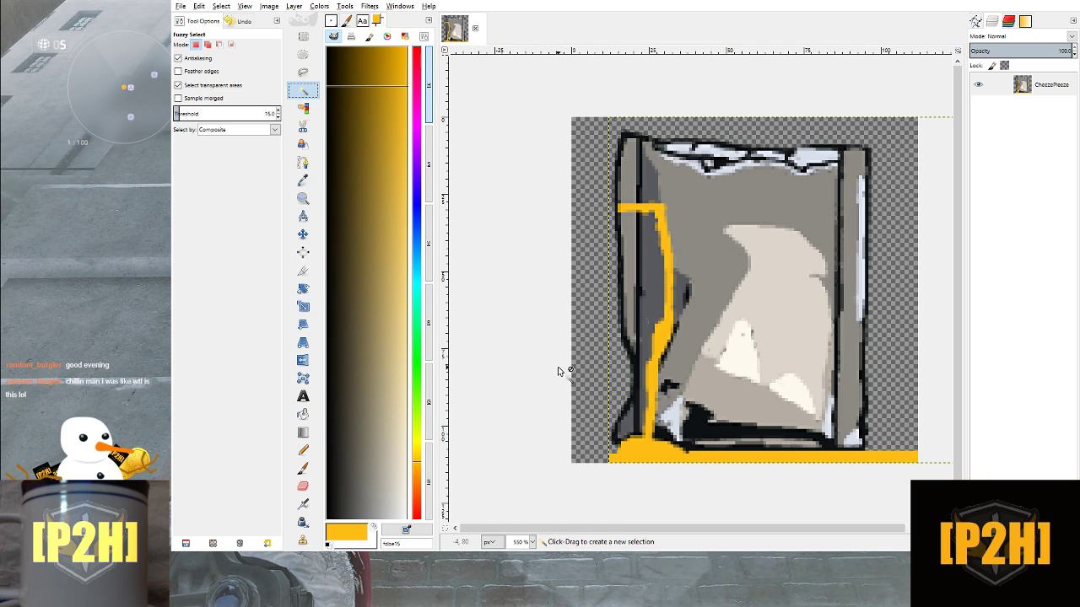
key(ctrl)
key(ctrl)
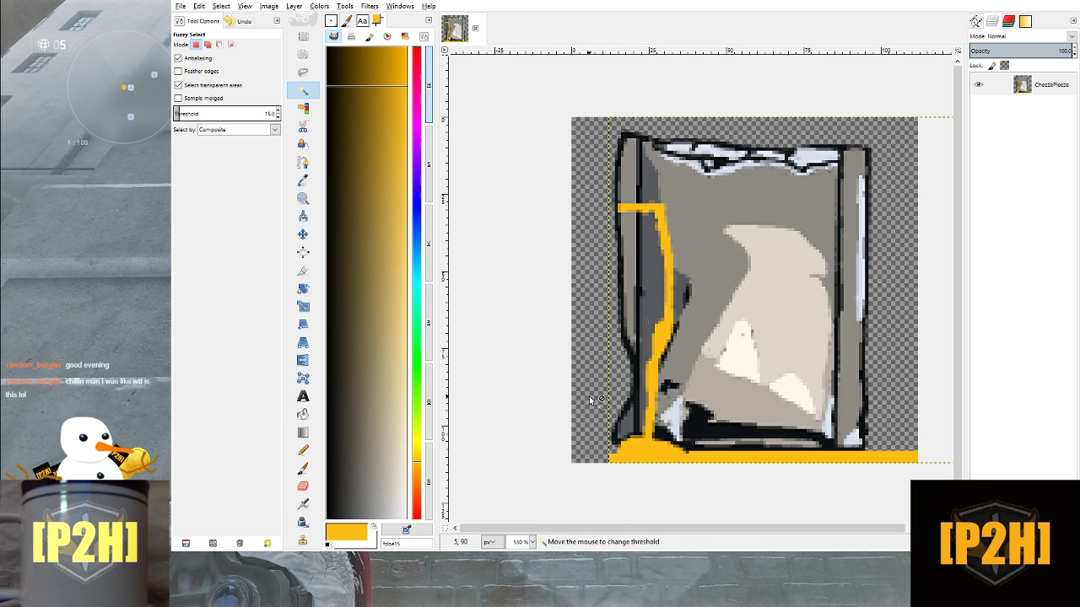
Add a new transparent layer the size of the canvas above the CheezePleeze layer
click(1052, 90)
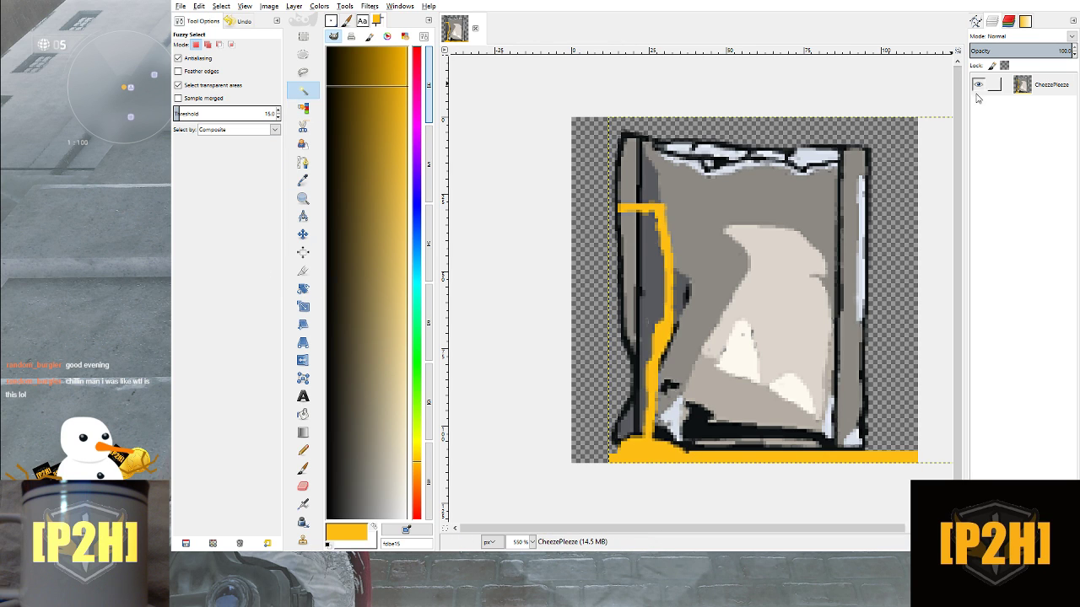
click(1044, 91)
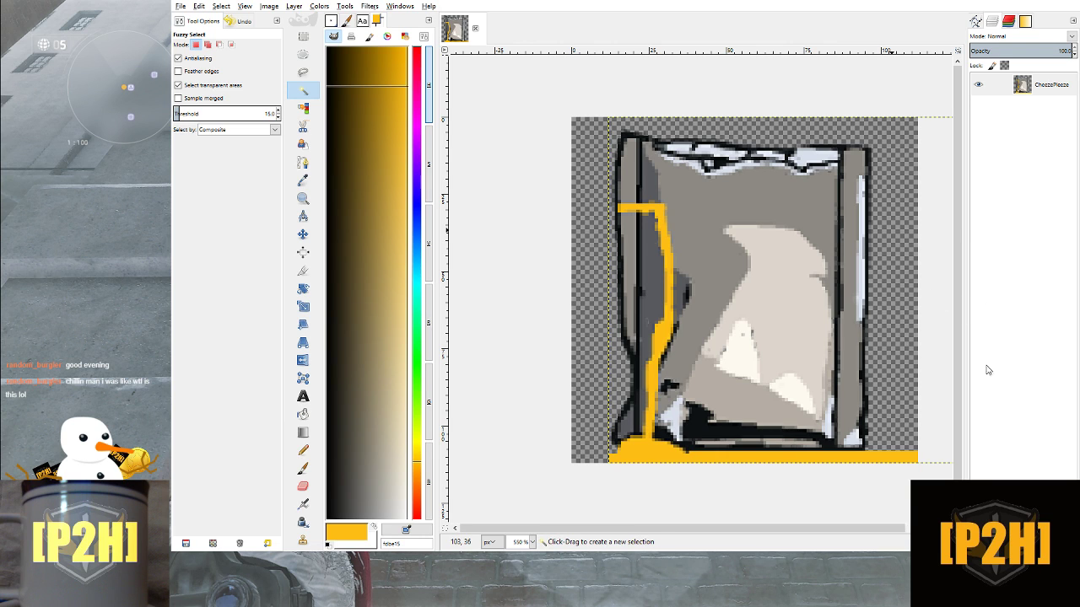
click(991, 400)
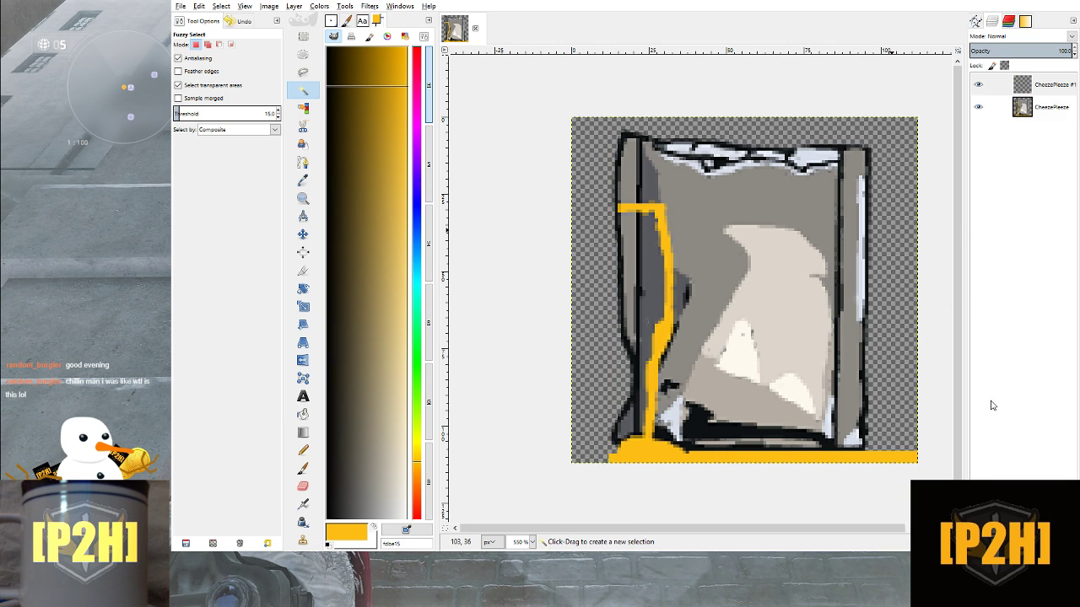
Activate the CheezePleeze layer and select the transparent surroundings of the pouch and cheese band with Fuzzy Select
click(1046, 115)
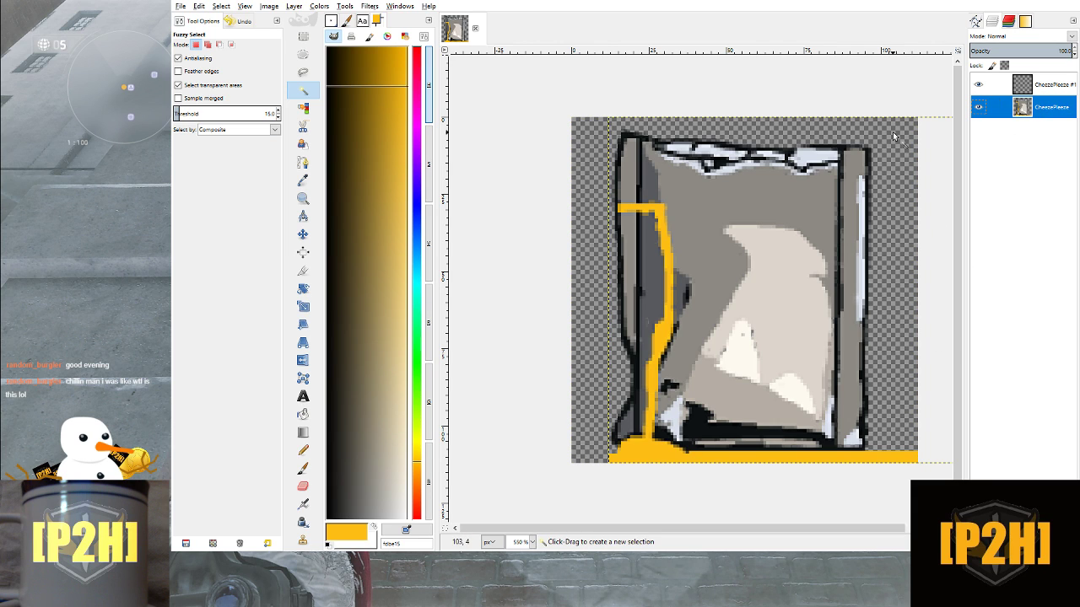
click(939, 121)
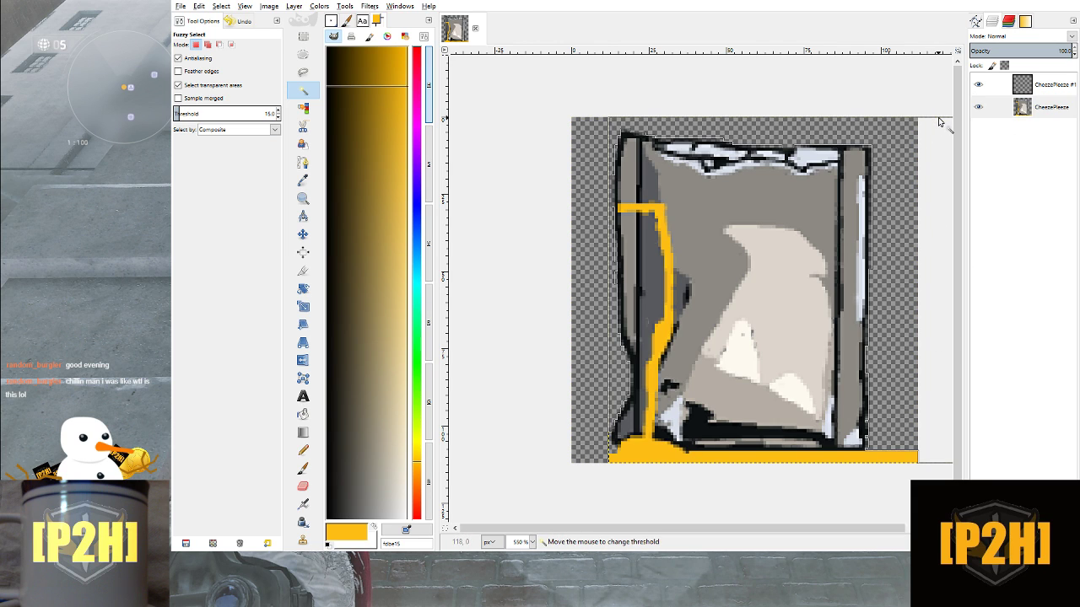
drag(939, 121, 903, 119)
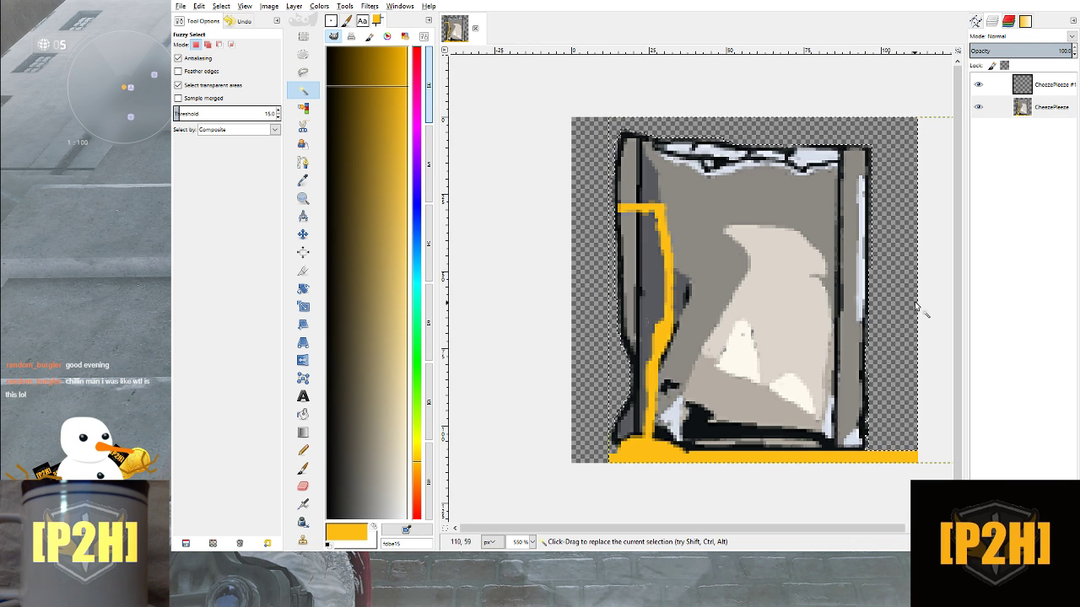
Return to the new empty layer, clear the selection and try Fuzzy Select on its transparent area
click(1044, 109)
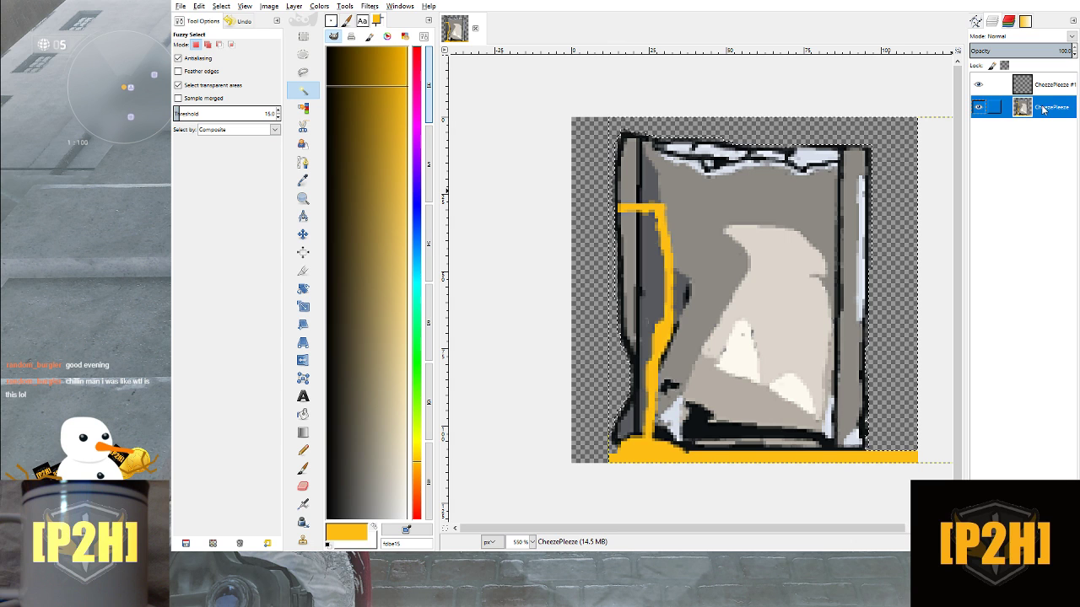
click(1050, 86)
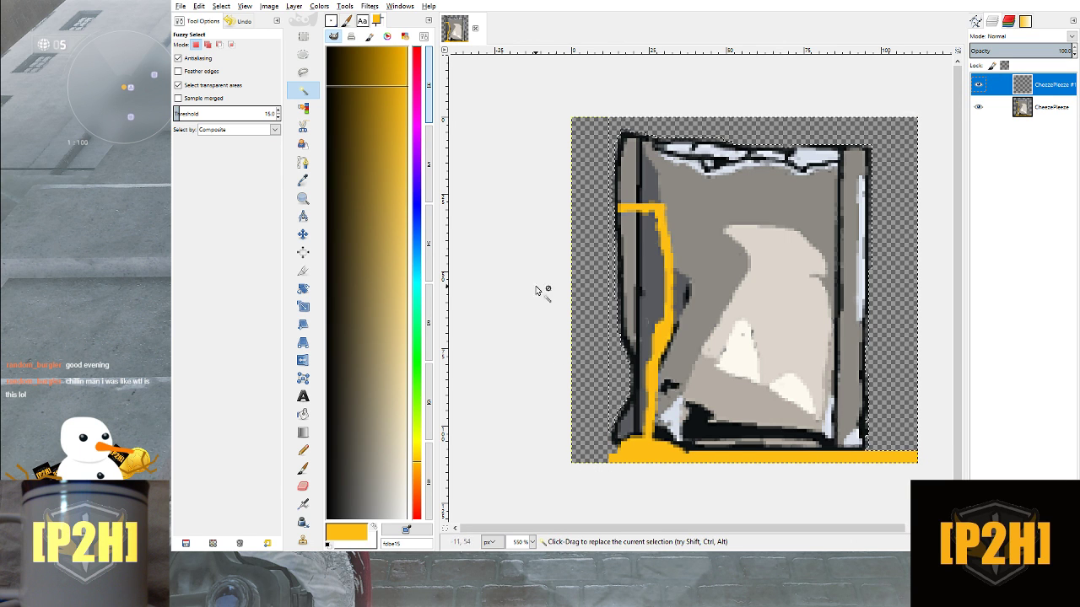
key(ctrl+shift+a)
click(603, 306)
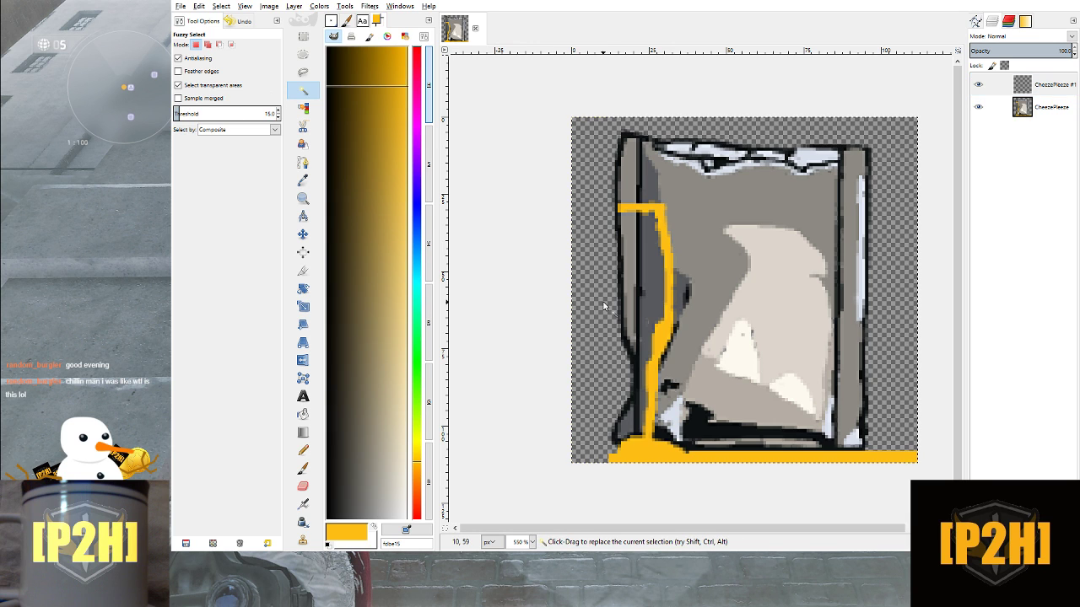
key(ctrl)
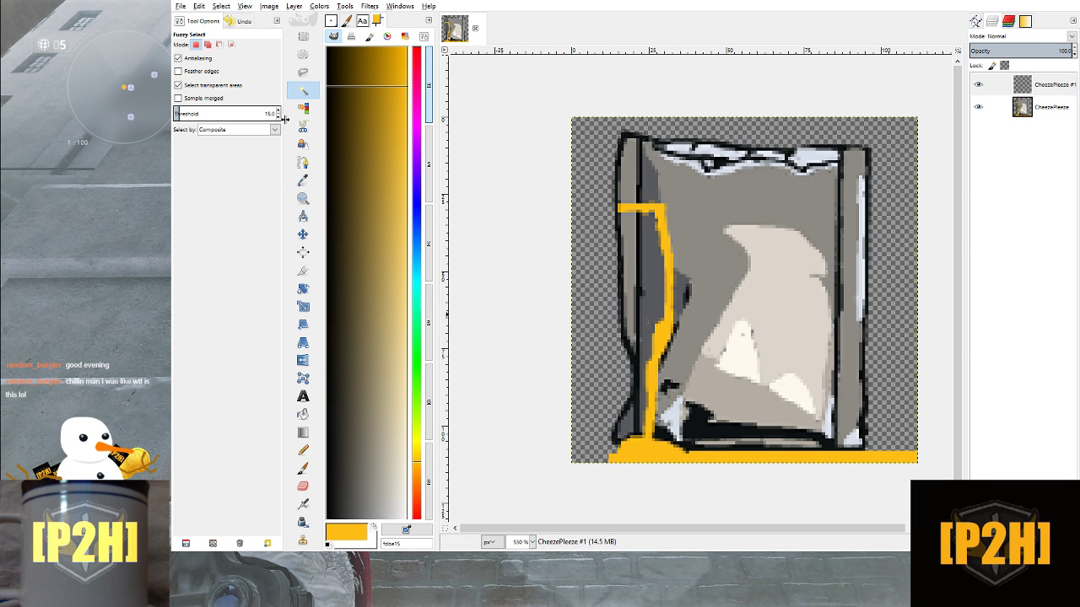
With the Pencil, extend the orange cheese band to the canvas's lower left corner and fill the slope beside the puddle
click(303, 450)
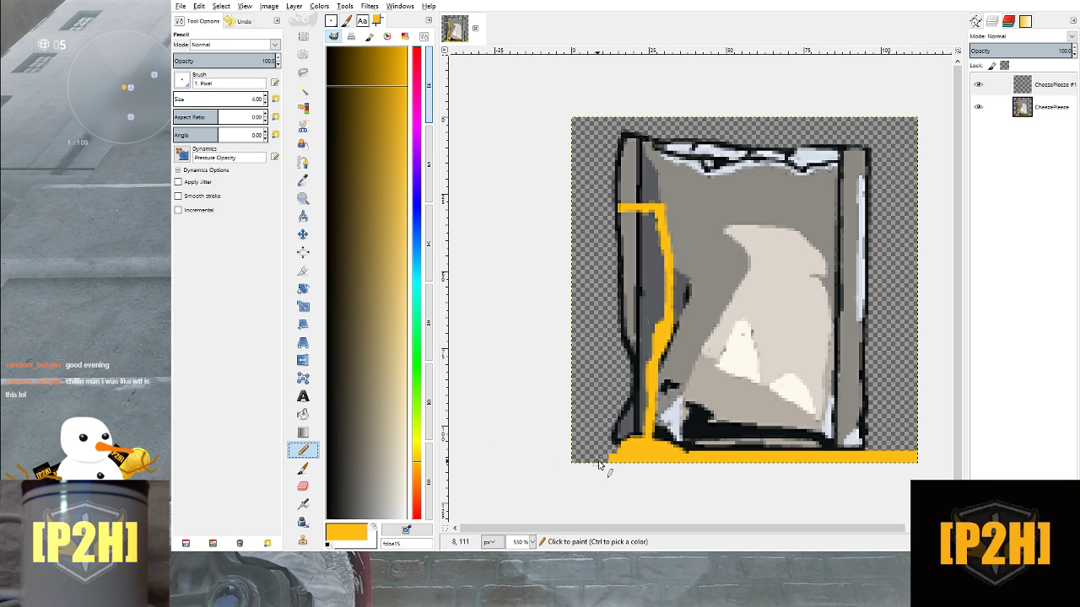
mouse_move(599, 463)
mouse_down()
mouse_move(608, 459)
mouse_move(576, 459)
mouse_up()
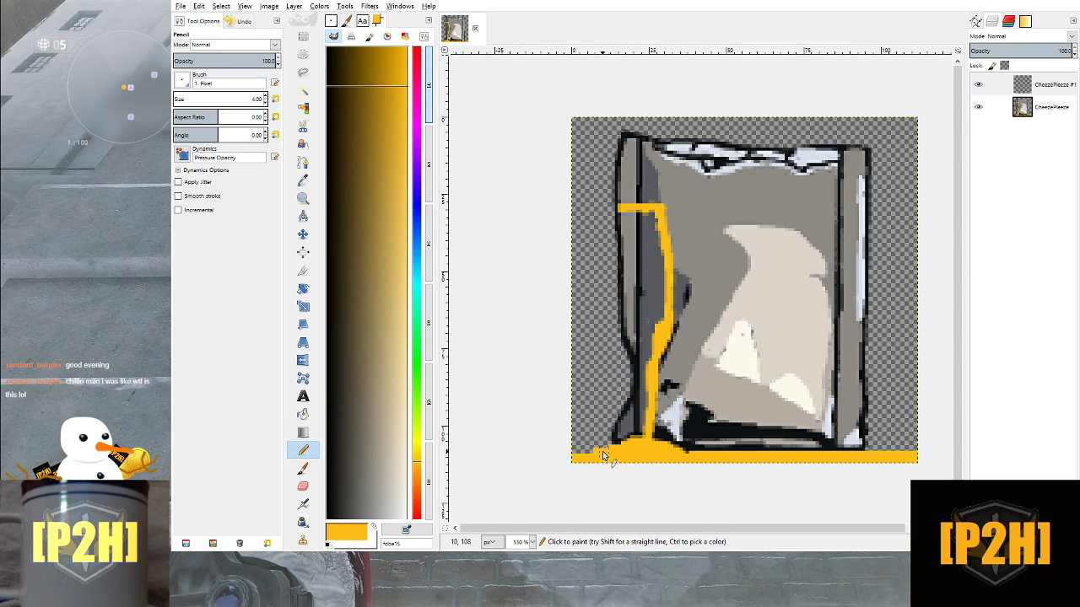
mouse_move(603, 455)
mouse_down()
mouse_move(575, 453)
mouse_move(621, 453)
mouse_up()
scroll(711, 285, down, 2)
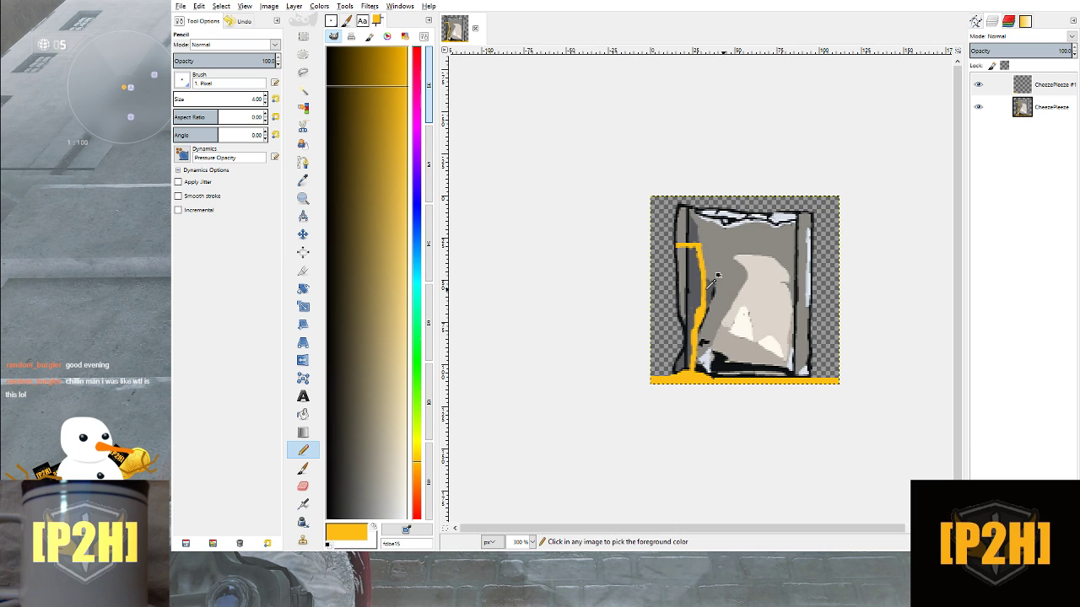
Sample the cream highlight color on the CheezePleeze layer and pencil over the dark speck inside the triangular highlight
scroll(717, 324, up, 5)
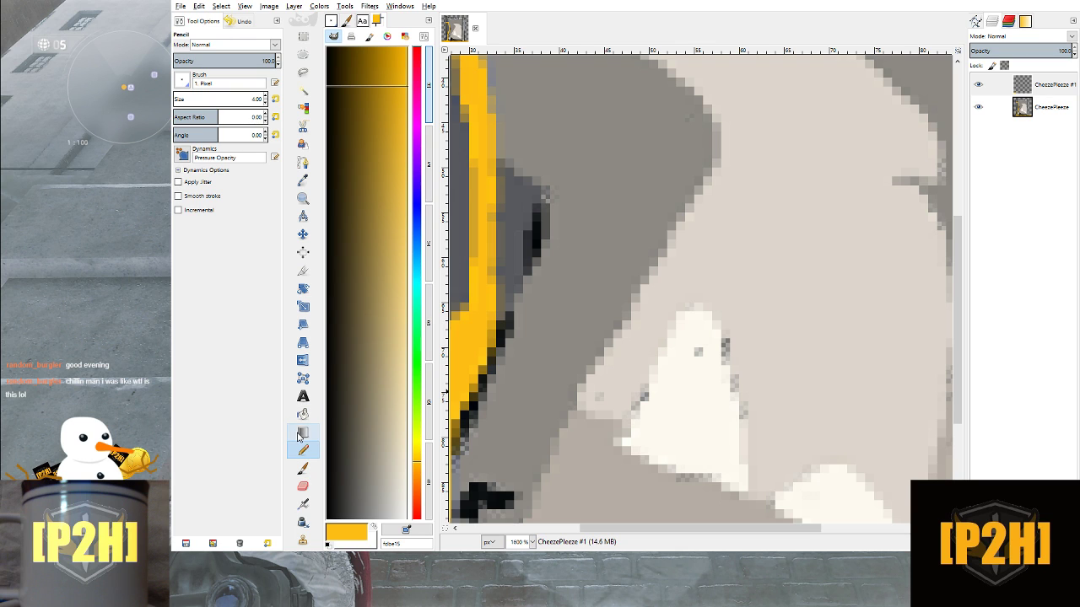
click(303, 179)
click(993, 107)
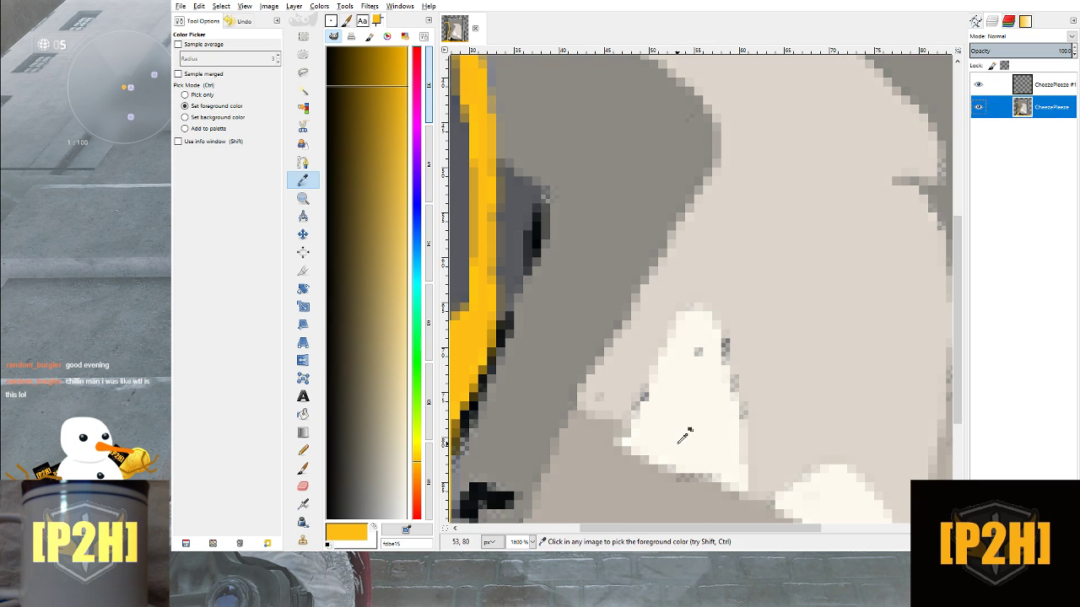
click(679, 443)
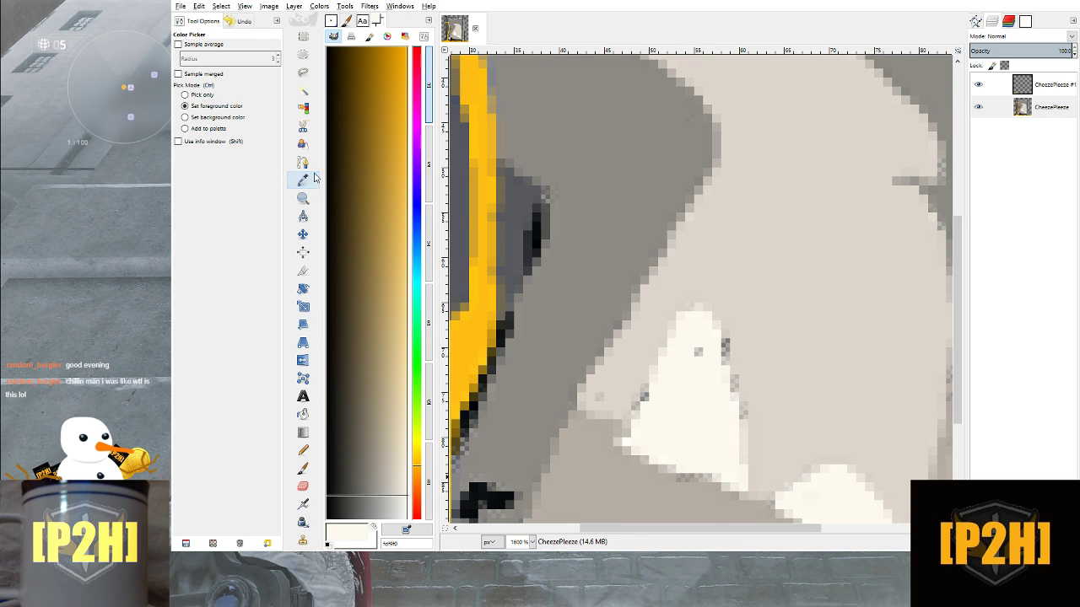
click(302, 450)
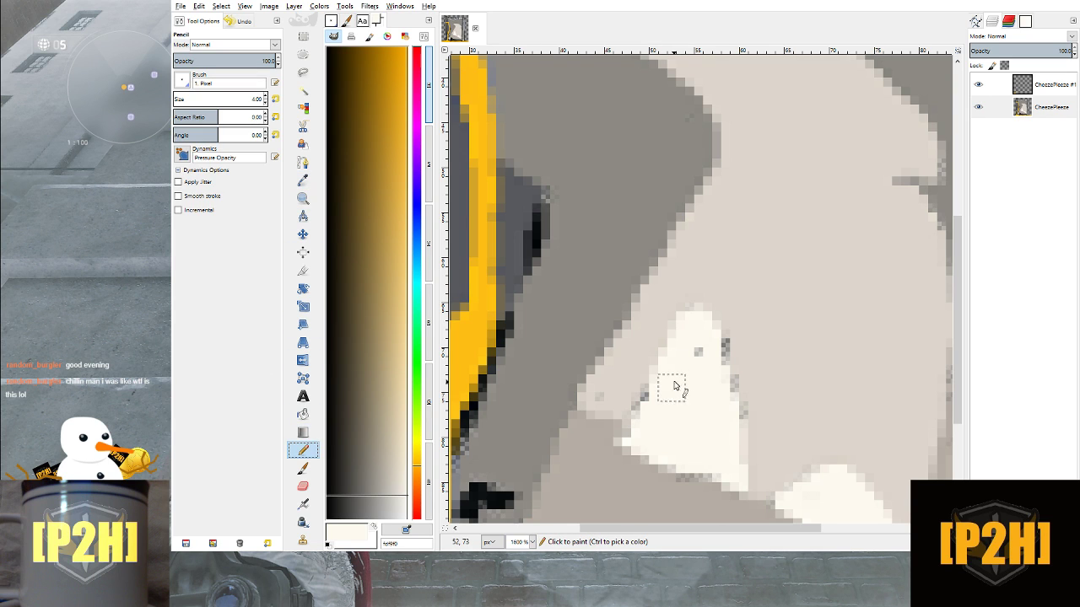
click(696, 364)
scroll(689, 415, down, 4)
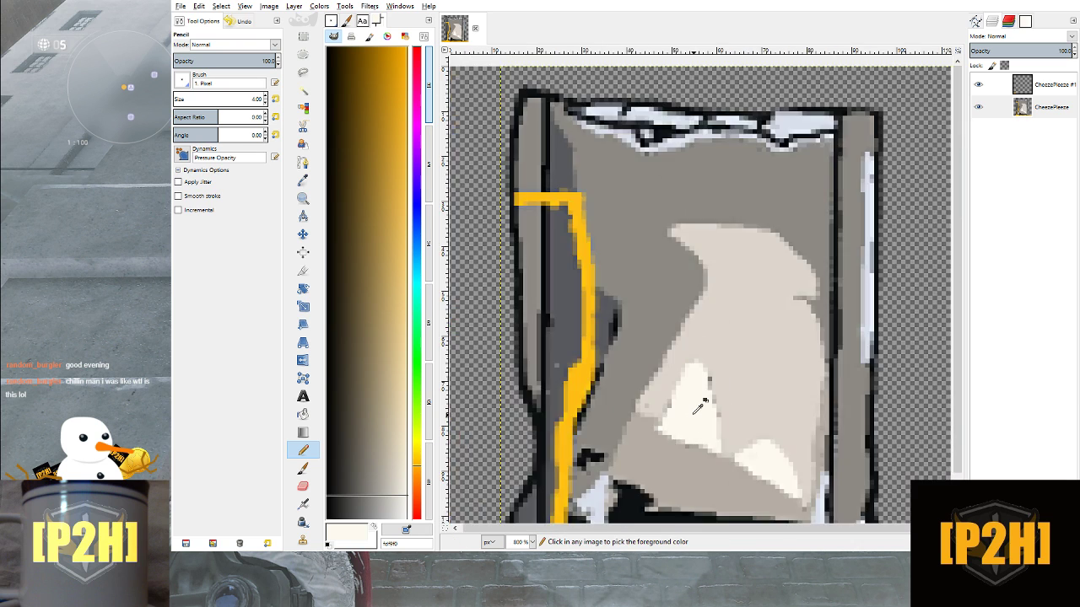
scroll(680, 337, down, 1)
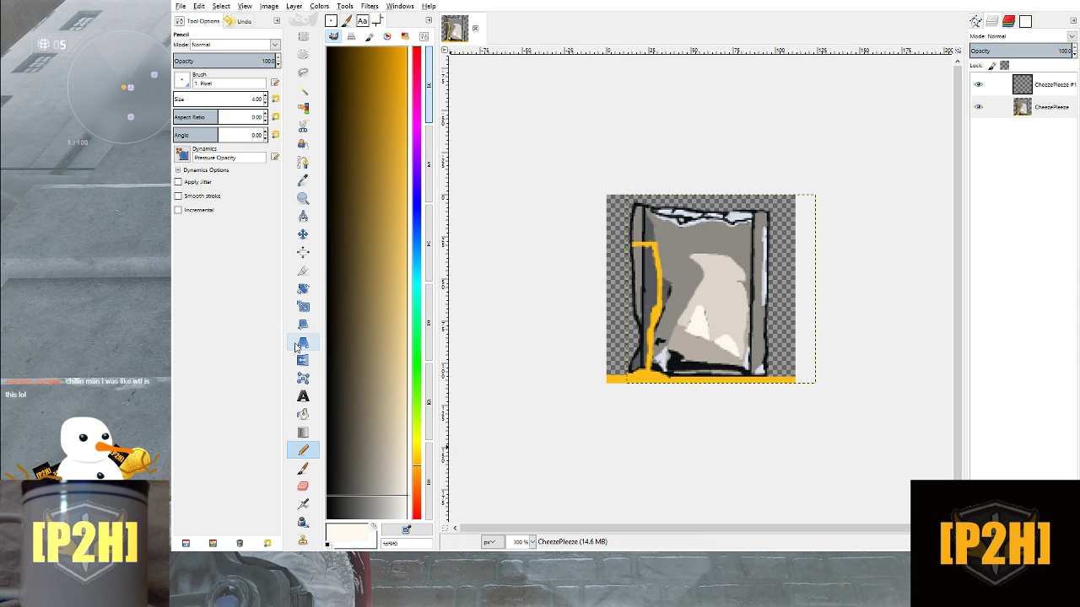
Sample the orange cheese color and thicken the drip down the pouch's left side with the Pencil
click(304, 181)
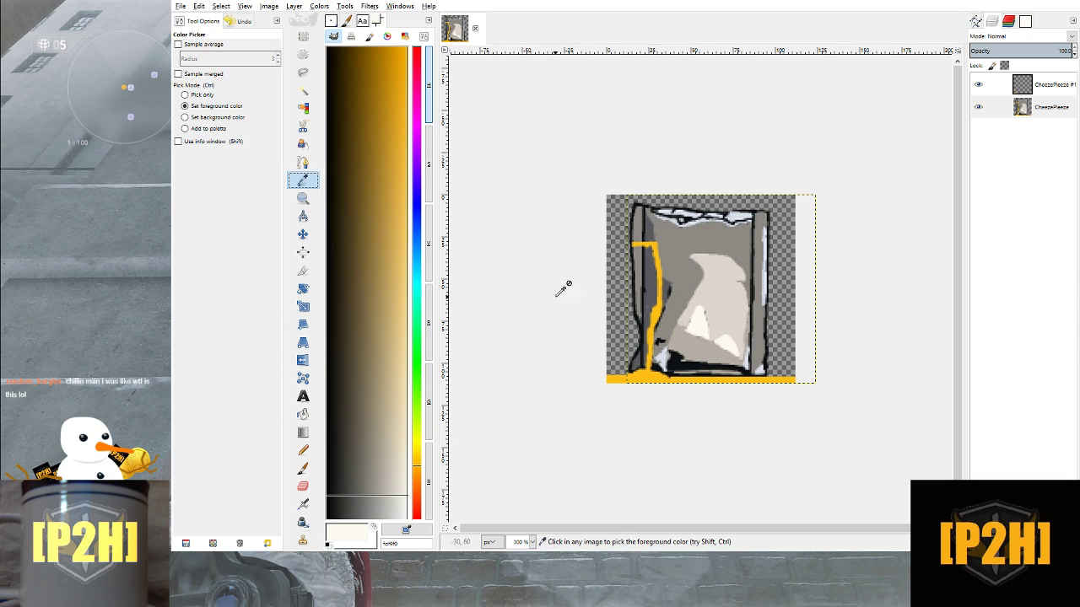
click(654, 375)
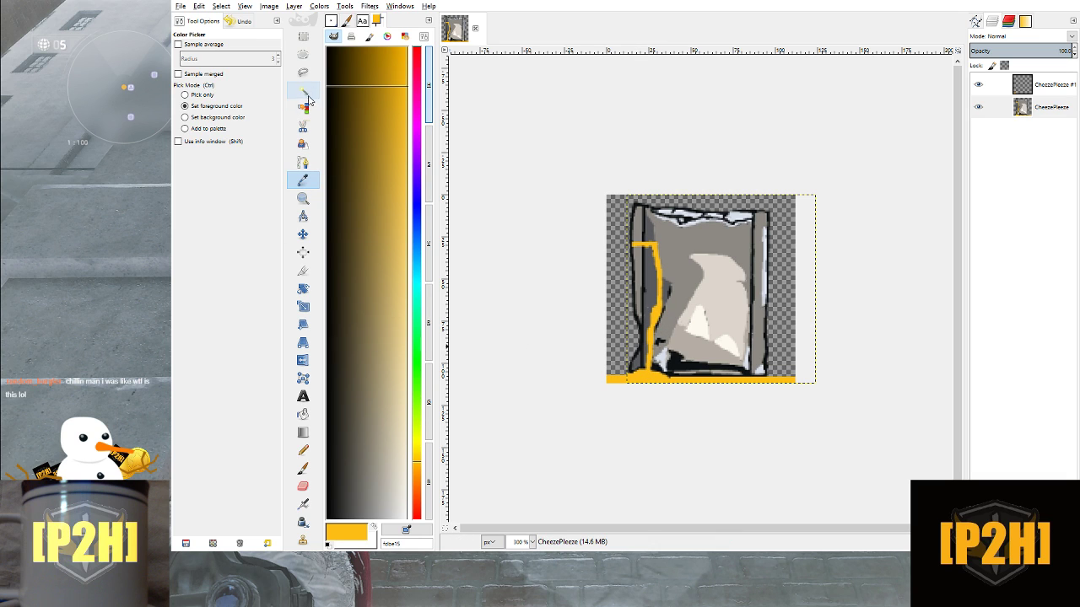
click(303, 449)
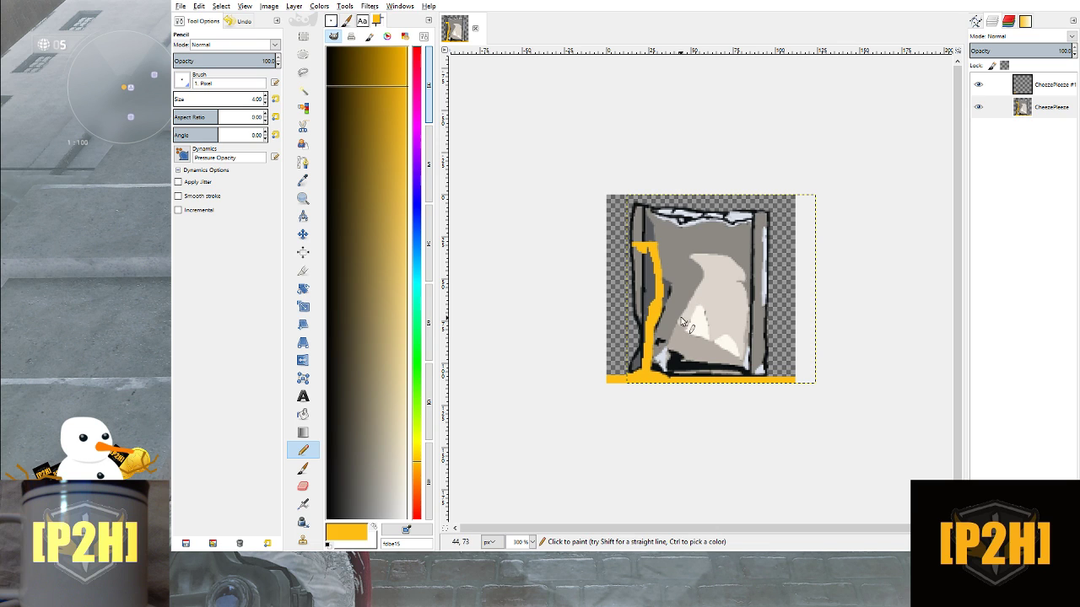
Examine how the pouch and thickened cheese drip read at several reduced view sizes
ctrl+scroll(688, 329, down, 3)
ctrl+scroll(682, 320, up, 2)
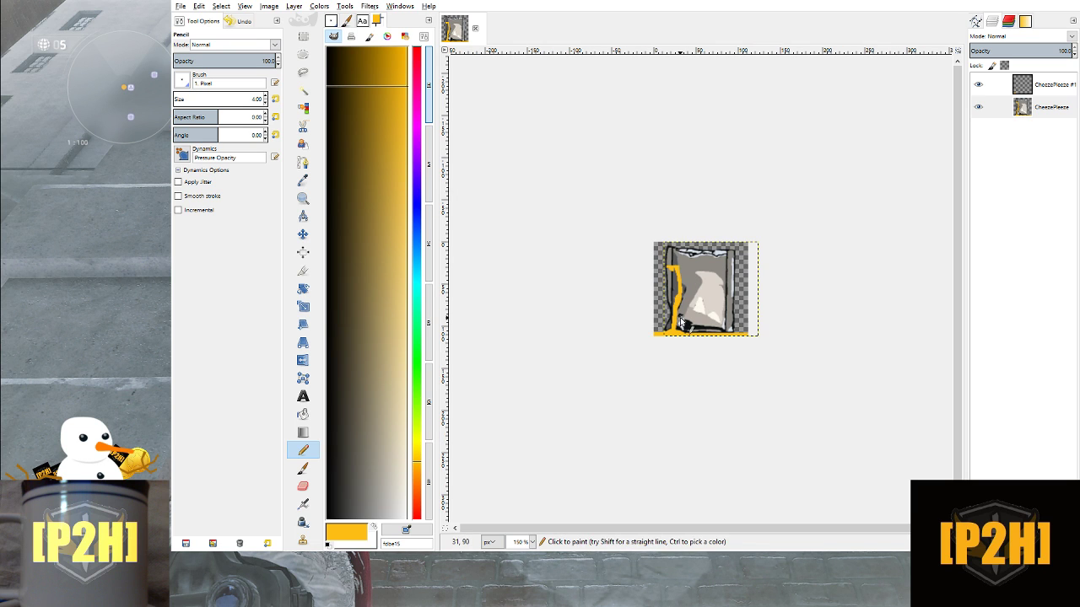
key(ctrl)
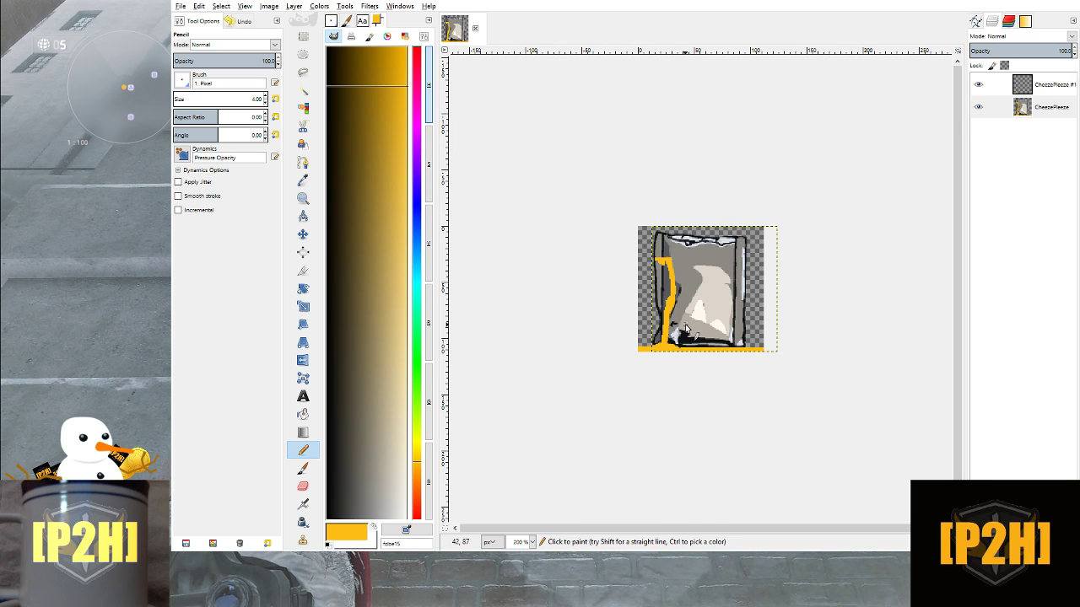
ctrl+scroll(685, 324, down, 1)
ctrl+scroll(686, 323, down, 3)
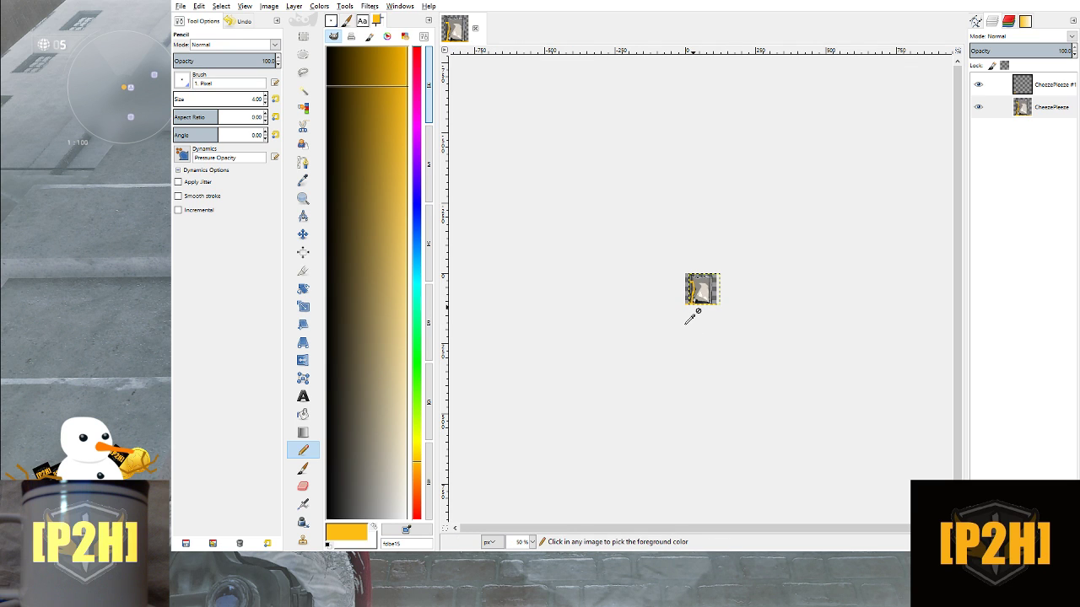
ctrl+scroll(704, 338, down, 1)
ctrl+scroll(729, 329, up, 2)
ctrl+scroll(728, 333, up, 1)
ctrl+scroll(725, 338, up, 1)
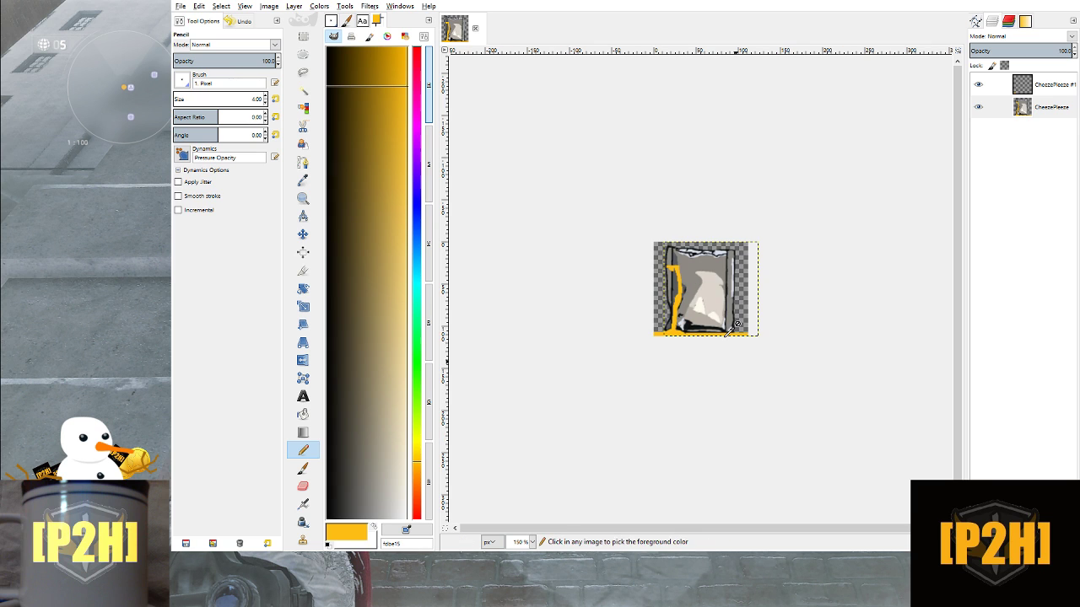
ctrl+scroll(701, 290, up, 2)
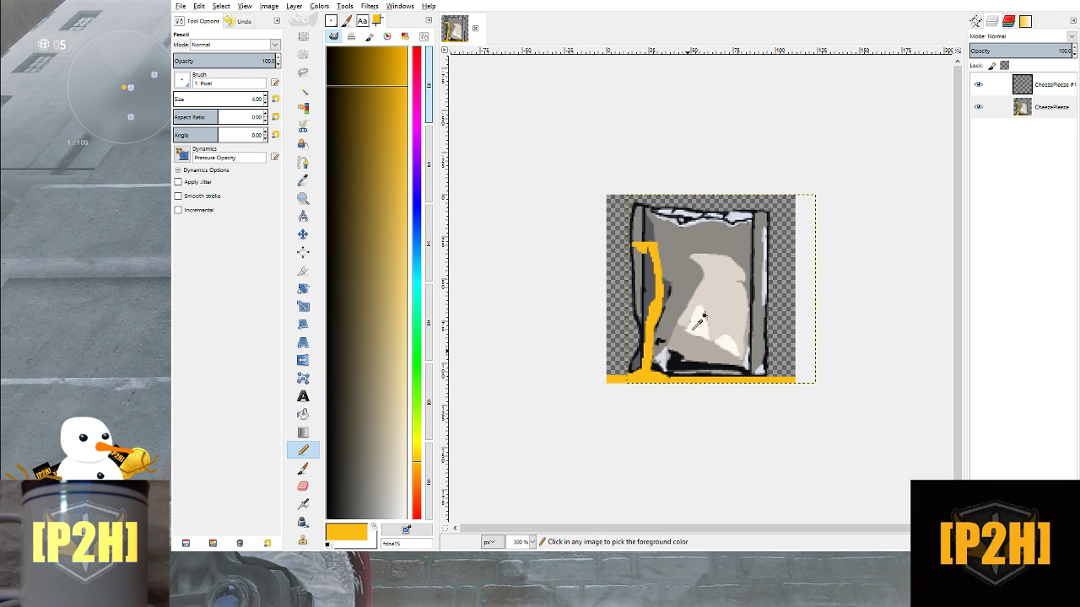
ctrl+scroll(641, 255, up, 1)
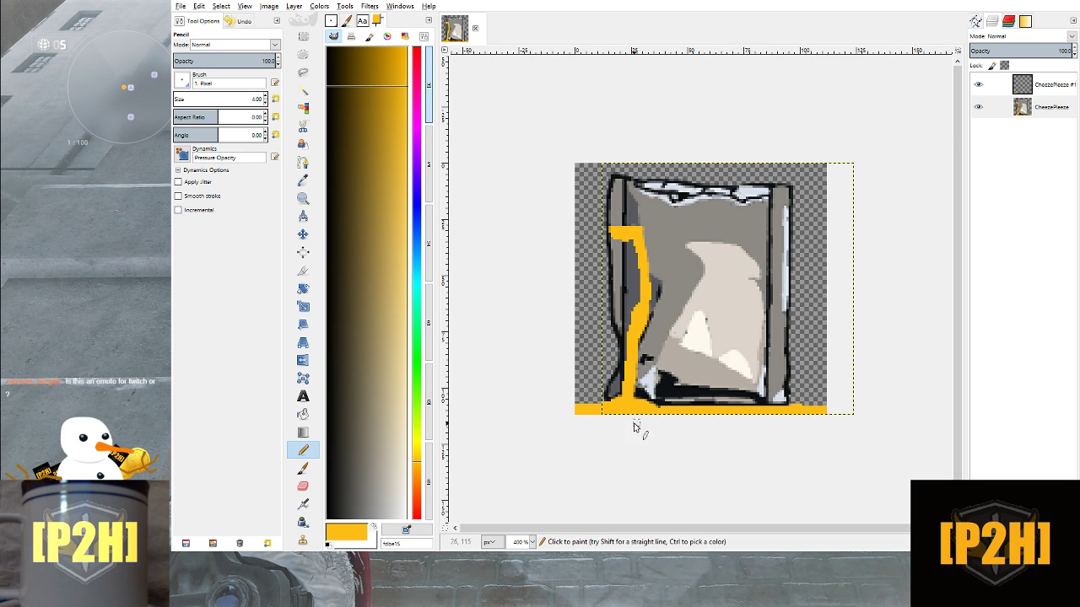
Erase the raised bump on the cheese band beside the pouch's lower right corner and repaint the band to the canvas edge
click(303, 490)
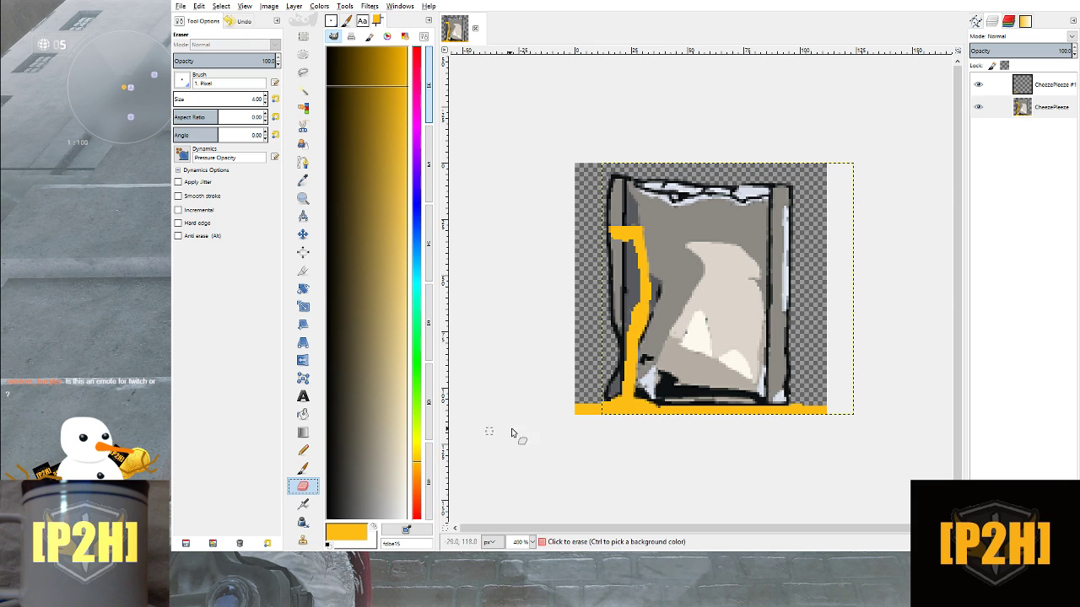
click(795, 404)
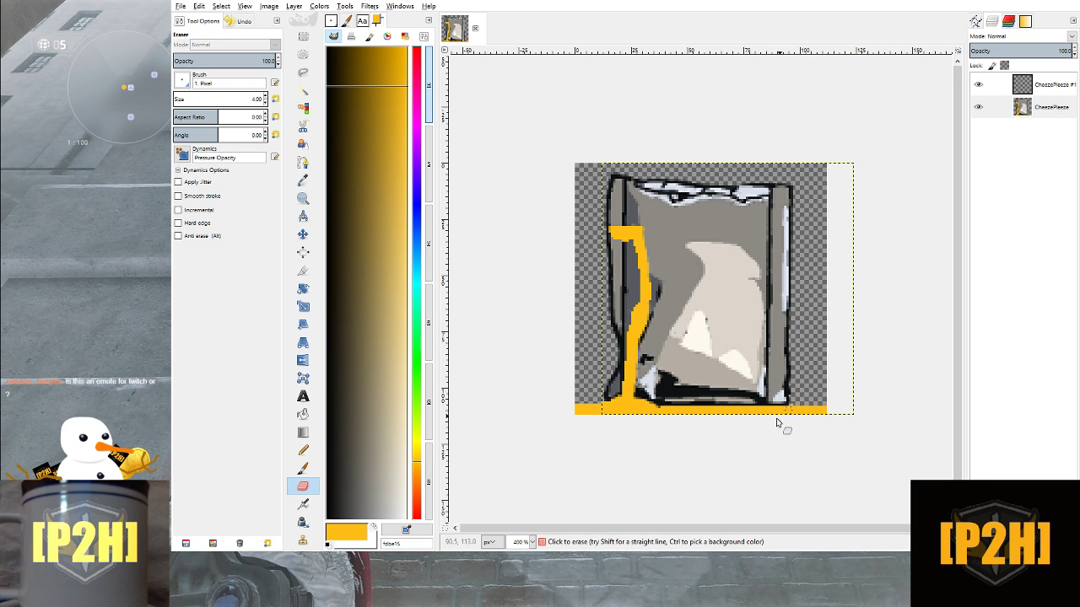
click(304, 450)
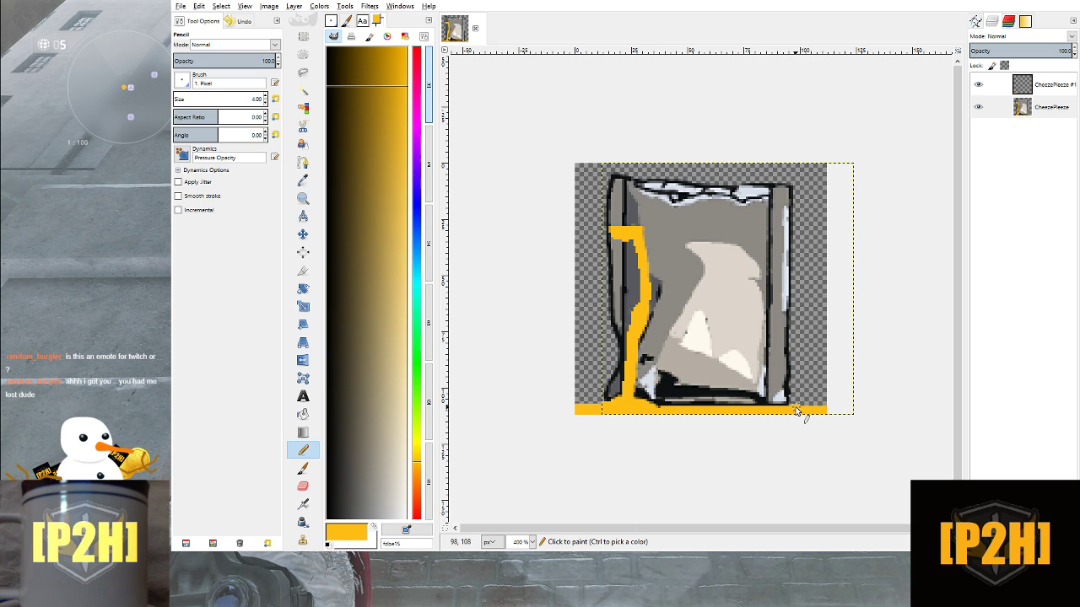
drag(795, 411, 825, 411)
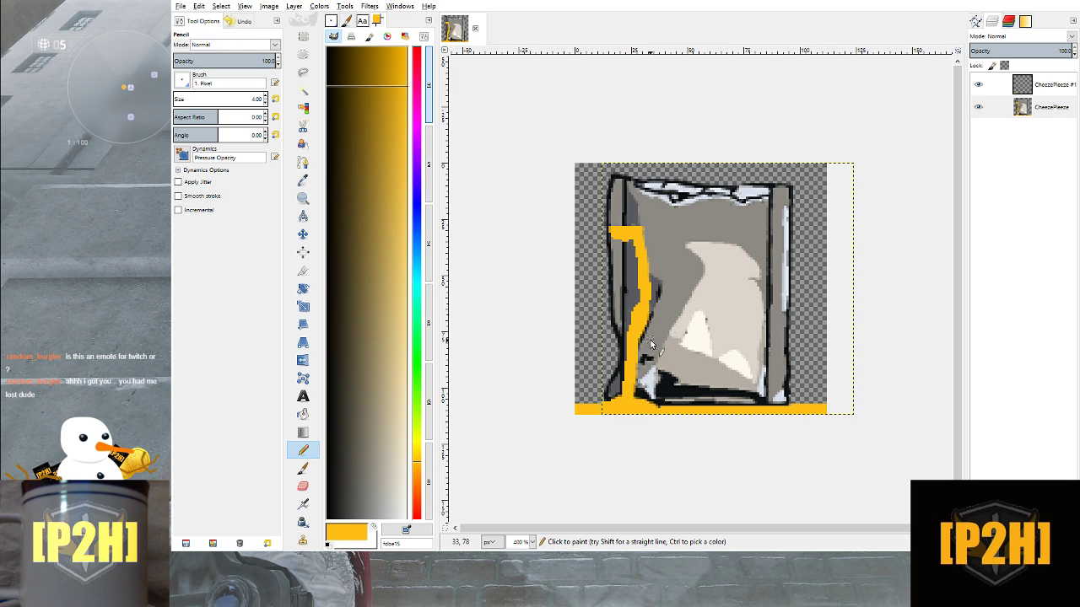
Widen the orange drip with the Pencil, adding a bulge at the pouch's side dent and filling its lower section
scroll(658, 332, down, 2)
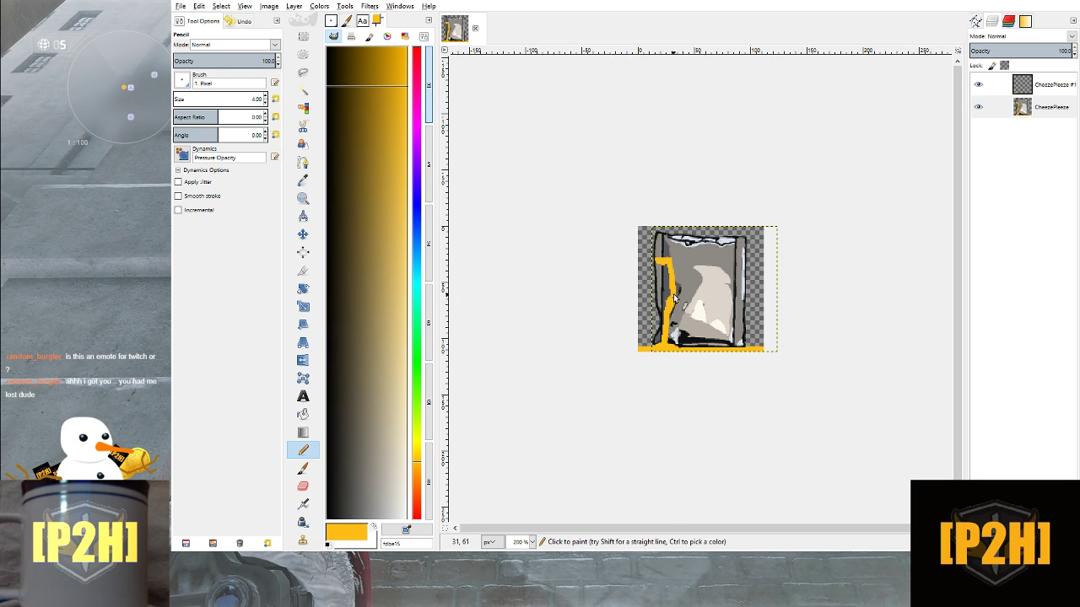
scroll(680, 304, up, 4)
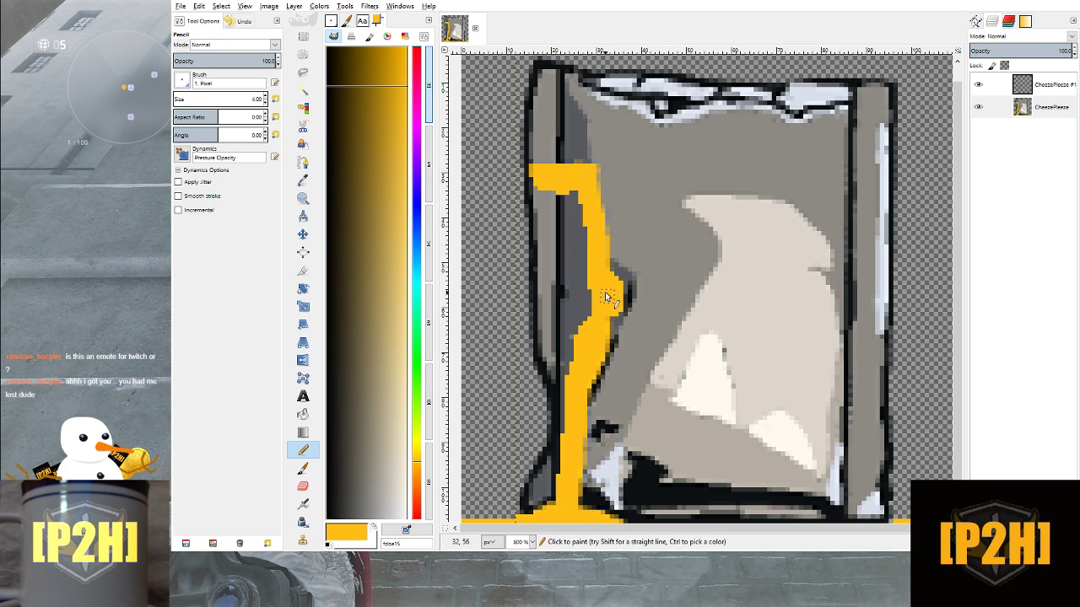
mouse_move(600, 222)
mouse_down()
mouse_move(595, 315)
mouse_move(574, 356)
mouse_move(582, 391)
mouse_move(617, 381)
mouse_up()
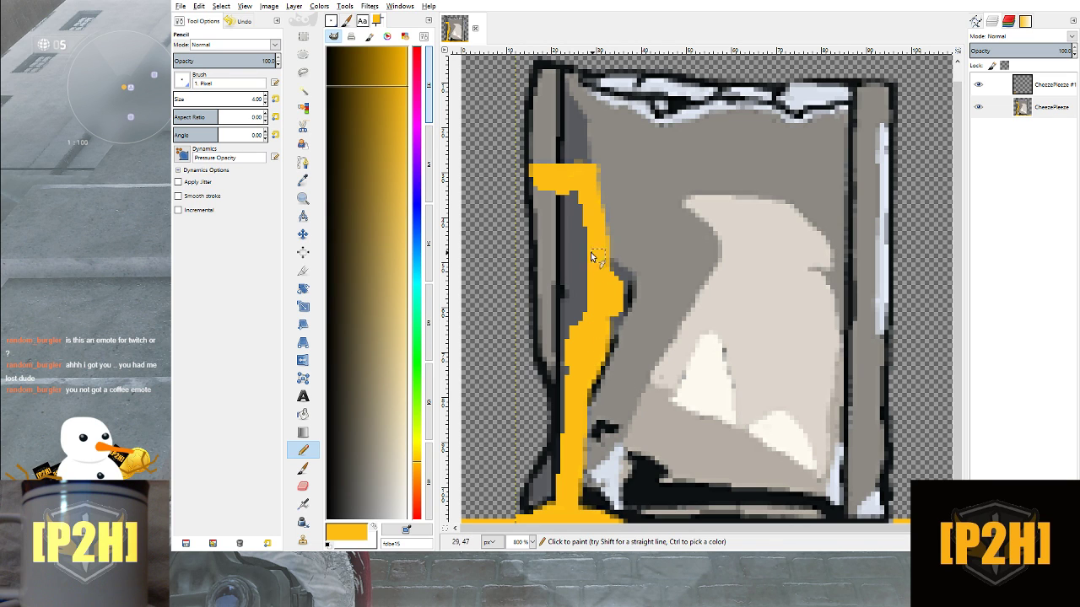
scroll(606, 336, down, 1)
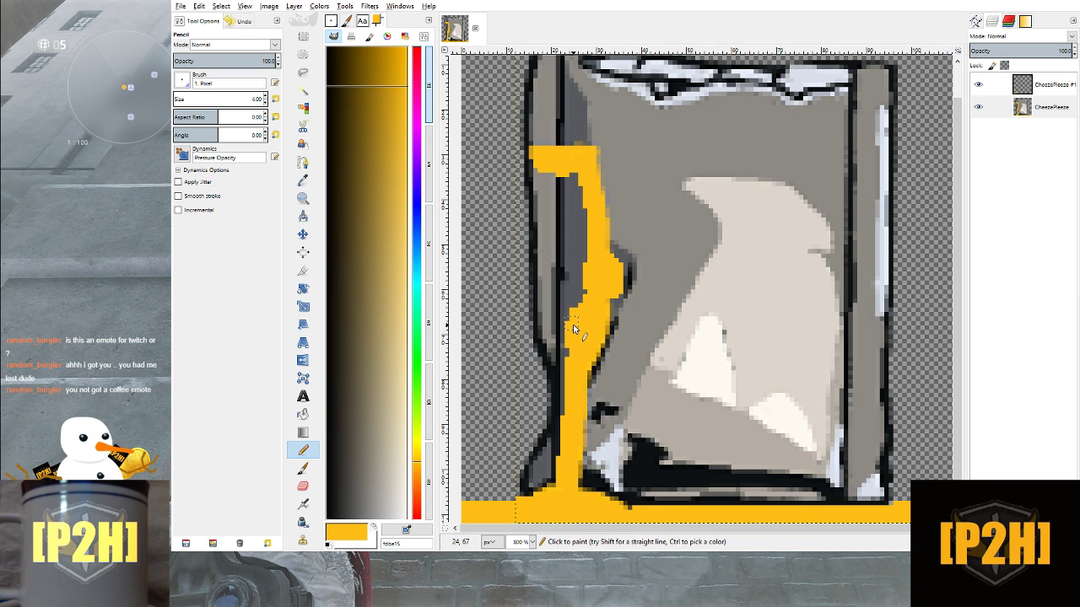
click(593, 291)
click(618, 287)
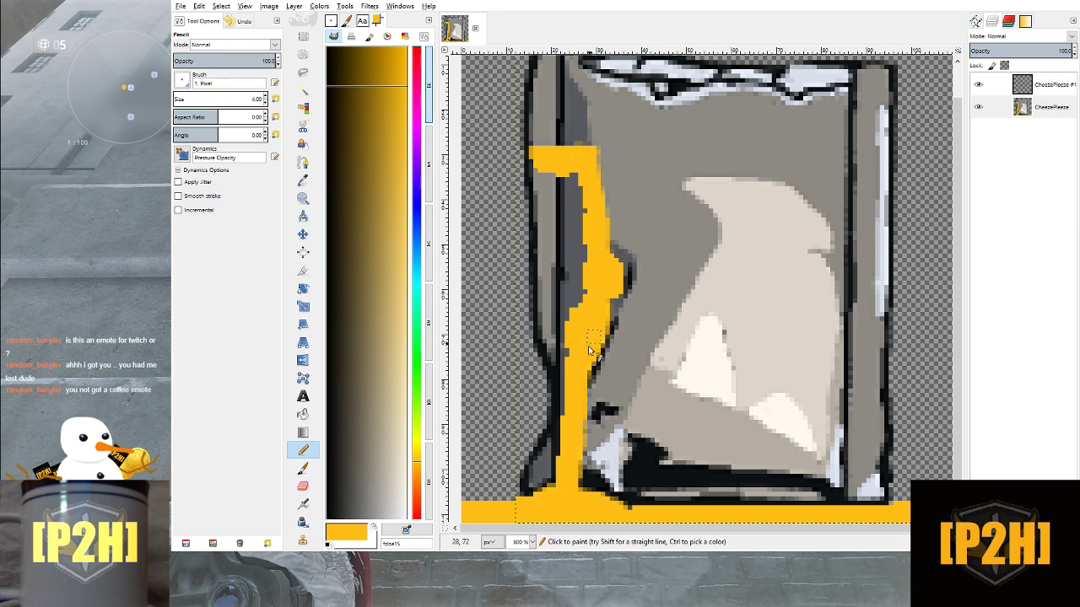
click(569, 384)
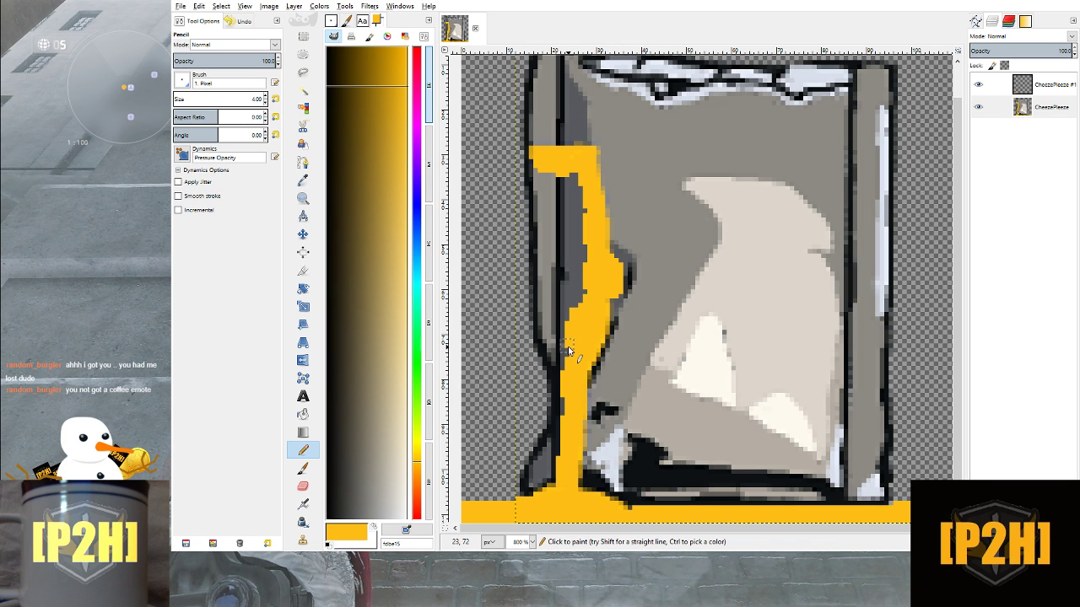
scroll(569, 351, down, 3)
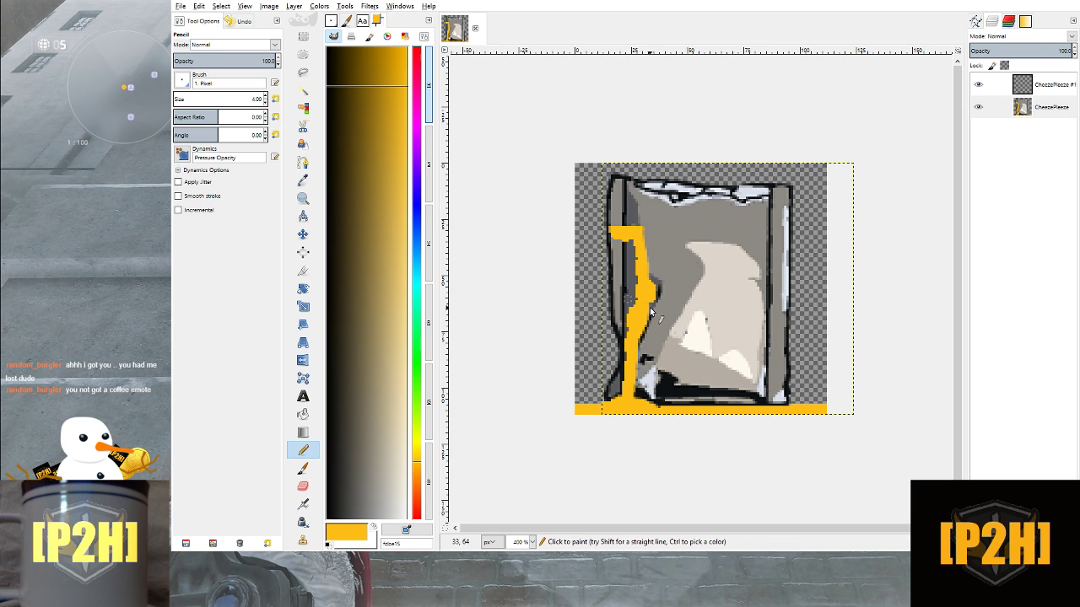
Touch up the left end of the cheese band at the canvas's bottom edge with the orange Pencil
click(181, 6)
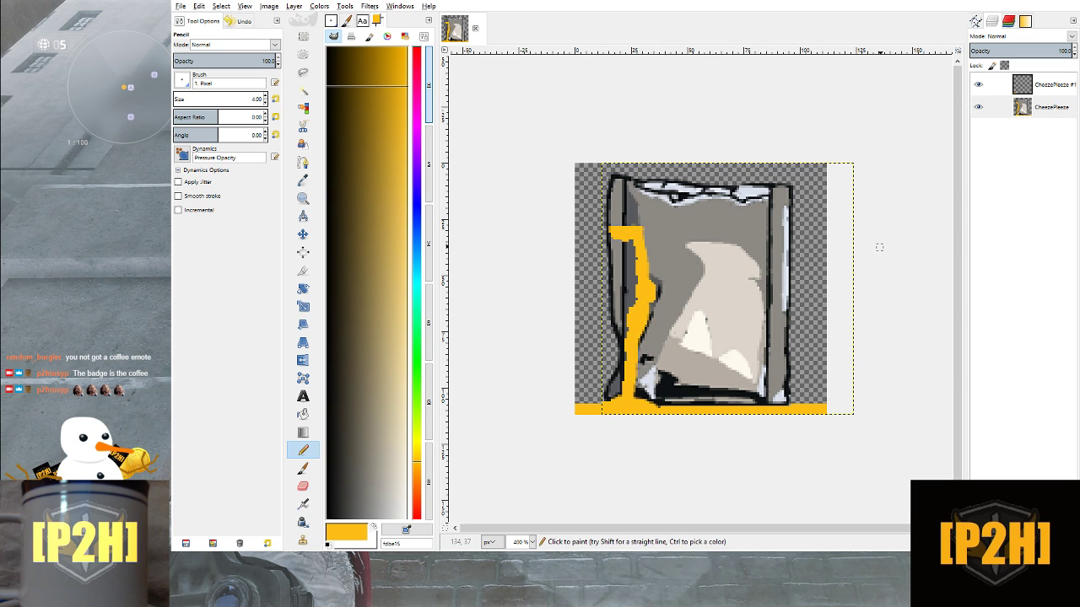
scroll(789, 354, up, 2)
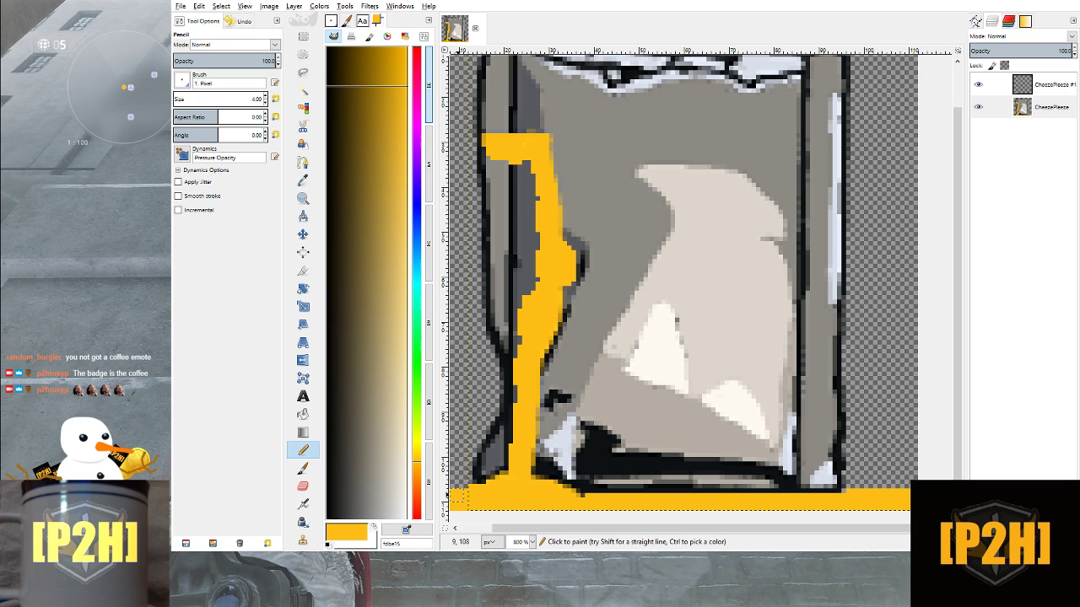
click(460, 497)
scroll(745, 312, down, 3)
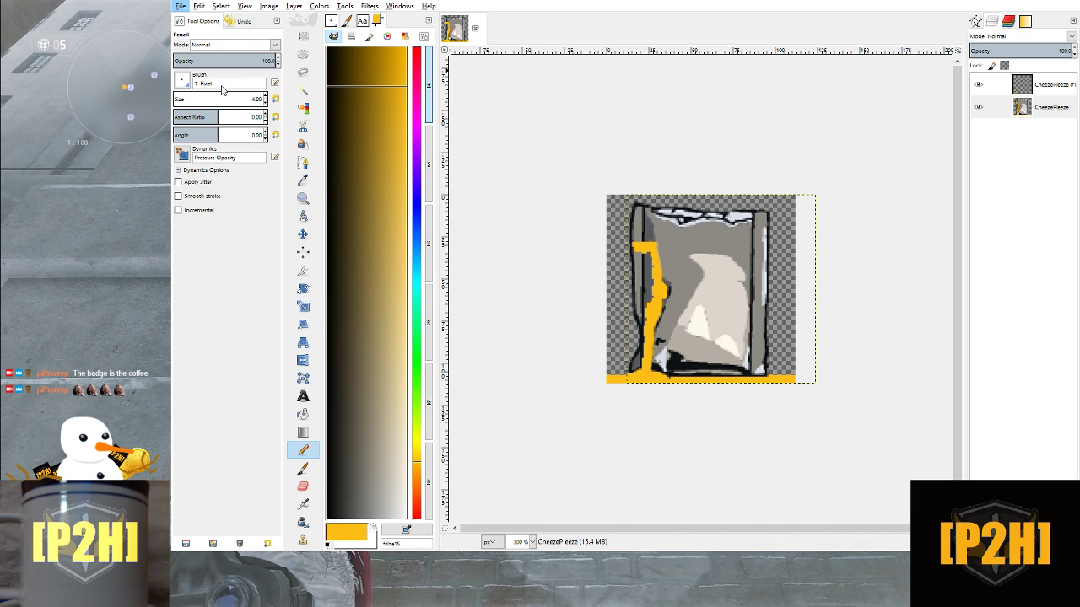
Save the CheezePleeze image and export it again
key(ctrl+s)
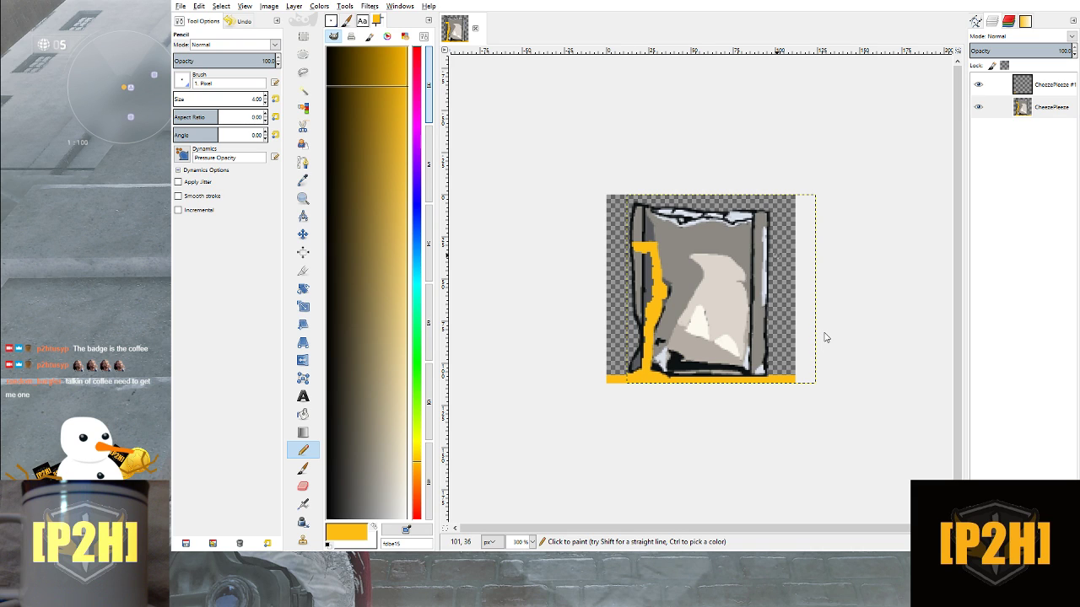
click(180, 10)
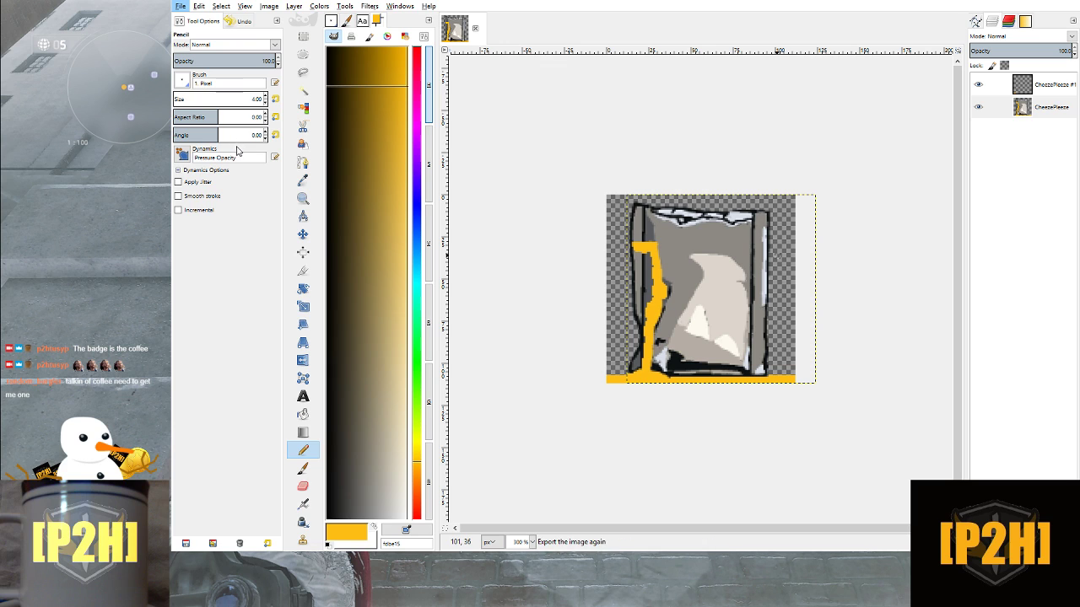
click(208, 45)
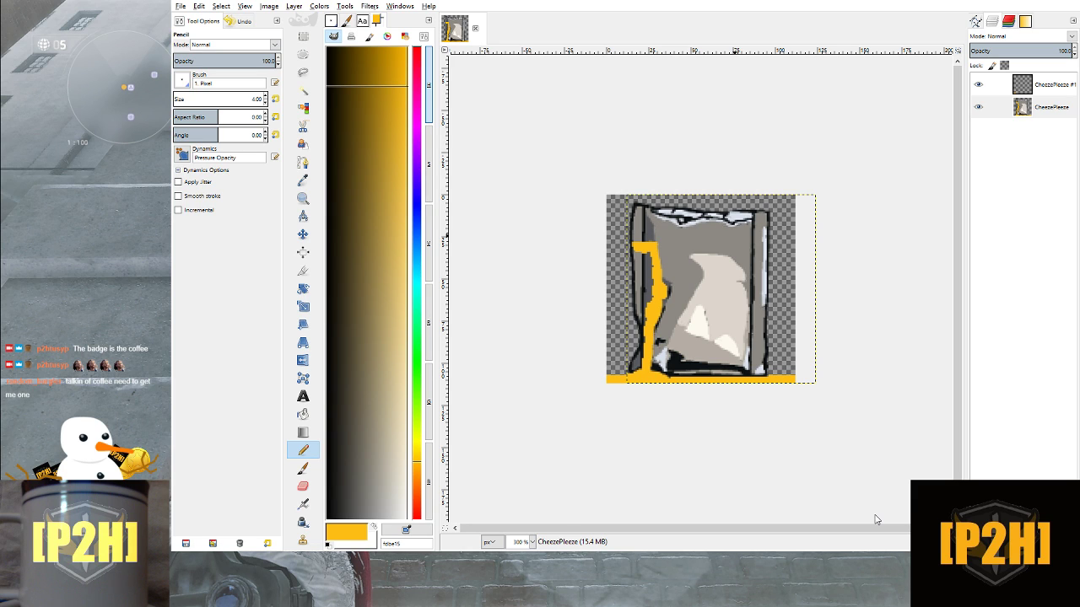
Examine the pouch and its orange drip at several zoom levels
key(minus)
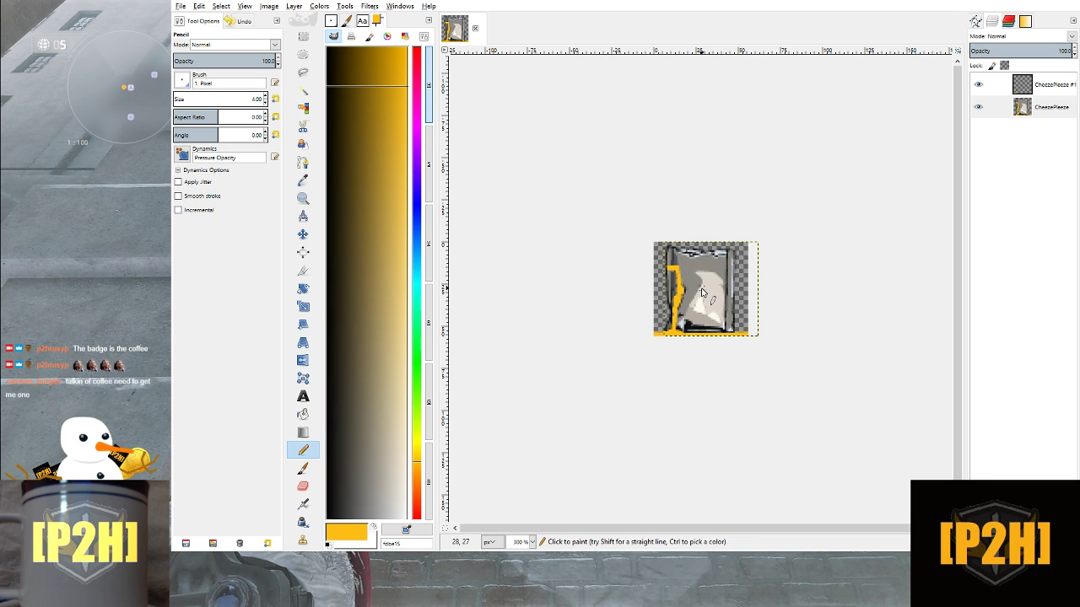
scroll(707, 283, up, 2)
scroll(707, 282, up, 1)
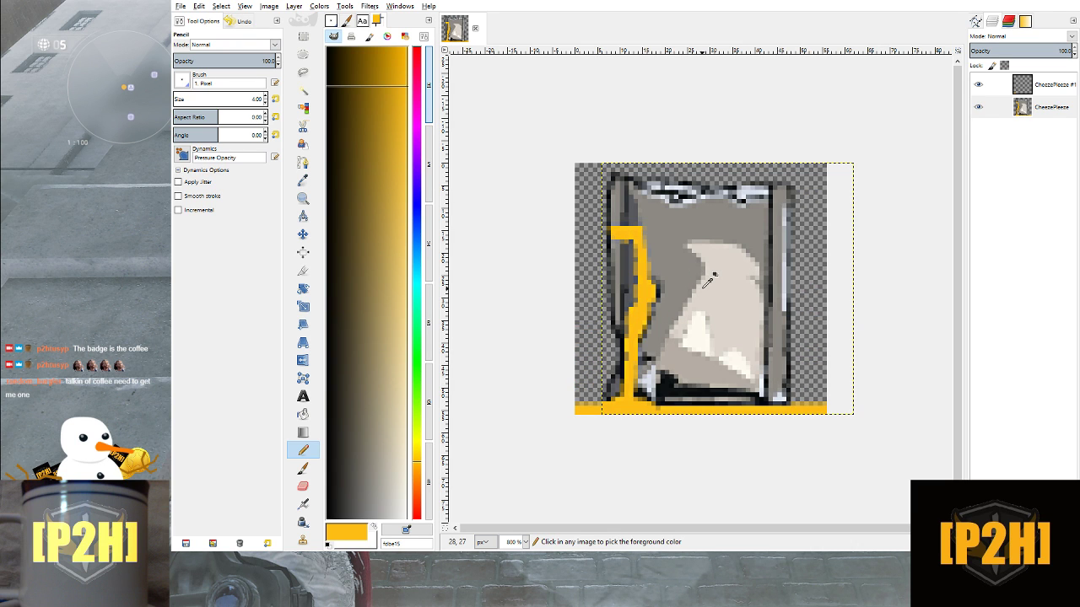
scroll(706, 282, up, 1)
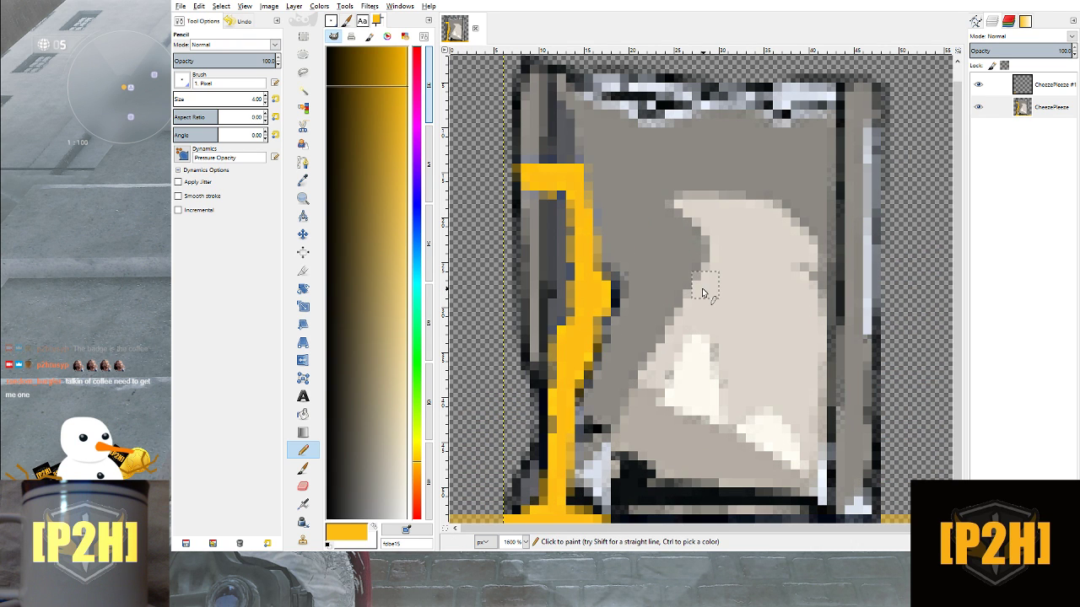
scroll(701, 297, down, 1)
scroll(700, 295, up, 1)
scroll(705, 291, down, 1)
scroll(707, 287, down, 2)
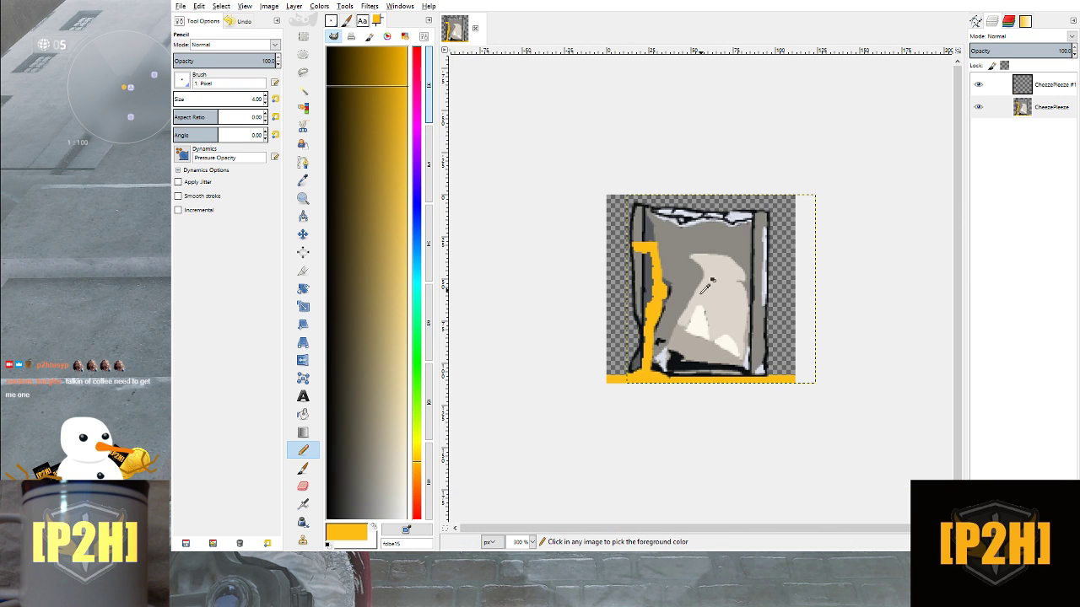
scroll(700, 305, up, 2)
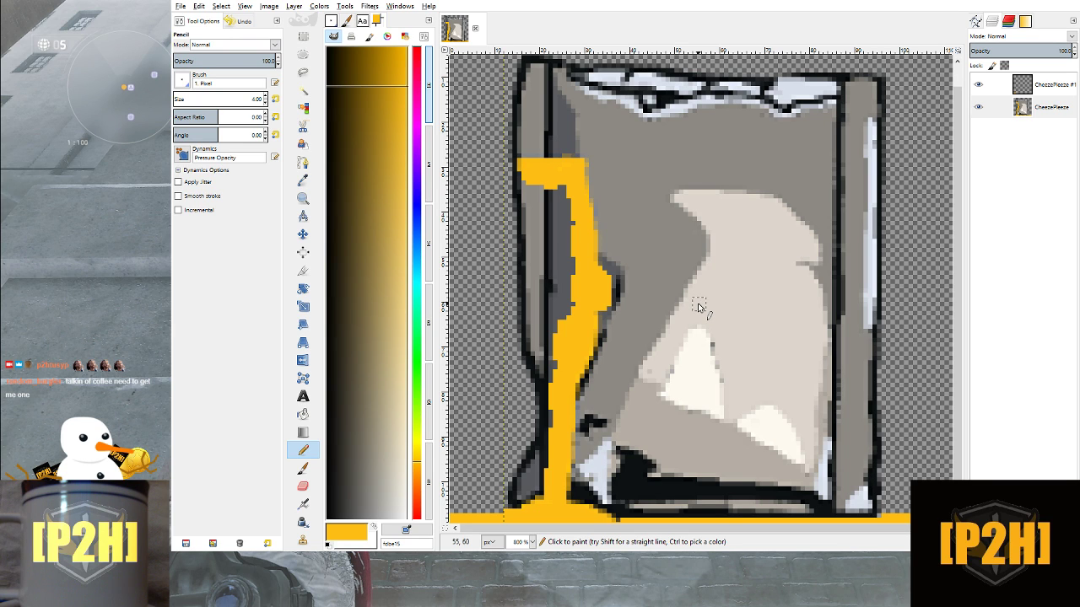
scroll(699, 306, down, 2)
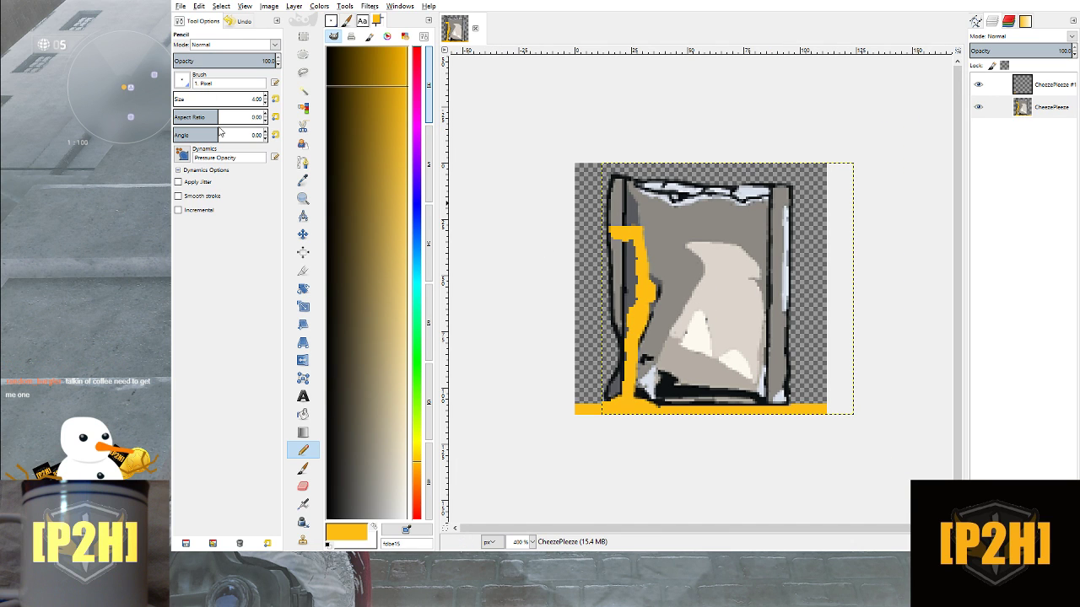
key(ctrl)
scroll(722, 274, up, 2)
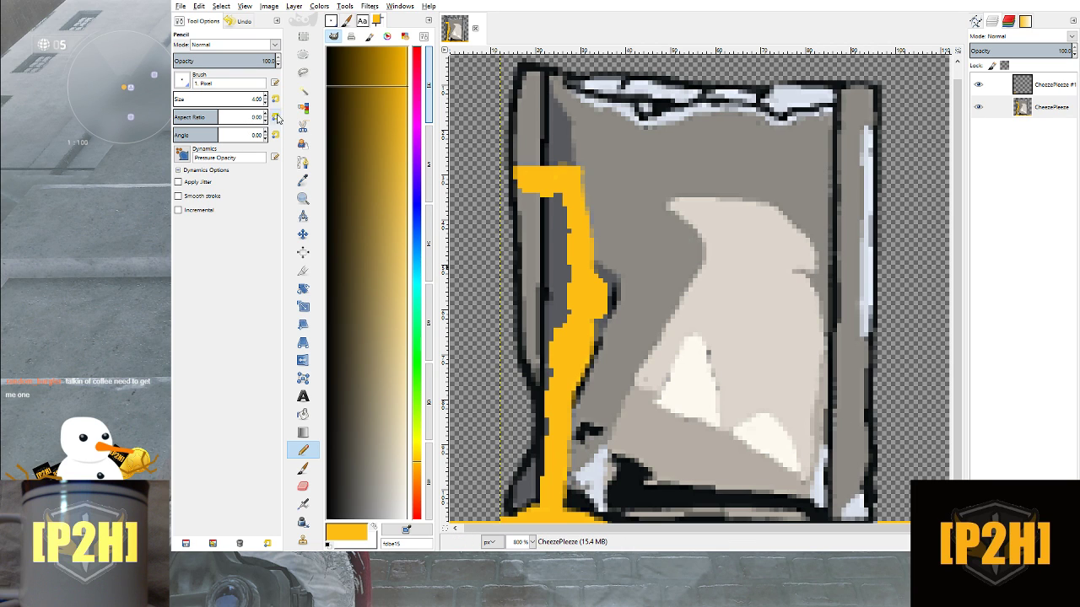
Merge the CheezePleeze #1 layer down into the CheezePleeze layer
click(300, 454)
click(1051, 80)
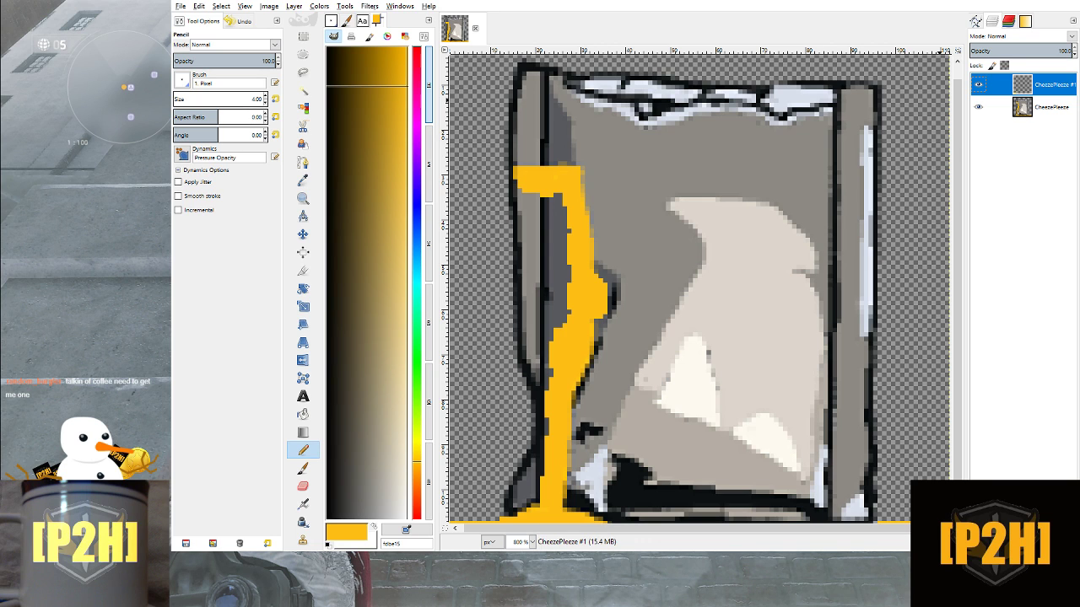
click(1071, 544)
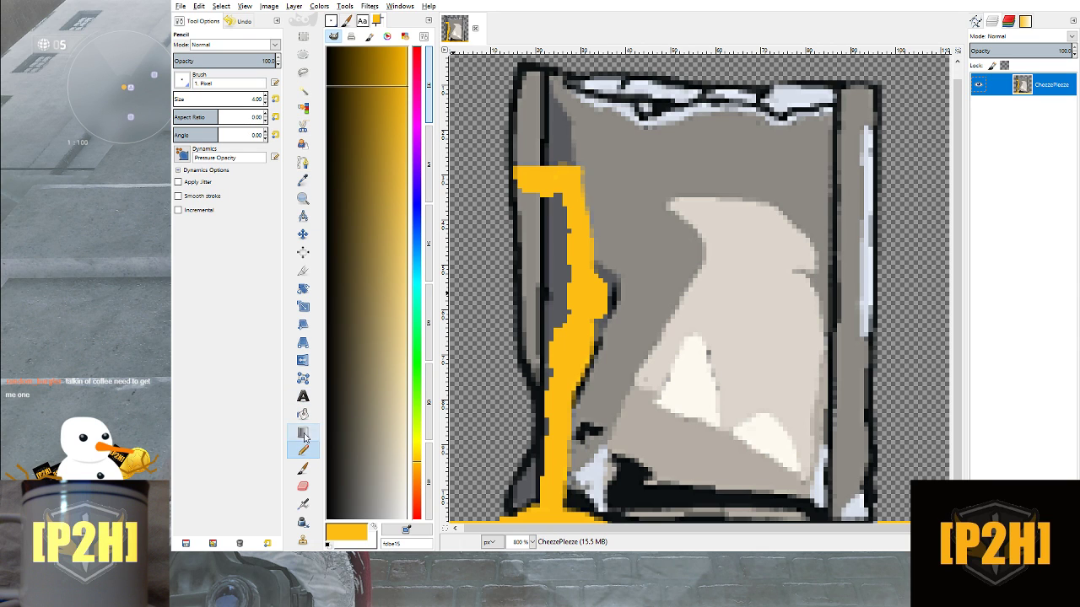
Pick the near-black from the pouch's shading and draw a thick Pencil outline around its left, top and right edges
click(302, 180)
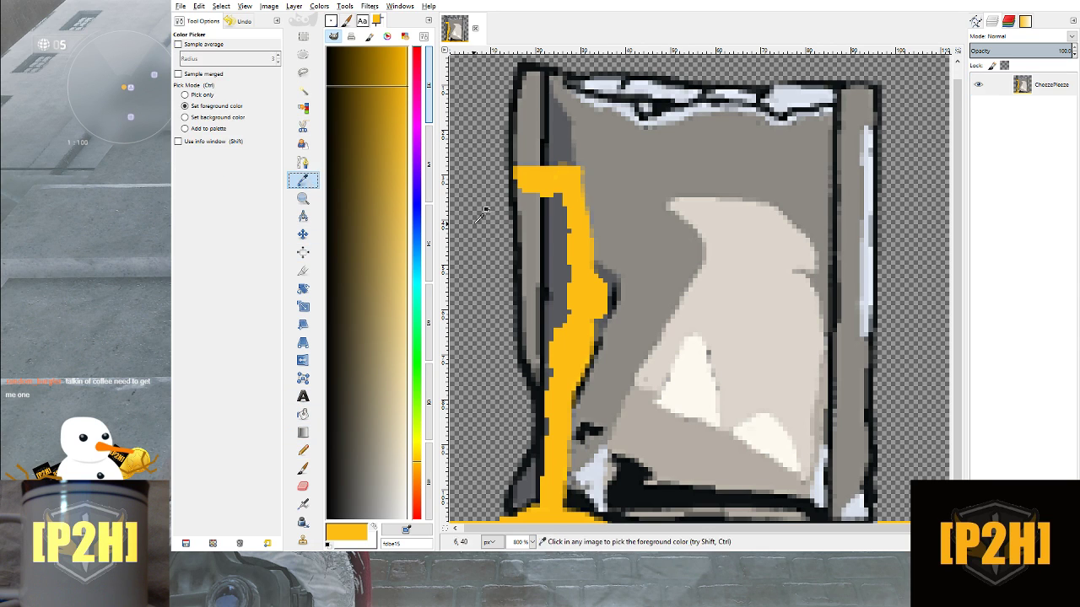
click(640, 464)
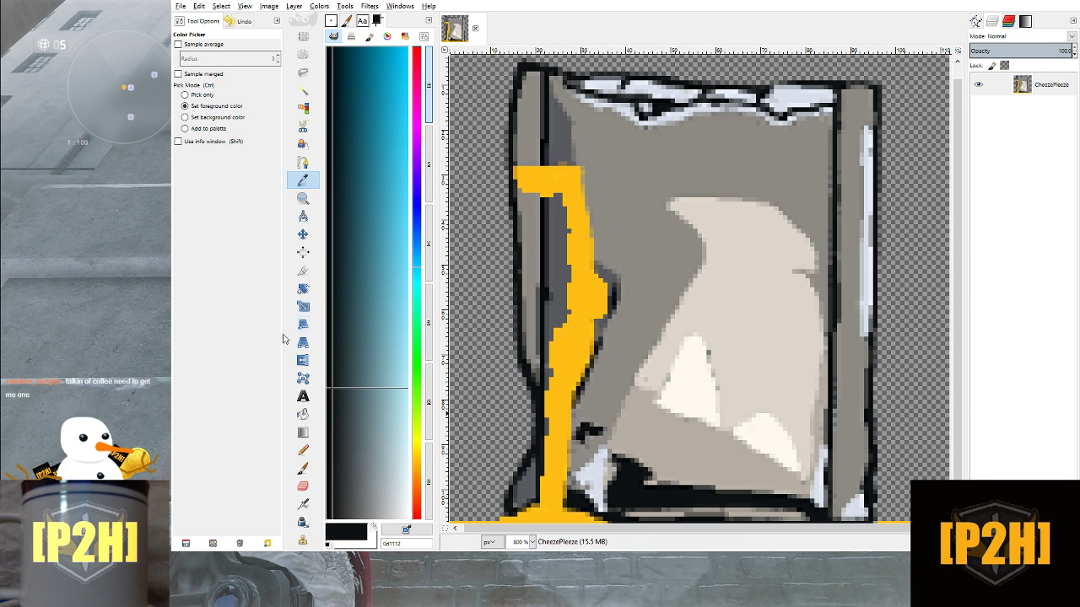
click(303, 449)
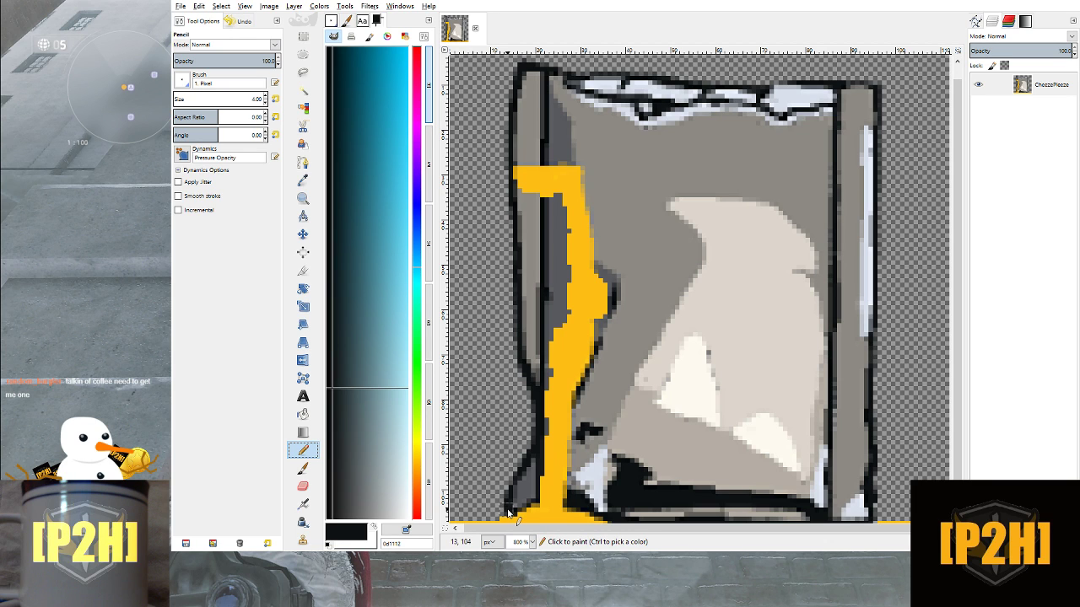
mouse_move(507, 510)
mouse_down()
mouse_move(533, 407)
mouse_move(515, 367)
mouse_move(503, 200)
mouse_move(516, 67)
mouse_move(885, 87)
mouse_up()
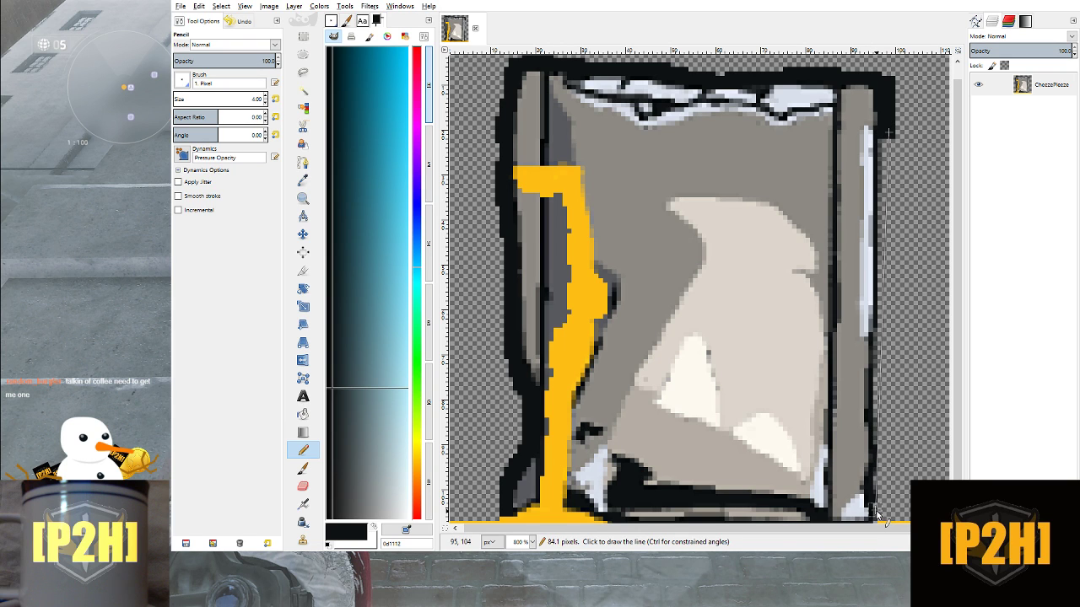
shift+click(877, 512)
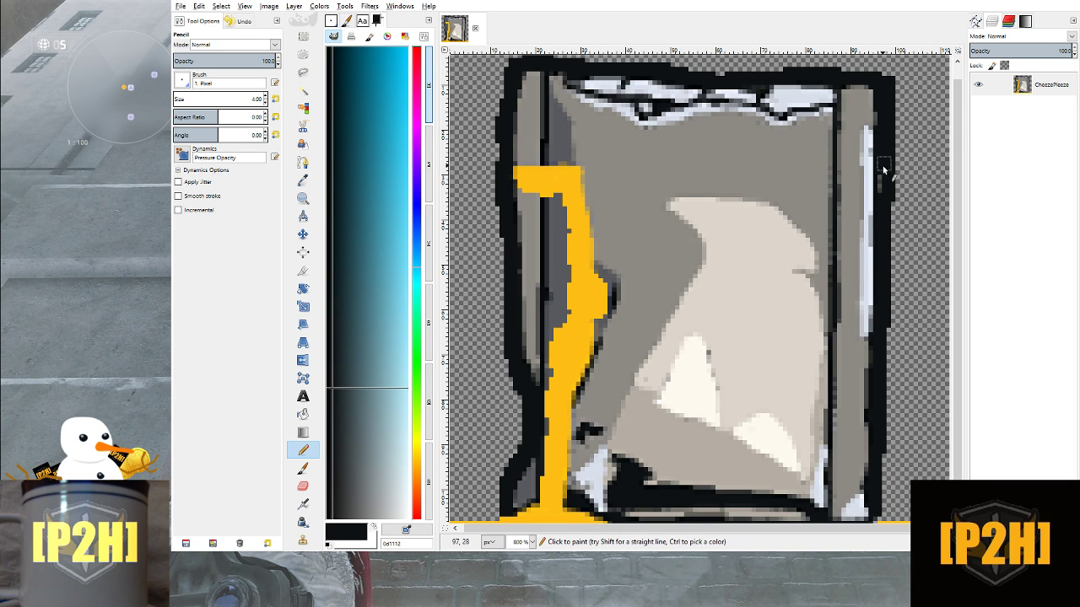
Thicken the black outline along the pouch's lower left edge, following the inward dent with connected Pencil strokes
scroll(881, 405, down, 1)
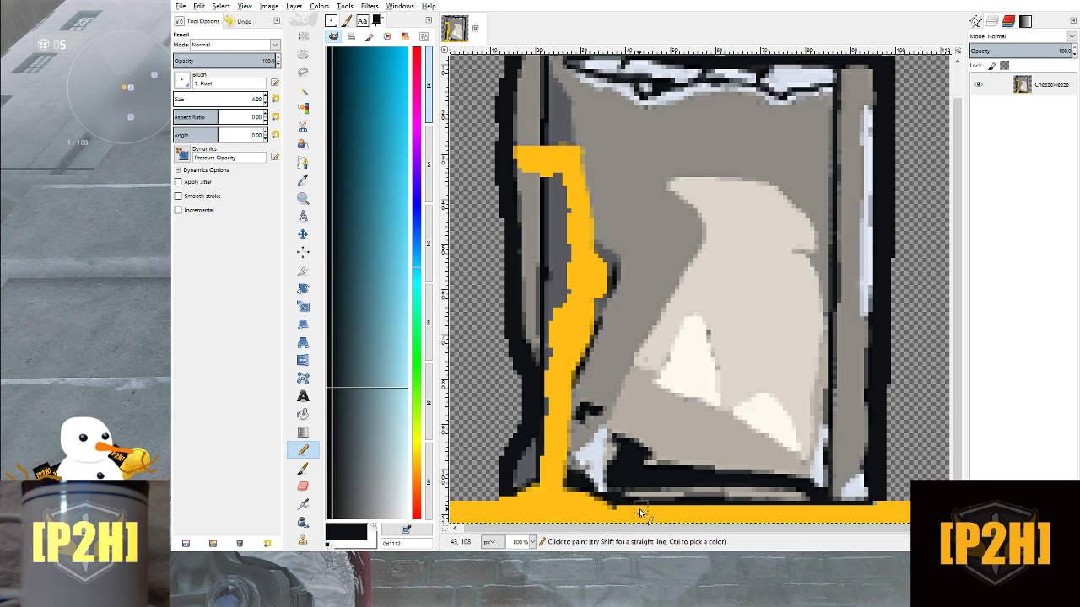
scroll(639, 512, up, 1)
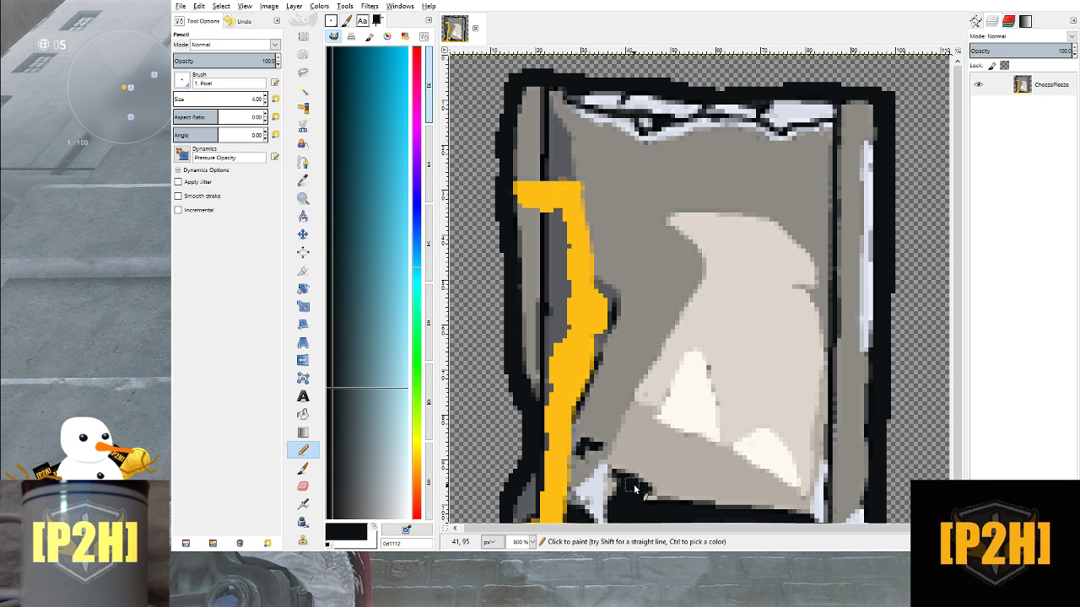
scroll(635, 488, down, 1)
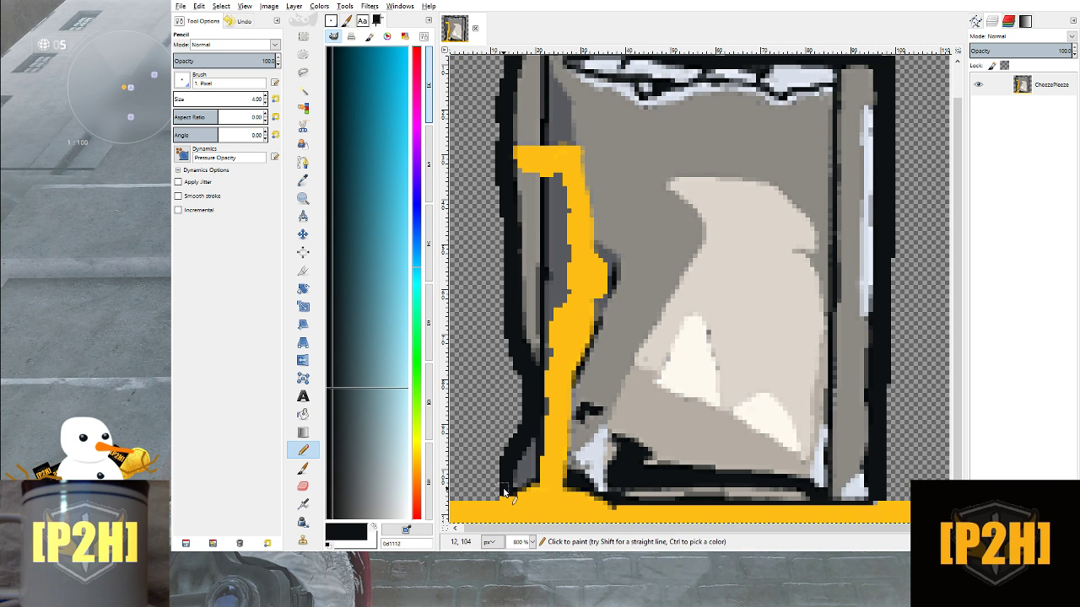
drag(504, 491, 504, 464)
shift+click(524, 426)
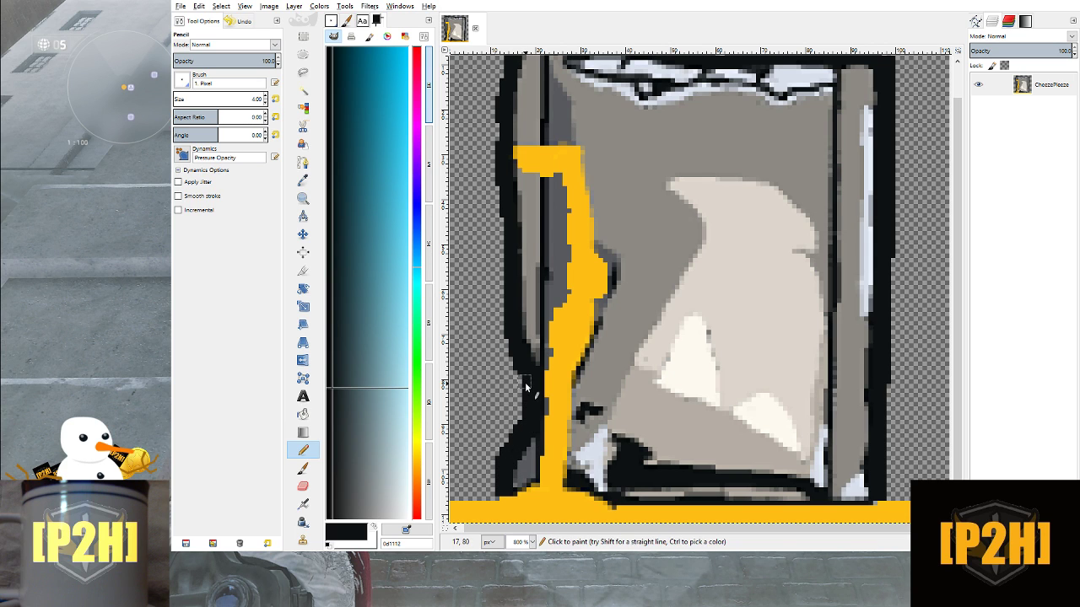
shift+click(524, 383)
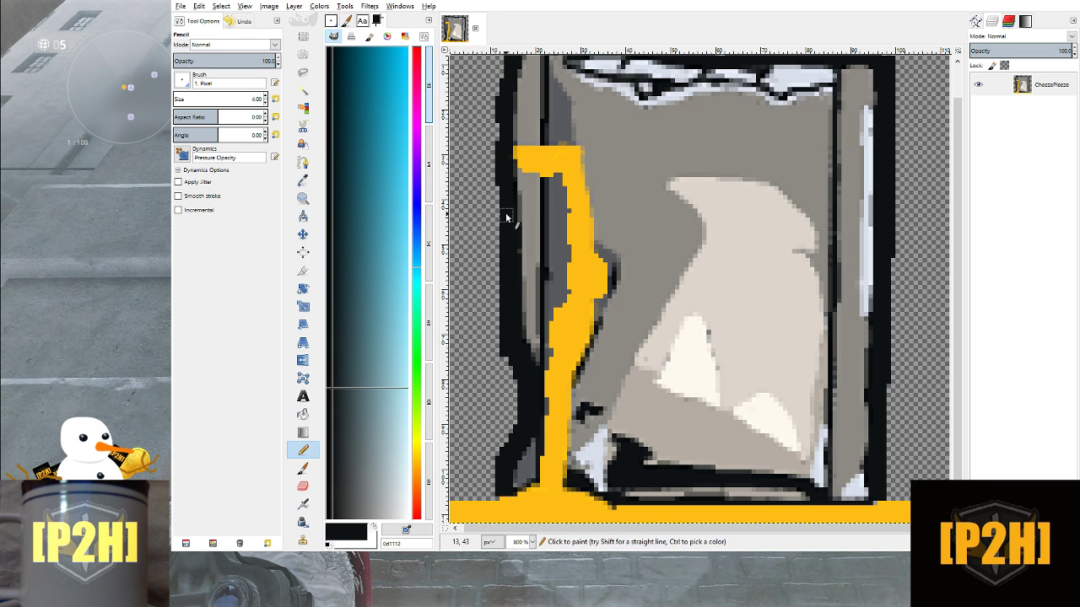
Even out the black outline along the pouch's top edge through to its upper right corner
scroll(507, 233, up, 1)
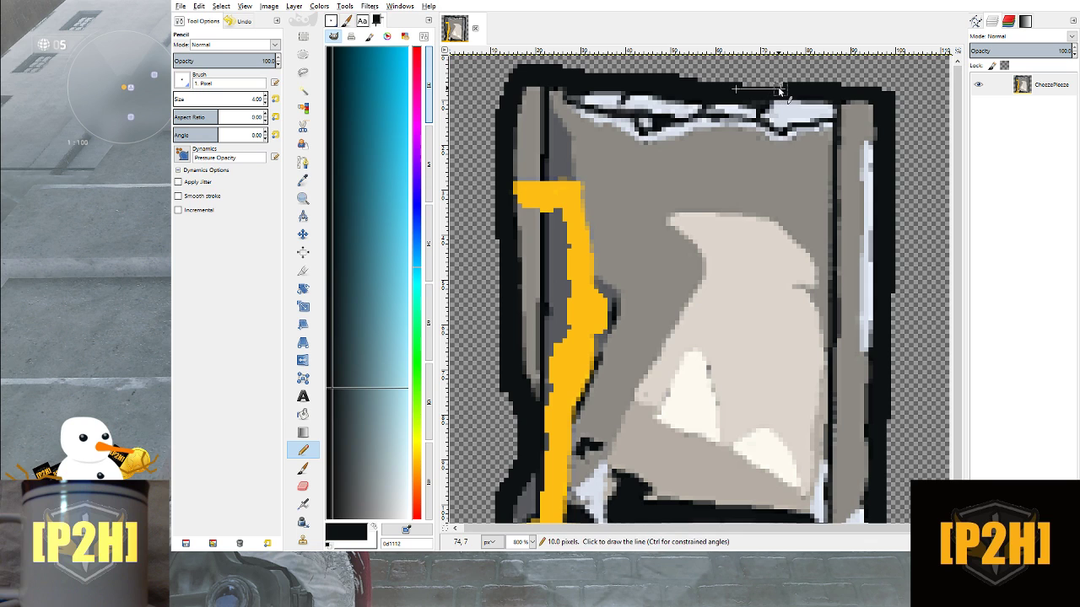
drag(835, 90, 843, 92)
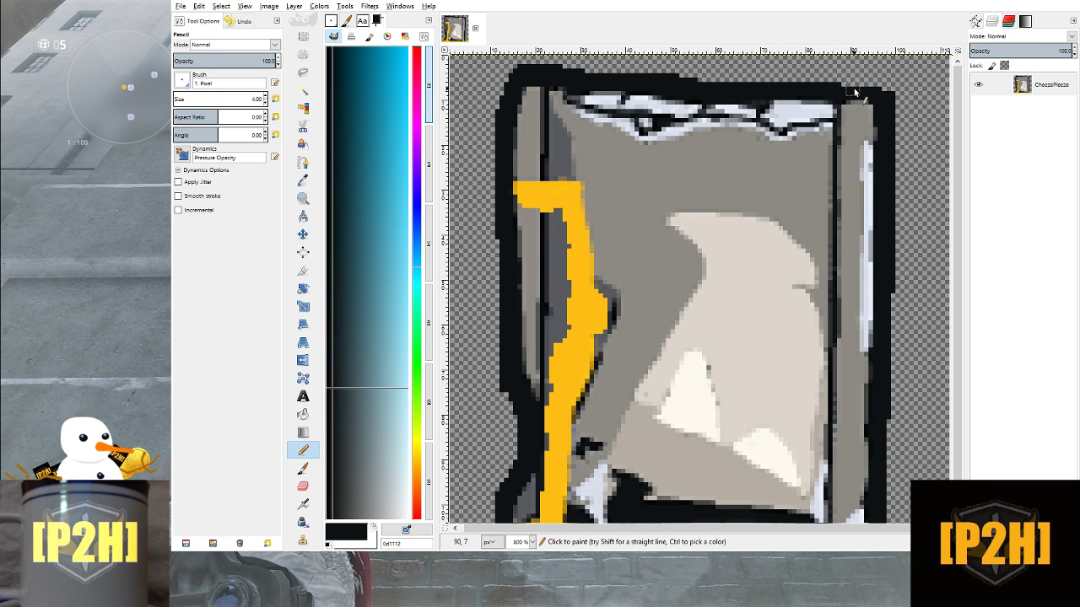
shift+click(879, 90)
Erase the uneven outer pixels of the black outline along the pouch's top edge
scroll(610, 199, down, 1)
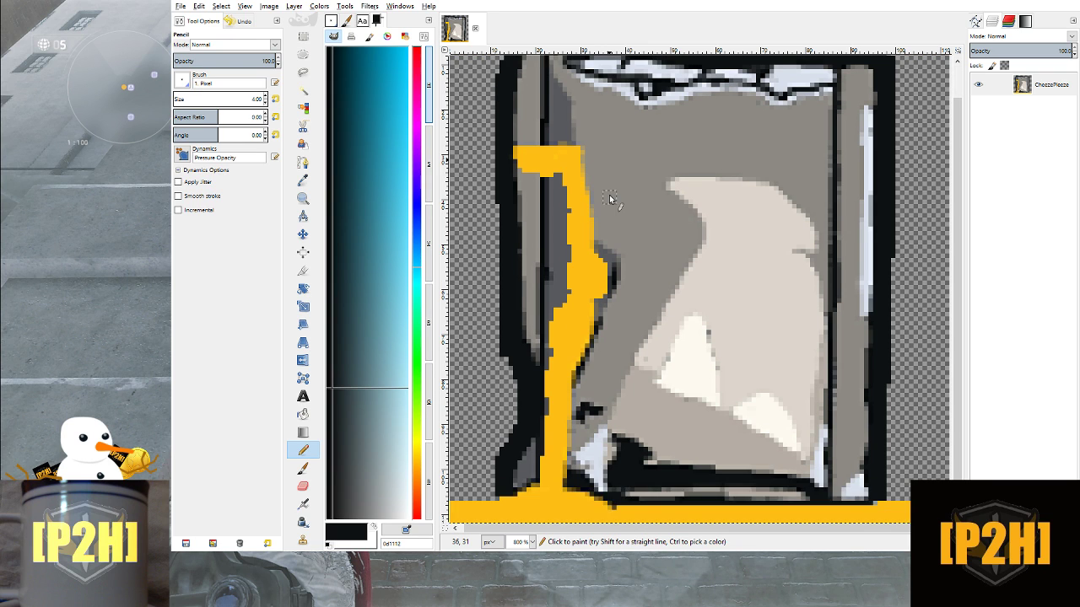
scroll(611, 200, up, 1)
scroll(609, 206, down, 1)
scroll(610, 206, up, 1)
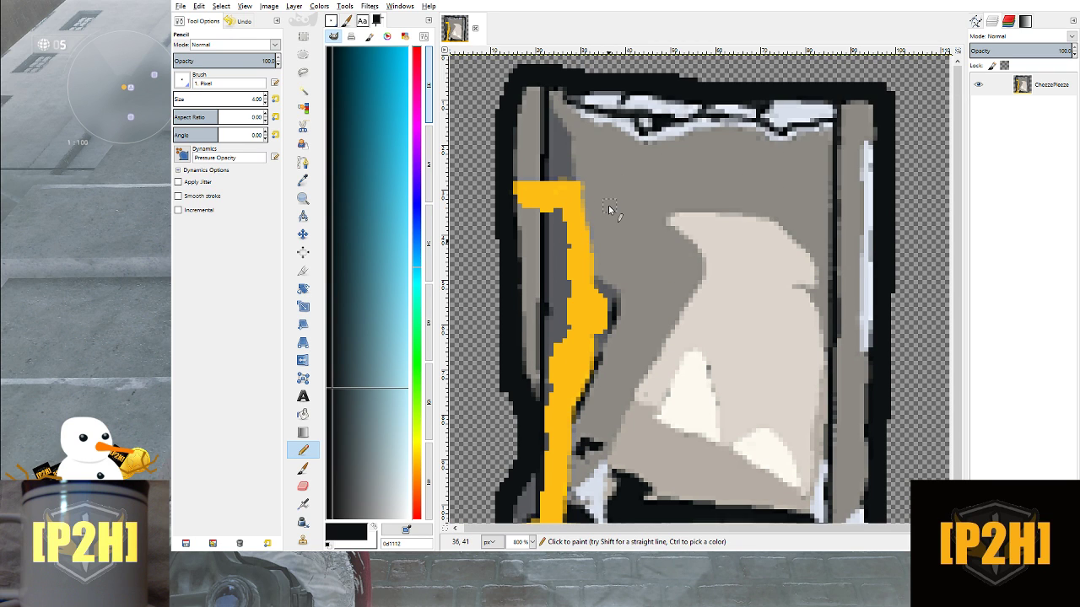
scroll(609, 209, down, 1)
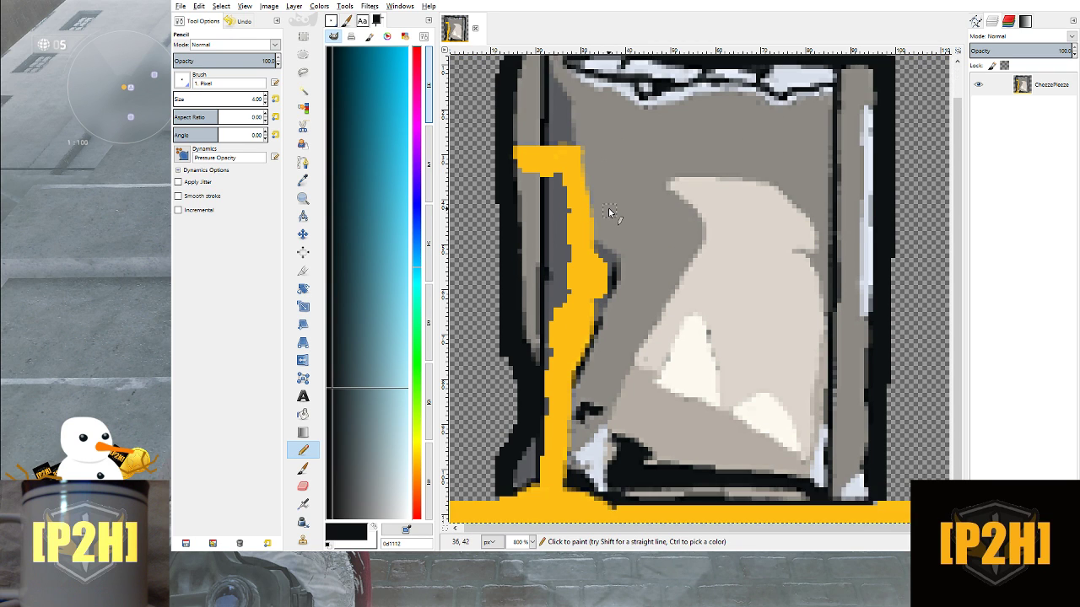
scroll(609, 209, up, 1)
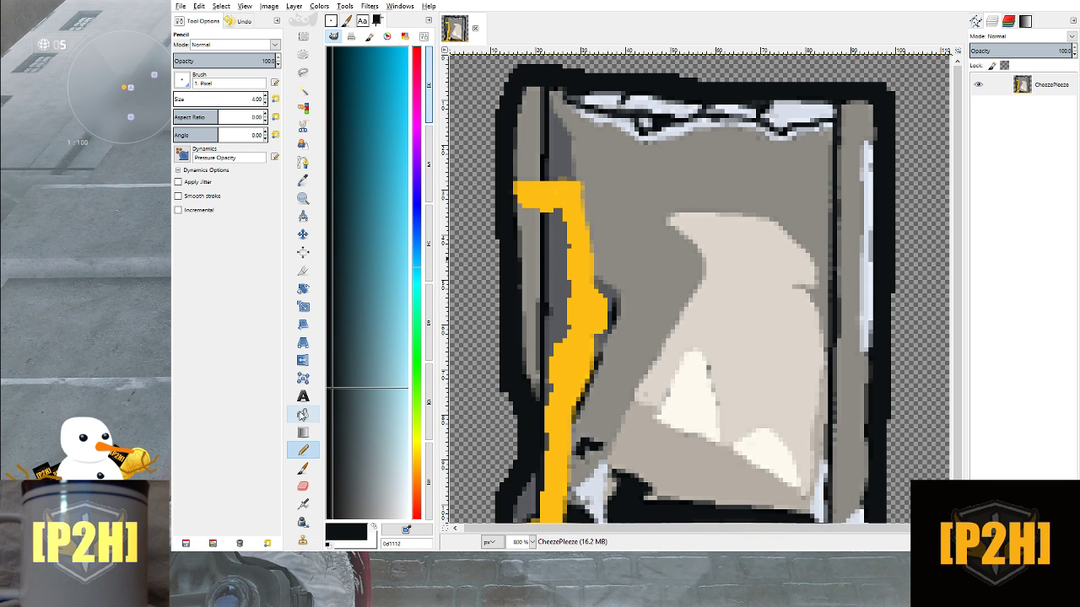
click(303, 486)
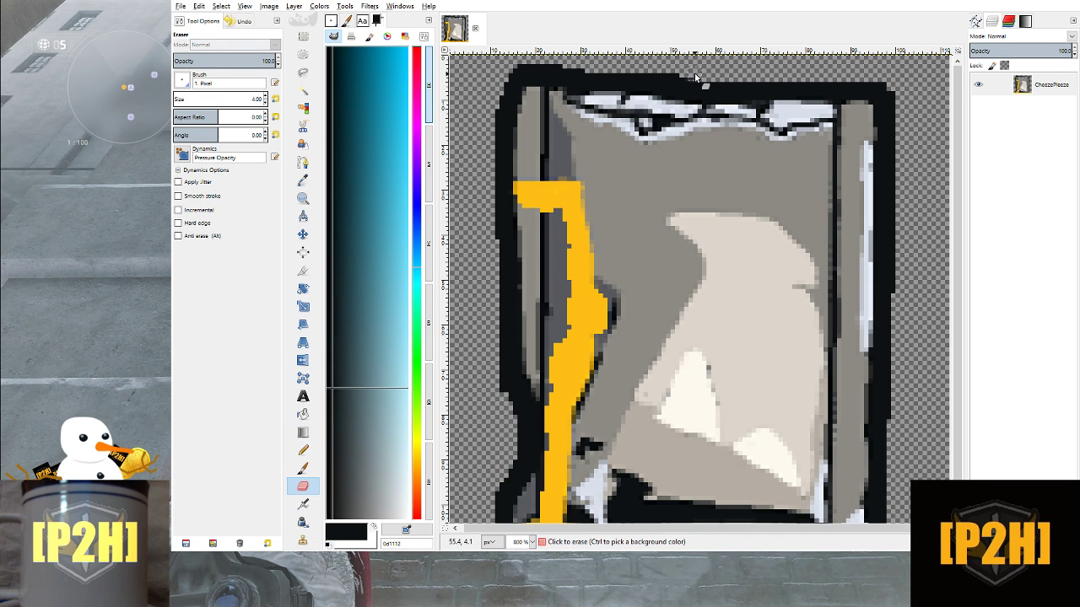
drag(697, 76, 746, 76)
drag(755, 80, 640, 65)
scroll(528, 228, down, 1)
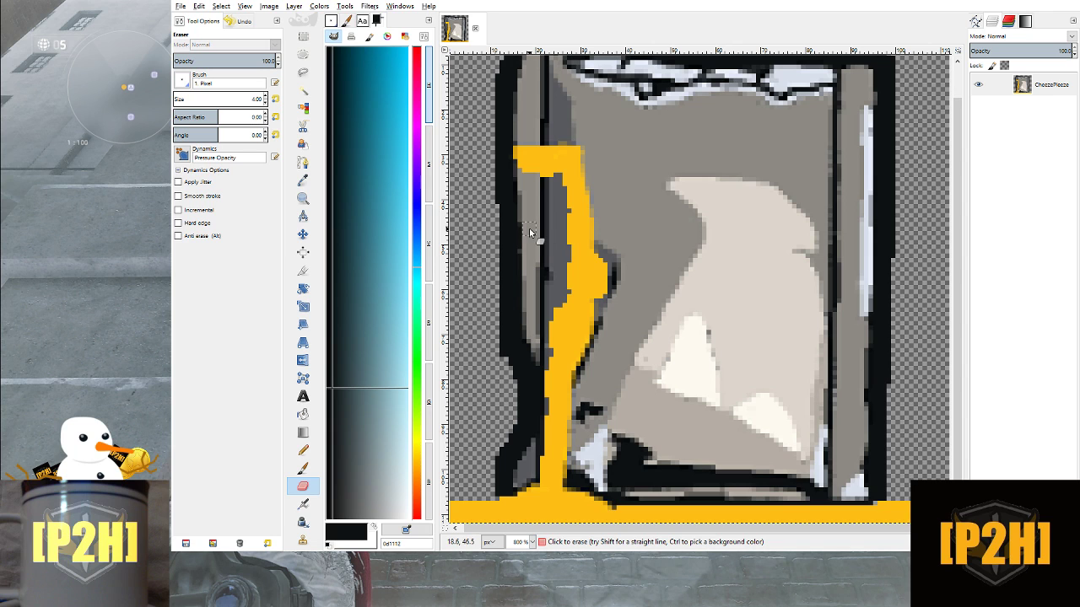
scroll(529, 228, up, 1)
Export the outlined CheezePleeze image and scale it down to half size
key(3)
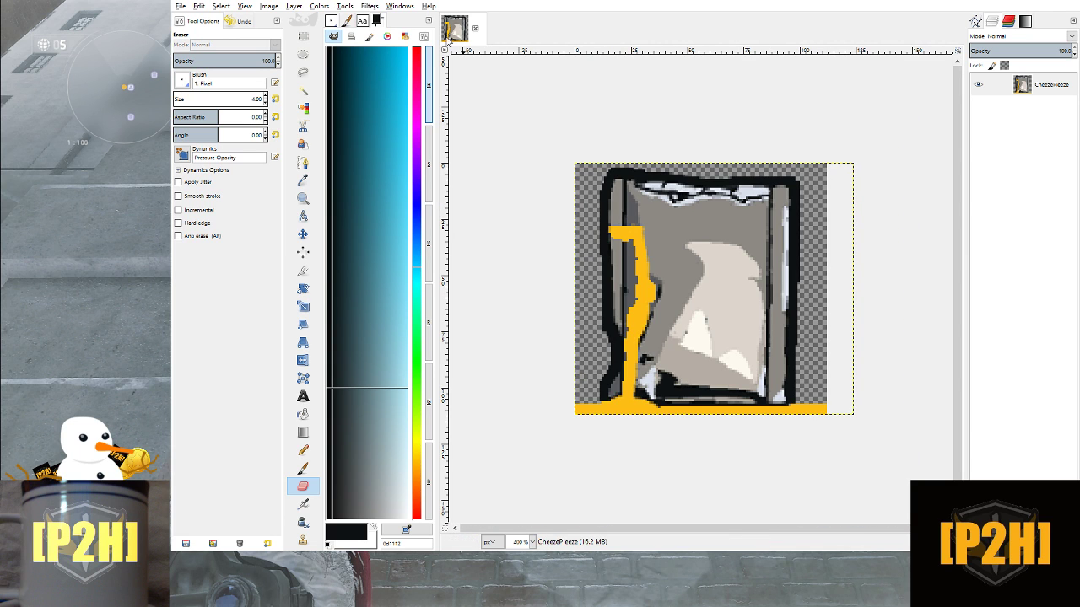
key(ctrl+e)
key(2)
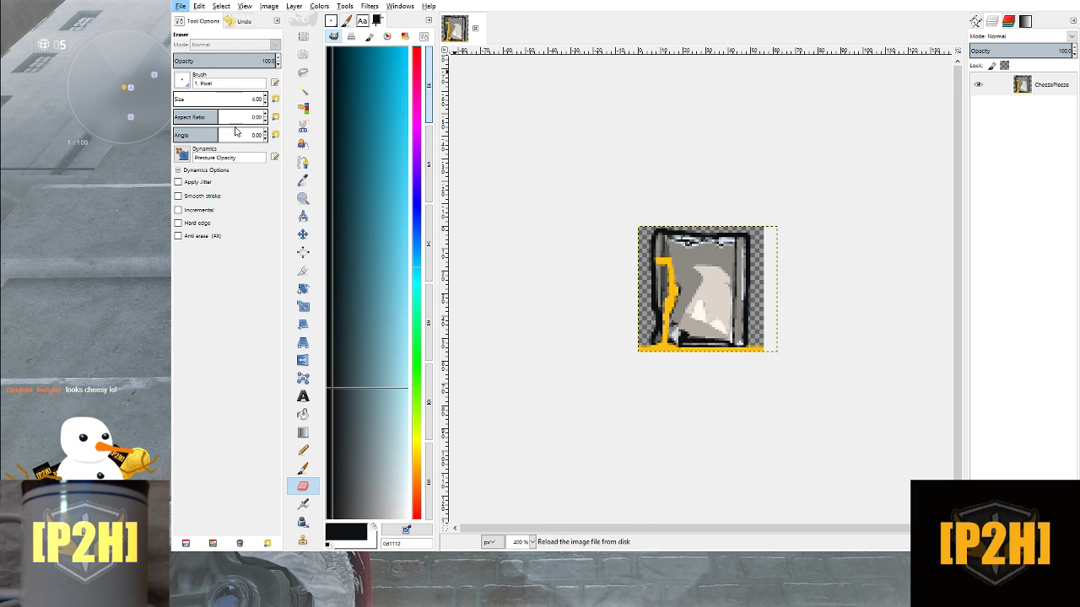
Export the half-size pouch image, halve its dimensions once more and check how the tiny version looks
click(239, 158)
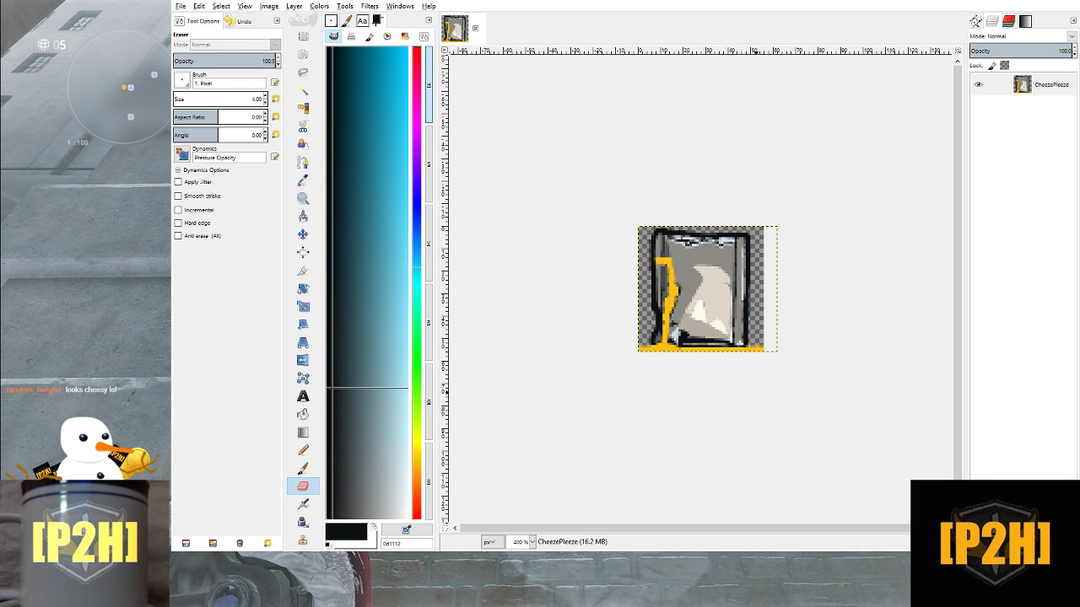
key(ctrl+e)
click(181, 6)
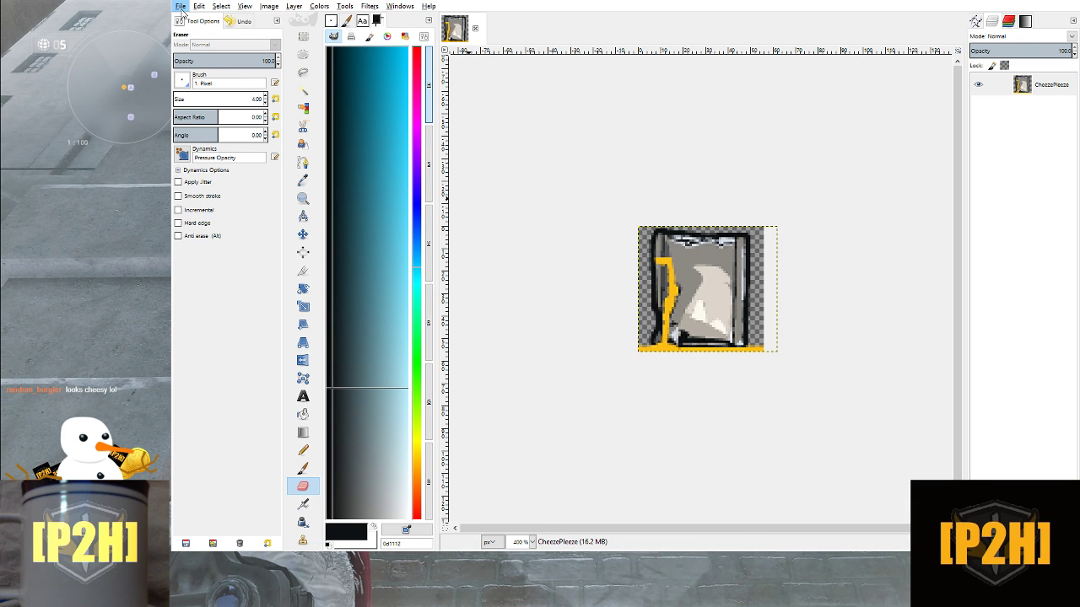
click(226, 52)
key(minus)
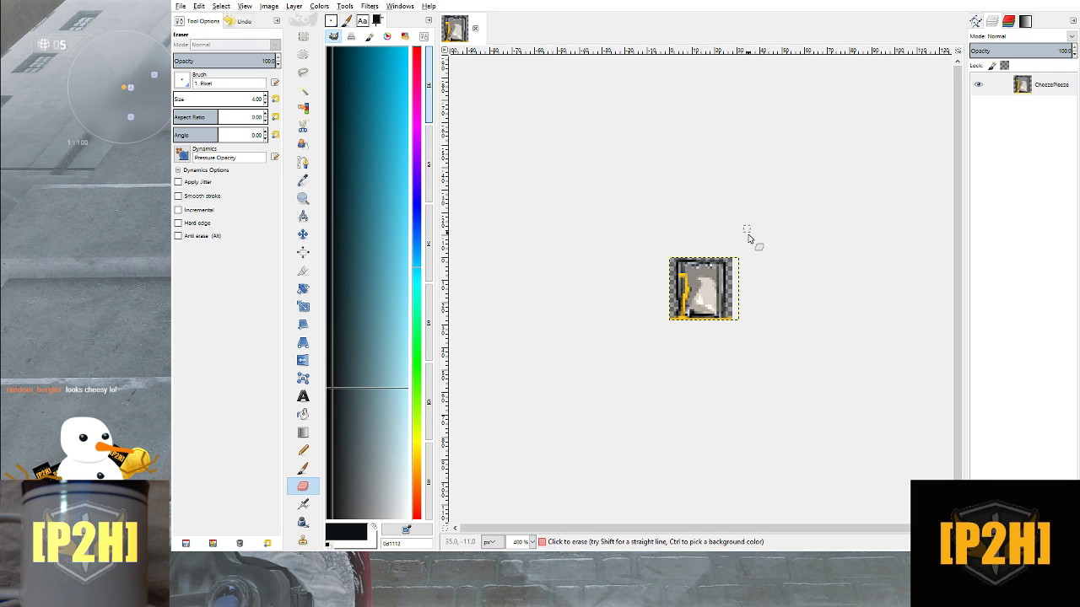
scroll(784, 337, down, 2)
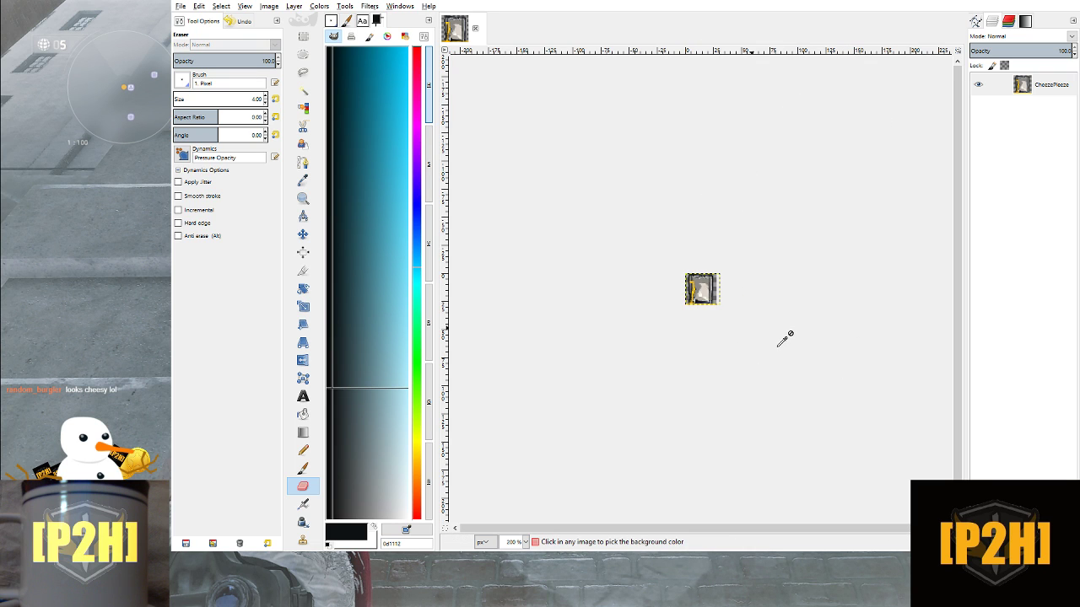
scroll(785, 337, down, 2)
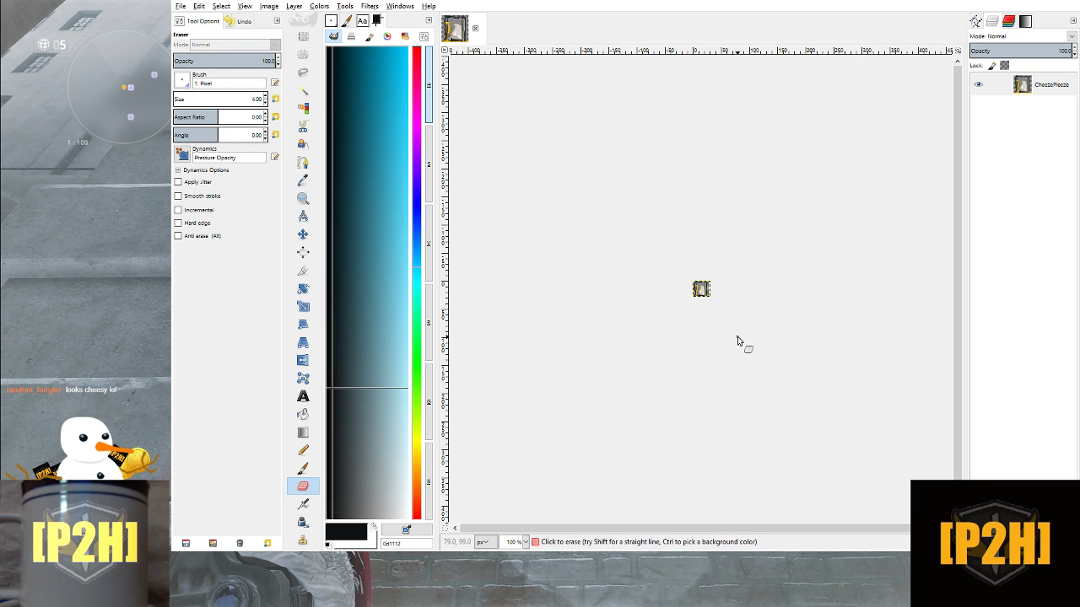
scroll(745, 357, up, 1)
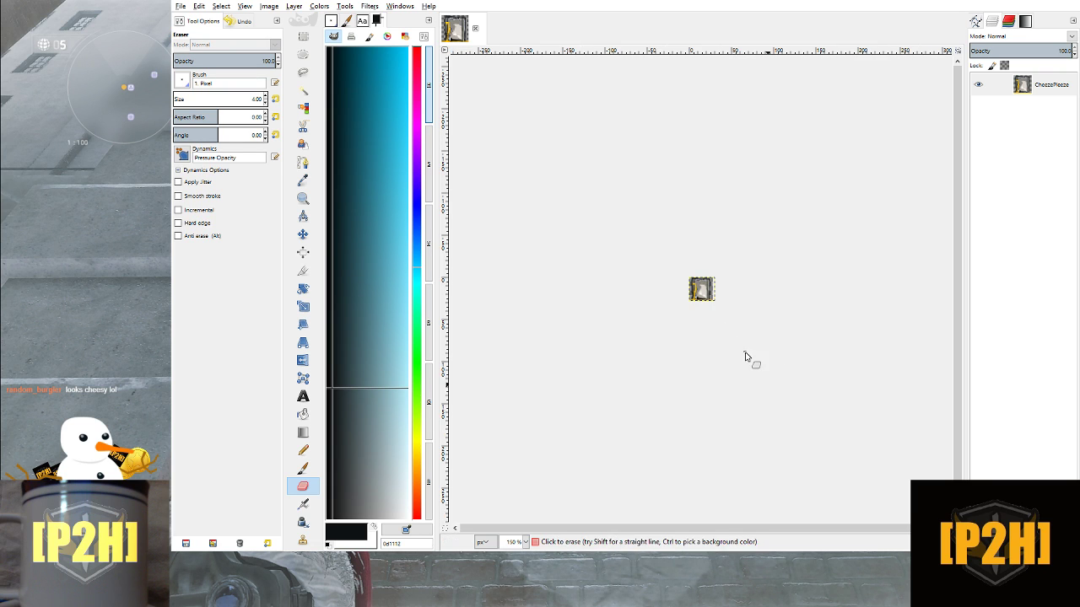
Inspect the quarter-size CheezePleeze pouch image at several magnifications and export it
scroll(735, 338, down, 1)
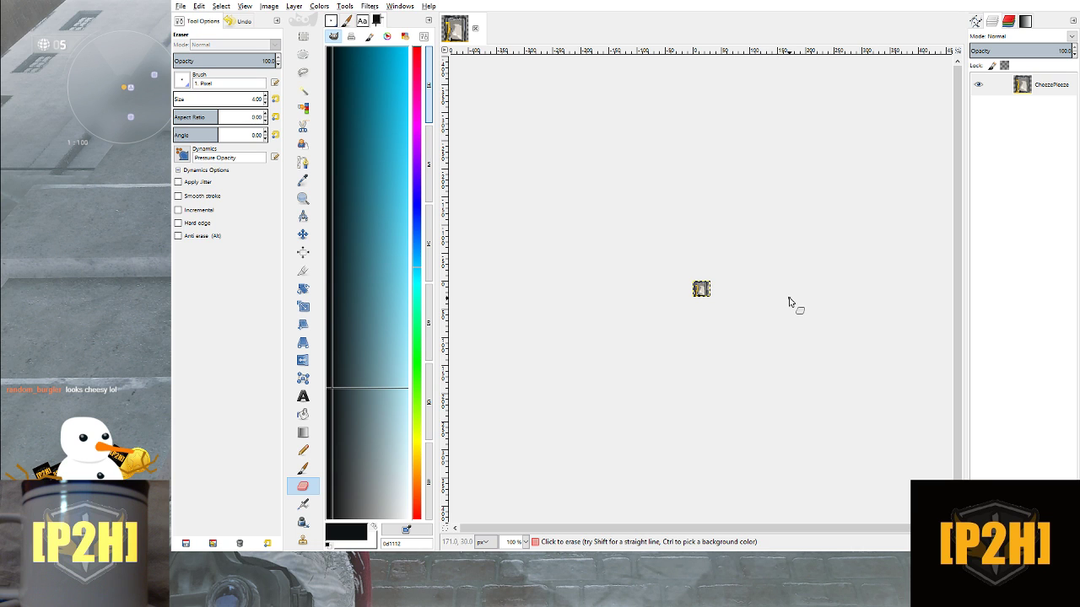
ctrl+scroll(717, 291, up, 3)
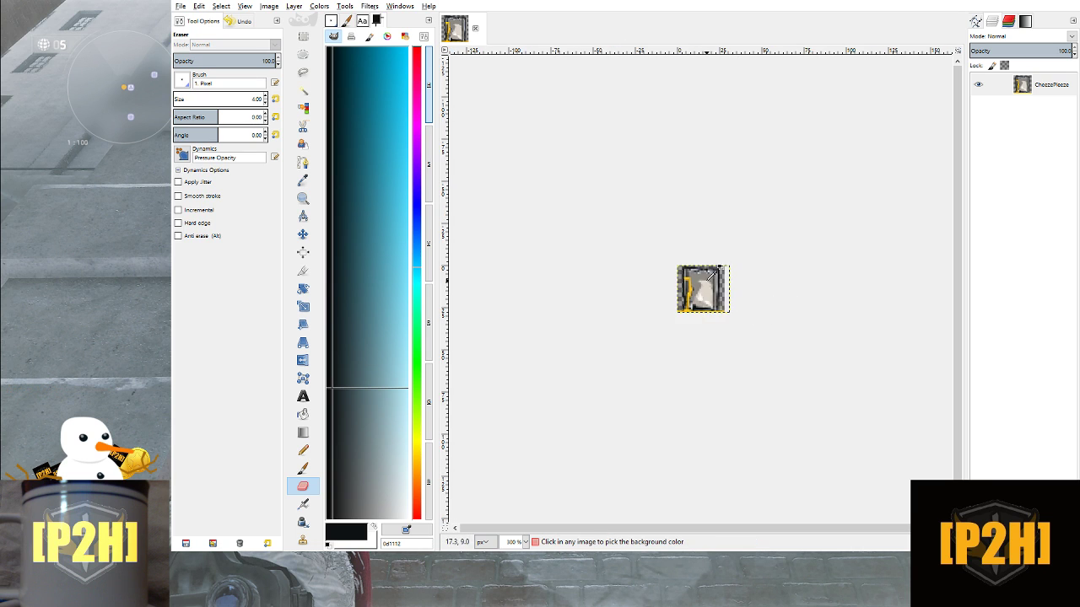
ctrl+scroll(711, 272, up, 3)
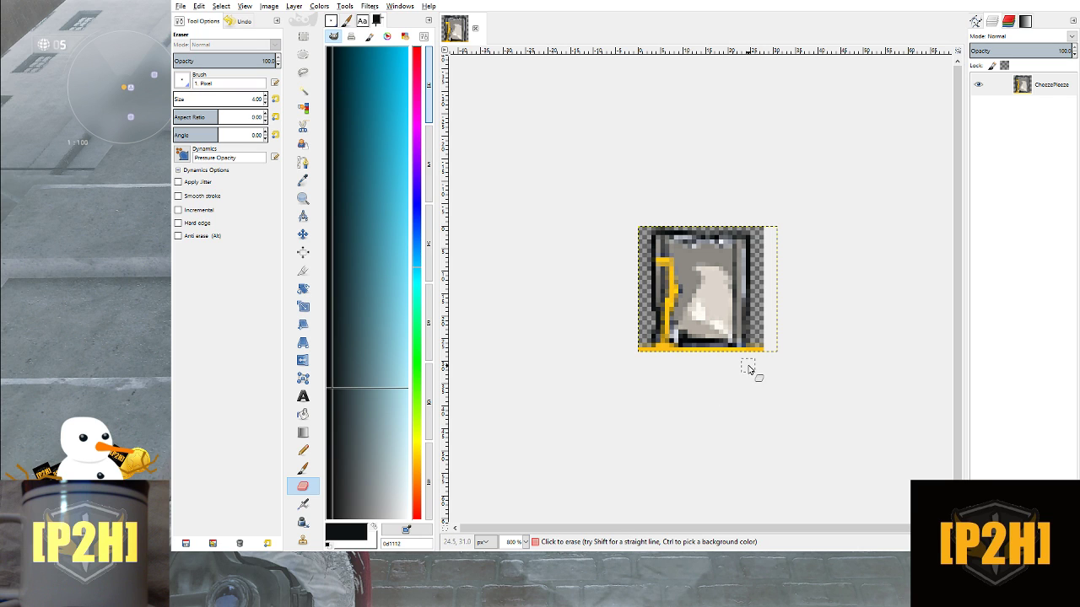
scroll(751, 364, down, 4)
scroll(754, 357, down, 1)
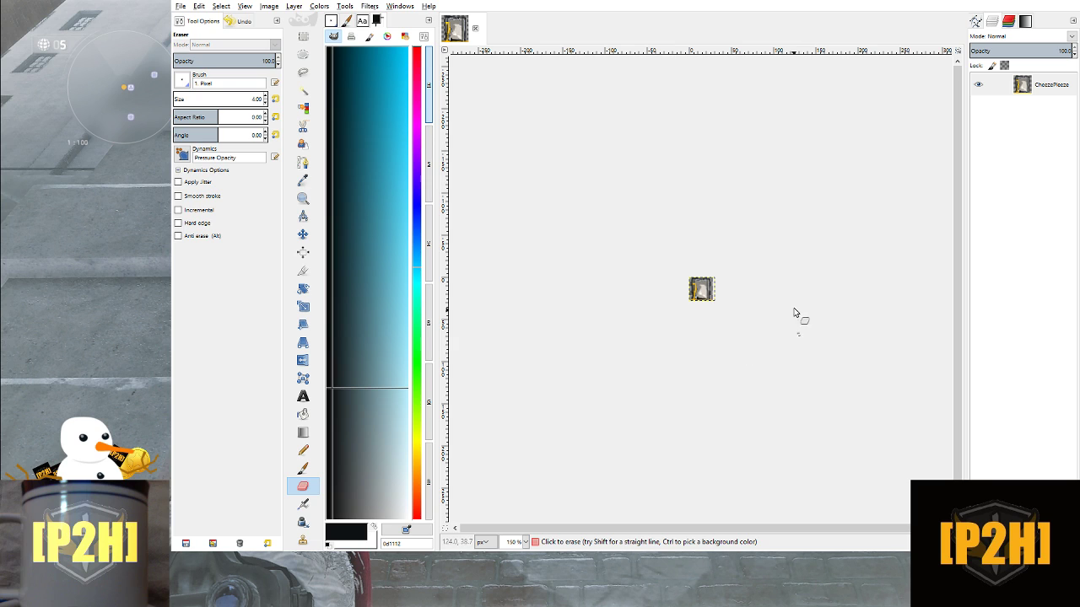
click(184, 10)
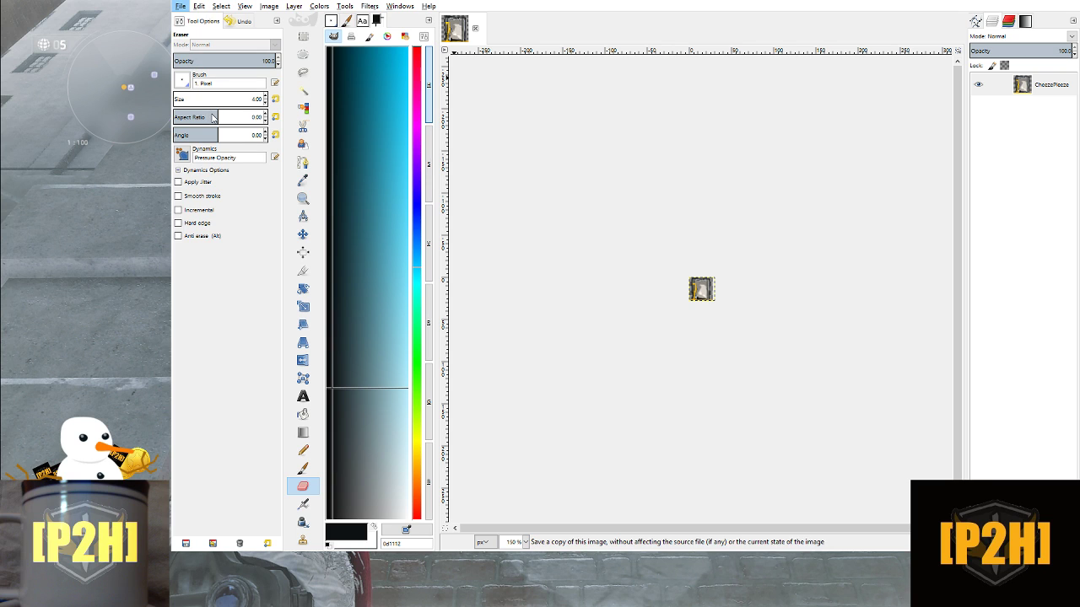
click(250, 161)
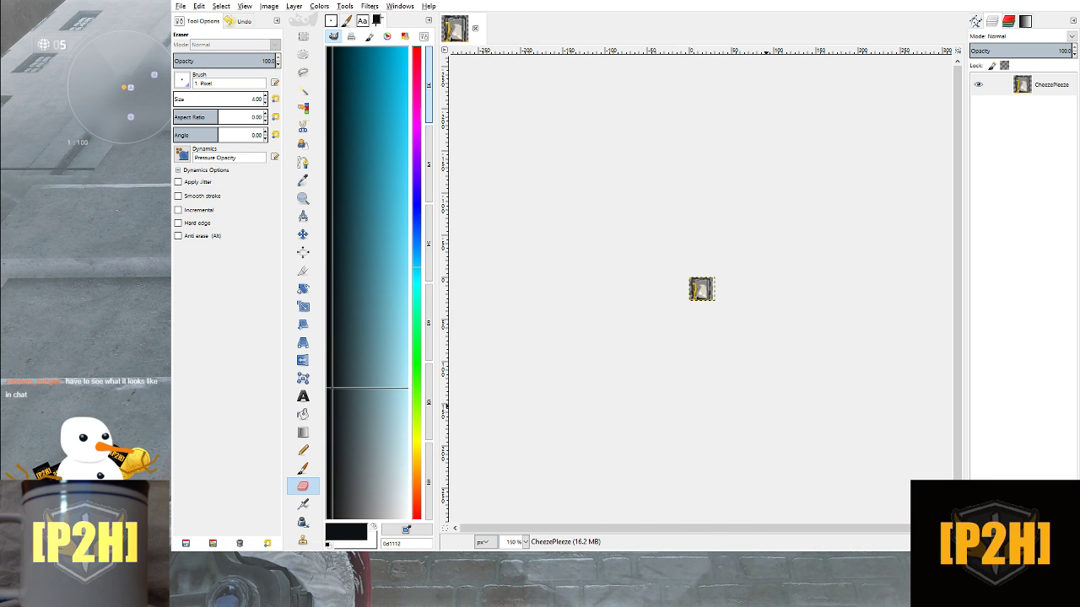
key(ctrl+e)
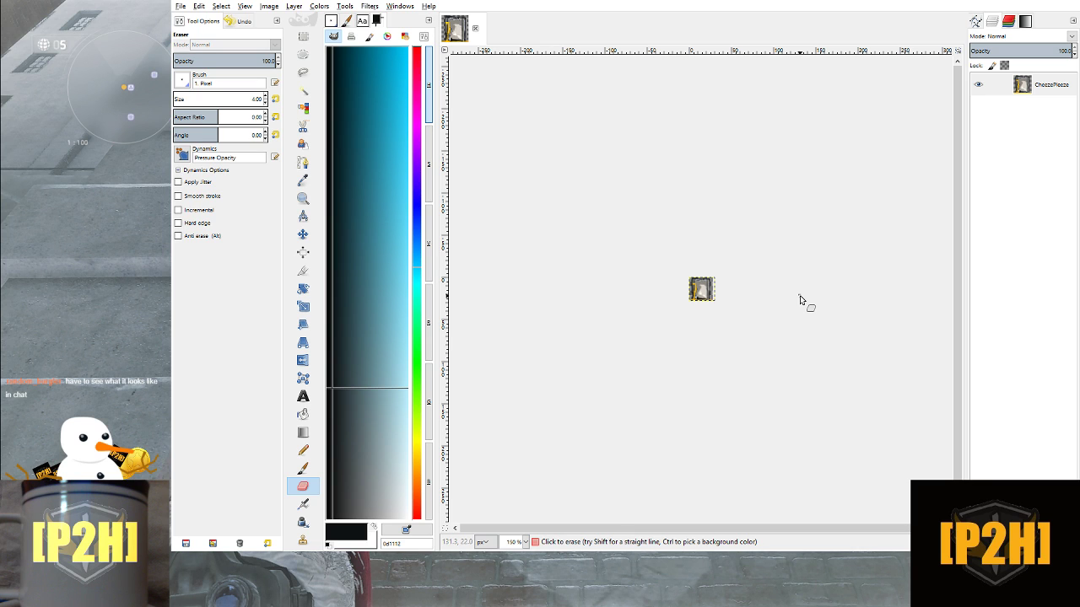
scroll(764, 310, up, 6)
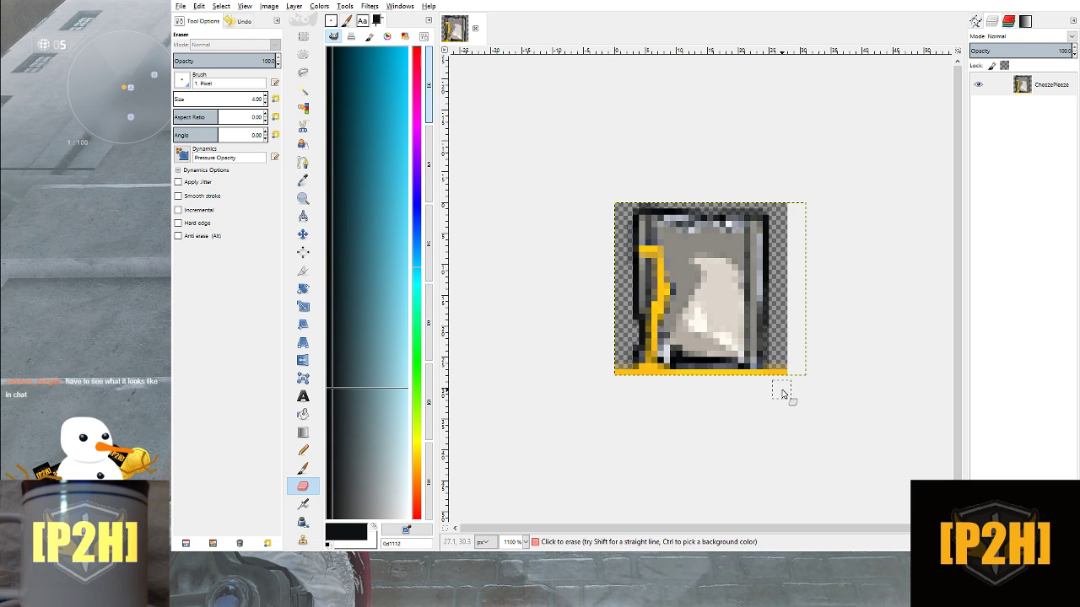
key(minus)
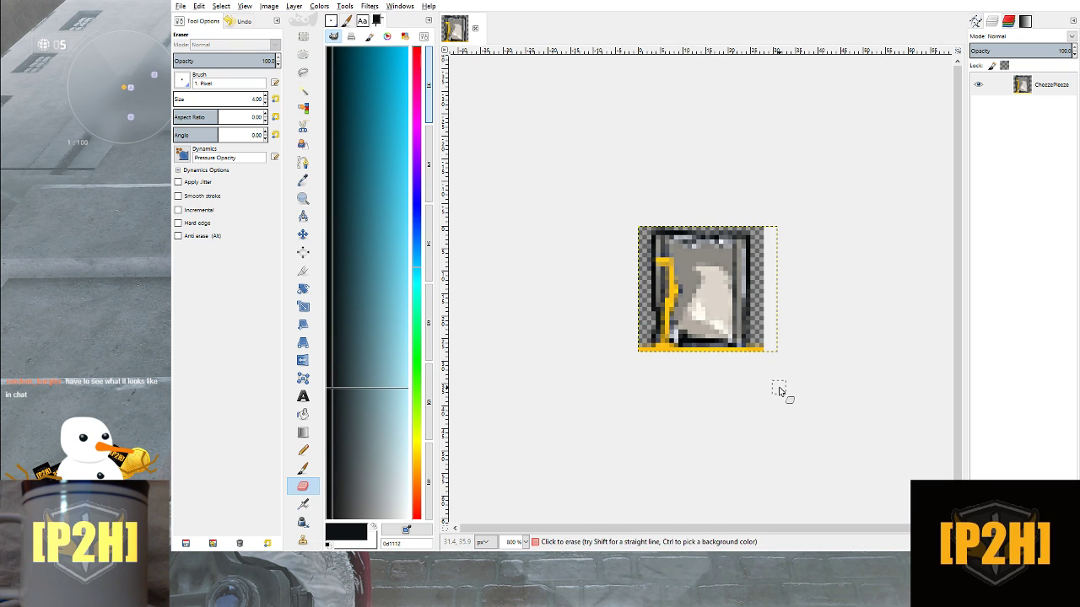
key(minus)
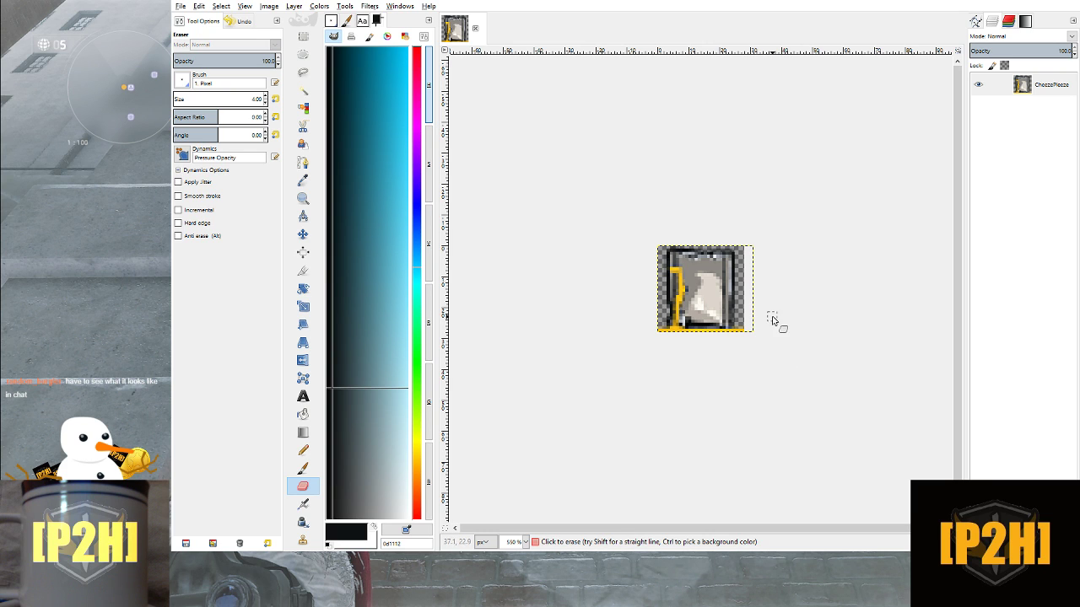
scroll(783, 317, down, 2)
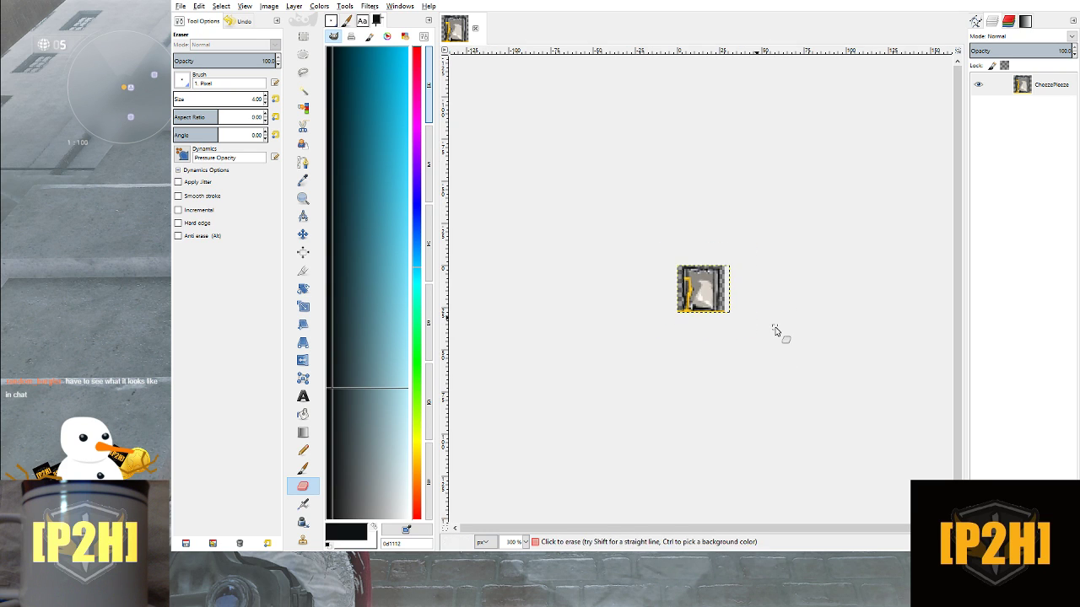
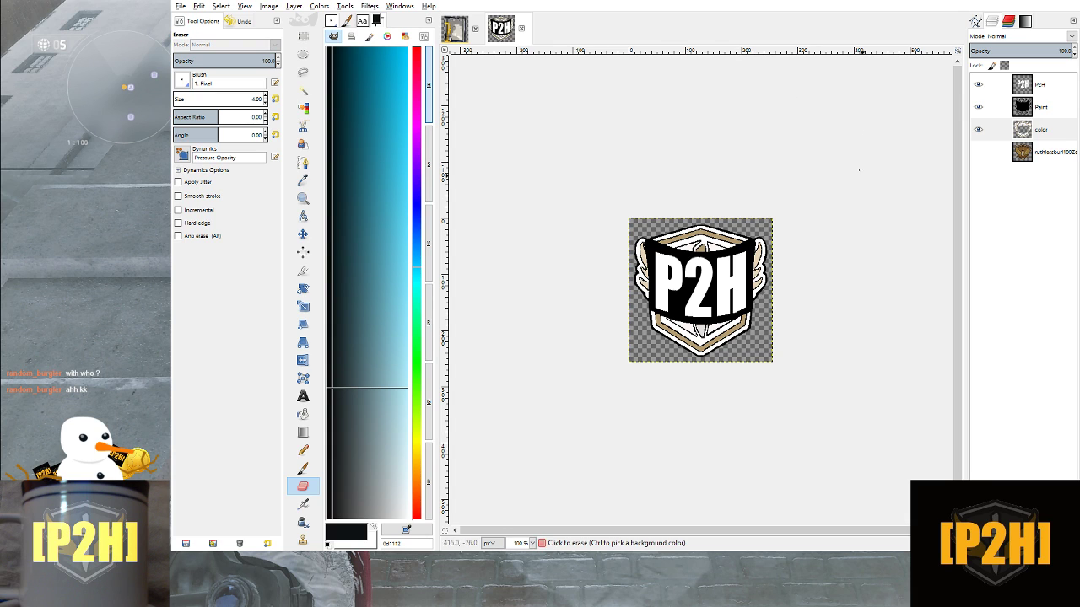
Reveal the original bronze badge alone by showing its base layer and hiding the color, Paint and P2H layers
click(980, 132)
click(979, 129)
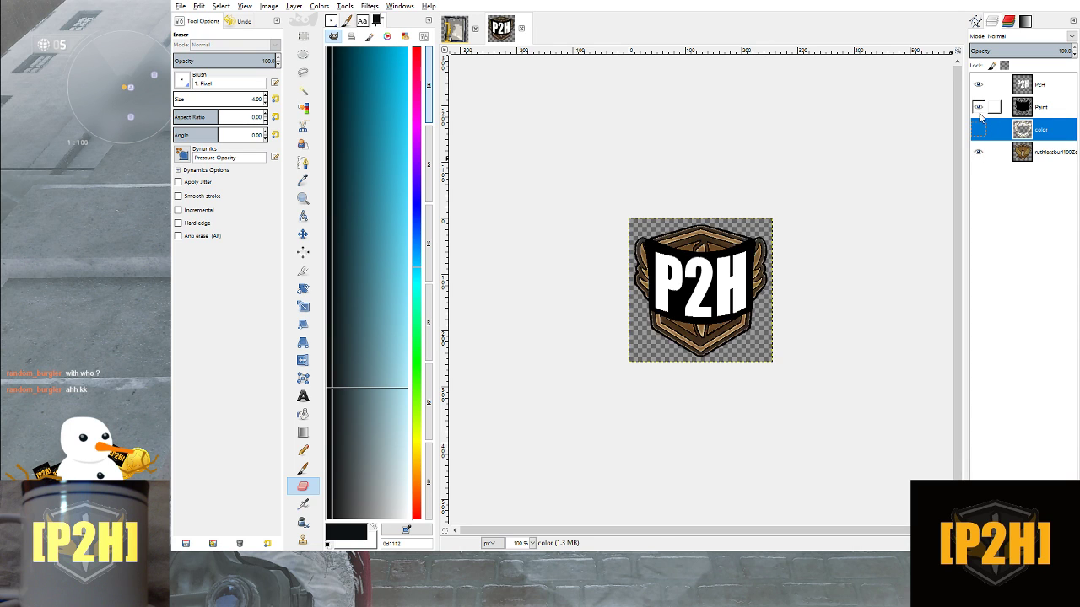
click(979, 107)
click(979, 84)
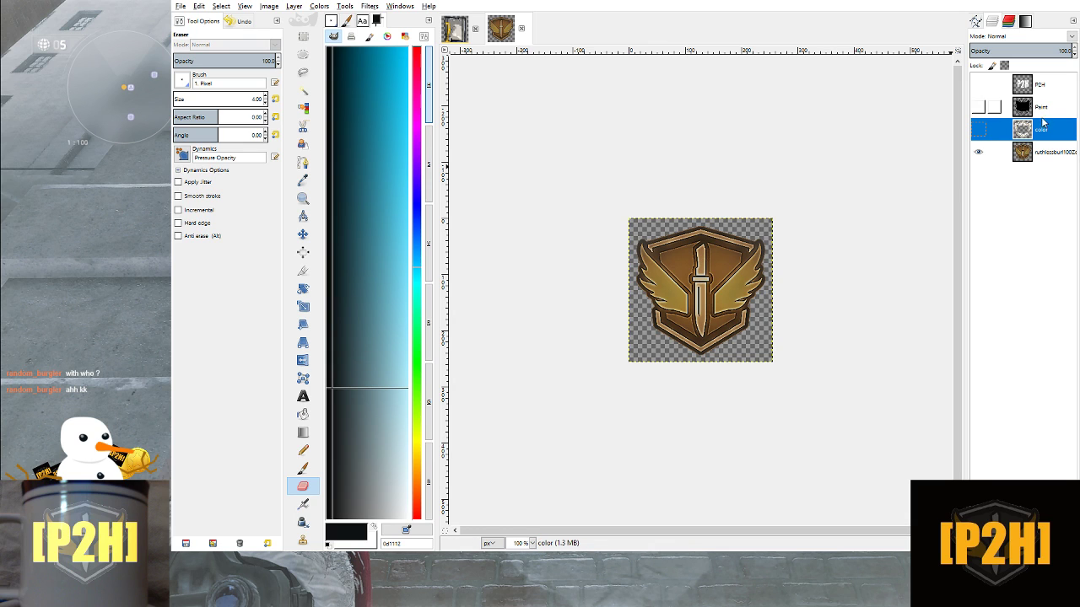
Hide the bronze base layer, view the color layer by itself, and show the P2H, Paint and color layers together again
click(979, 153)
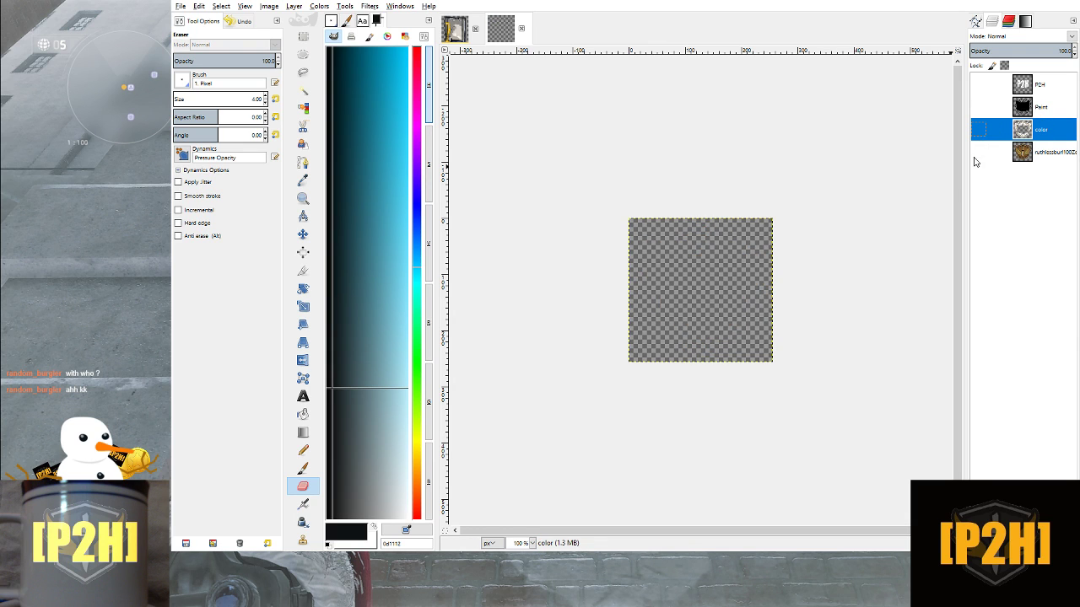
click(979, 132)
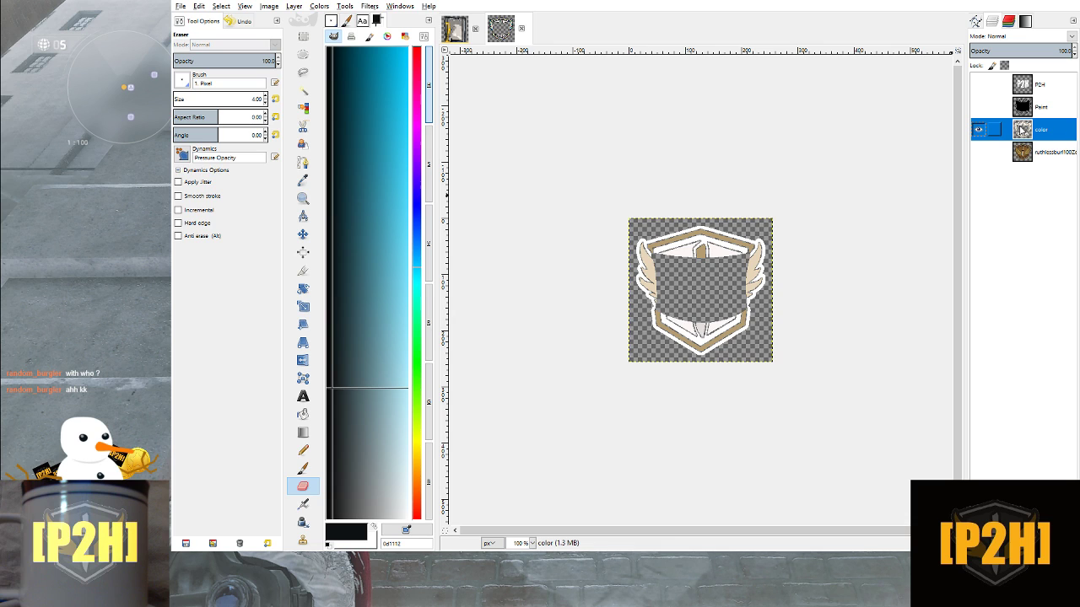
click(979, 129)
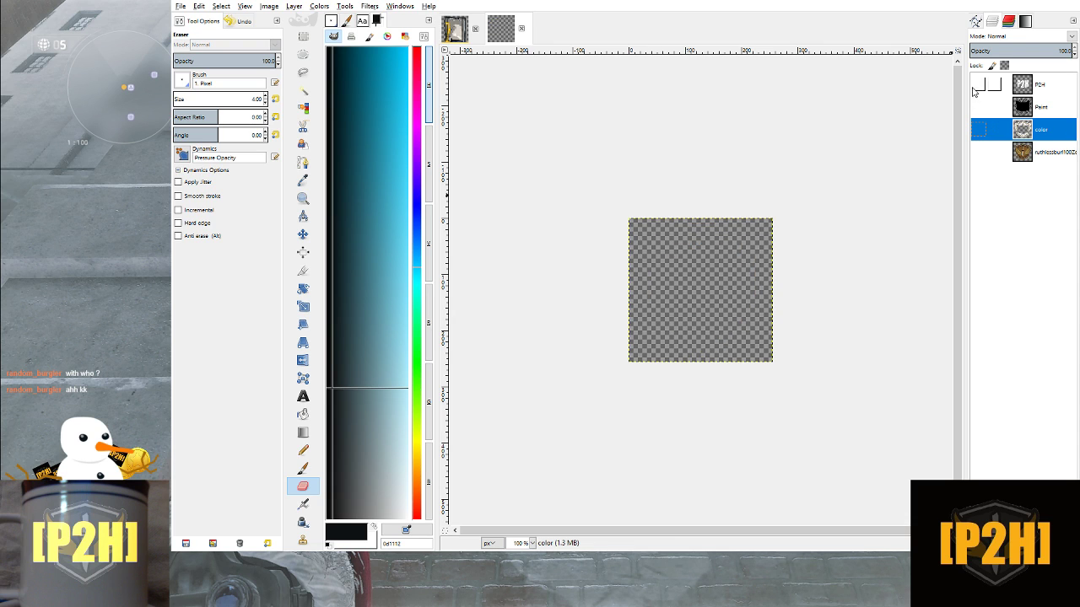
click(978, 107)
click(978, 84)
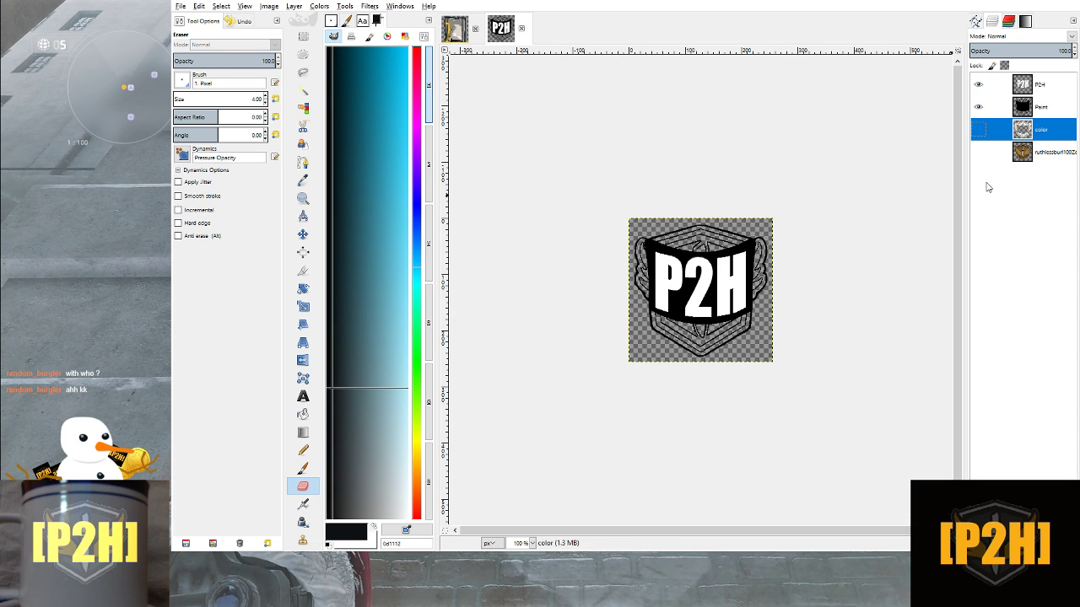
click(978, 129)
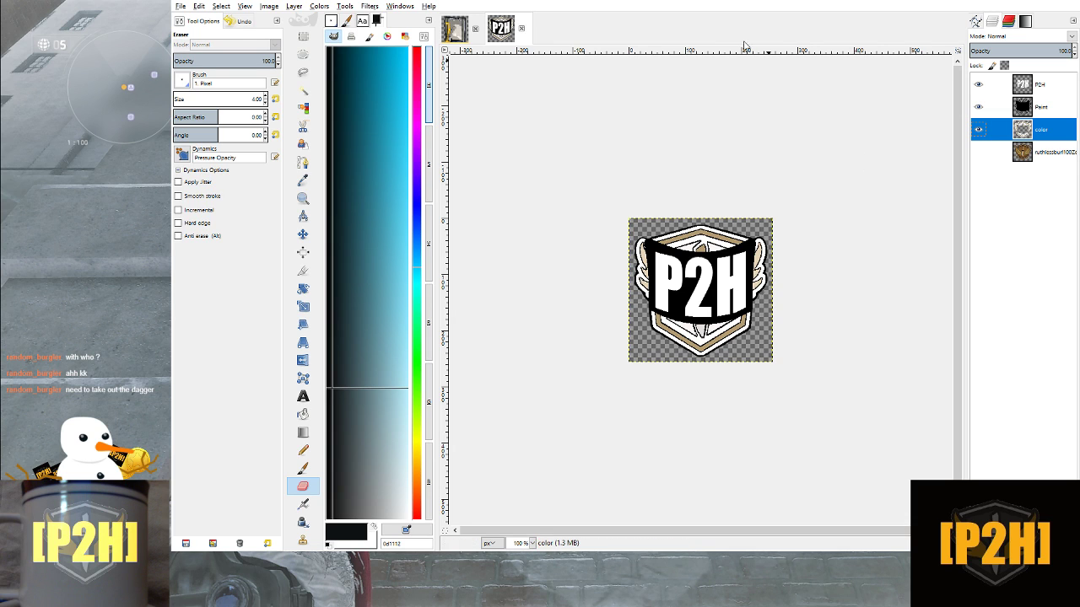
Open LoyBadTest.png and LoyaltyBadge72safe.png and examine the mug badge up close
click(196, 43)
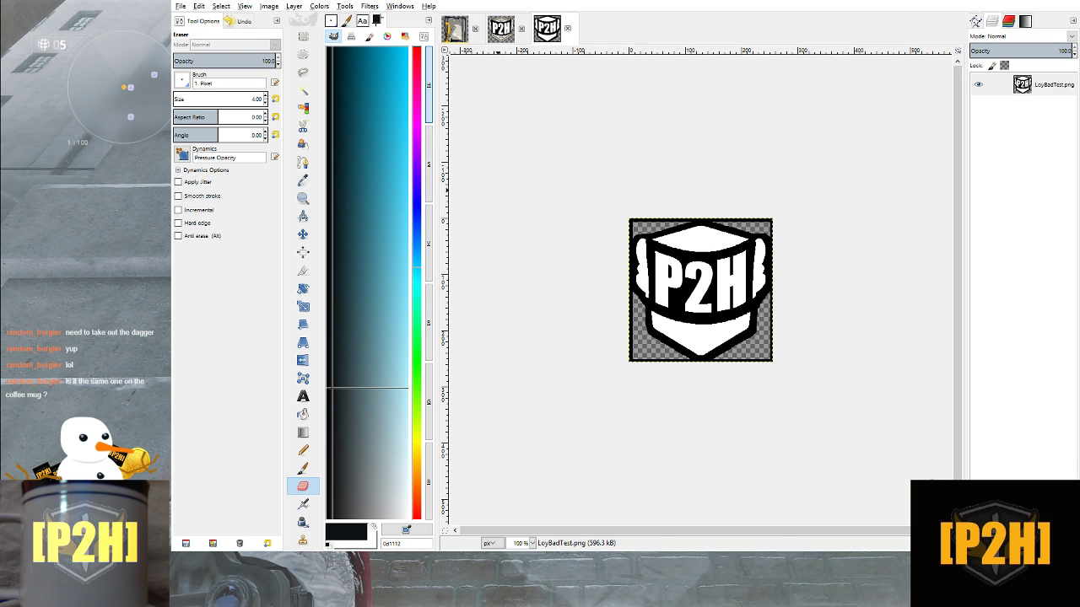
click(931, 483)
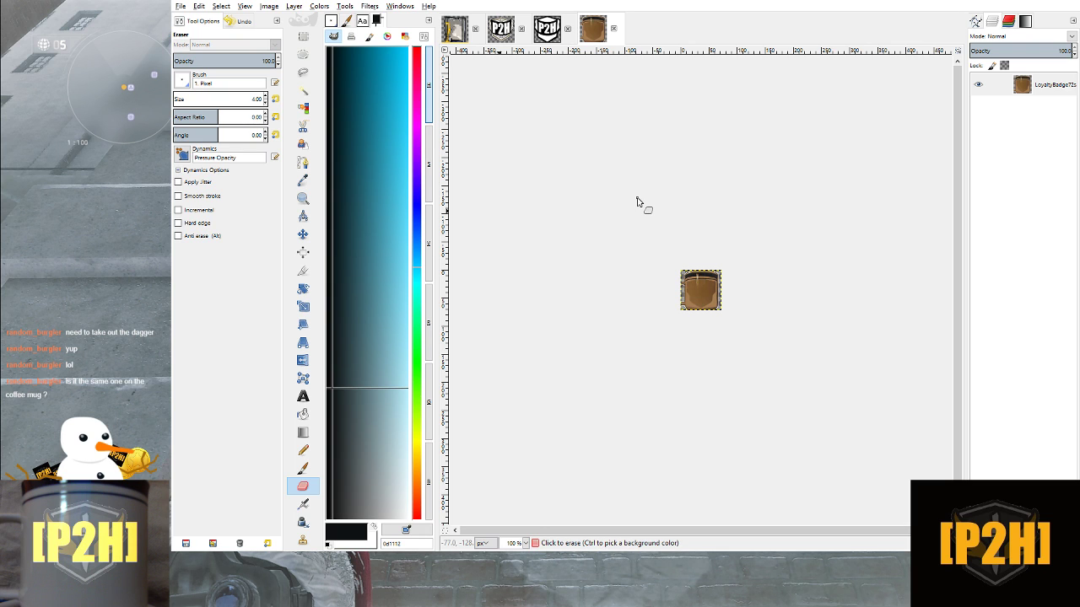
scroll(675, 215, up, 4)
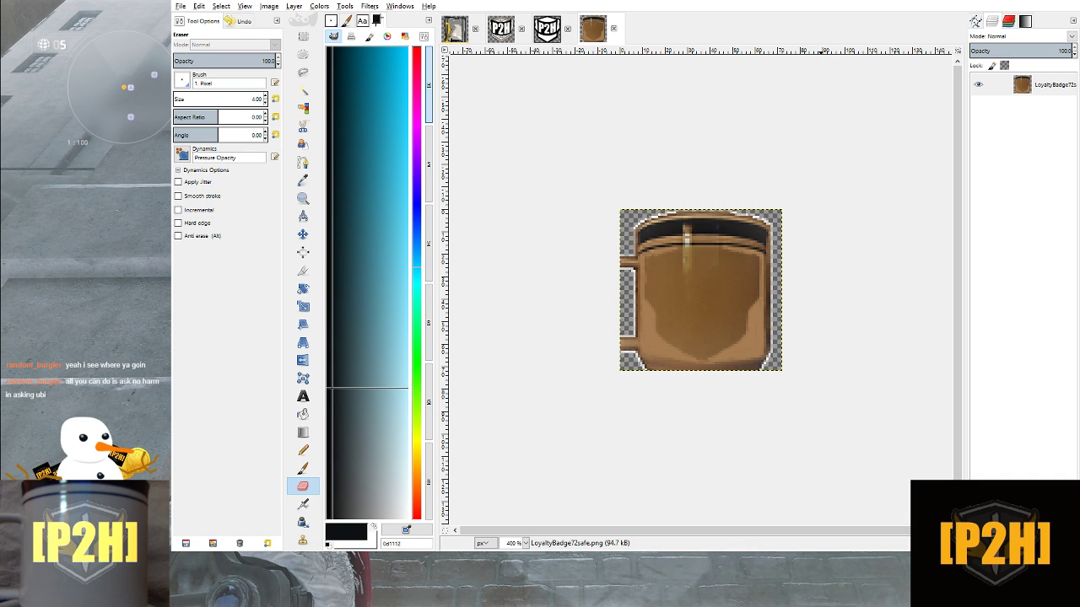
Close the mug badge, LoyBadTest, P2H badge and CheezePleeze images, and exit the image editor
click(614, 28)
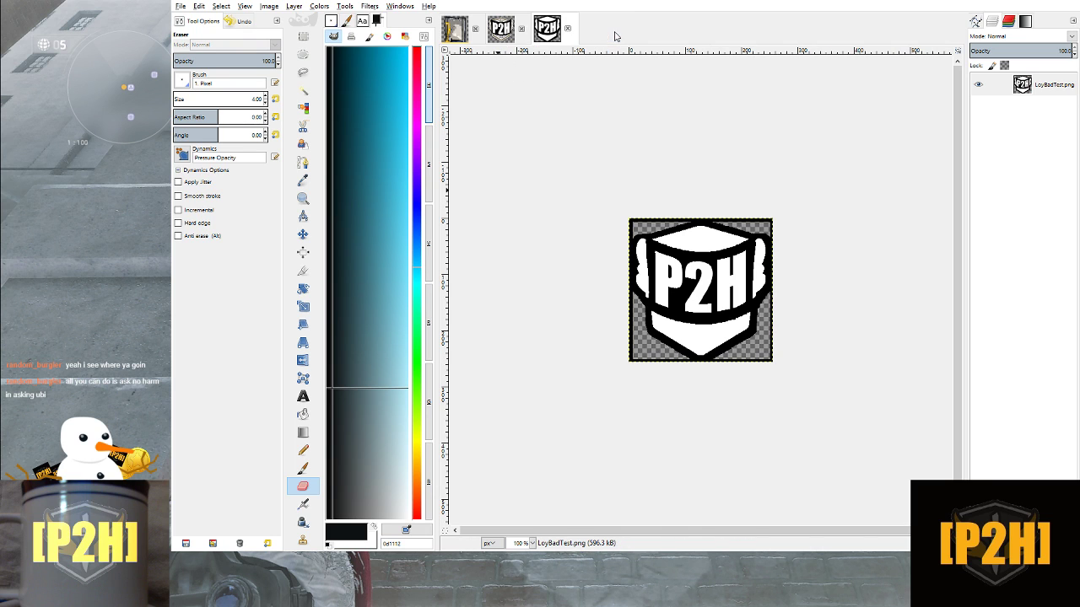
click(570, 30)
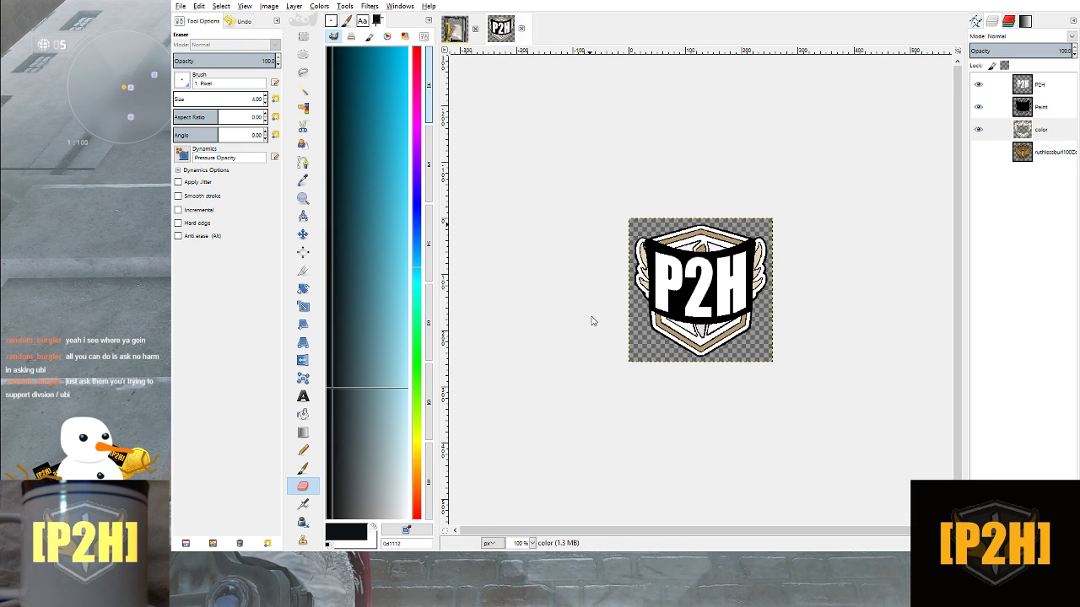
key(ctrl+w)
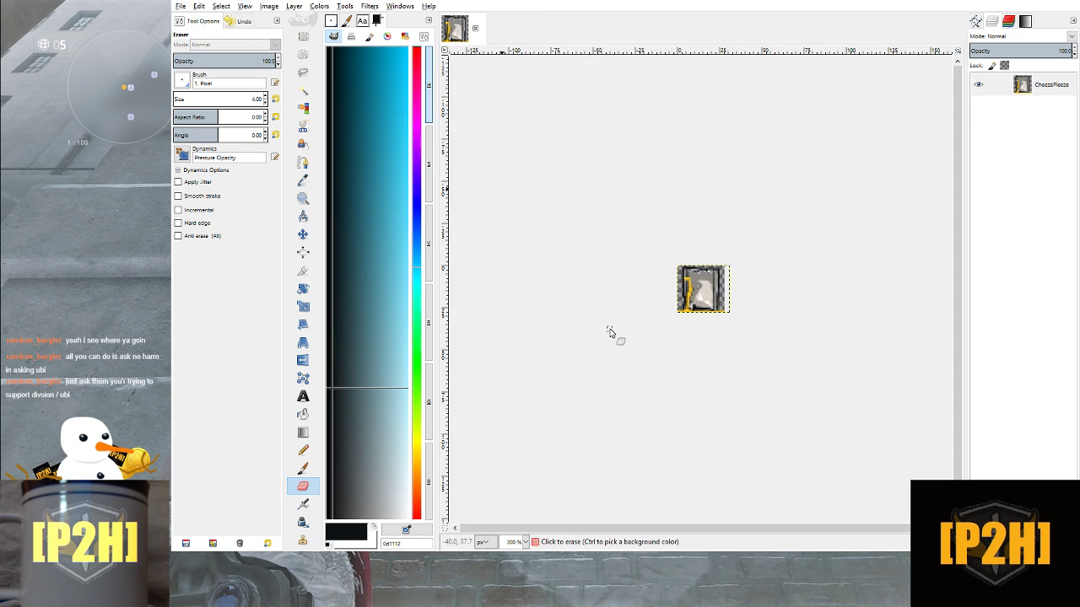
click(475, 31)
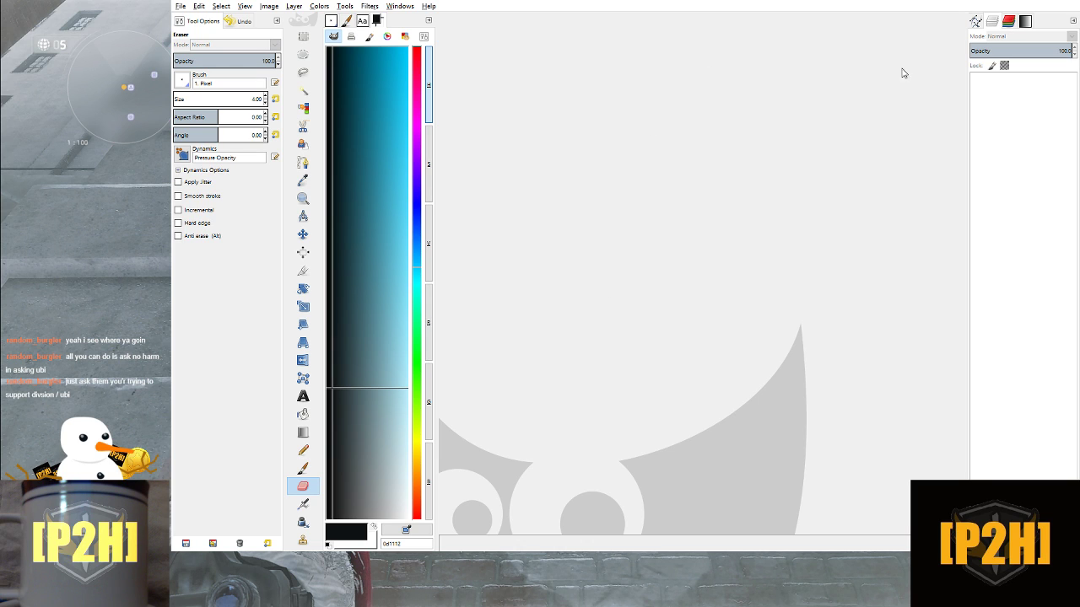
click(1069, 4)
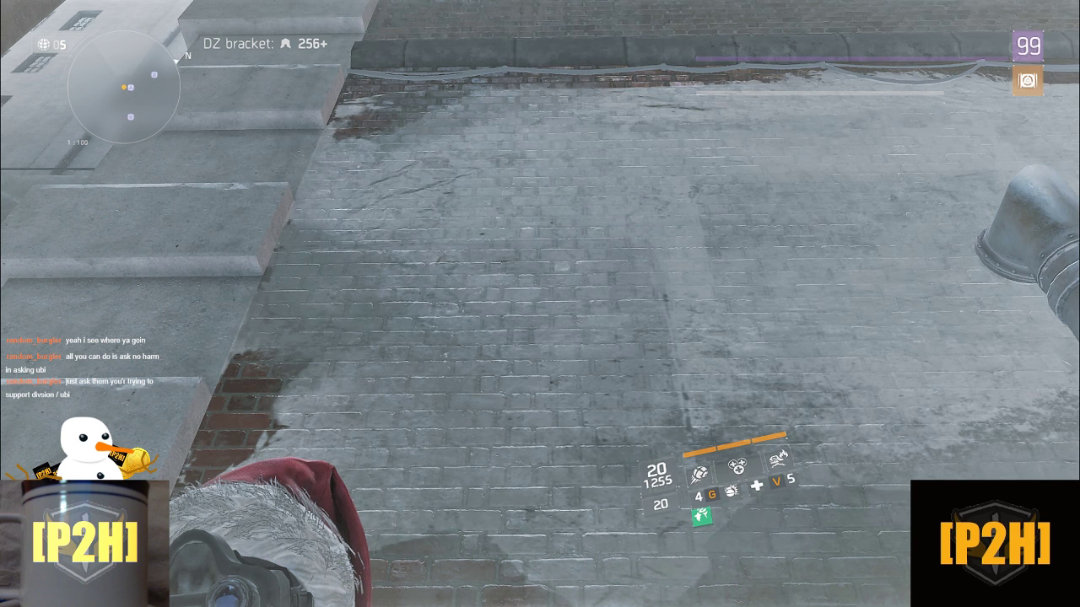